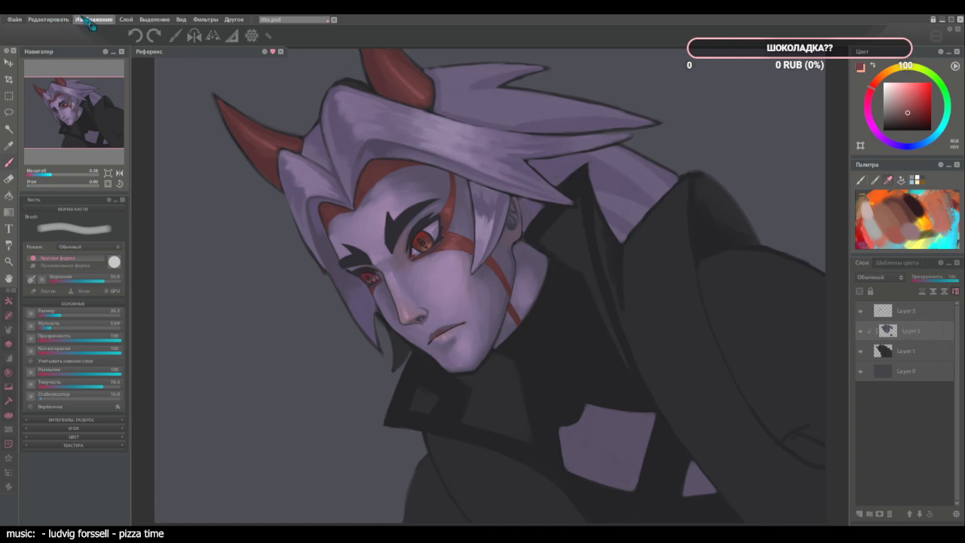
# Desaturate and darken the head layer with an HSB adjustment of saturation -9 and brightness -15.
pyautogui.click(89, 20)
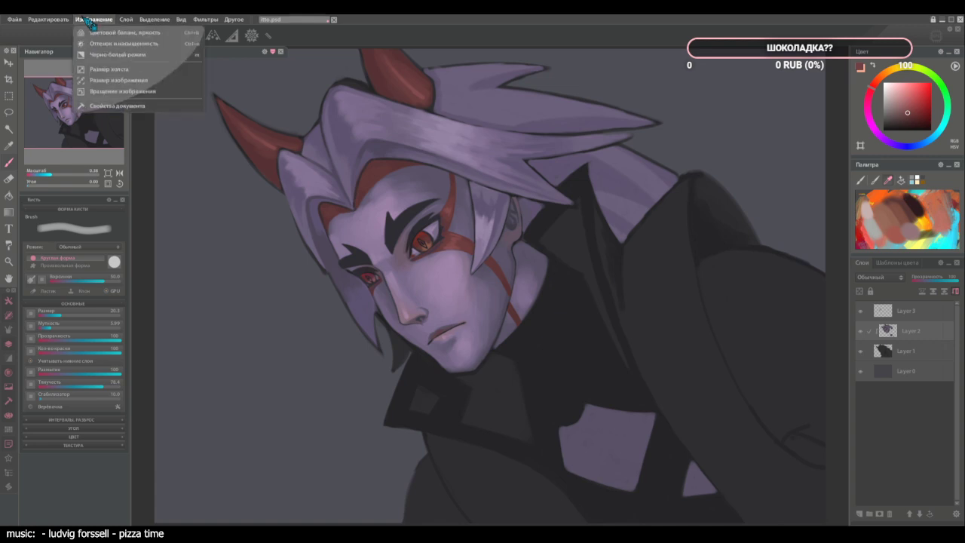
pyautogui.click(115, 44)
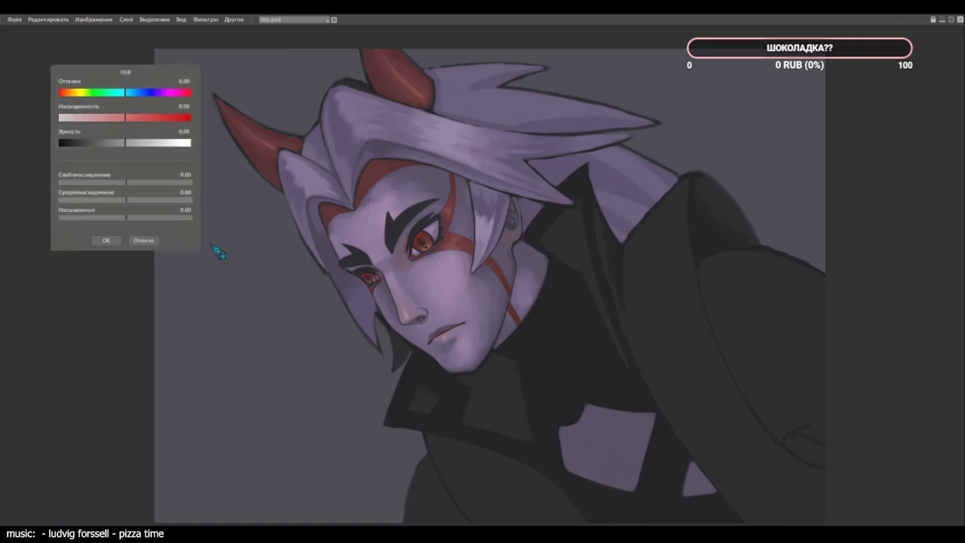
pyautogui.moveTo(119, 125); pyautogui.dragTo(127, 126)
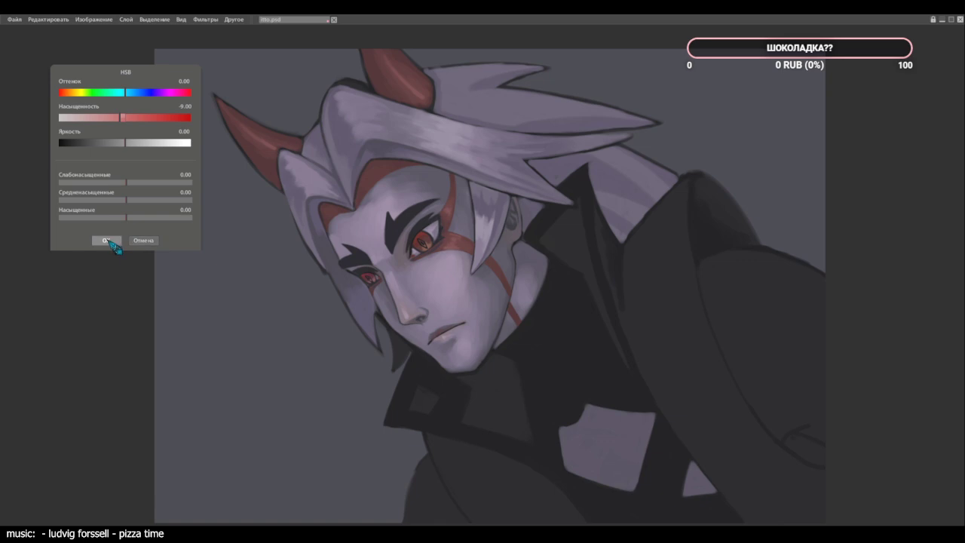
pyautogui.click(125, 144)
pyautogui.moveTo(127, 148); pyautogui.dragTo(126, 147)
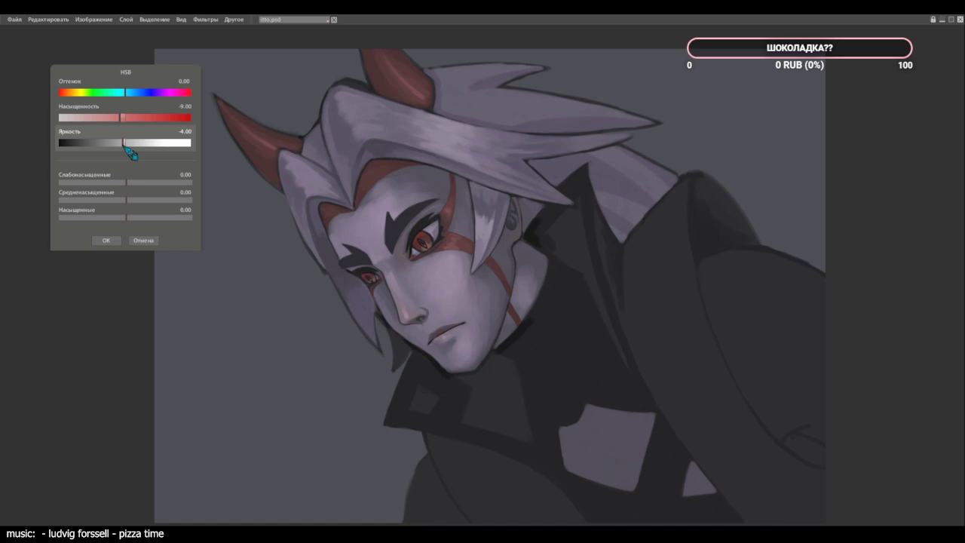
pyautogui.moveTo(125, 147); pyautogui.dragTo(122, 154)
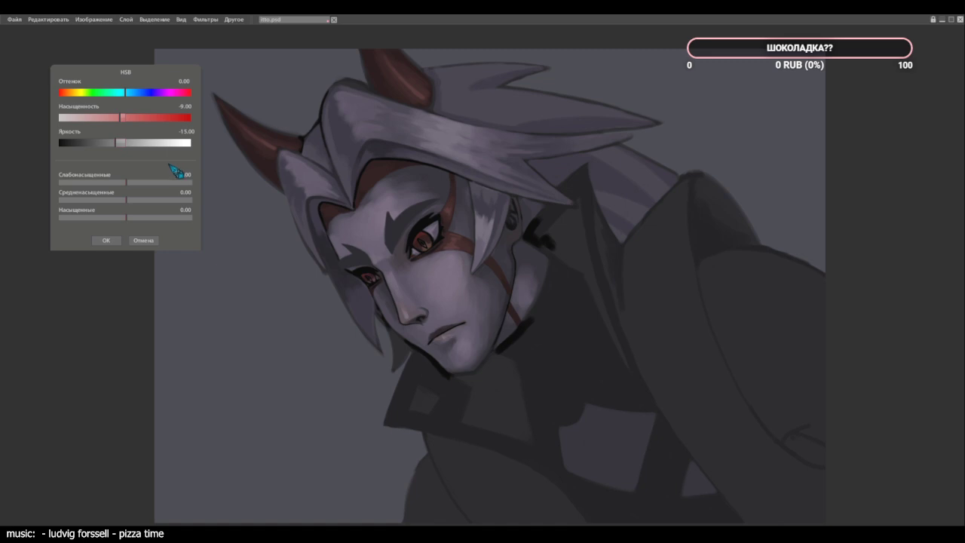
pyautogui.click(106, 242)
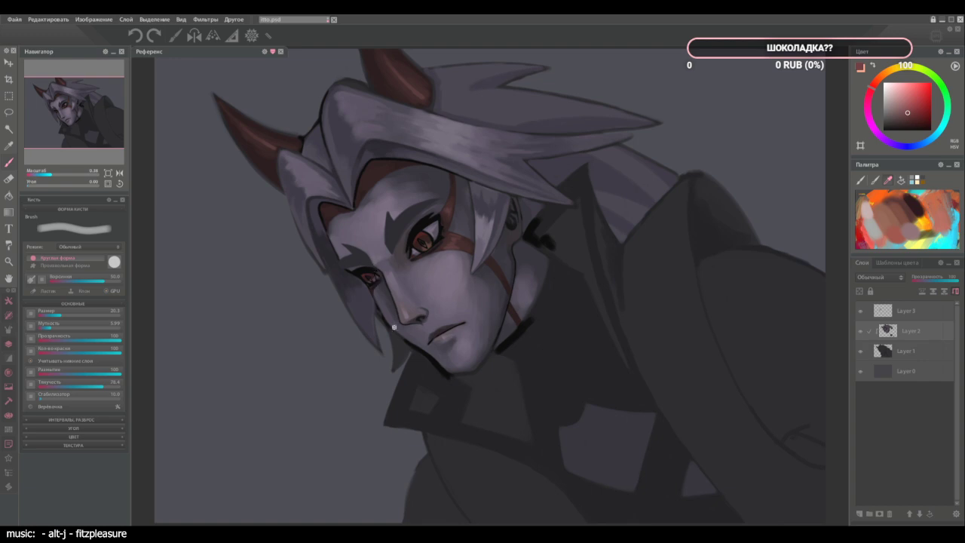
# Erase the black spill around the jaw, neck and collar edges on Layer 2 with an enlarged eraser.
pyautogui.press('e')
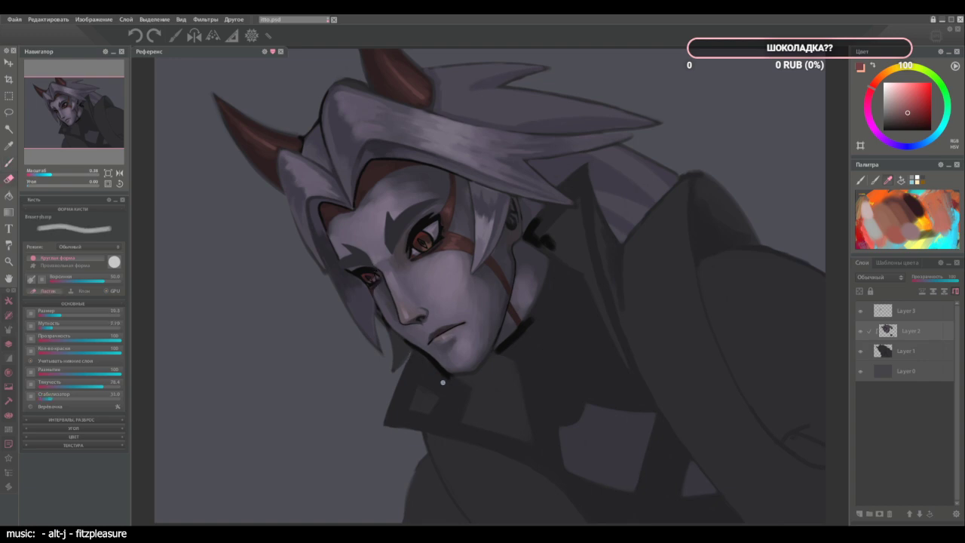
pyautogui.press(']')
pyautogui.press(']')
pyautogui.press(']')
pyautogui.press(']')
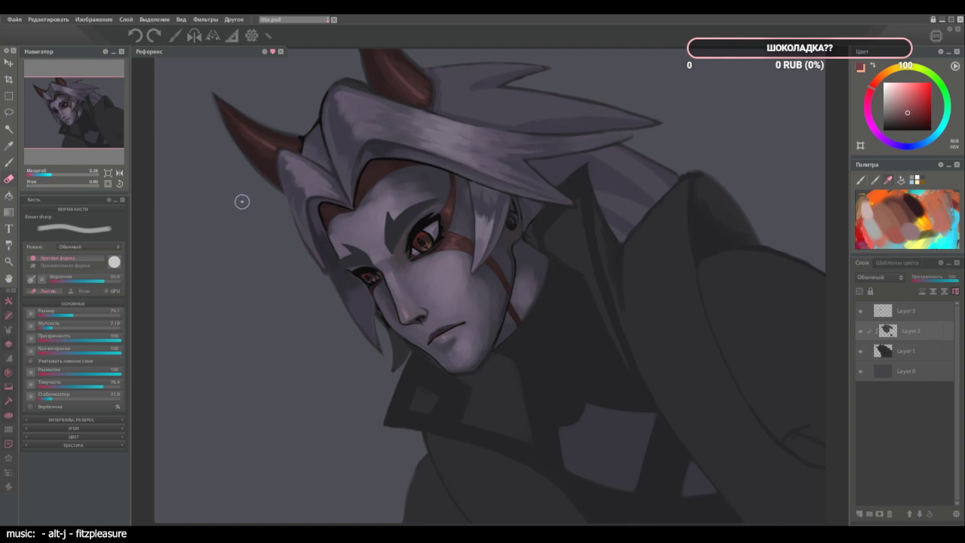
pyautogui.press('b')
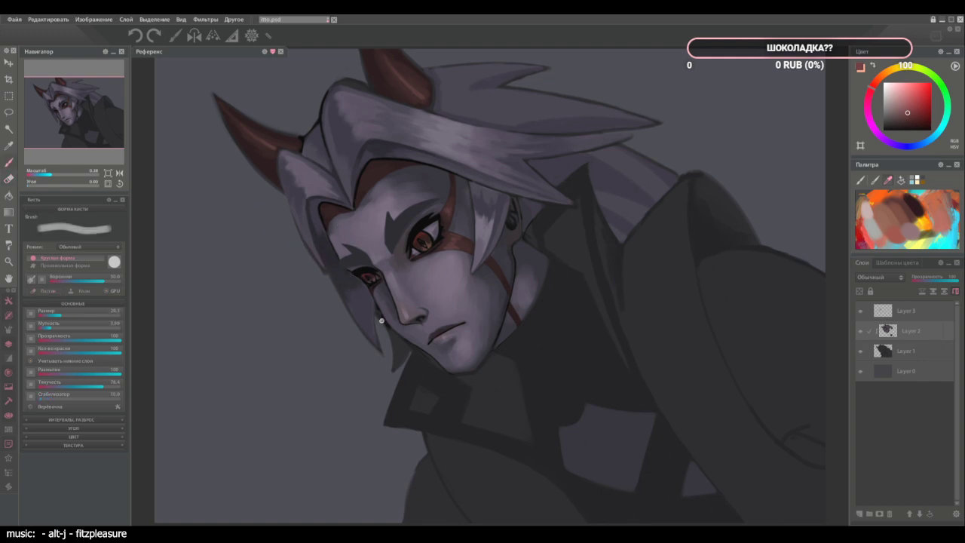
# Erase excess dark outline along the far cheek and below the ear with a smaller eraser, undoing the last stroke.
pyautogui.press('e')
pyautogui.scroll(3, 367, 328)
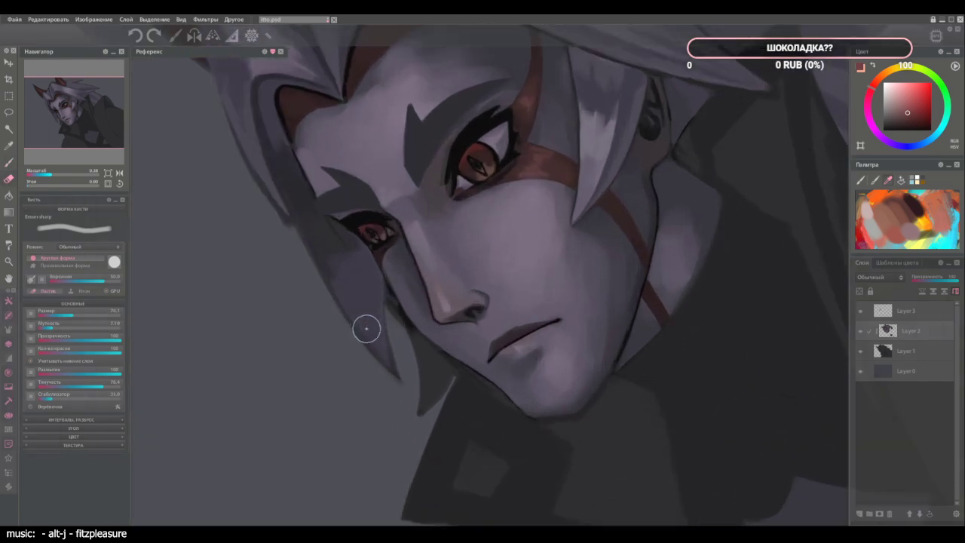
pyautogui.scroll(1, 367, 328)
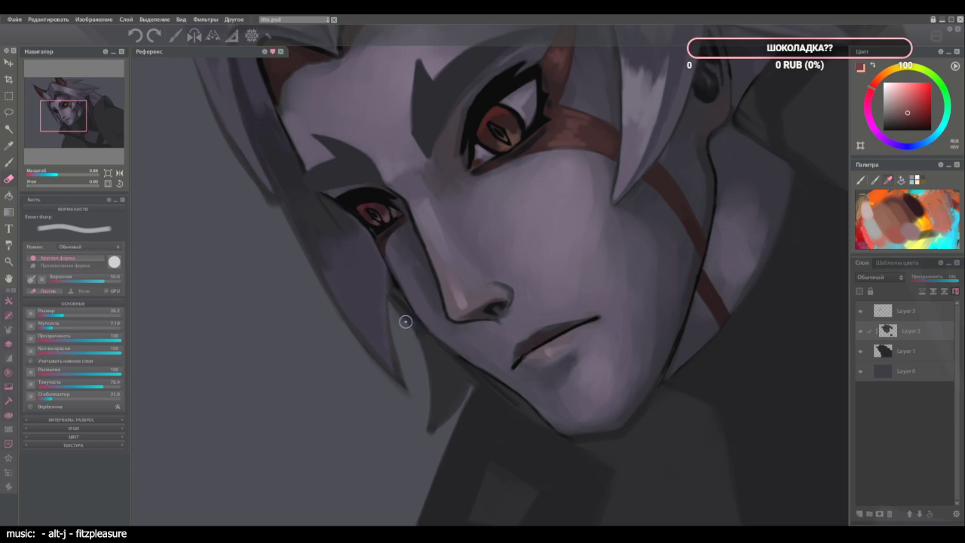
pyautogui.moveTo(384, 269); pyautogui.dragTo(392, 281)
pyautogui.press('[')
pyautogui.press('[')
pyautogui.moveTo(717, 181); pyautogui.dragTo(716, 216)
pyautogui.hotkey('ctrl', 'z')
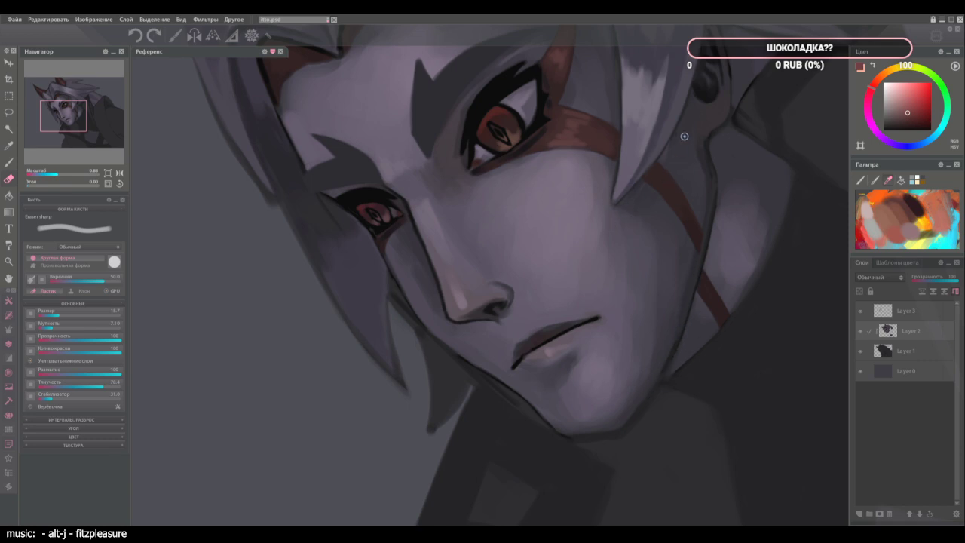
# Repaint the jaw and chin contour below the ear with dark violet-blue tones sampled from the neck shadow.
pyautogui.press('b')
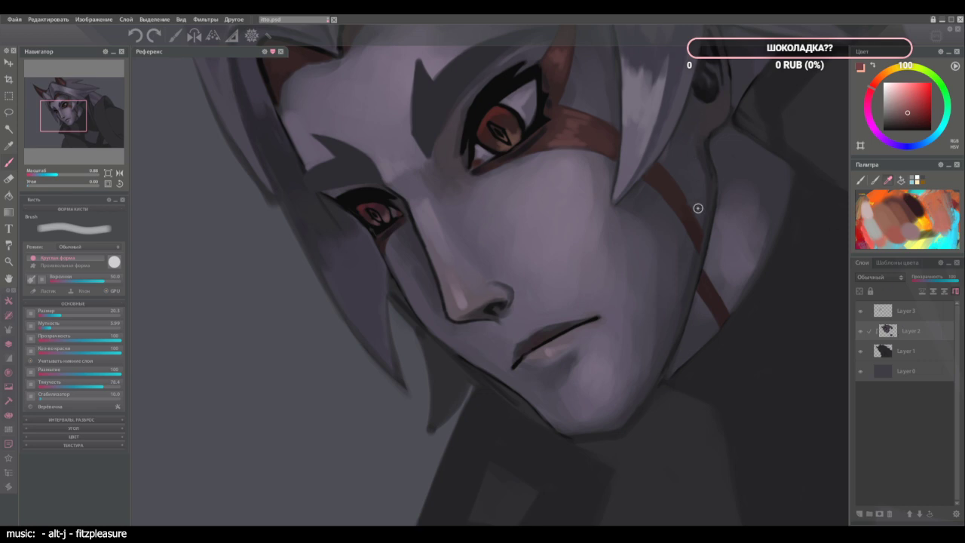
pyautogui.keyDown('ctrl'); pyautogui.click(709, 225); pyautogui.keyUp('ctrl')
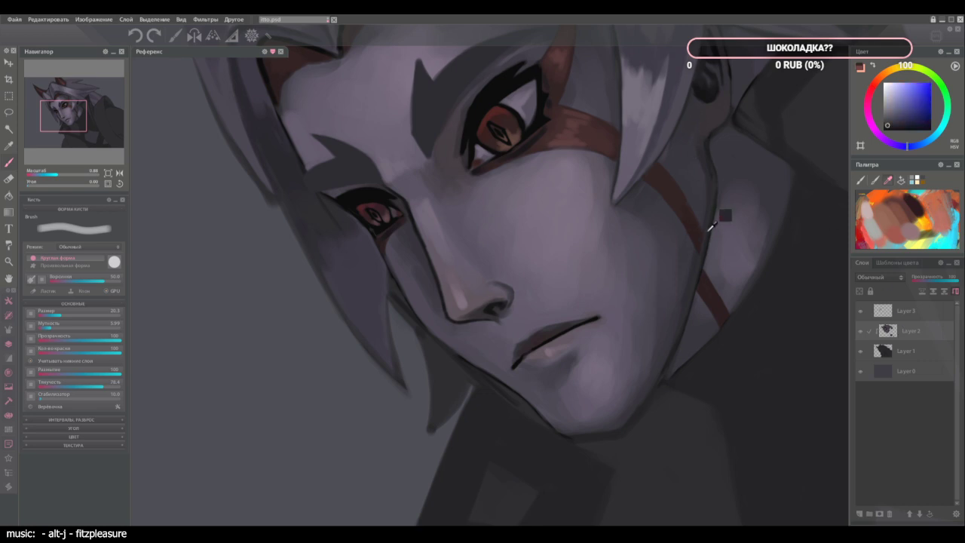
pyautogui.keyDown('ctrl'); pyautogui.click(704, 157); pyautogui.keyUp('ctrl')
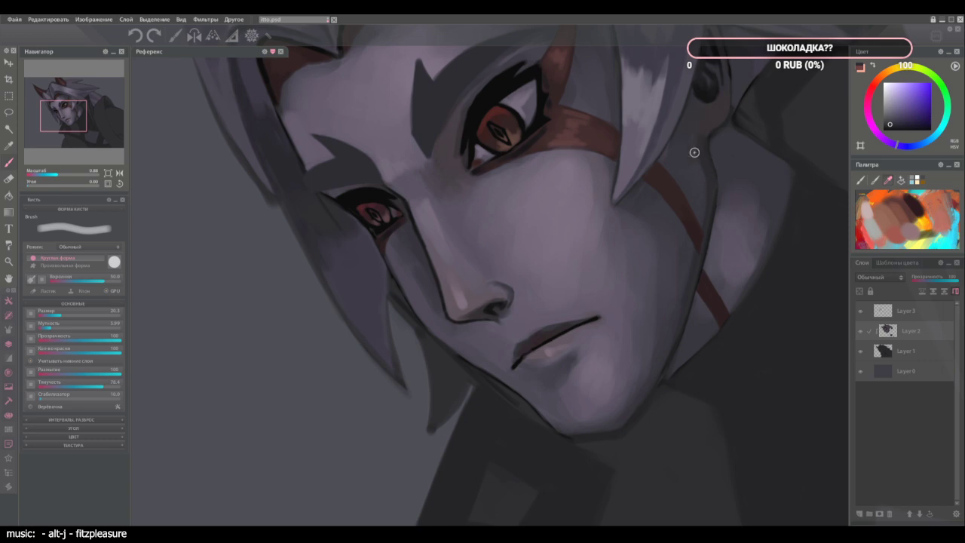
pyautogui.keyDown('ctrl'); pyautogui.click(696, 153); pyautogui.keyUp('ctrl')
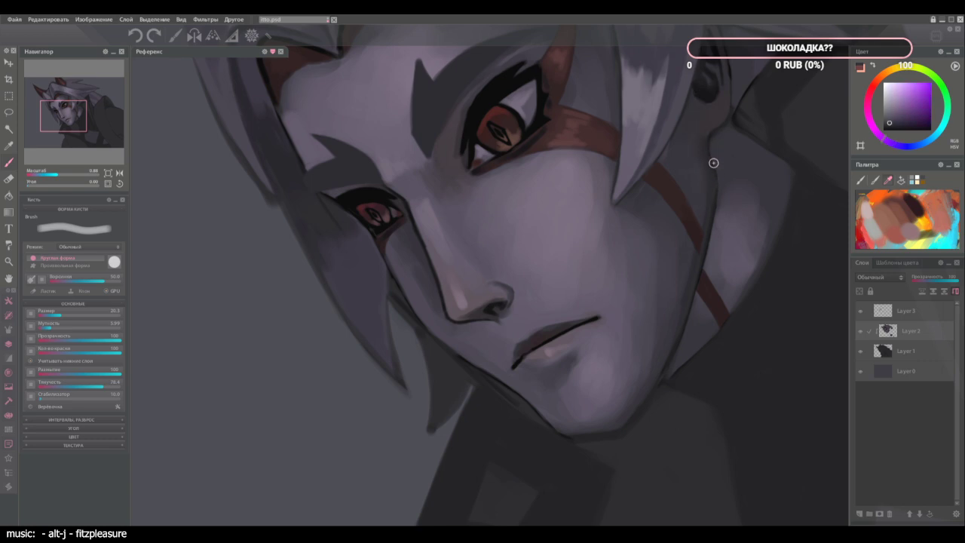
pyautogui.keyDown('ctrl'); pyautogui.click(715, 208); pyautogui.keyUp('ctrl')
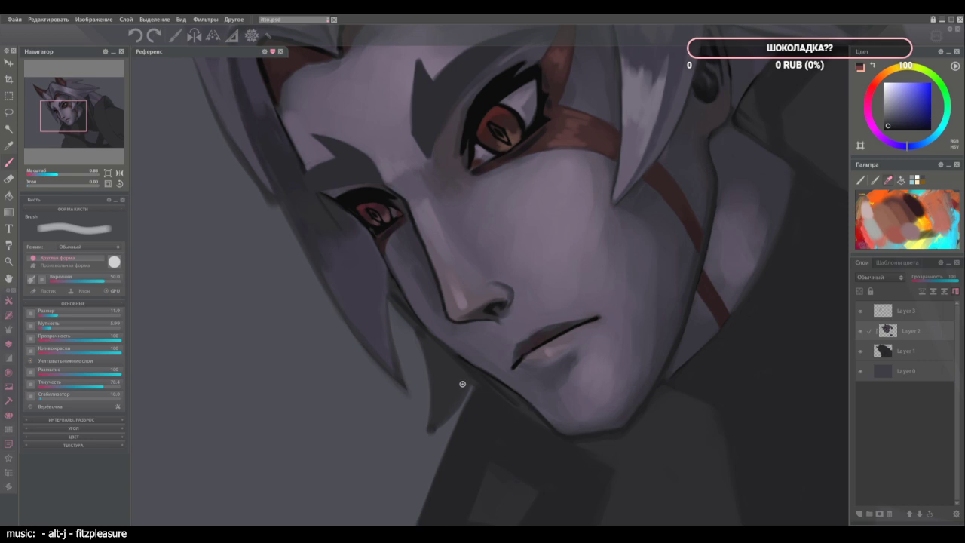
pyautogui.press(']')
pyautogui.press(']')
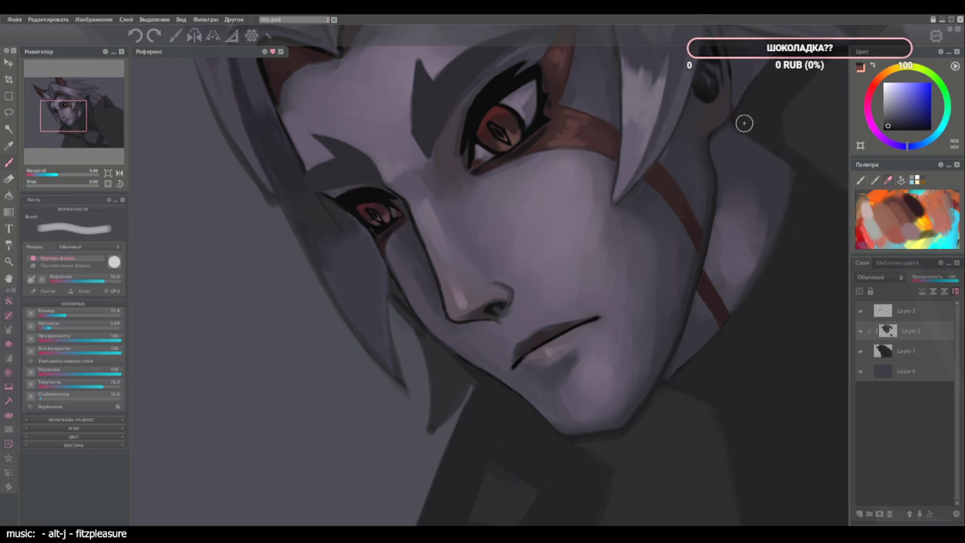
# Shade the hair lock beside the far eye with a dark violet sampled from the hair, using a finer brush.
pyautogui.press('space')
pyautogui.moveTo(763, 155); pyautogui.dragTo(735, 250)
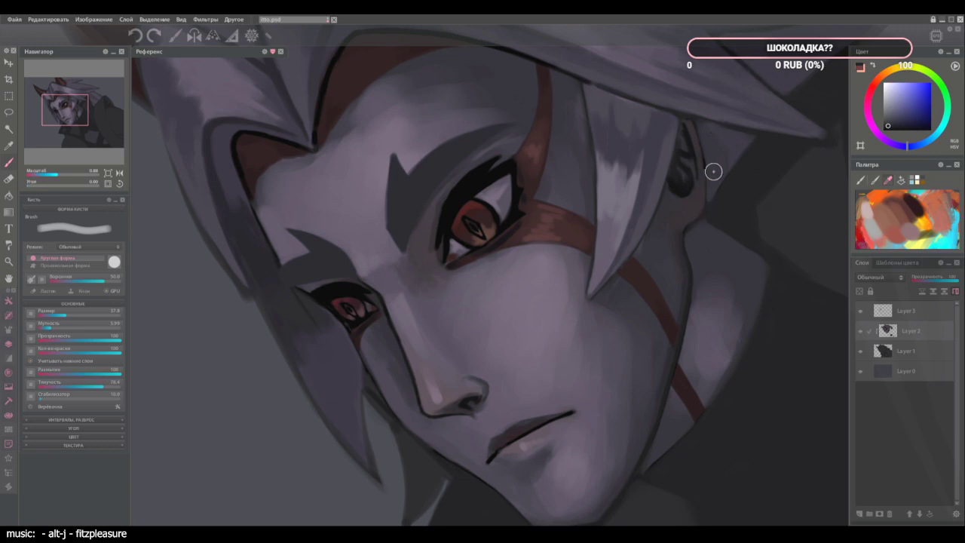
pyautogui.moveTo(293, 352); pyautogui.dragTo(371, 314)
pyautogui.press('b')
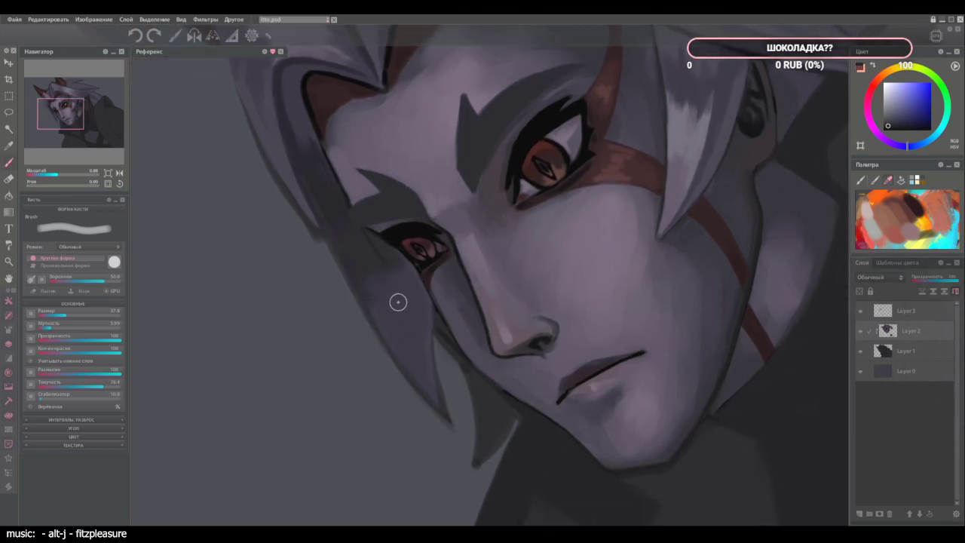
pyautogui.keyDown('alt'); pyautogui.click(354, 229); pyautogui.keyUp('alt')
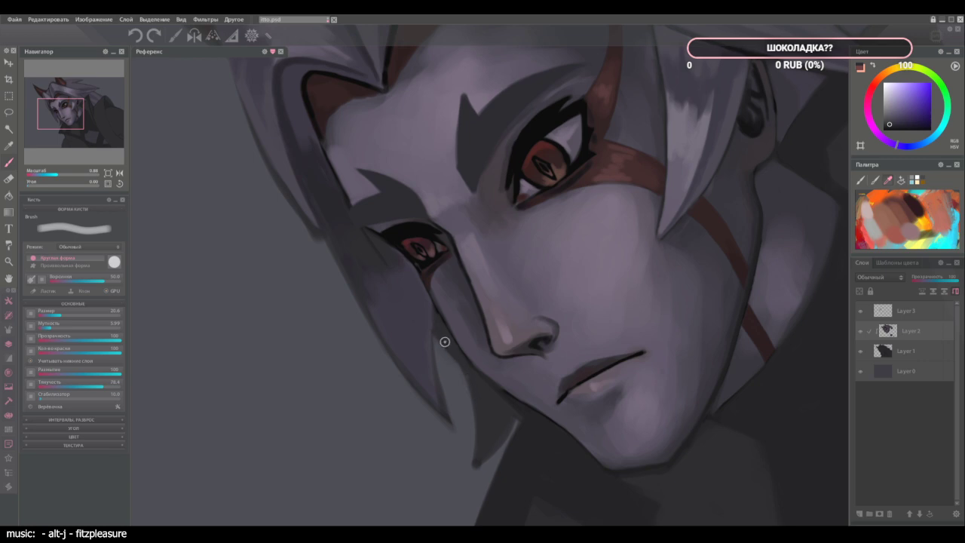
pyautogui.press('[')
pyautogui.press('[')
# On Layer 1, clean up the dark strand behind the far cheek by erasing its edges and repainting with a sampled dark tone.
pyautogui.click(901, 351)
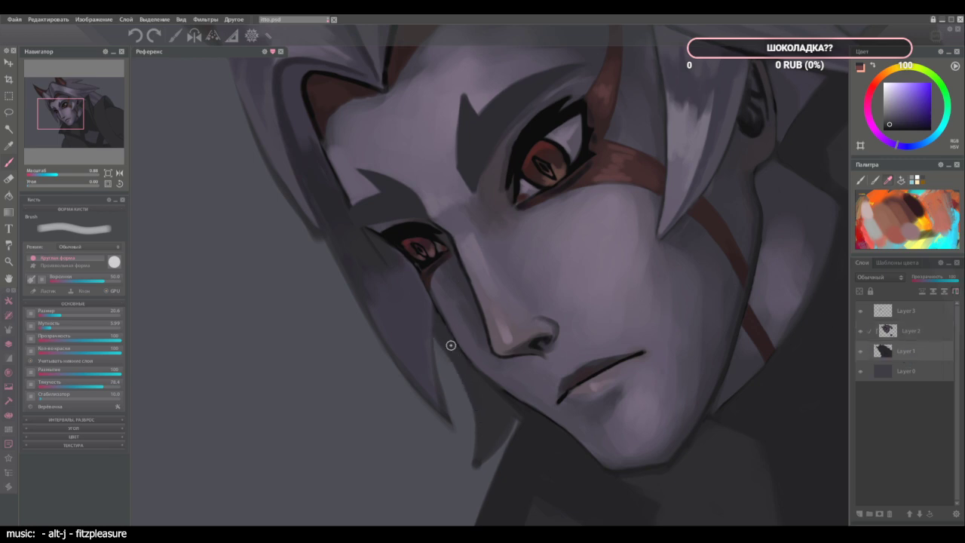
pyautogui.press('e')
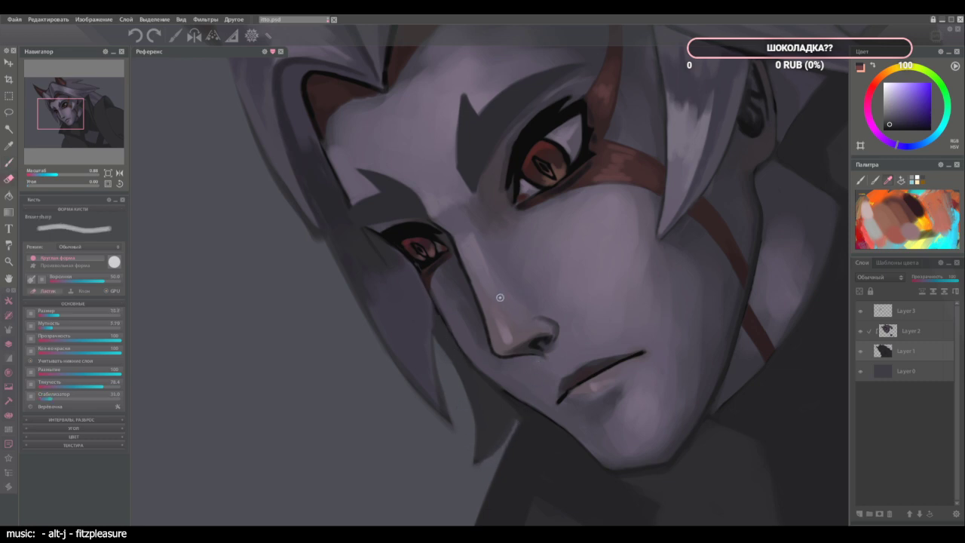
pyautogui.press('b')
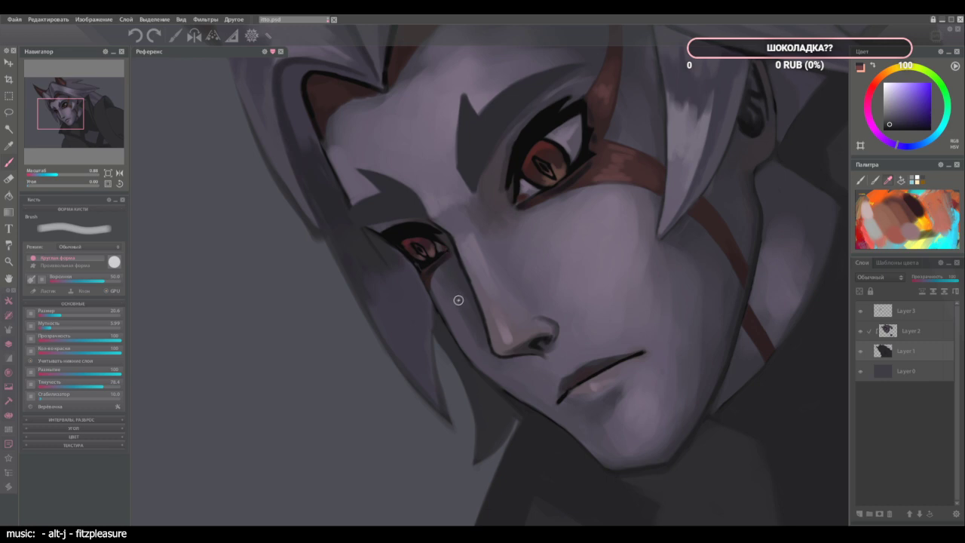
pyautogui.keyDown('alt'); pyautogui.click(544, 425); pyautogui.keyUp('alt')
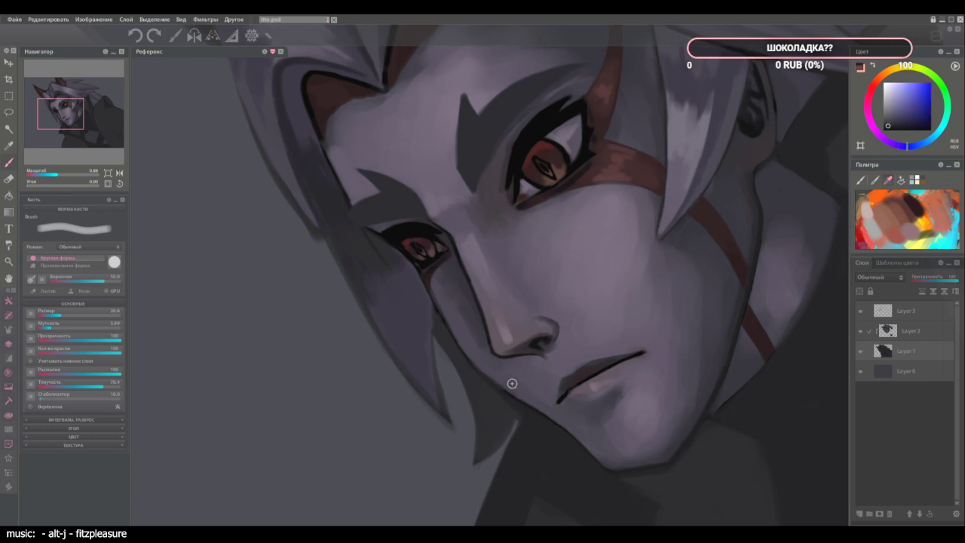
# On Layer 2, refine the far eye's outer lash and neighbouring hair with sampled dark tones, checking Layer 3's visibility.
pyautogui.click(909, 336)
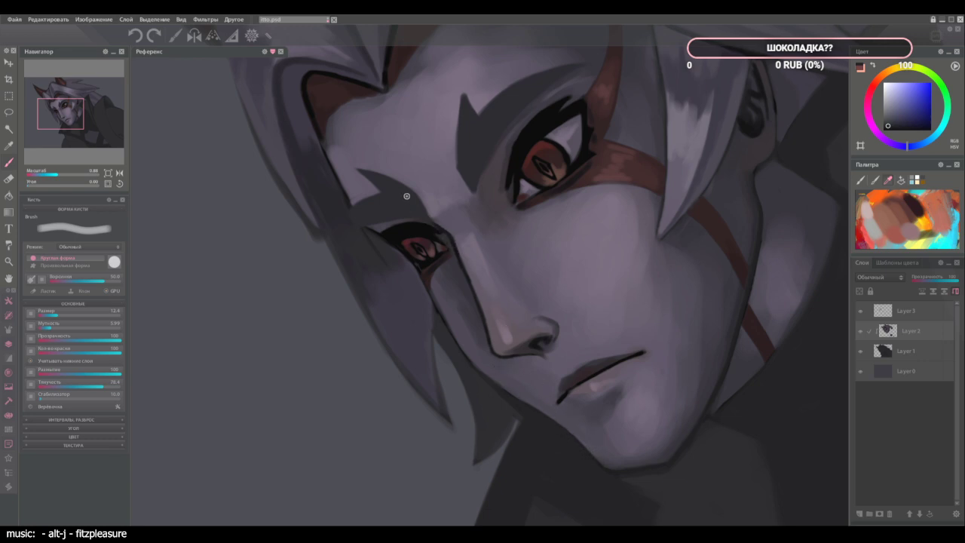
pyautogui.keyDown('alt'); pyautogui.click(347, 189); pyautogui.keyUp('alt')
pyautogui.keyDown('alt'); pyautogui.click(375, 238); pyautogui.keyUp('alt')
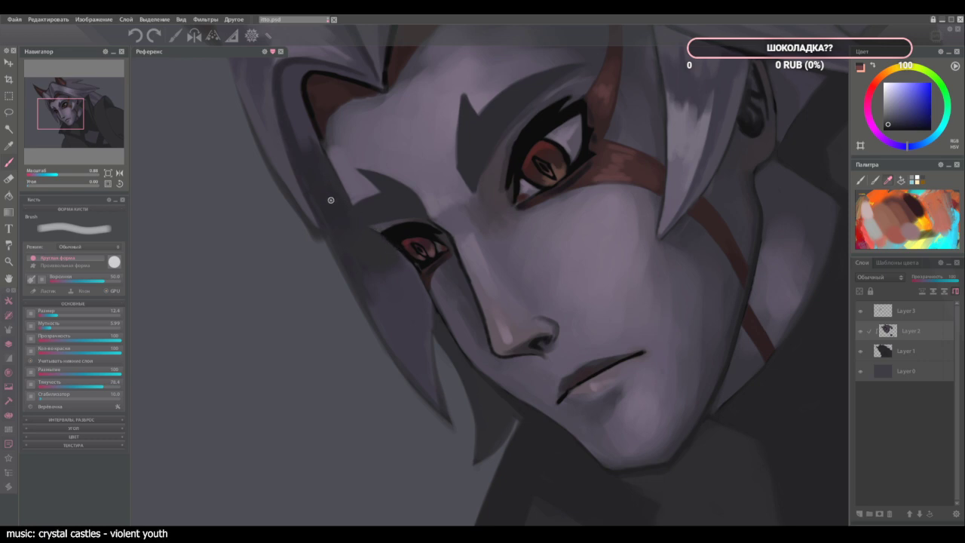
pyautogui.keyDown('alt'); pyautogui.click(434, 265); pyautogui.keyUp('alt')
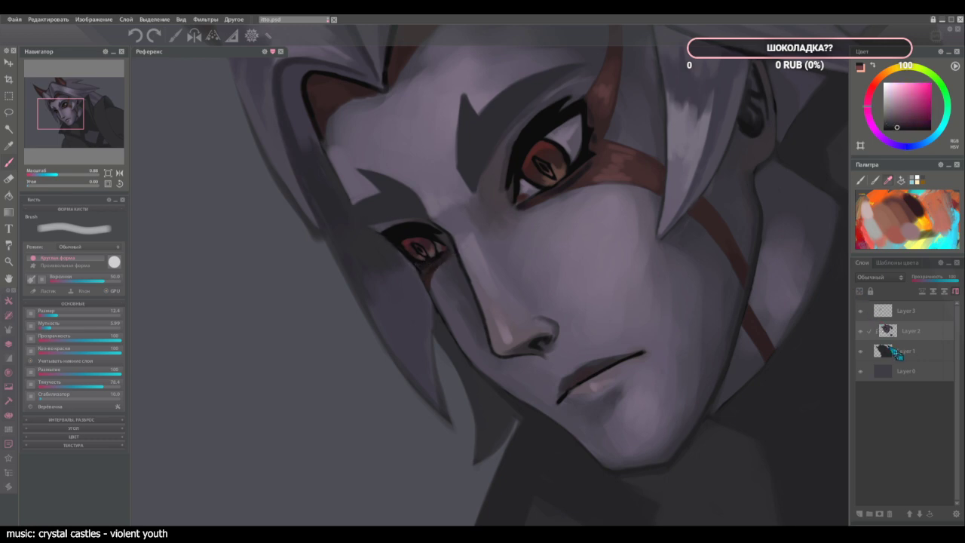
pyautogui.click(861, 312)
pyautogui.click(861, 312)
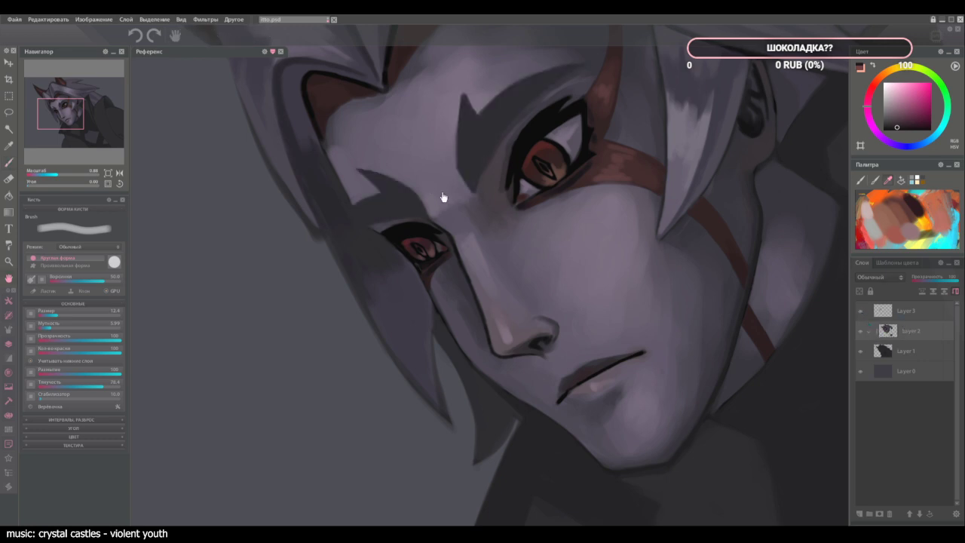
# Touch up the red lower eyeliner and the near eye's iris with reds sampled from the eye area.
pyautogui.scroll(3, 487, 243)
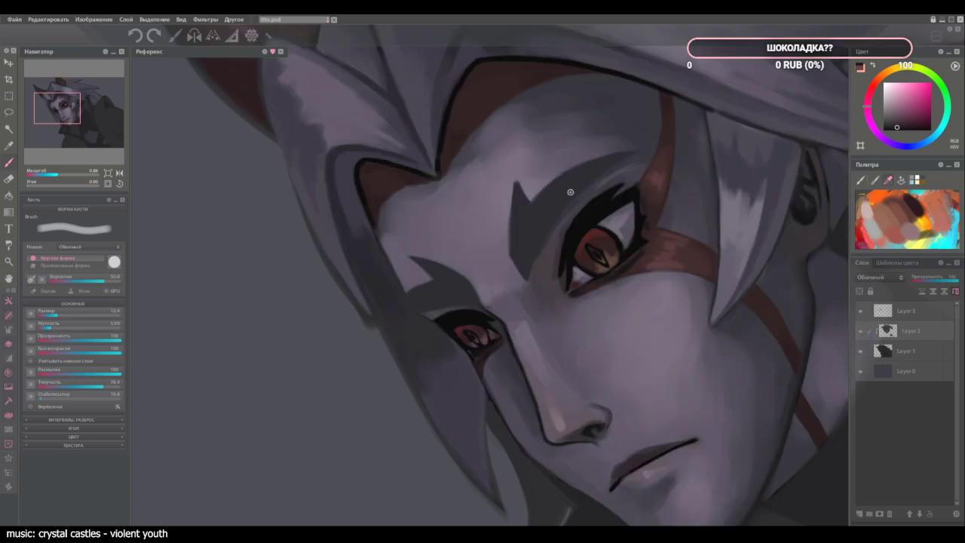
pyautogui.keyDown('alt'); pyautogui.click(643, 257); pyautogui.keyUp('alt')
pyautogui.press(']')
pyautogui.keyDown('alt'); pyautogui.click(644, 254); pyautogui.keyUp('alt')
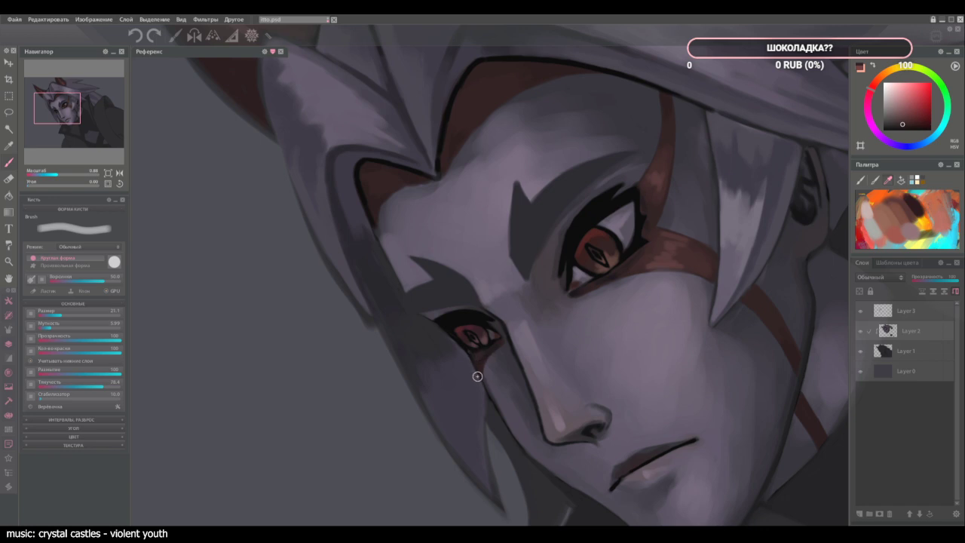
pyautogui.keyDown('alt'); pyautogui.click(492, 351); pyautogui.keyUp('alt')
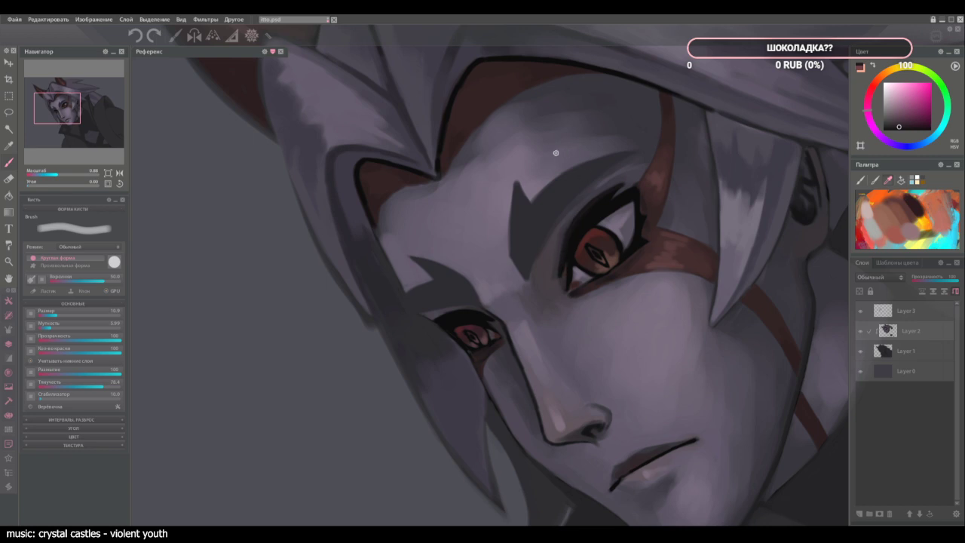
pyautogui.keyDown('alt'); pyautogui.click(601, 240); pyautogui.keyUp('alt')
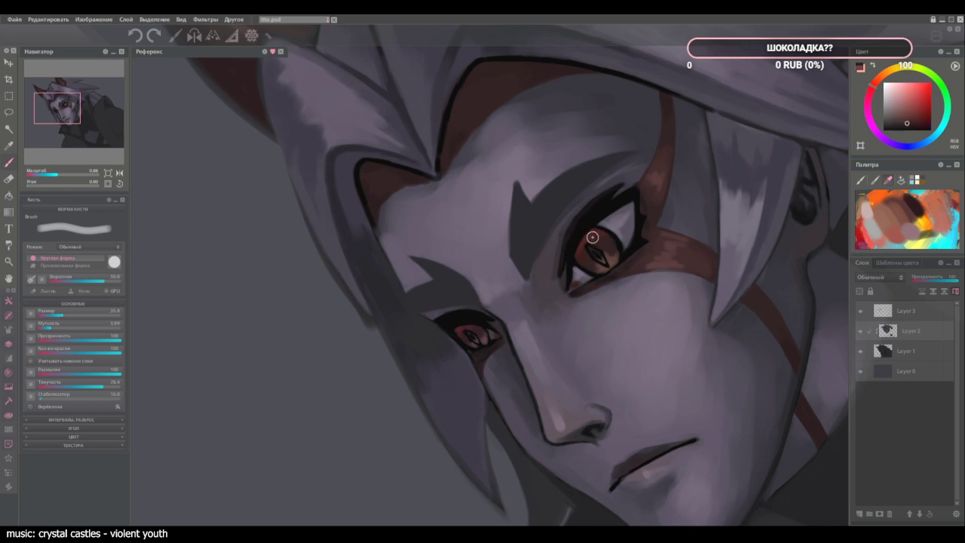
# Blend the red face marking at the near eye's outer corner with reds sampled from the marking.
pyautogui.keyDown('alt'); pyautogui.click(679, 250); pyautogui.keyUp('alt')
pyautogui.moveTo(649, 233)
pyautogui.mouseDown()
pyautogui.moveTo(691, 225)
pyautogui.moveTo(680, 227)
pyautogui.mouseUp()
pyautogui.keyDown('alt'); pyautogui.click(673, 257); pyautogui.keyUp('alt')
pyautogui.keyDown('alt'); pyautogui.click(658, 241); pyautogui.keyUp('alt')
pyautogui.keyDown('alt'); pyautogui.click(646, 259); pyautogui.keyUp('alt')
pyautogui.keyDown('alt'); pyautogui.click(645, 264); pyautogui.keyUp('alt')
pyautogui.moveTo(638, 263); pyautogui.dragTo(649, 258)
pyautogui.keyDown('alt'); pyautogui.click(641, 255); pyautogui.keyUp('alt')
# Smooth the forehead skin along the red hairline band on Layer 2 with purple-grey tones sampled nearby.
pyautogui.keyDown('alt'); pyautogui.click(404, 178); pyautogui.keyUp('alt')
pyautogui.keyDown('alt'); pyautogui.click(417, 189); pyautogui.keyUp('alt')
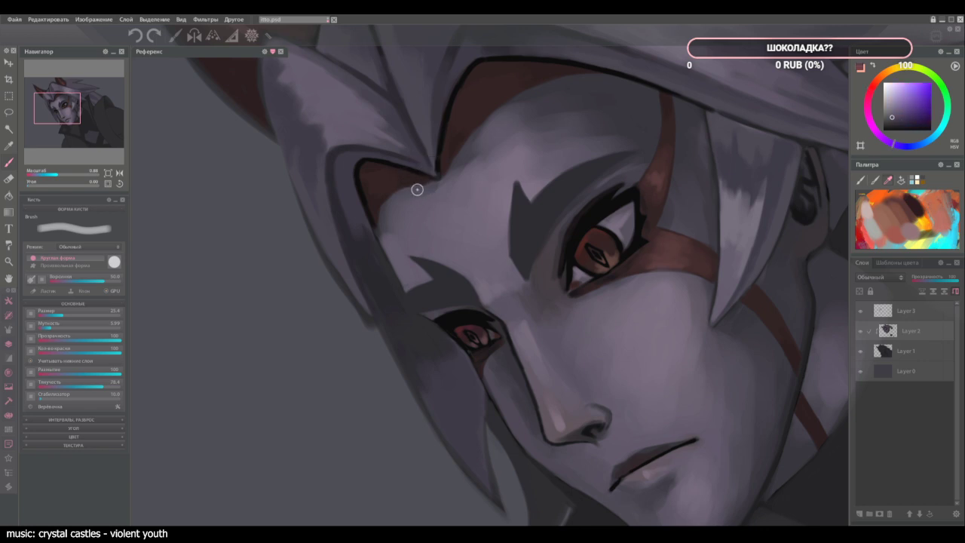
pyautogui.press(']')
pyautogui.press(']')
pyautogui.press(']')
pyautogui.keyDown('alt'); pyautogui.click(475, 163); pyautogui.keyUp('alt')
pyautogui.keyDown('alt'); pyautogui.click(466, 169); pyautogui.keyUp('alt')
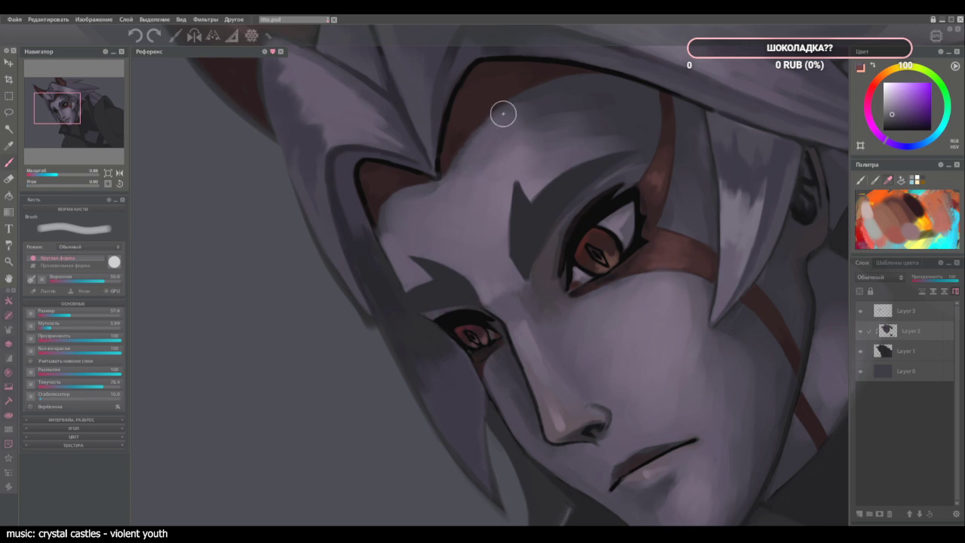
pyautogui.keyDown('alt'); pyautogui.click(479, 143); pyautogui.keyUp('alt')
pyautogui.keyDown('alt'); pyautogui.click(497, 164); pyautogui.keyUp('alt')
pyautogui.moveTo(506, 121)
pyautogui.mouseDown()
pyautogui.moveTo(490, 141)
pyautogui.moveTo(501, 120)
pyautogui.mouseUp()
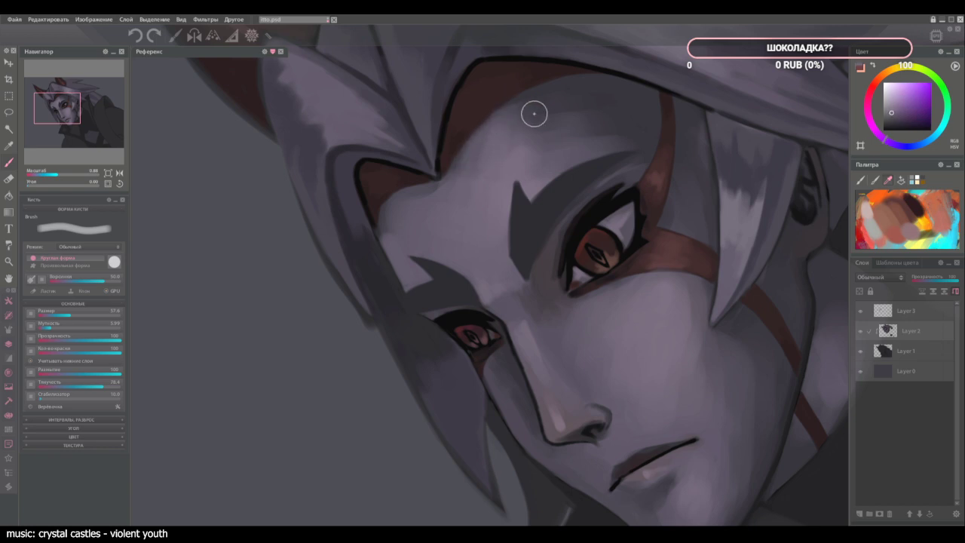
# Blend the forehead shading from above the near brow to between the brows with a larger brush and sampled skin tones.
pyautogui.press(']')
pyautogui.press(']')
pyautogui.press(']')
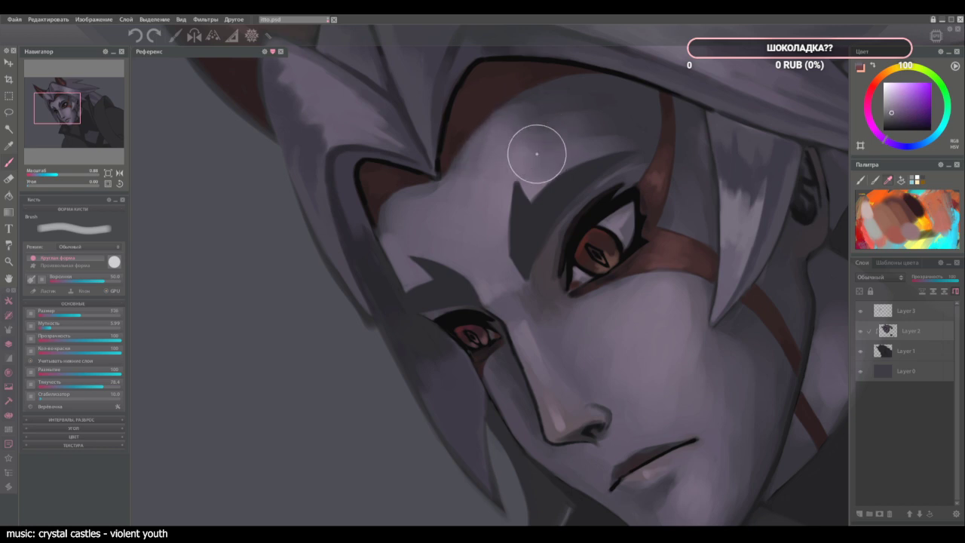
pyautogui.keyDown('alt'); pyautogui.click(534, 120); pyautogui.keyUp('alt')
pyautogui.moveTo(521, 135); pyautogui.dragTo(554, 99)
pyautogui.keyDown('alt'); pyautogui.click(565, 121); pyautogui.keyUp('alt')
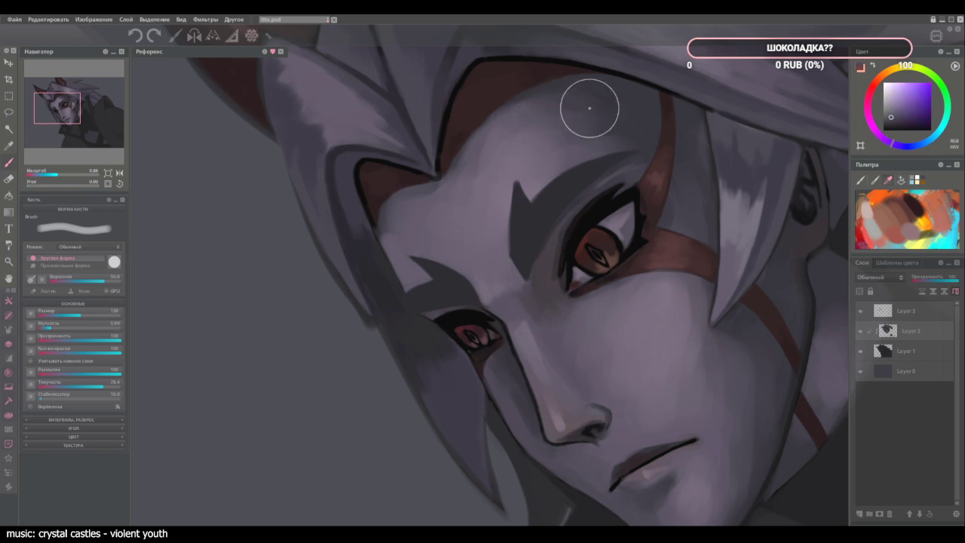
pyautogui.keyDown('alt'); pyautogui.click(610, 121); pyautogui.keyUp('alt')
pyautogui.moveTo(589, 135)
pyautogui.mouseDown()
pyautogui.moveTo(620, 109)
pyautogui.moveTo(598, 77)
pyautogui.mouseUp()
pyautogui.keyDown('alt'); pyautogui.click(616, 133); pyautogui.keyUp('alt')
pyautogui.keyDown('alt'); pyautogui.click(582, 105); pyautogui.keyUp('alt')
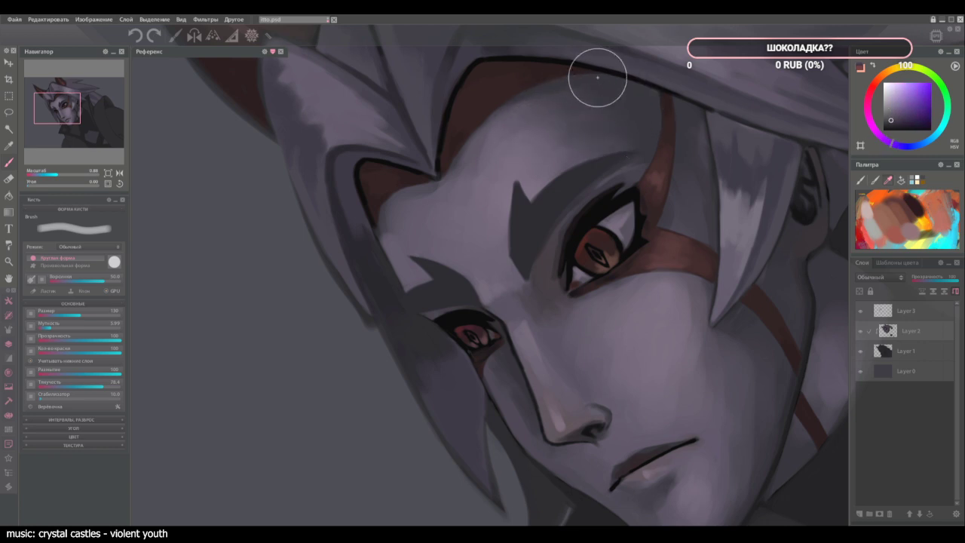
pyautogui.keyDown('alt'); pyautogui.click(449, 211); pyautogui.keyUp('alt')
pyautogui.moveTo(417, 213)
pyautogui.mouseDown()
pyautogui.moveTo(387, 180)
pyautogui.moveTo(414, 225)
pyautogui.moveTo(404, 234)
pyautogui.moveTo(382, 149)
pyautogui.moveTo(364, 146)
pyautogui.moveTo(480, 181)
pyautogui.moveTo(459, 151)
pyautogui.mouseUp()
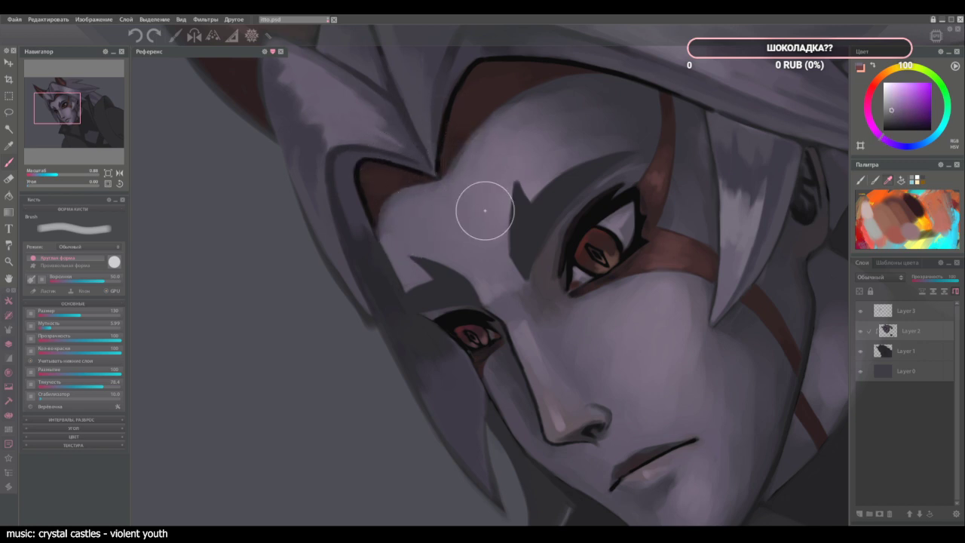
# Refine the far brow, the far eye's inner corner and the adjoining nose bridge with a small brush and sampled tones.
pyautogui.press('[')
pyautogui.press('[')
pyautogui.press('[')
pyautogui.press('[')
pyautogui.press('[')
pyautogui.press('[')
pyautogui.press('[')
pyautogui.press('[')
pyautogui.press('[')
pyautogui.press('[')
pyautogui.press('[')
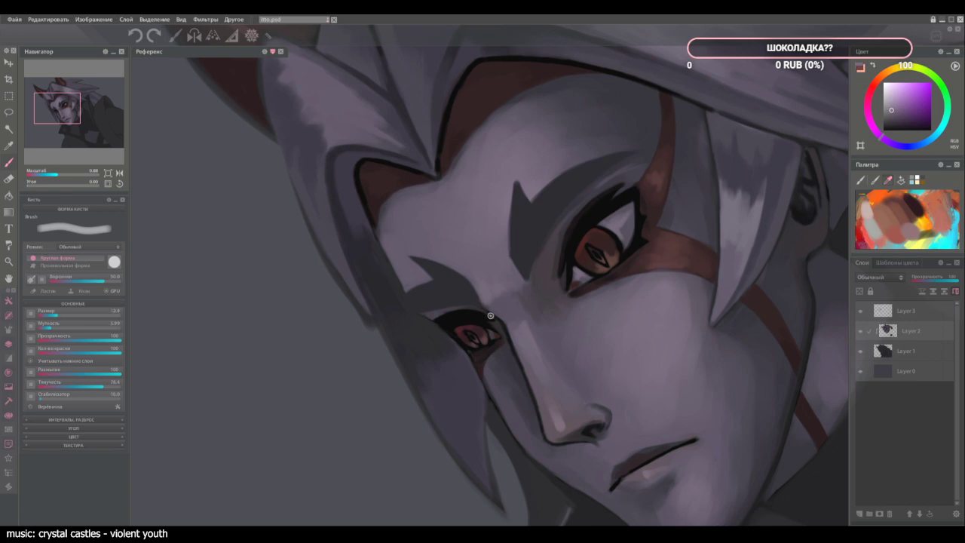
pyautogui.keyDown('alt'); pyautogui.click(517, 323); pyautogui.keyUp('alt')
pyautogui.keyDown('alt'); pyautogui.click(511, 362); pyautogui.keyUp('alt')
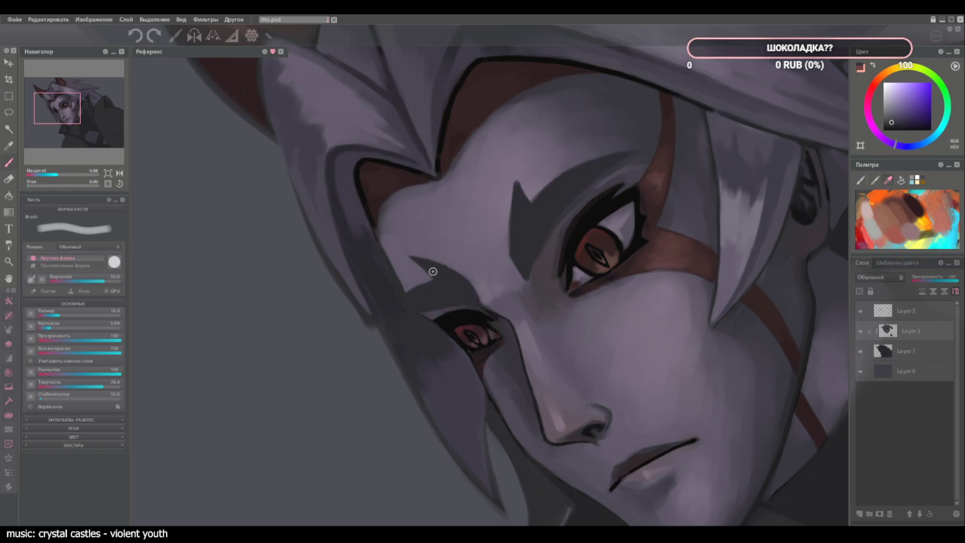
pyautogui.keyDown('alt'); pyautogui.click(479, 318); pyautogui.keyUp('alt')
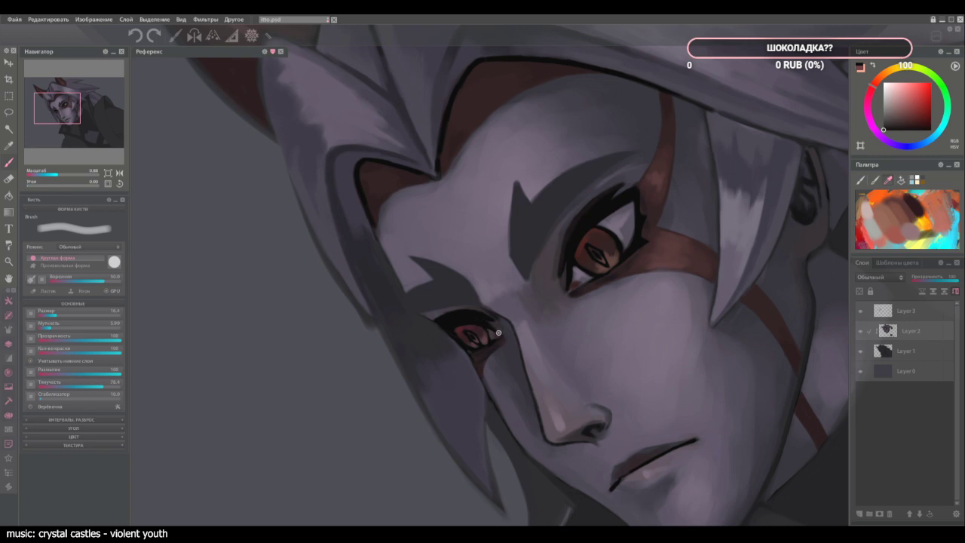
pyautogui.keyDown('alt'); pyautogui.click(492, 314); pyautogui.keyUp('alt')
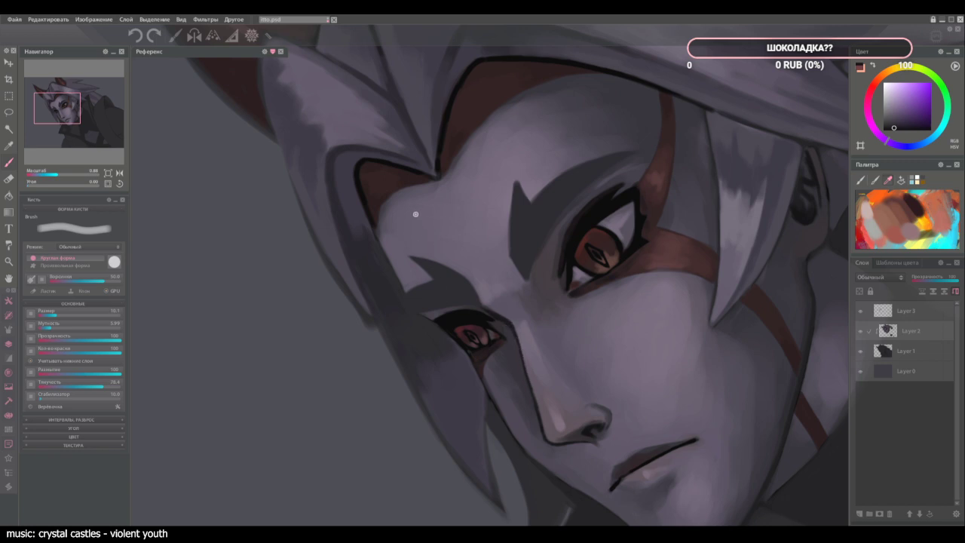
# Lasso the near eyebrow on Layer 3, rotate it counterclockwise and shift it towards the nose bridge, leaving nothing selected.
pyautogui.click(905, 312)
pyautogui.press('l')
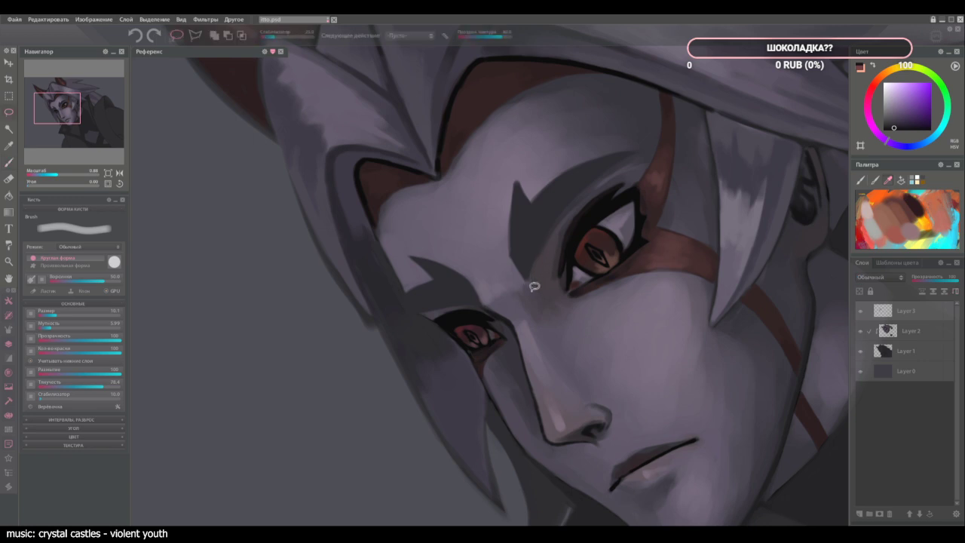
pyautogui.moveTo(533, 293)
pyautogui.mouseDown()
pyautogui.moveTo(571, 222)
pyautogui.moveTo(635, 167)
pyautogui.moveTo(479, 198)
pyautogui.moveTo(531, 292)
pyautogui.mouseUp()
pyautogui.click(532, 35)
pyautogui.moveTo(501, 238); pyautogui.dragTo(485, 244)
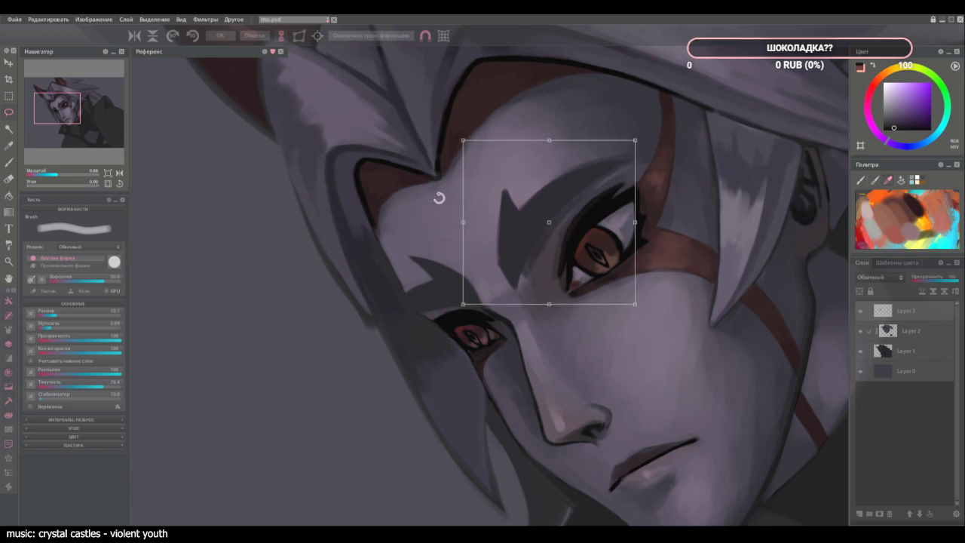
pyautogui.moveTo(445, 201); pyautogui.dragTo(442, 209)
pyautogui.moveTo(513, 237); pyautogui.dragTo(506, 231)
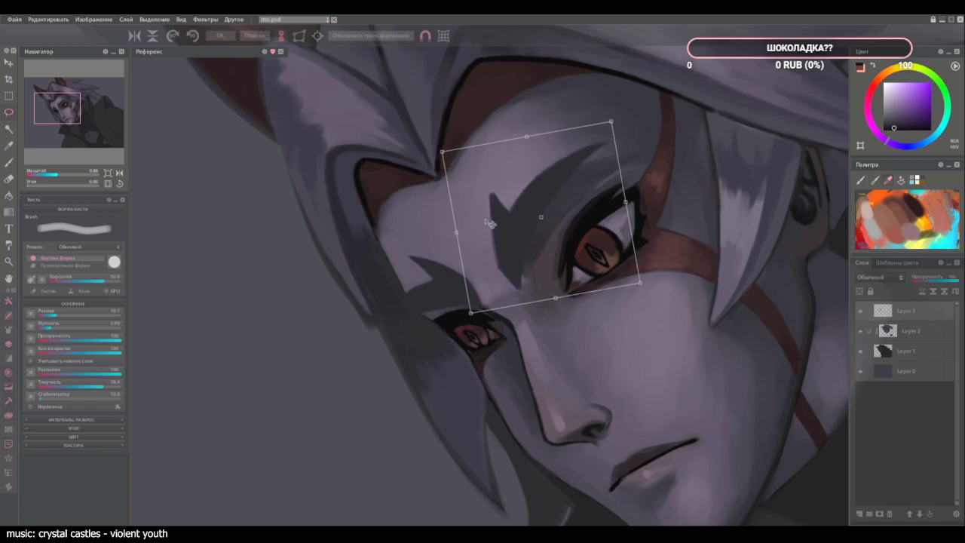
pyautogui.moveTo(504, 240); pyautogui.dragTo(505, 243)
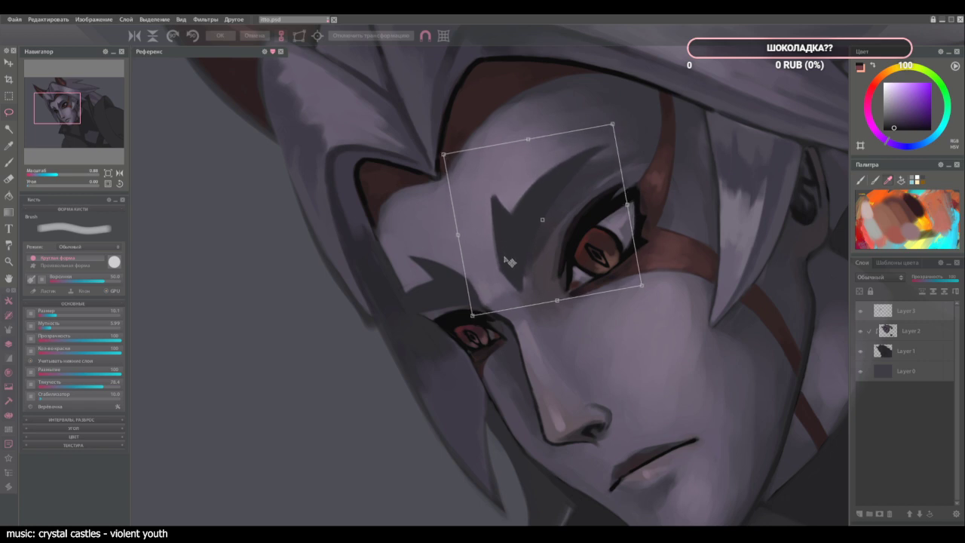
pyautogui.press('Return')
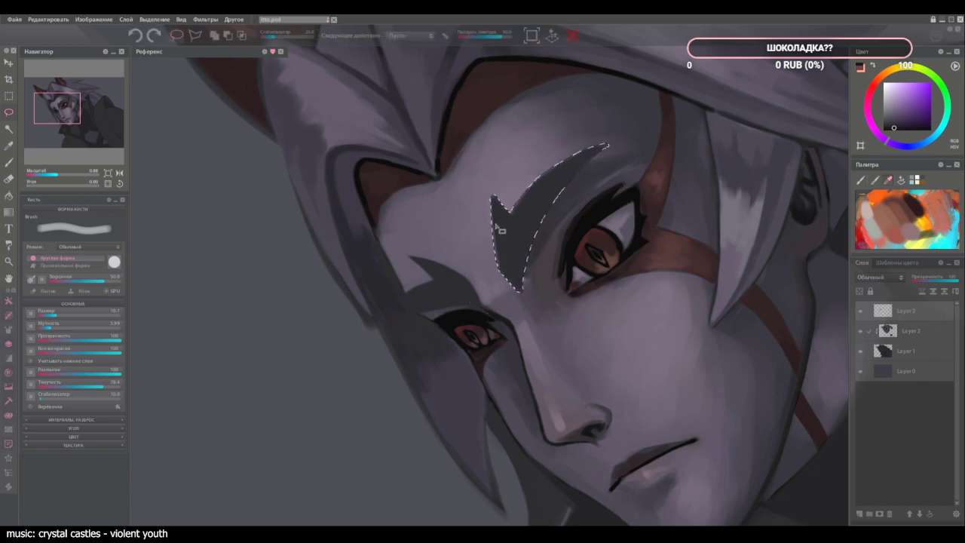
pyautogui.hotkey('ctrl', 'd')
# On Layer 3, blend the skin between the near brow and the eye's inner corner with tones sampled around it.
pyautogui.press('b')
pyautogui.keyDown('alt'); pyautogui.click(545, 260); pyautogui.keyUp('alt')
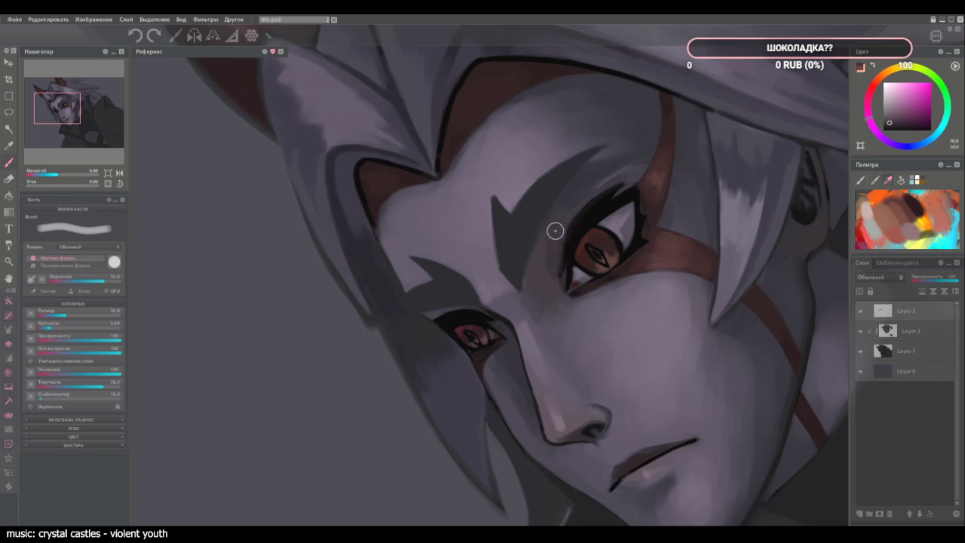
pyautogui.keyDown('alt'); pyautogui.click(557, 306); pyautogui.keyUp('alt')
pyautogui.keyDown('alt'); pyautogui.click(567, 315); pyautogui.keyUp('alt')
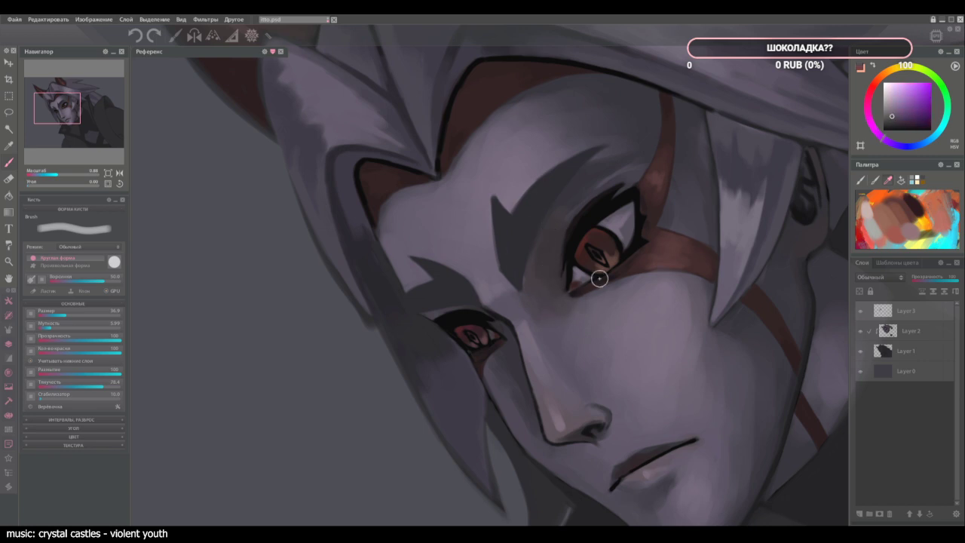
pyautogui.keyDown('alt'); pyautogui.click(571, 308); pyautogui.keyUp('alt')
pyautogui.moveTo(584, 303); pyautogui.dragTo(556, 311)
pyautogui.keyDown('alt'); pyautogui.click(577, 306); pyautogui.keyUp('alt')
# Smooth the skin under the near eye and beside the nose bridge with sampled skin tones.
pyautogui.keyDown('alt'); pyautogui.click(623, 273); pyautogui.keyUp('alt')
pyautogui.keyDown('alt'); pyautogui.click(635, 289); pyautogui.keyUp('alt')
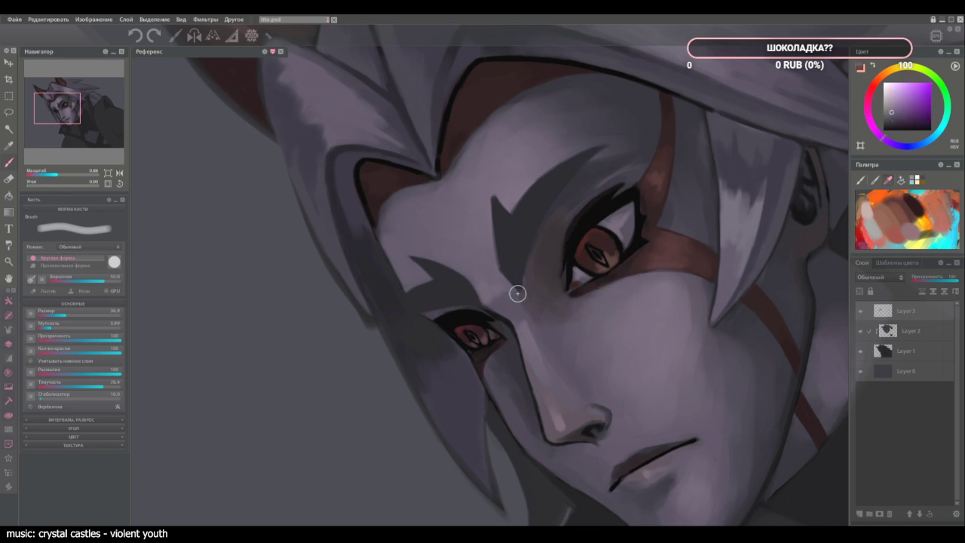
pyautogui.keyDown('alt'); pyautogui.click(560, 315); pyautogui.keyUp('alt')
pyautogui.keyDown('alt'); pyautogui.click(553, 325); pyautogui.keyUp('alt')
pyautogui.keyDown('alt'); pyautogui.click(559, 324); pyautogui.keyUp('alt')
# Blend the shading around the near brow's tail and above the upper eyelid with sampled grey-purple tones.
pyautogui.keyDown('alt'); pyautogui.click(607, 157); pyautogui.keyUp('alt')
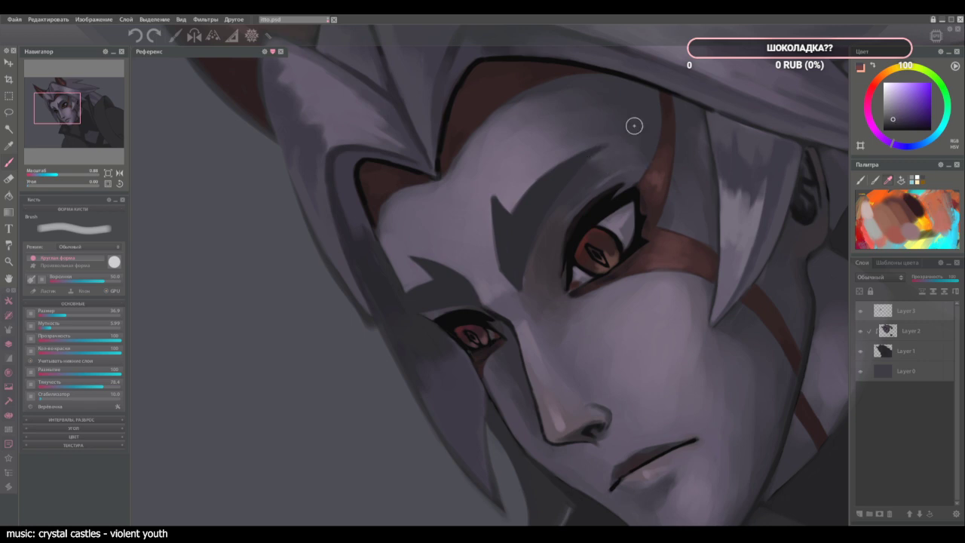
pyautogui.keyDown('alt'); pyautogui.click(642, 152); pyautogui.keyUp('alt')
pyautogui.keyDown('alt'); pyautogui.click(638, 156); pyautogui.keyUp('alt')
pyautogui.keyDown('alt'); pyautogui.click(630, 145); pyautogui.keyUp('alt')
pyautogui.keyDown('alt'); pyautogui.click(621, 161); pyautogui.keyUp('alt')
pyautogui.keyDown('alt'); pyautogui.click(580, 187); pyautogui.keyUp('alt')
pyautogui.keyDown('alt'); pyautogui.click(598, 170); pyautogui.keyUp('alt')
pyautogui.keyDown('alt'); pyautogui.click(621, 167); pyautogui.keyUp('alt')
pyautogui.moveTo(627, 159); pyautogui.dragTo(635, 154)
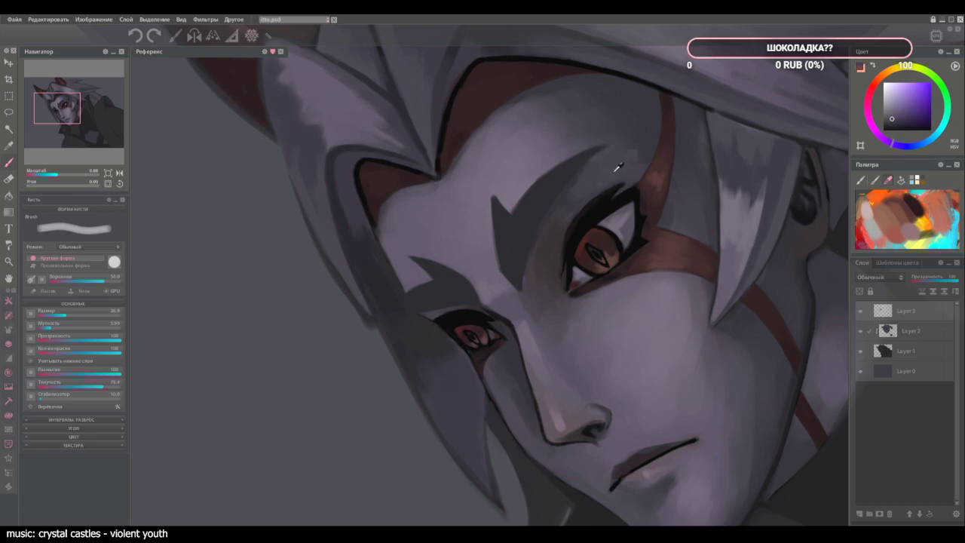
pyautogui.keyDown('alt'); pyautogui.click(573, 201); pyautogui.keyUp('alt')
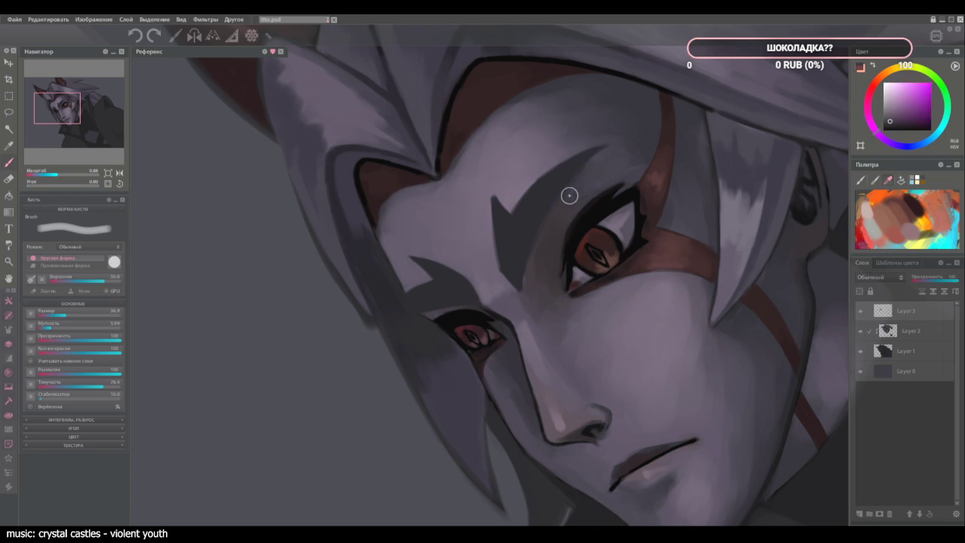
pyautogui.keyDown('alt'); pyautogui.click(578, 181); pyautogui.keyUp('alt')
pyautogui.keyDown('alt'); pyautogui.click(602, 178); pyautogui.keyUp('alt')
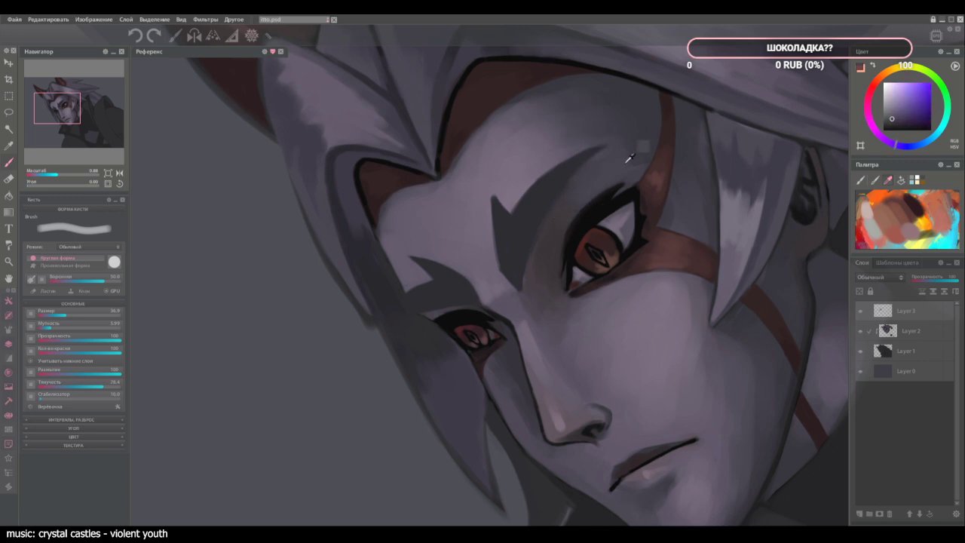
pyautogui.keyDown('alt'); pyautogui.click(627, 161); pyautogui.keyUp('alt')
# Soften the nose bridge at the near brow's inner end with sampled skin tones.
pyautogui.keyDown('alt'); pyautogui.click(522, 301); pyautogui.keyUp('alt')
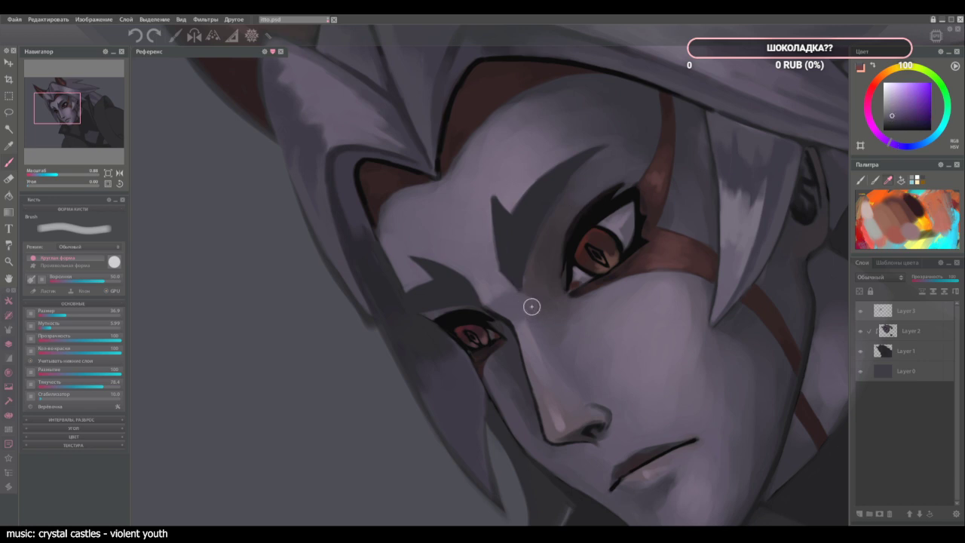
pyautogui.keyDown('alt'); pyautogui.click(523, 316); pyautogui.keyUp('alt')
pyautogui.keyDown('alt'); pyautogui.click(554, 343); pyautogui.keyUp('alt')
pyautogui.keyDown('alt'); pyautogui.click(520, 291); pyautogui.keyUp('alt')
pyautogui.moveTo(540, 303); pyautogui.dragTo(539, 314)
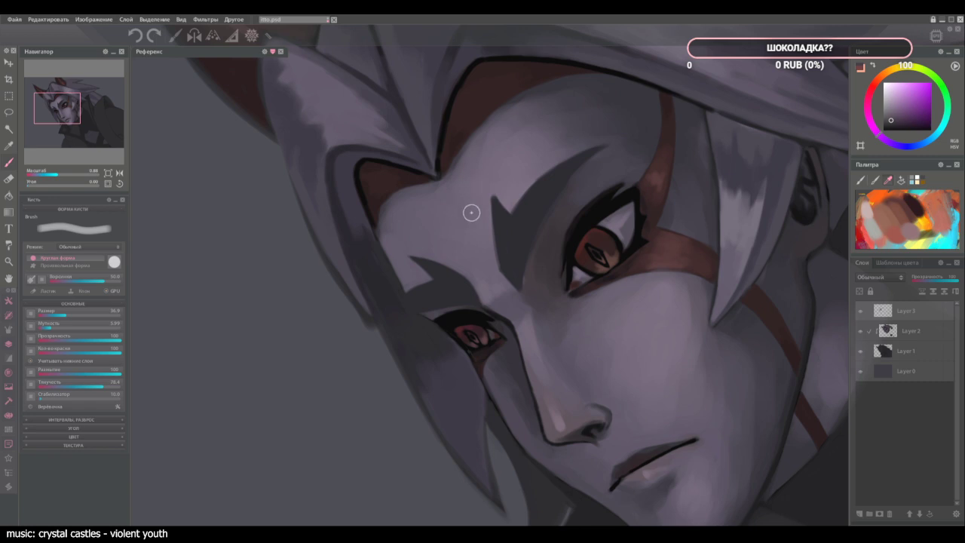
# Look through the hotkeys list for the shortcut that rotates the canvas.
pyautogui.scroll(-3, 475, 222)
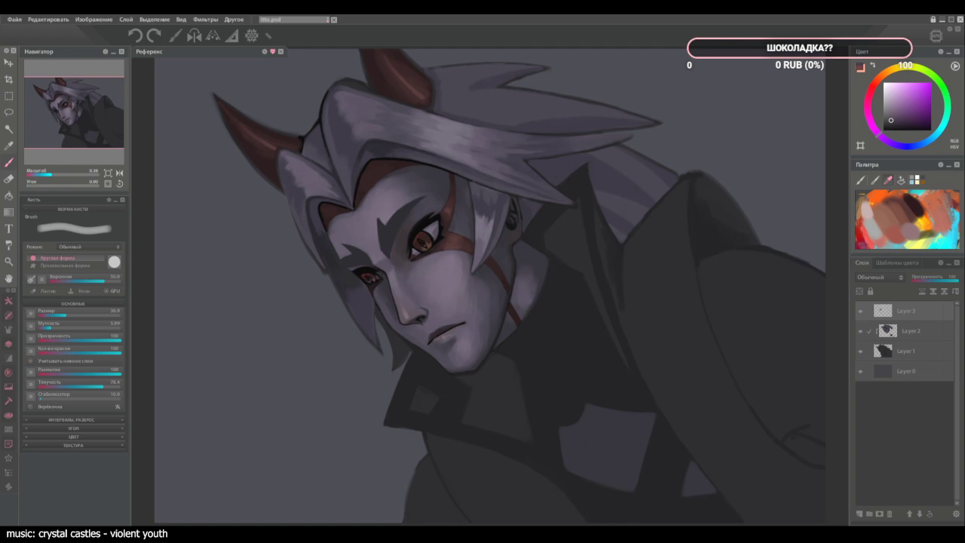
pyautogui.click(13, 18)
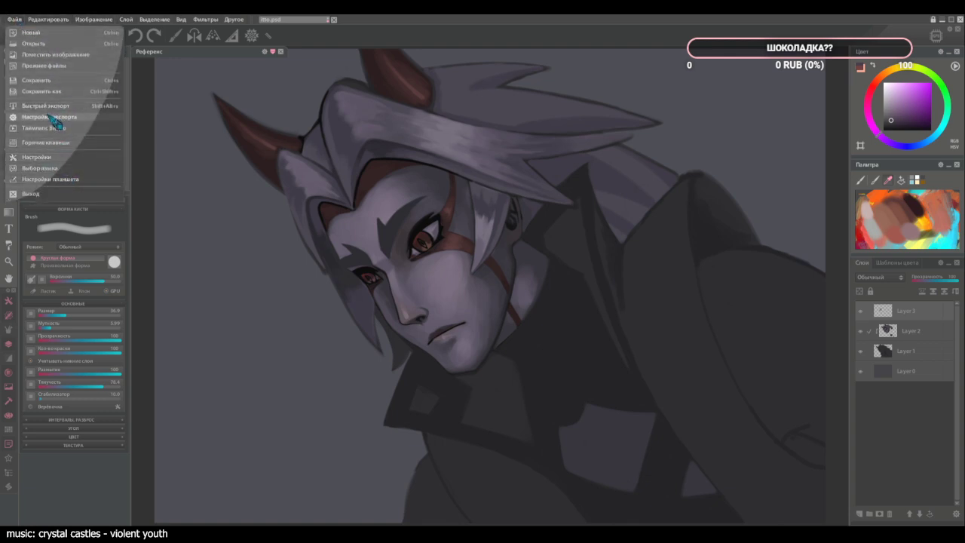
pyautogui.click(44, 143)
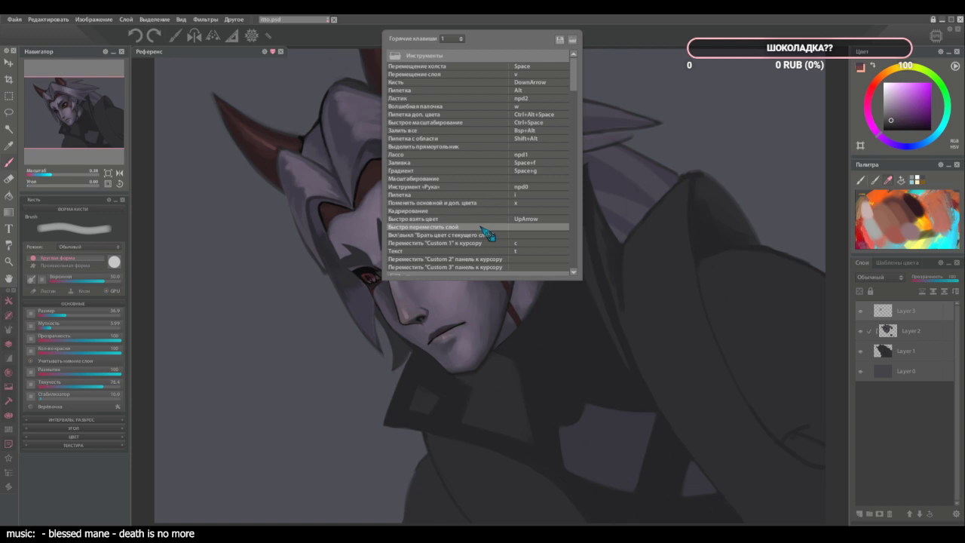
pyautogui.scroll(-5, 490, 242)
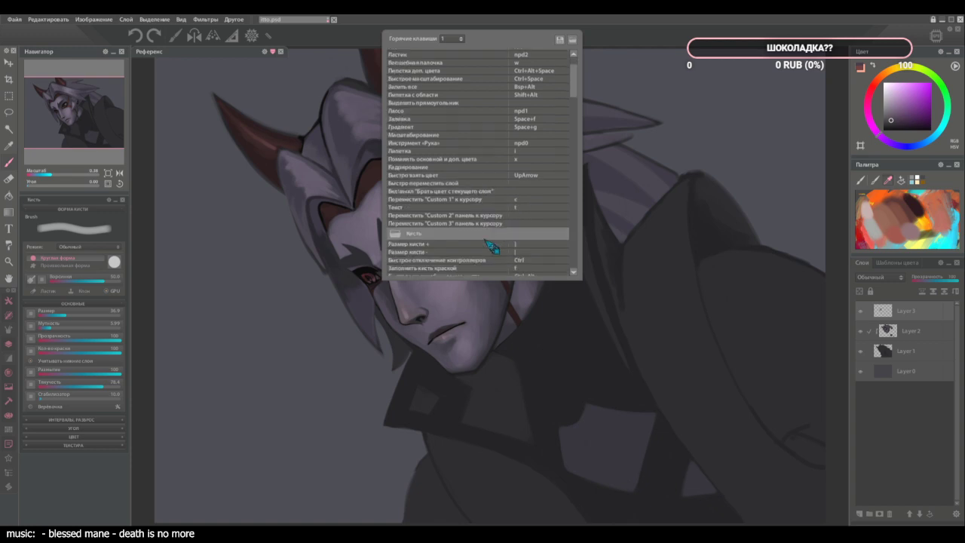
pyautogui.scroll(-5, 490, 245)
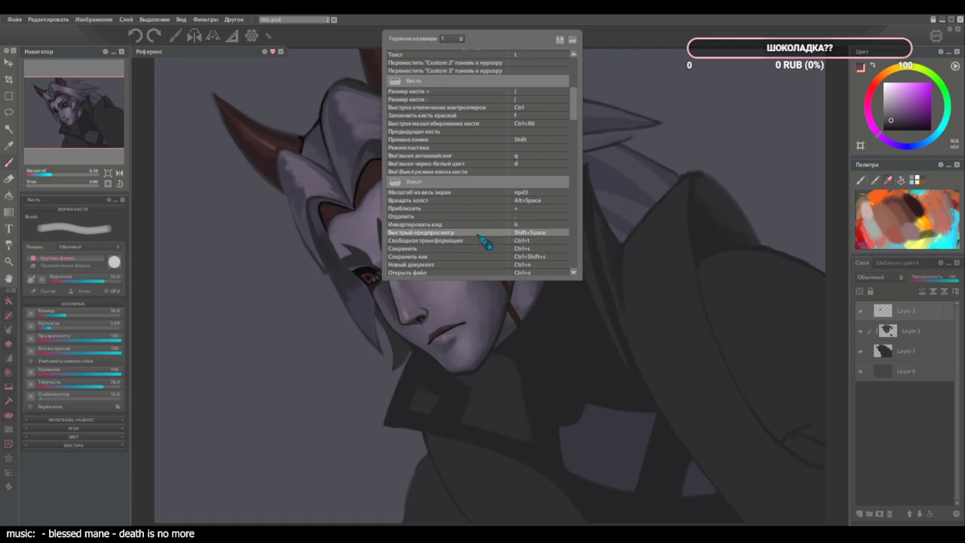
pyautogui.scroll(-2, 492, 248)
pyautogui.scroll(-2, 492, 248)
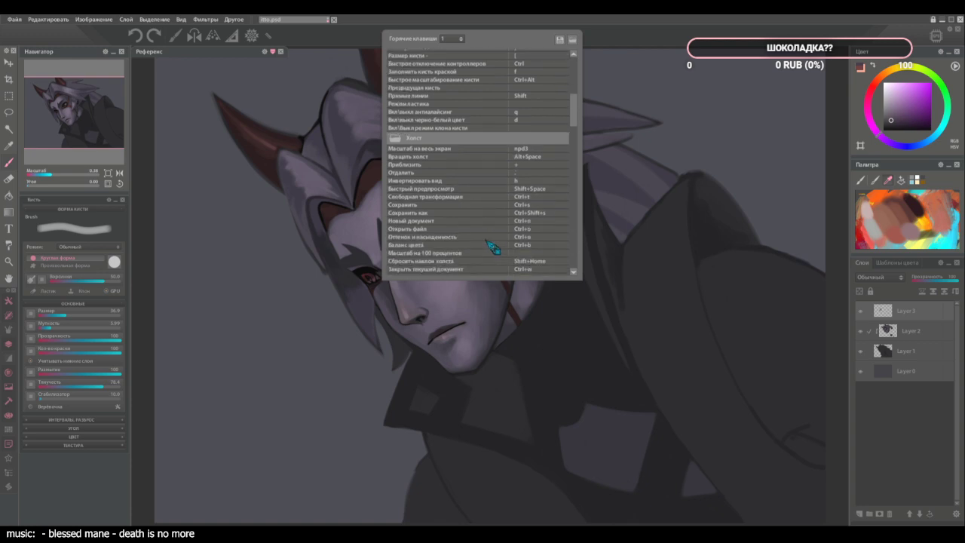
pyautogui.scroll(-2, 492, 248)
pyautogui.scroll(-2, 492, 248)
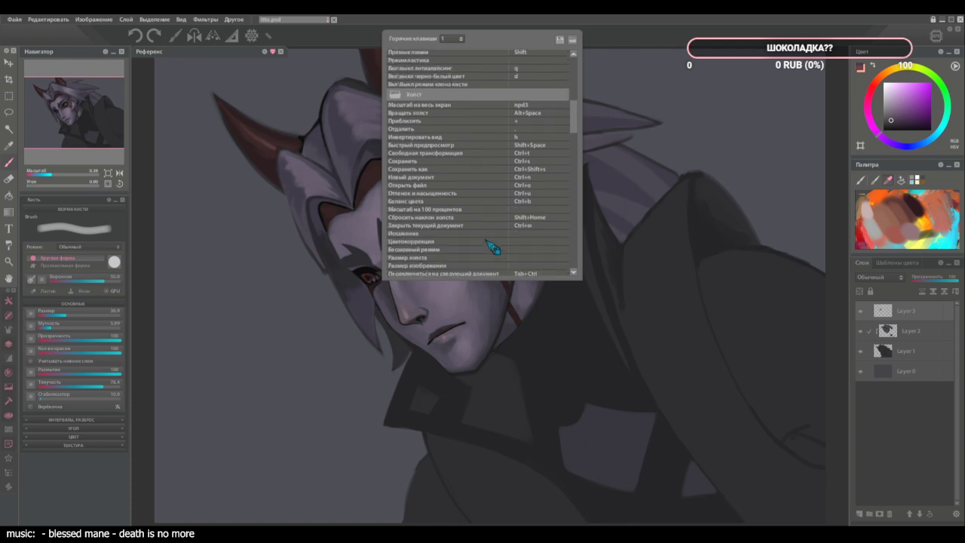
pyautogui.scroll(-2, 491, 248)
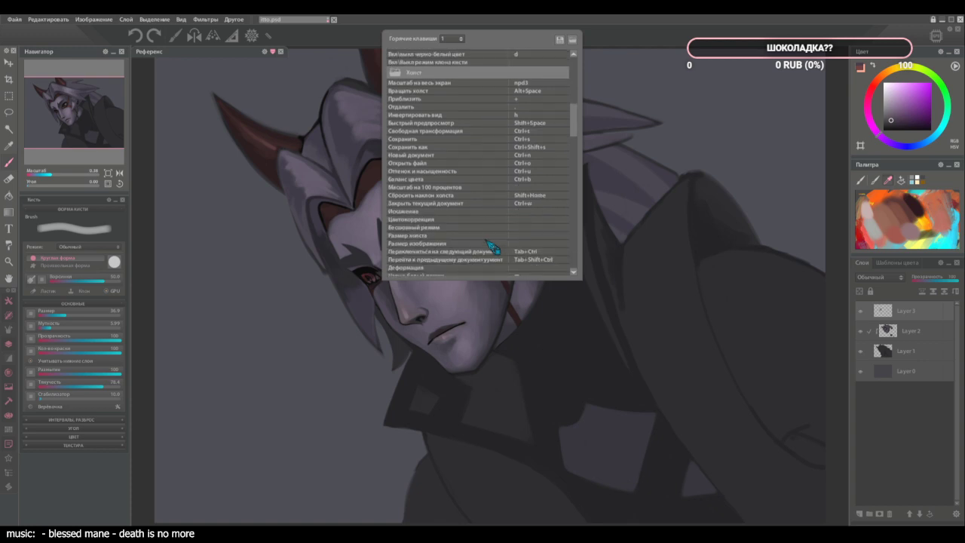
pyautogui.click(484, 237)
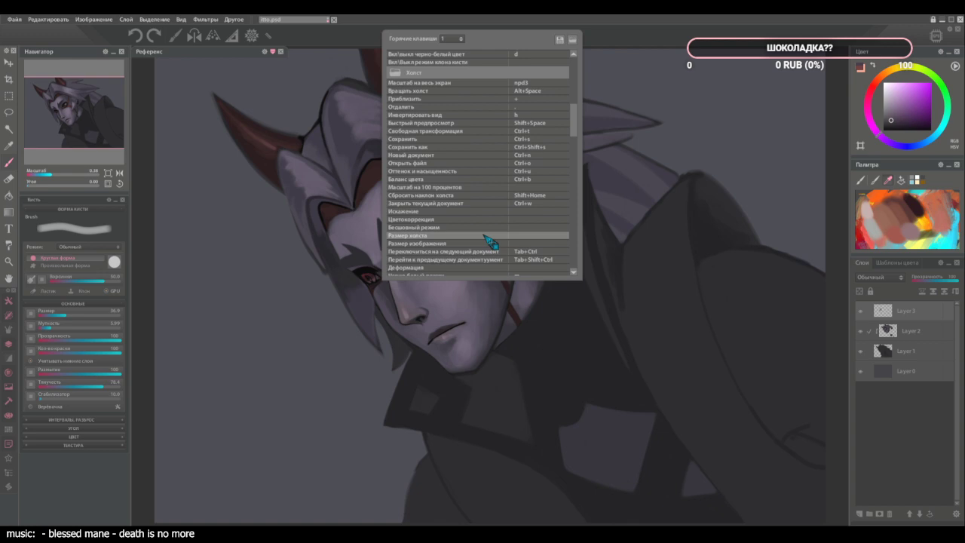
pyautogui.scroll(-1, 487, 235)
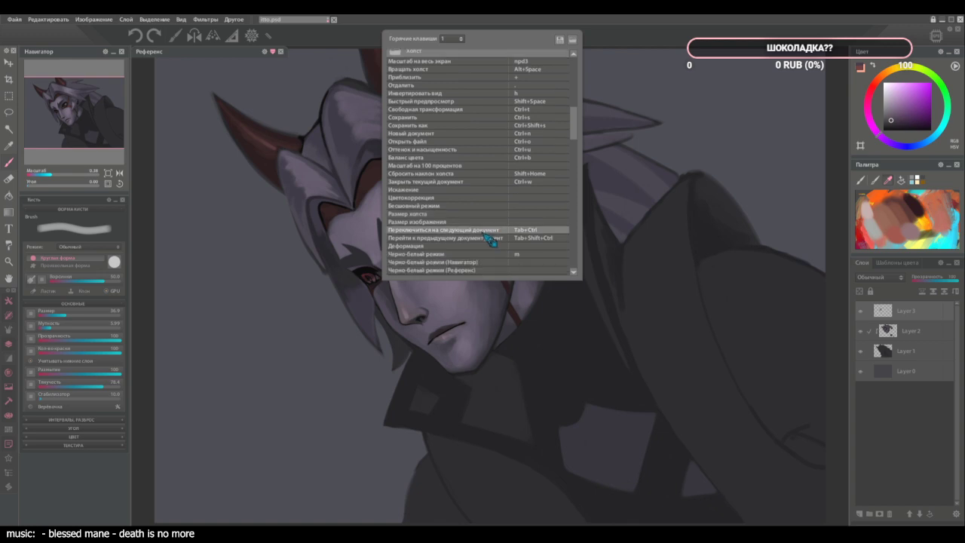
pyautogui.scroll(1, 476, 188)
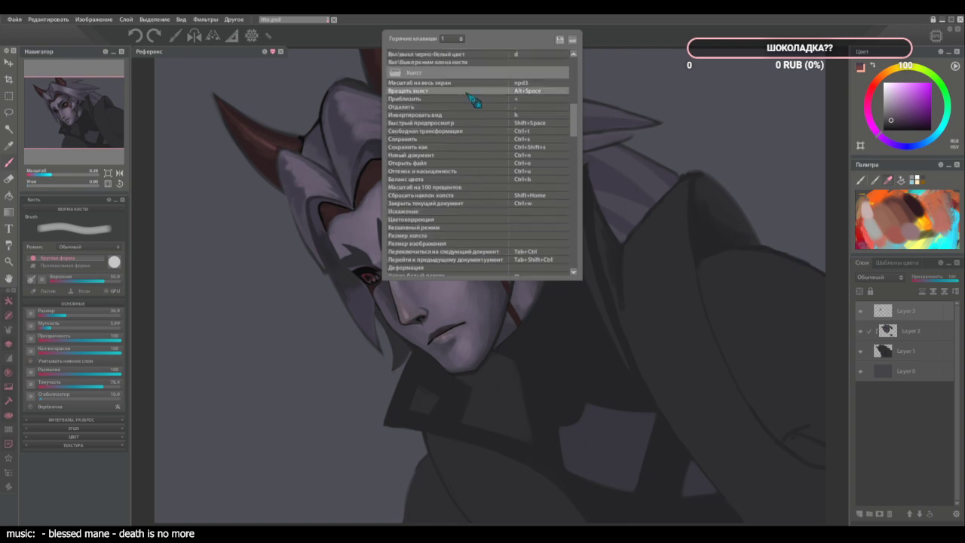
pyautogui.click(575, 40)
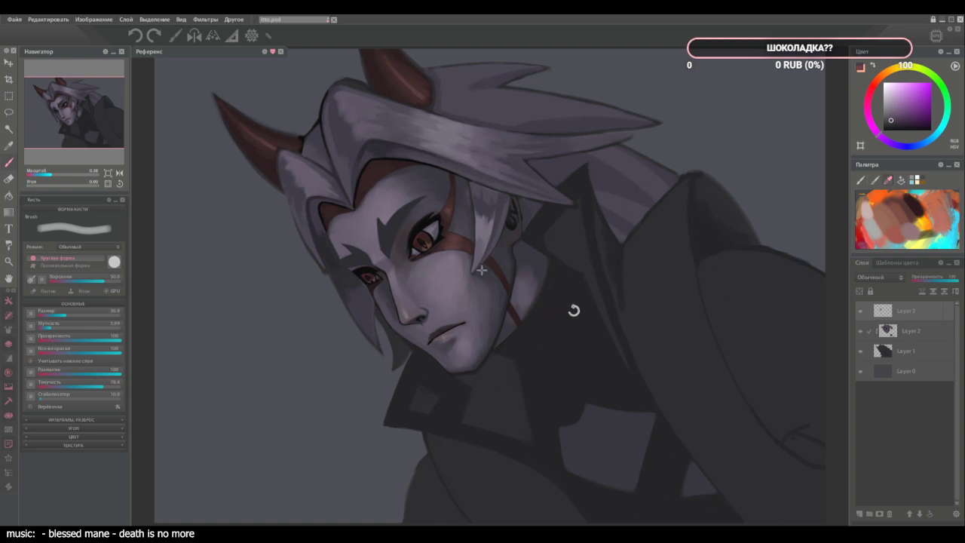
# Select the far eye with a freehand outline and shift it slightly lower on Layer 2.
pyautogui.moveTo(573, 308); pyautogui.dragTo(547, 355)
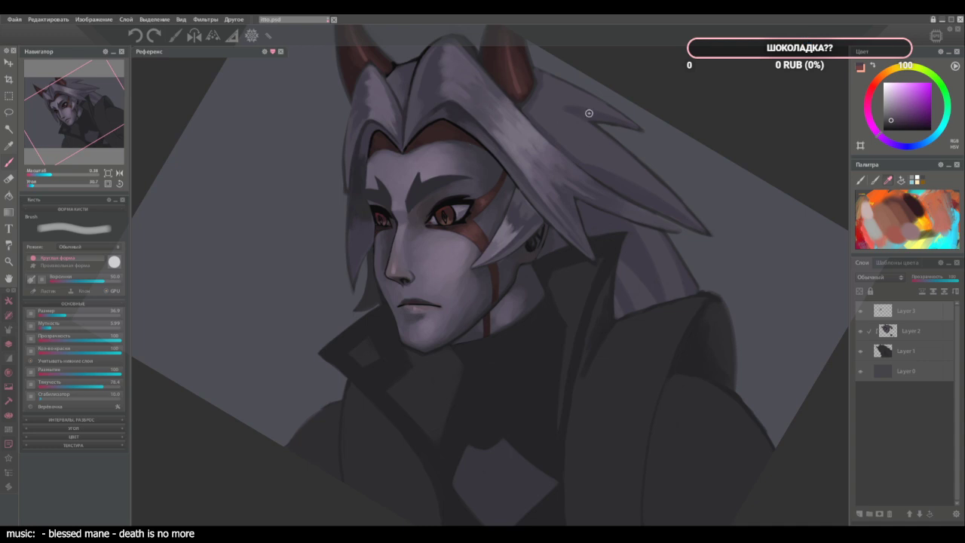
pyautogui.scroll(2, 354, 240)
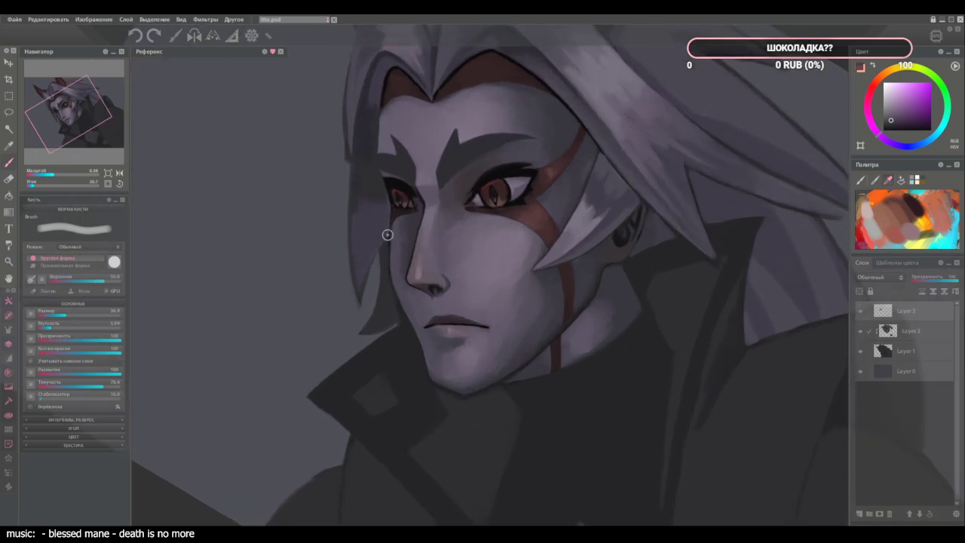
pyautogui.scroll(1, 383, 232)
pyautogui.scroll(1, 379, 231)
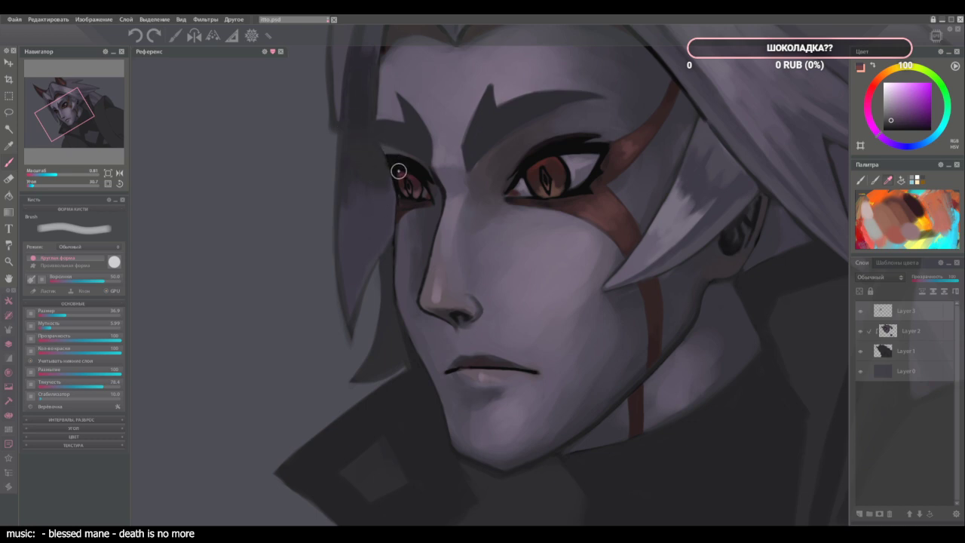
pyautogui.press('l')
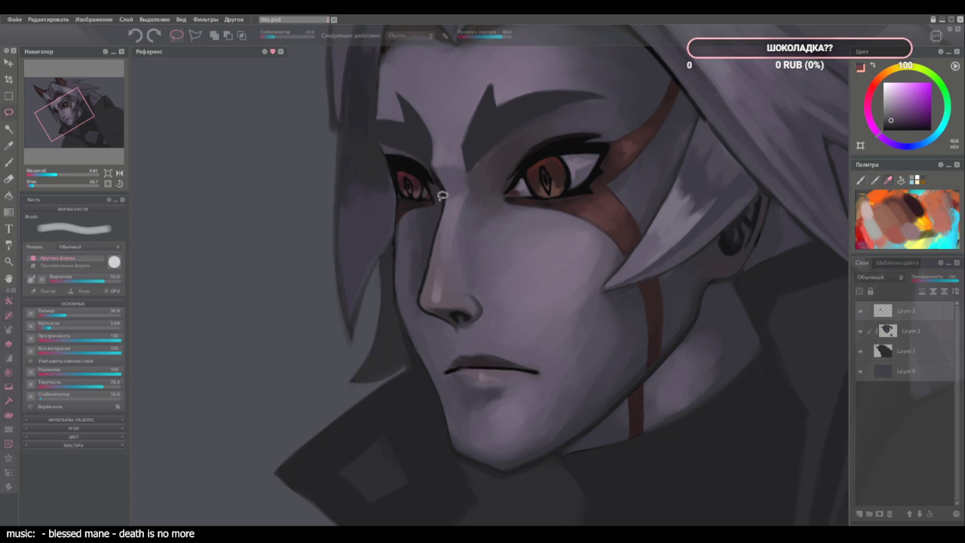
pyautogui.moveTo(439, 202)
pyautogui.mouseDown()
pyautogui.moveTo(422, 158)
pyautogui.moveTo(386, 151)
pyautogui.moveTo(376, 160)
pyautogui.moveTo(395, 221)
pyautogui.moveTo(439, 201)
pyautogui.mouseUp()
pyautogui.click(537, 38)
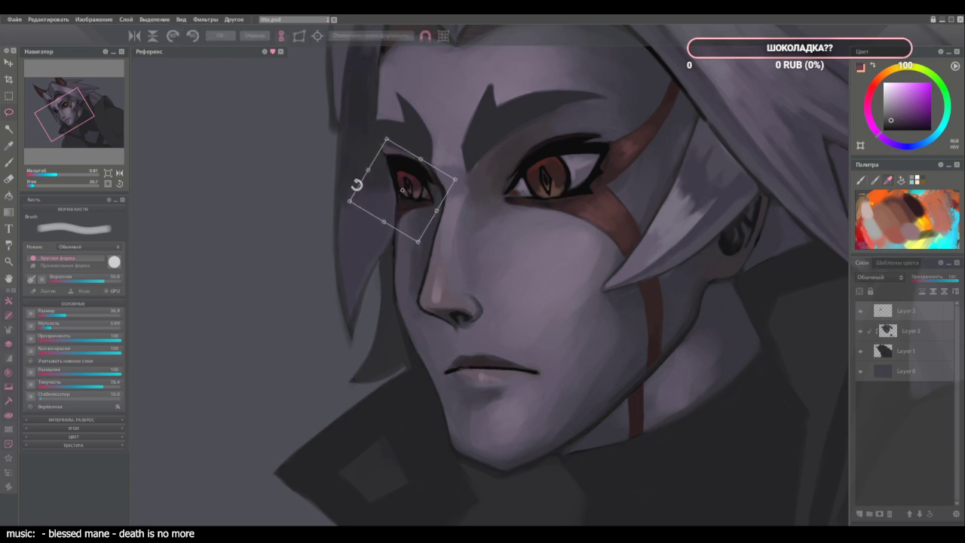
pyautogui.press('Escape')
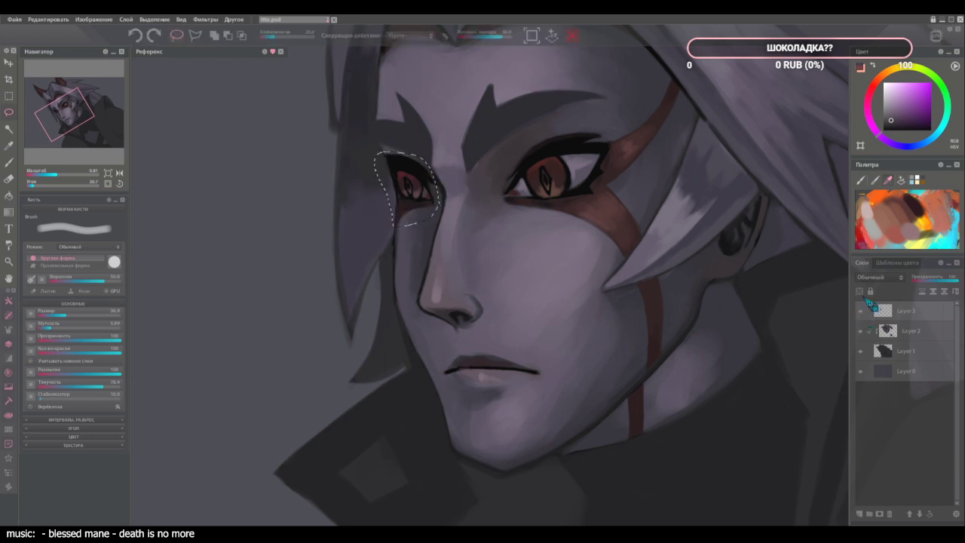
pyautogui.click(914, 333)
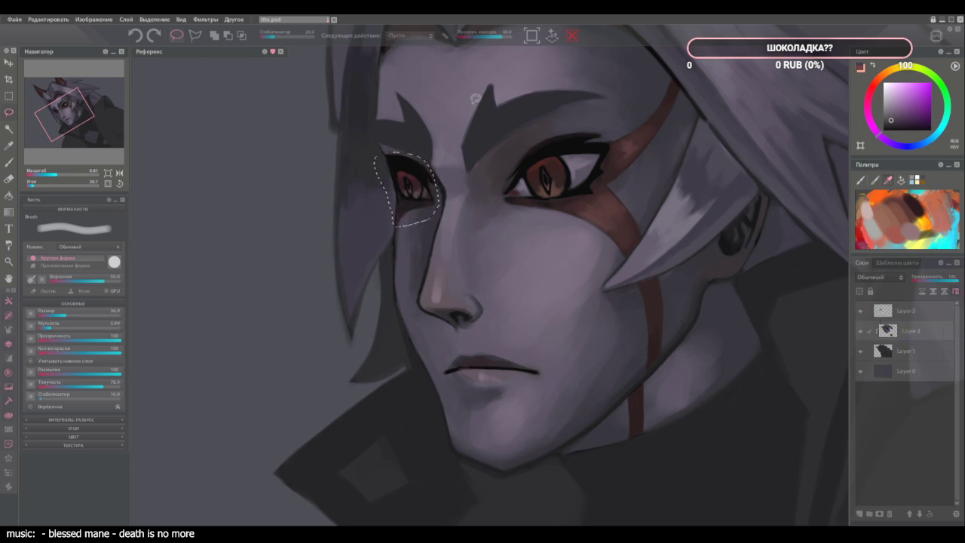
pyautogui.hotkey('ctrl', 't')
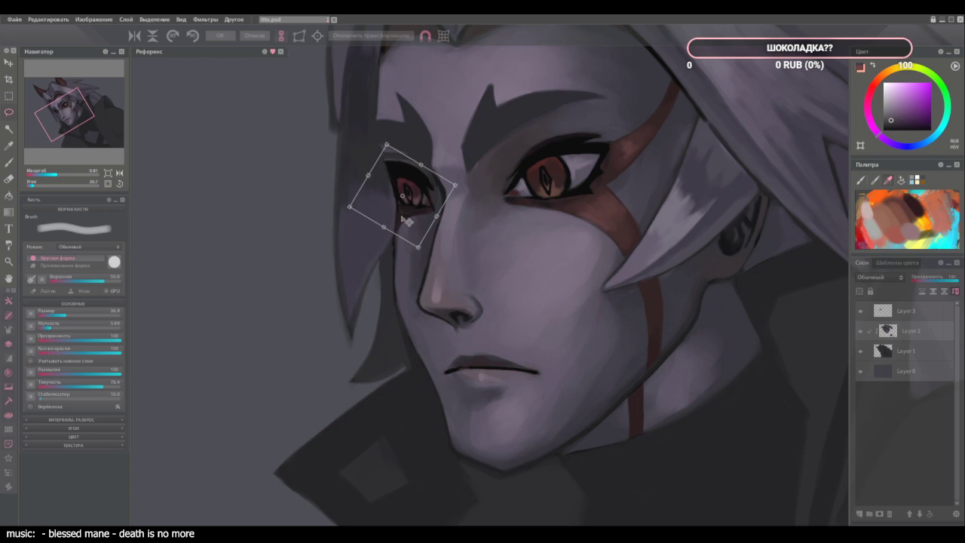
pyautogui.moveTo(410, 229); pyautogui.dragTo(411, 215)
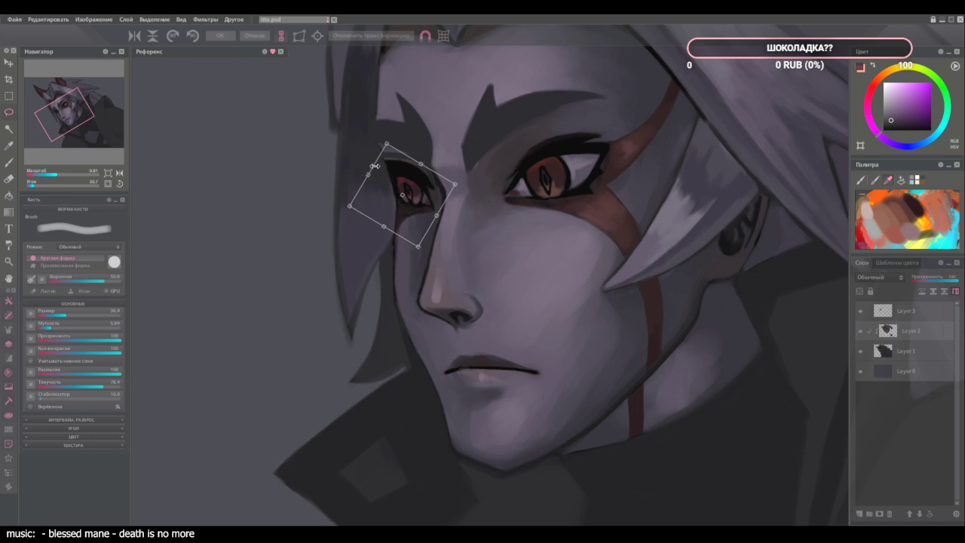
pyautogui.press('Return')
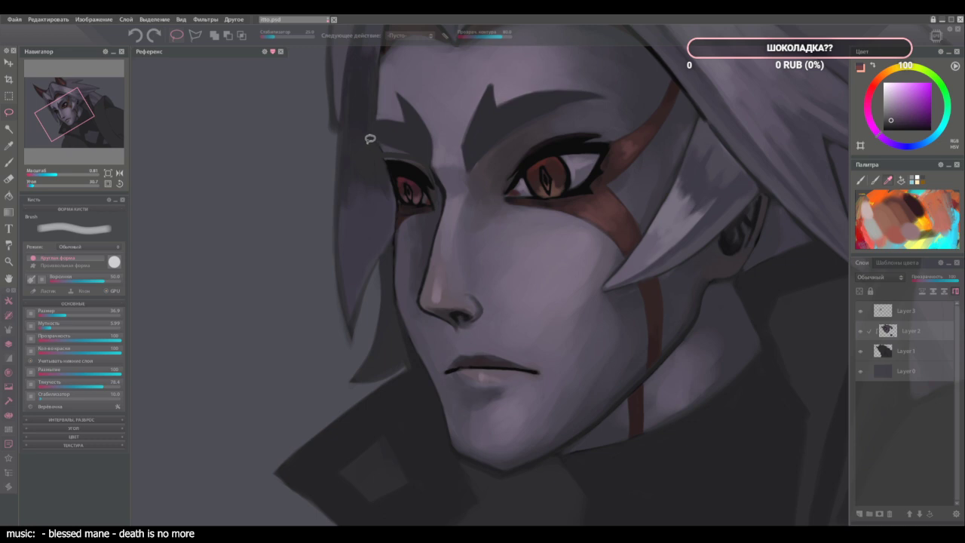
# On Layer 2, blend the strip between the far eye's upper lid and its brow with tones sampled around it.
pyautogui.press('b')
pyautogui.keyDown('alt'); pyautogui.click(388, 148); pyautogui.keyUp('alt')
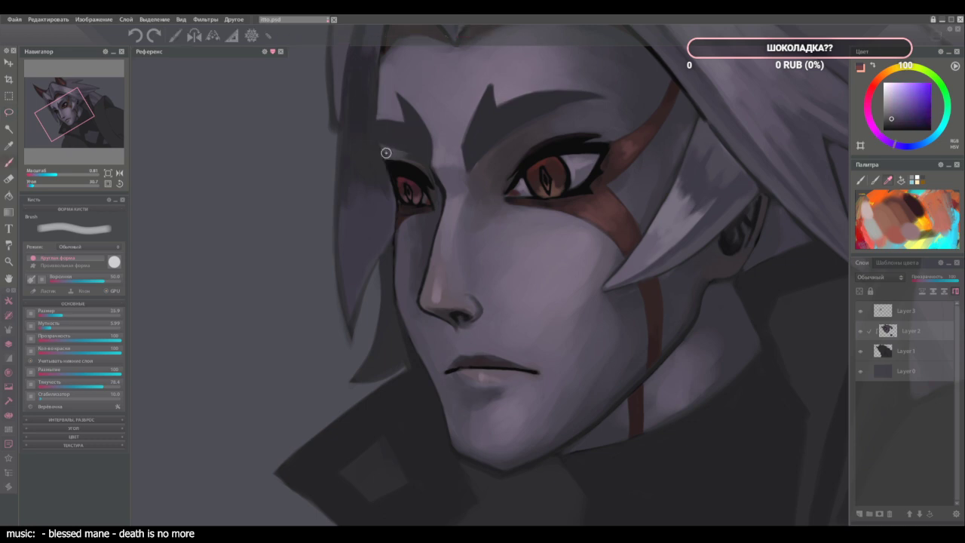
pyautogui.keyDown('alt'); pyautogui.click(437, 157); pyautogui.keyUp('alt')
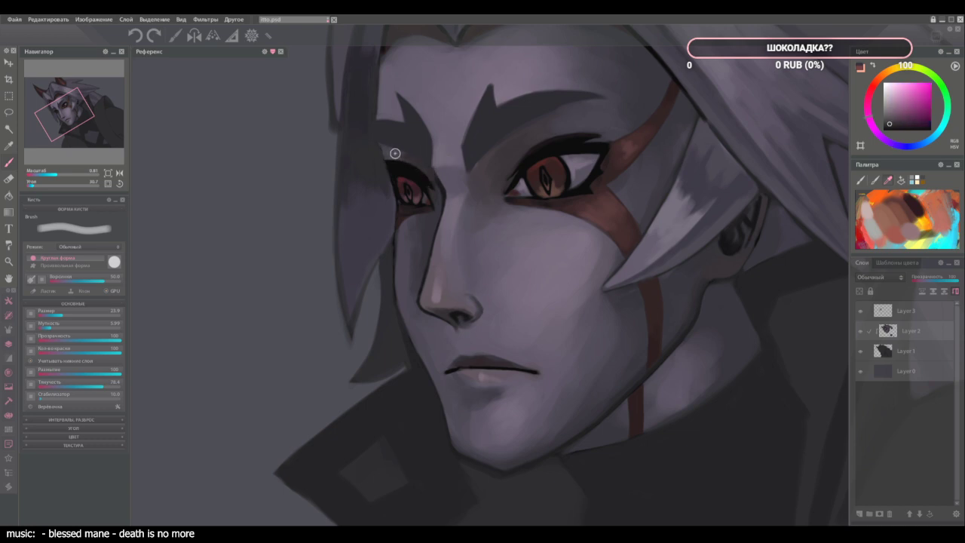
pyautogui.keyDown('alt'); pyautogui.click(413, 137); pyautogui.keyUp('alt')
pyautogui.keyDown('alt'); pyautogui.click(411, 158); pyautogui.keyUp('alt')
pyautogui.keyDown('alt'); pyautogui.click(395, 153); pyautogui.keyUp('alt')
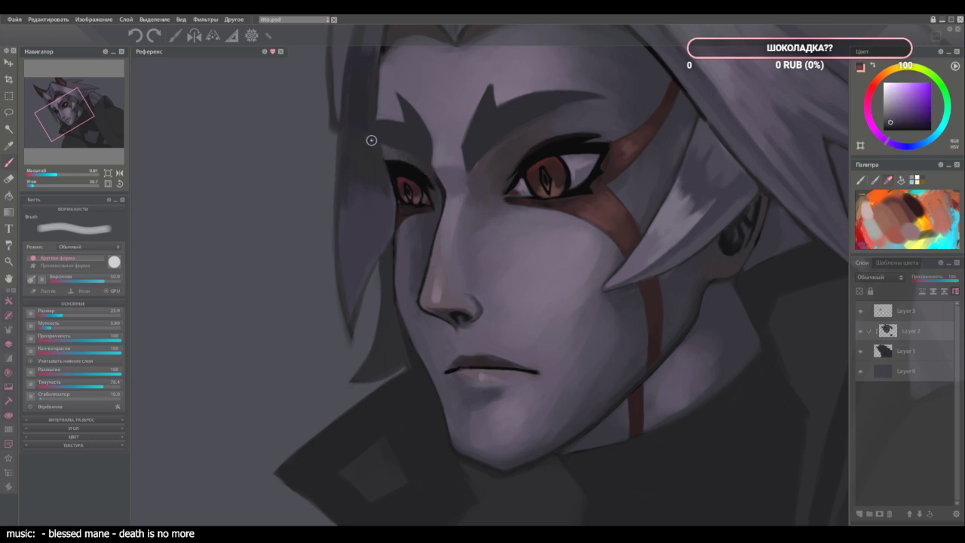
pyautogui.keyDown('alt'); pyautogui.click(393, 150); pyautogui.keyUp('alt')
pyautogui.keyDown('alt'); pyautogui.click(394, 146); pyautogui.keyUp('alt')
pyautogui.keyDown('alt'); pyautogui.click(385, 146); pyautogui.keyUp('alt')
pyautogui.keyDown('alt'); pyautogui.click(372, 154); pyautogui.keyUp('alt')
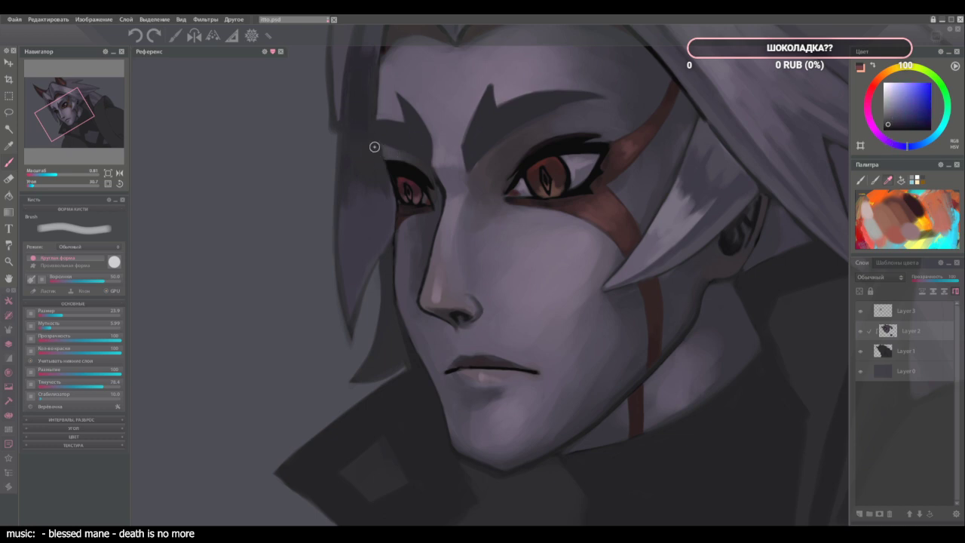
# Refine the far eye's upper lid line toward the inner corner with a smaller brush and sampled dark tones.
pyautogui.keyDown('alt'); pyautogui.click(424, 172); pyautogui.keyUp('alt')
pyautogui.keyDown('alt'); pyautogui.click(438, 181); pyautogui.keyUp('alt')
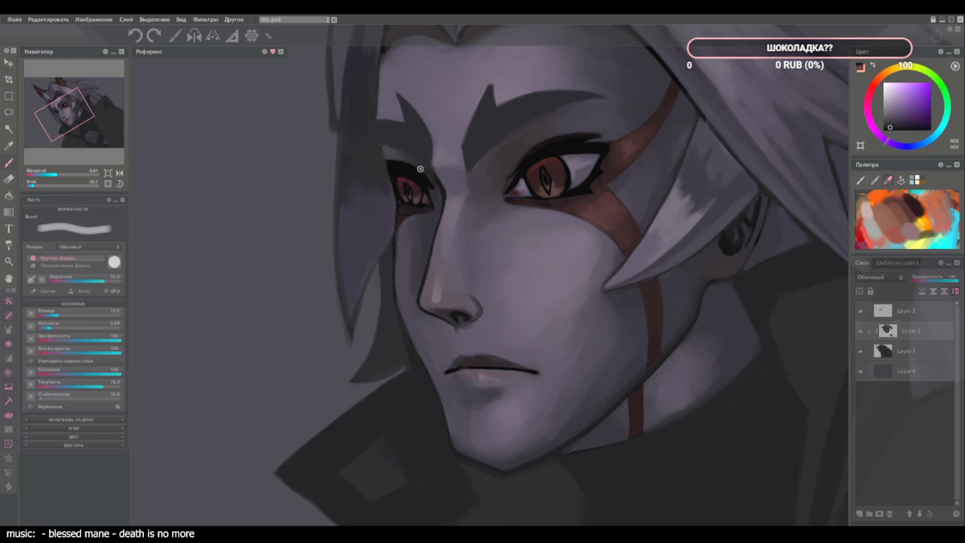
pyautogui.keyDown('alt'); pyautogui.click(419, 162); pyautogui.keyUp('alt')
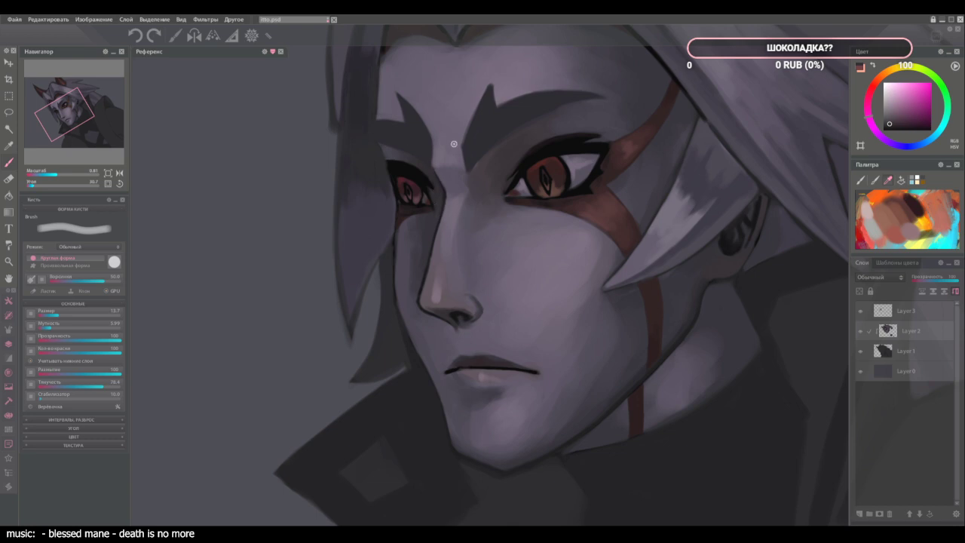
pyautogui.keyDown('alt'); pyautogui.click(501, 152); pyautogui.keyUp('alt')
# Select the far brow on Layer 3, then lower it toward the eye, tilt its outer end down and narrow it slightly.
pyautogui.click(903, 313)
pyautogui.press('l')
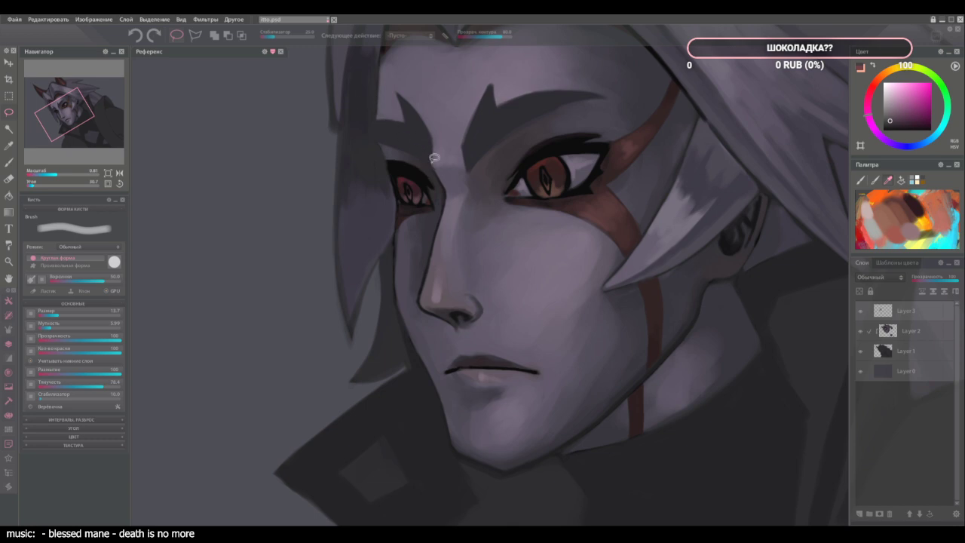
pyautogui.moveTo(436, 172)
pyautogui.mouseDown()
pyautogui.moveTo(363, 85)
pyautogui.moveTo(358, 138)
pyautogui.moveTo(434, 172)
pyautogui.mouseUp()
pyautogui.click(532, 36)
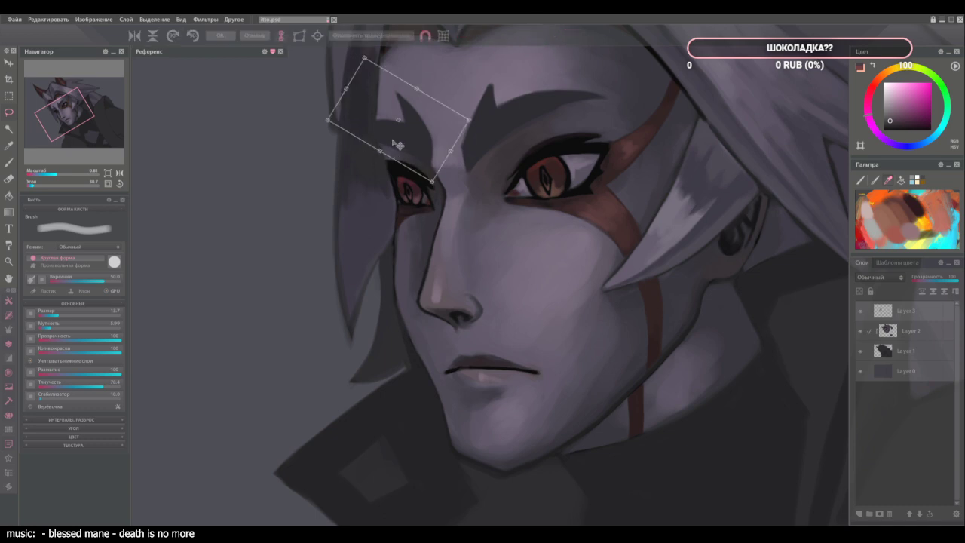
pyautogui.moveTo(399, 145); pyautogui.dragTo(402, 156)
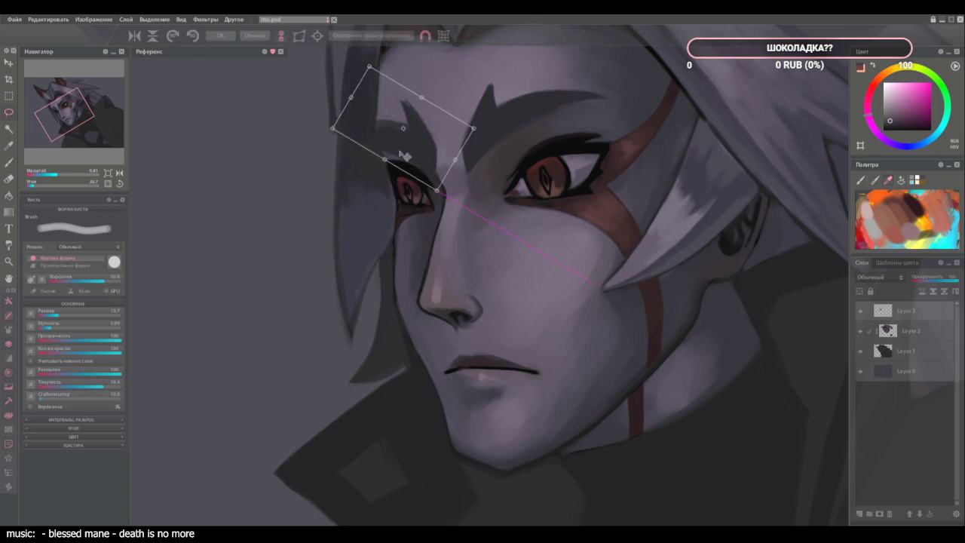
pyautogui.moveTo(312, 146); pyautogui.dragTo(319, 167)
pyautogui.moveTo(413, 148); pyautogui.dragTo(407, 155)
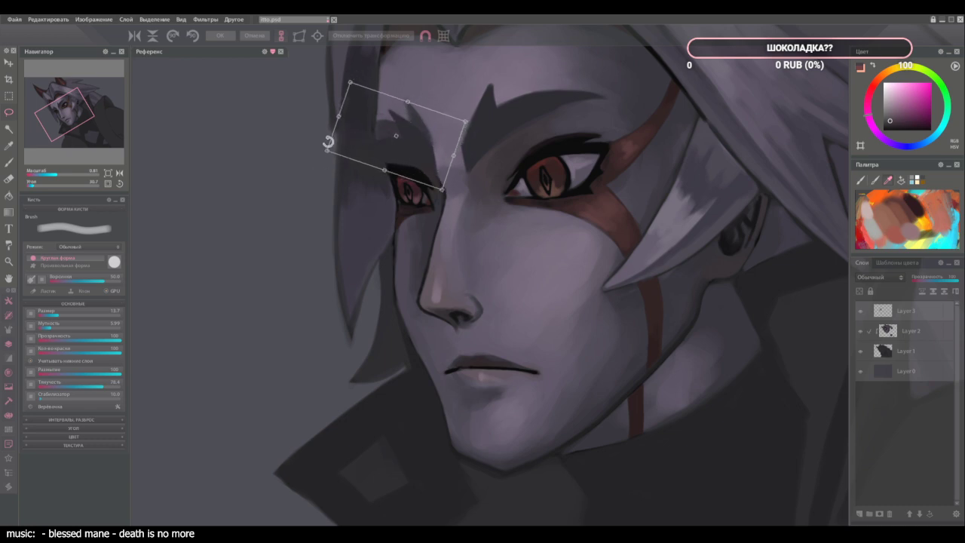
pyautogui.moveTo(340, 117); pyautogui.dragTo(353, 116)
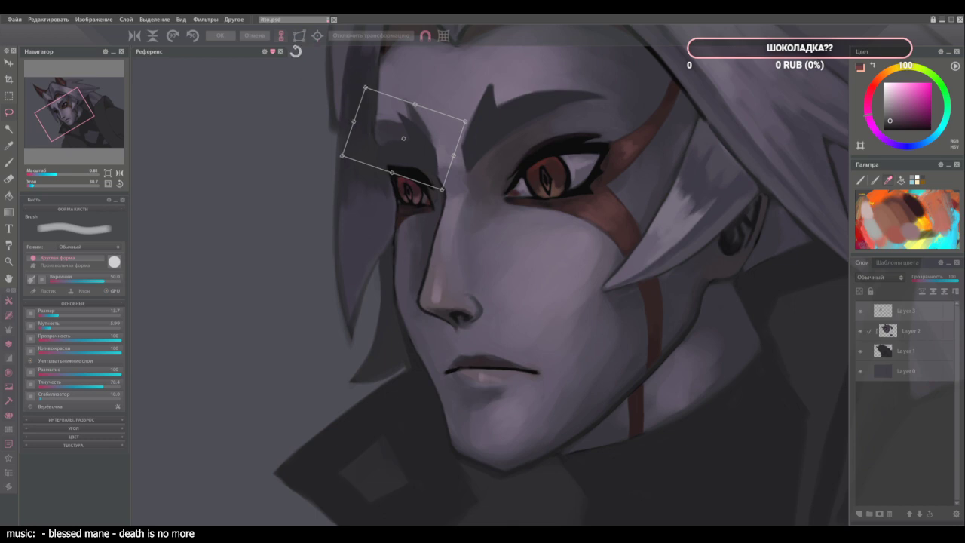
# Distort the far brow by raising its outer end and pulling its inner side slightly outward, apply the transform and clear the selection.
pyautogui.click(299, 35)
pyautogui.moveTo(355, 121); pyautogui.dragTo(365, 99)
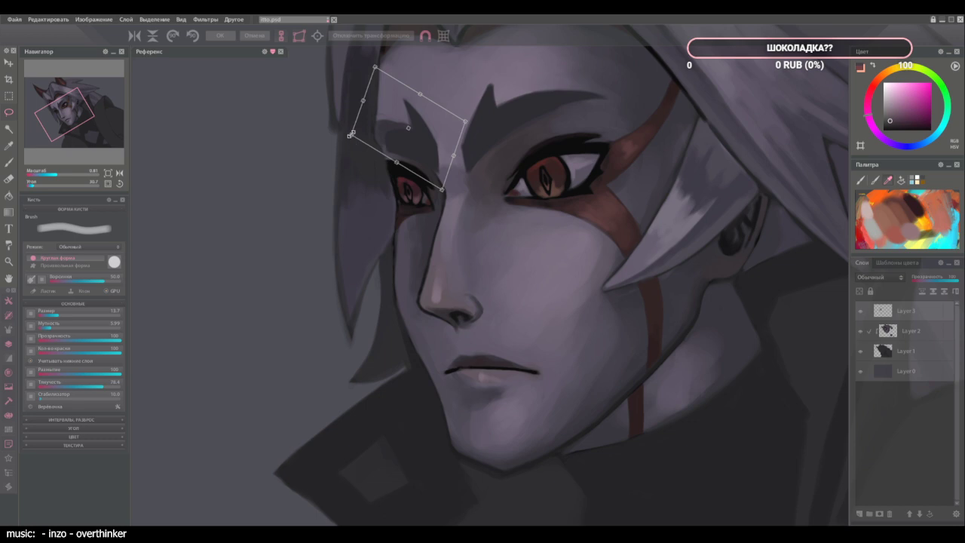
pyautogui.moveTo(455, 155); pyautogui.dragTo(449, 154)
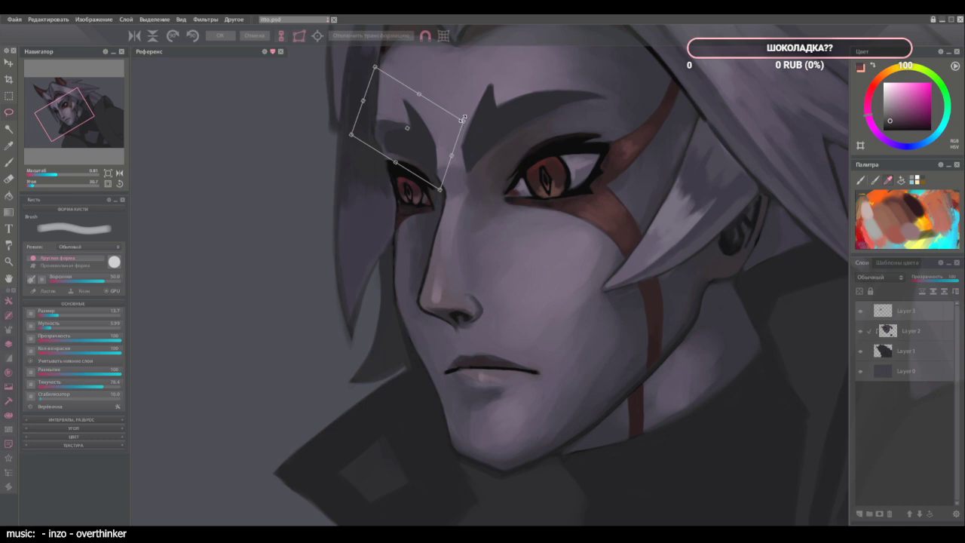
pyautogui.moveTo(462, 119); pyautogui.dragTo(454, 119)
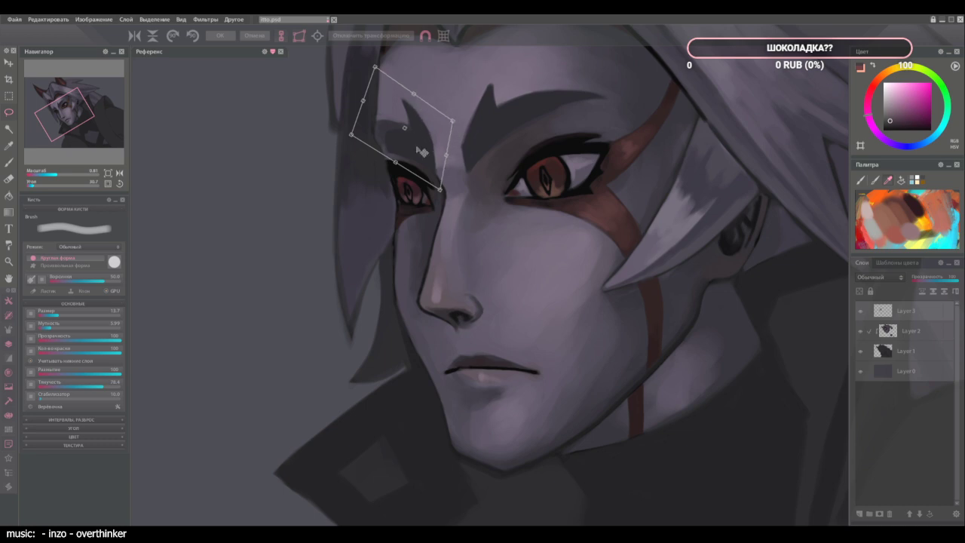
pyautogui.moveTo(442, 190); pyautogui.dragTo(444, 195)
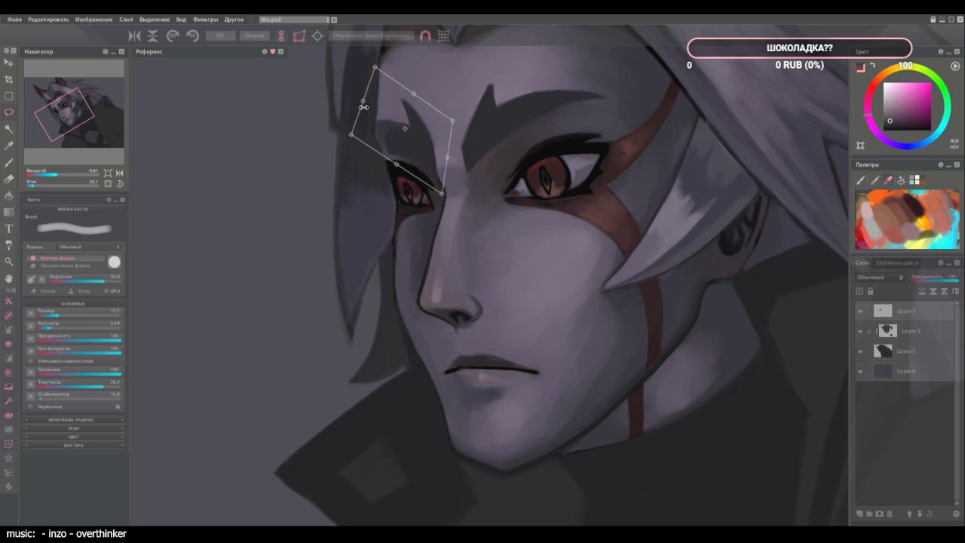
pyautogui.press('Return')
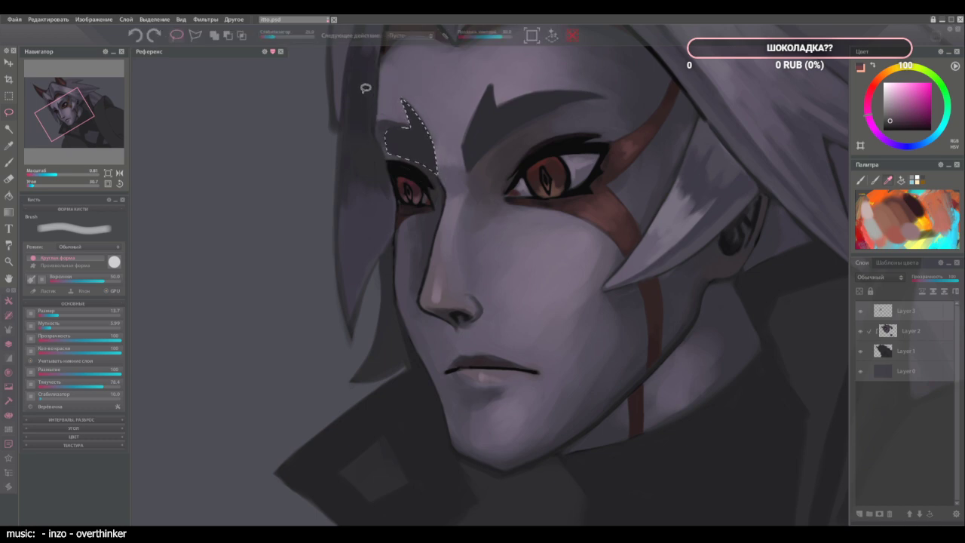
pyautogui.hotkey('ctrl', 'd')
pyautogui.press('b')
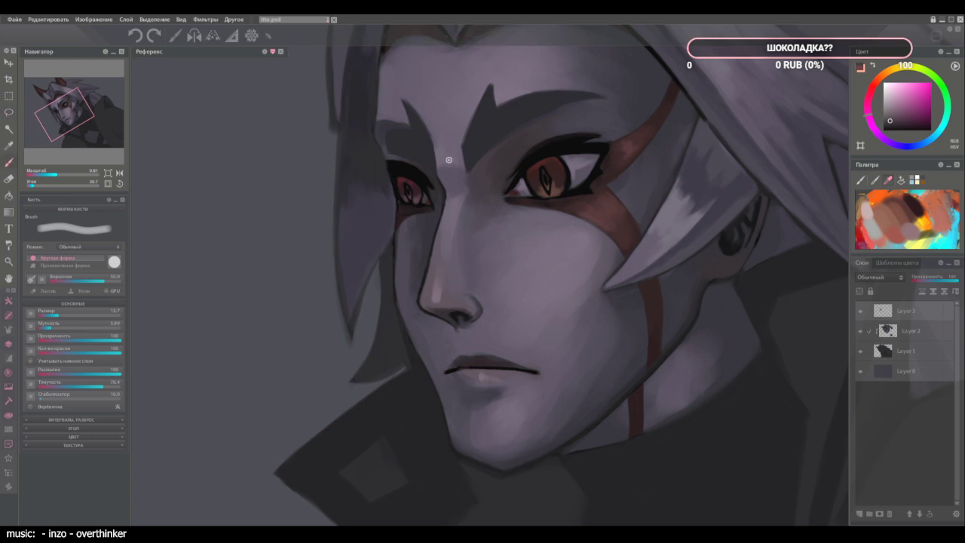
pyautogui.keyDown('alt'); pyautogui.click(413, 130); pyautogui.keyUp('alt')
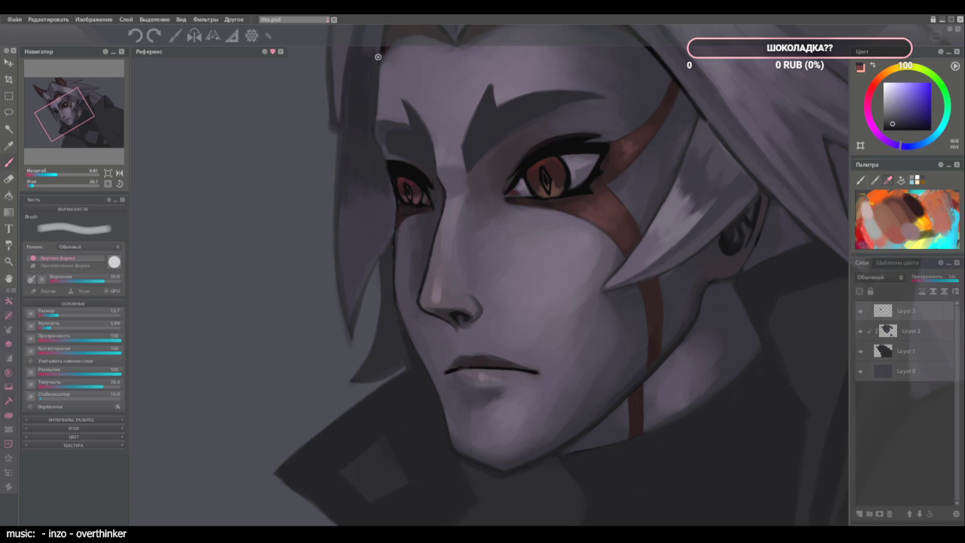
pyautogui.click(926, 338)
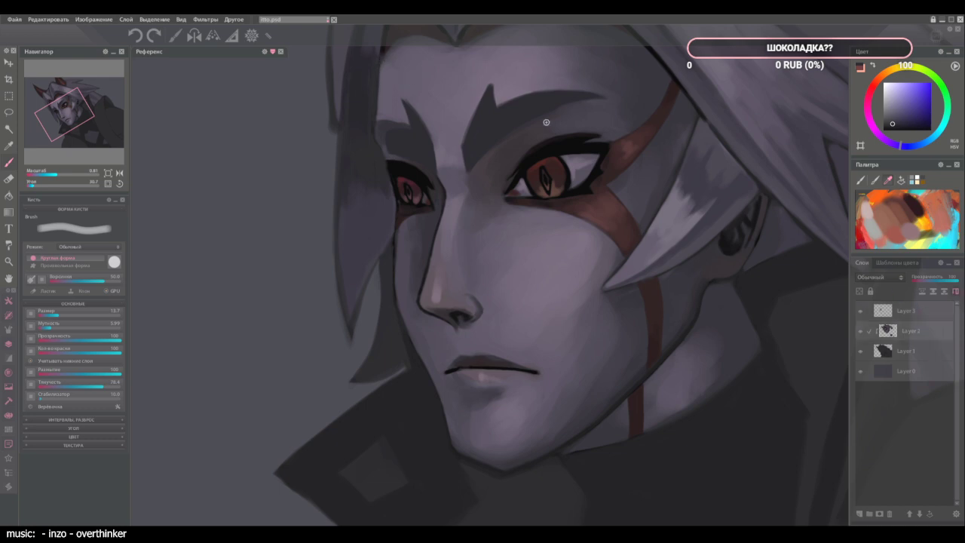
pyautogui.keyDown('alt'); pyautogui.click(399, 98); pyautogui.keyUp('alt')
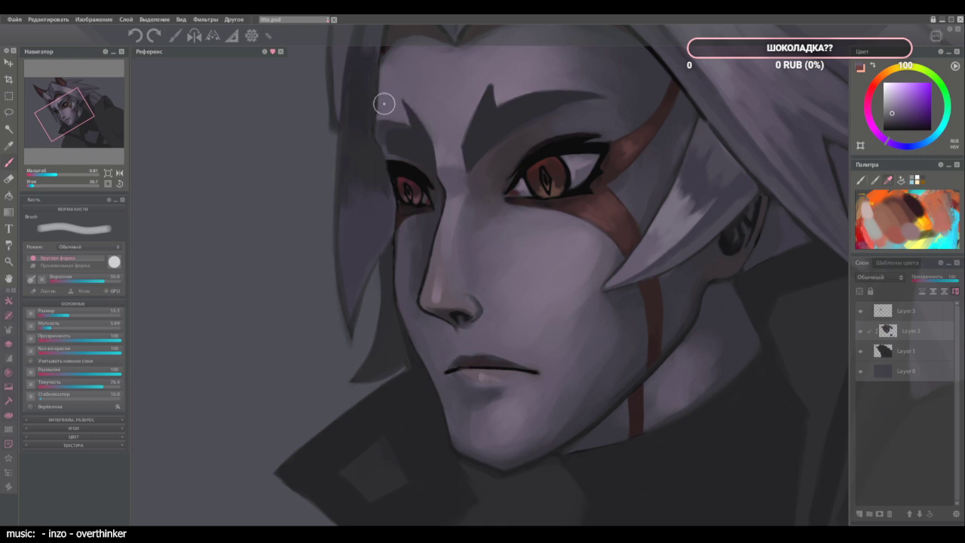
pyautogui.moveTo(384, 103)
pyautogui.mouseDown()
pyautogui.moveTo(380, 119)
pyautogui.moveTo(394, 144)
pyautogui.mouseUp()
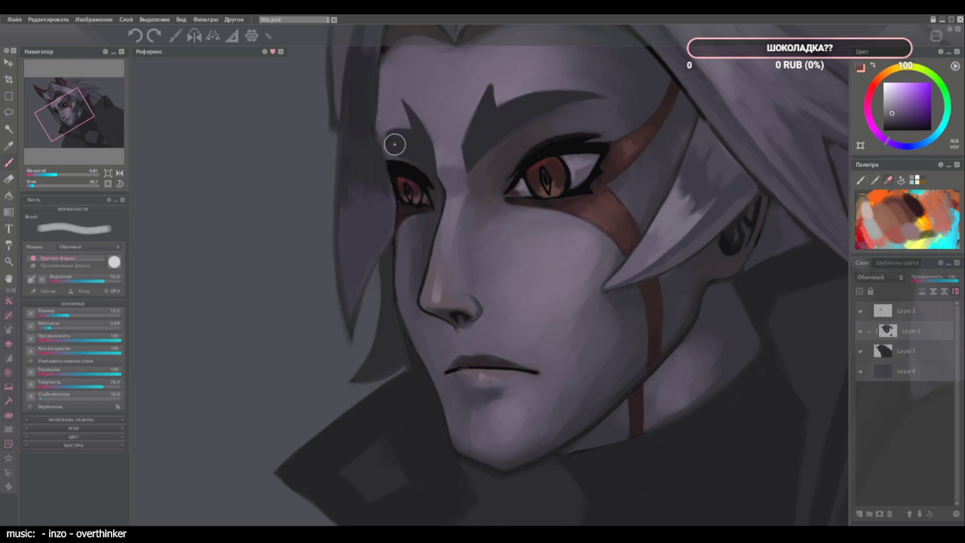
pyautogui.hotkey('ctrl', 'z')
# Extend the far brow's outer end to the hair on Layer 3 and clean up its peak with the brush and eraser.
pyautogui.keyDown('alt'); pyautogui.click(410, 132); pyautogui.keyUp('alt')
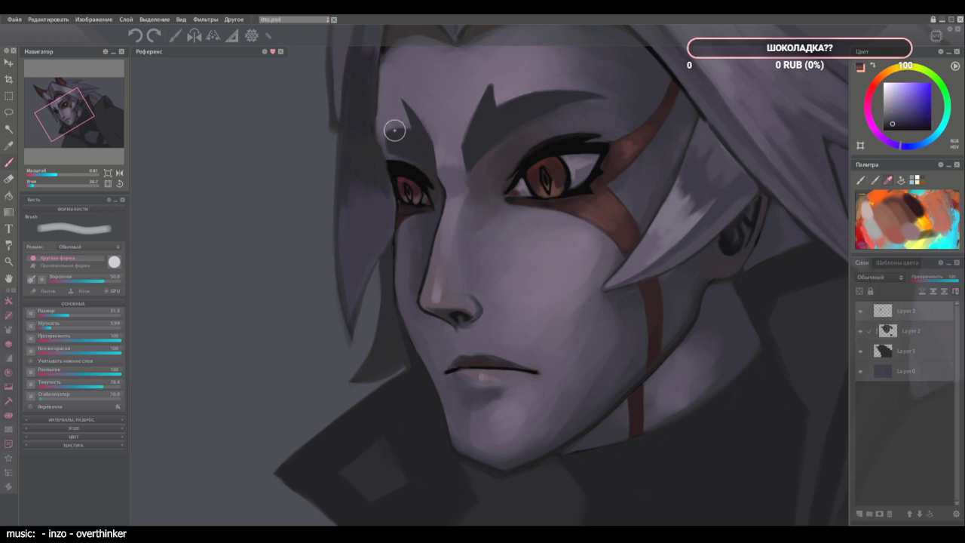
pyautogui.keyDown('alt'); pyautogui.click(438, 123); pyautogui.keyUp('alt')
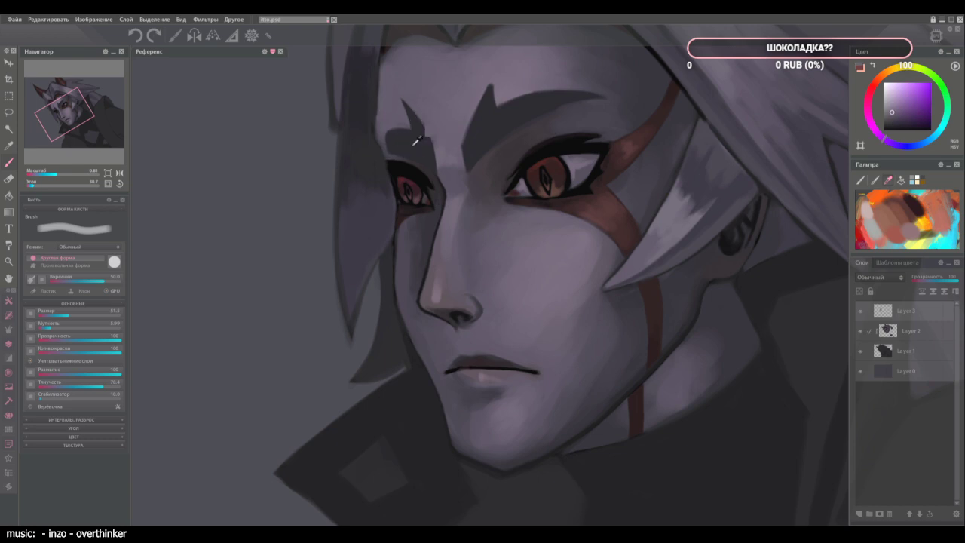
pyautogui.keyDown('alt'); pyautogui.click(416, 141); pyautogui.keyUp('alt')
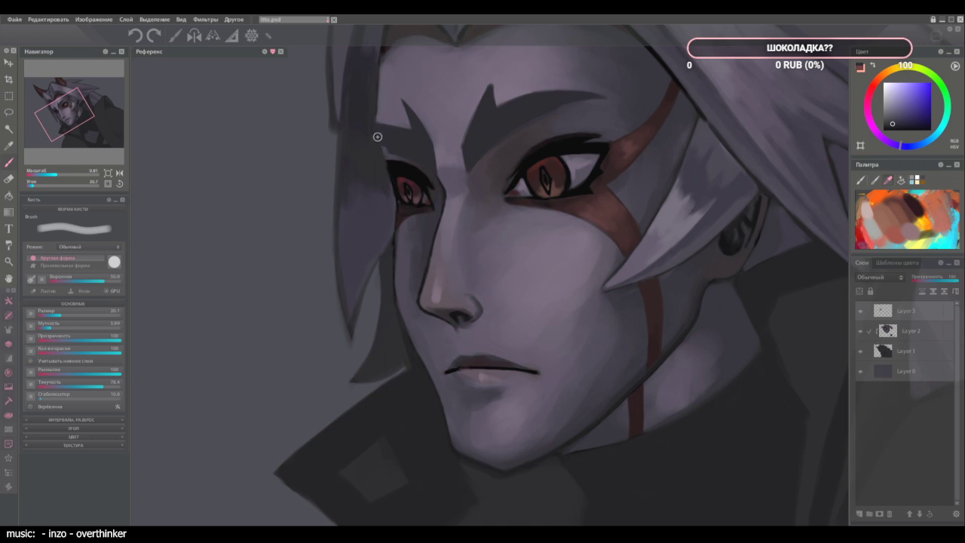
pyautogui.press('e')
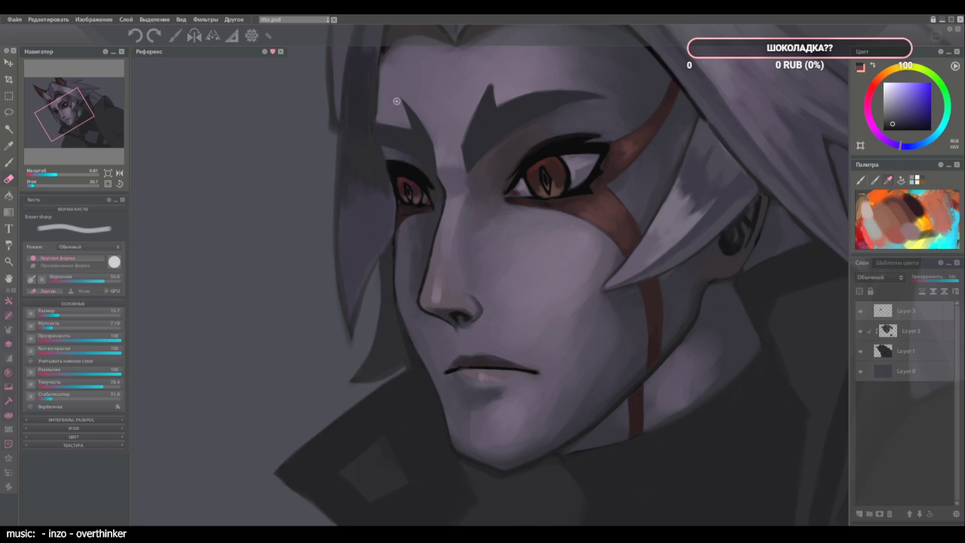
pyautogui.press('b')
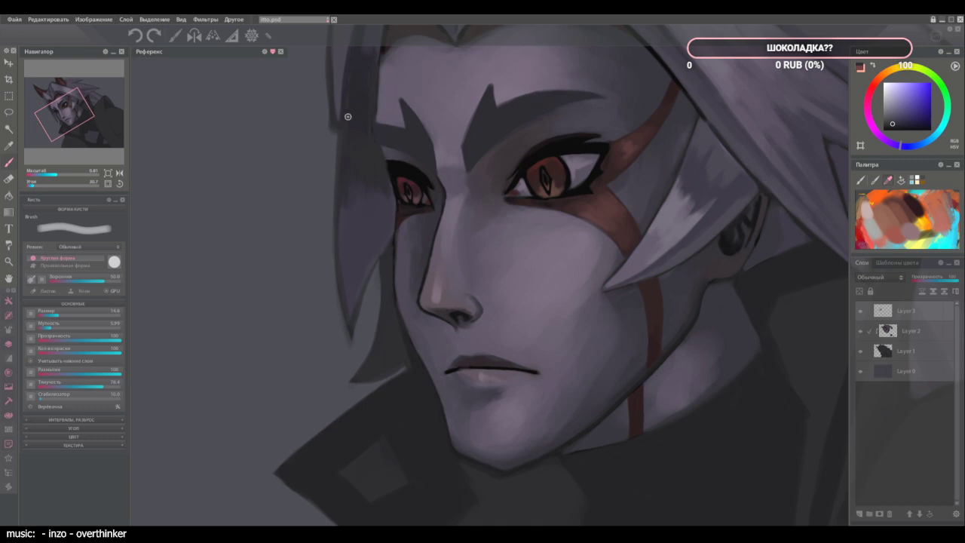
# Sample forehead skin tones on Layer 2, then hide and reshow Layer 3 to check what is painted on it.
pyautogui.keyDown('alt'); pyautogui.click(554, 75); pyautogui.keyUp('alt')
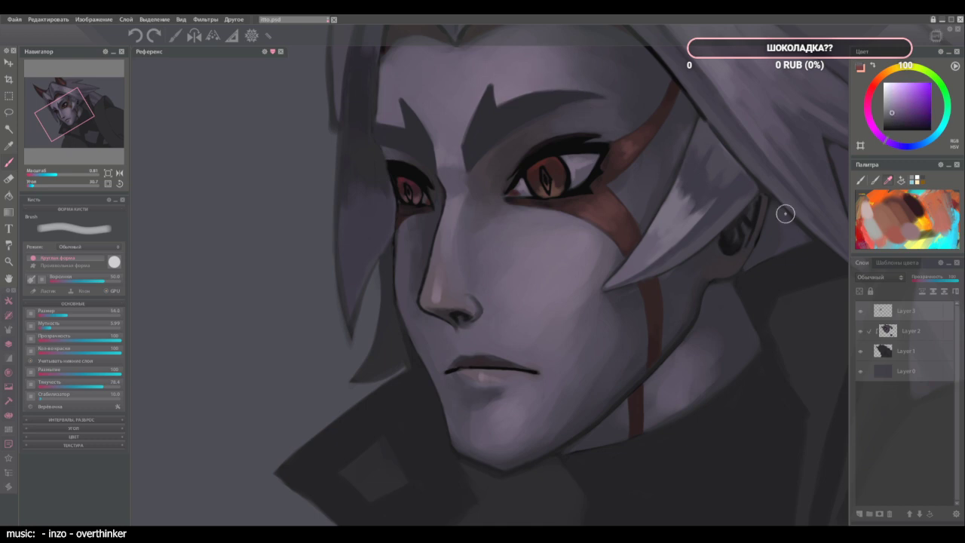
pyautogui.click(910, 333)
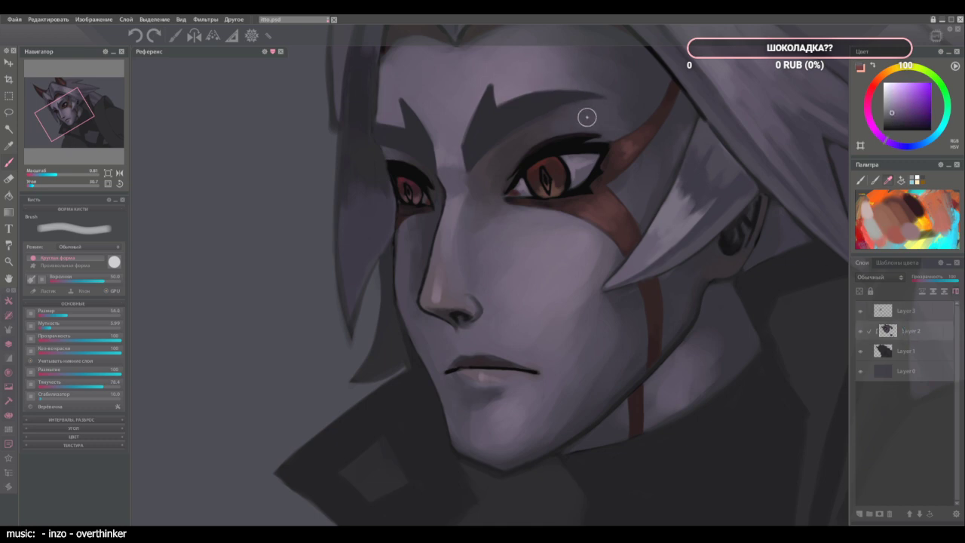
pyautogui.keyDown('alt'); pyautogui.click(565, 78); pyautogui.keyUp('alt')
pyautogui.keyDown('alt'); pyautogui.click(513, 57); pyautogui.keyUp('alt')
pyautogui.click(901, 311)
pyautogui.click(861, 312)
pyautogui.click(861, 311)
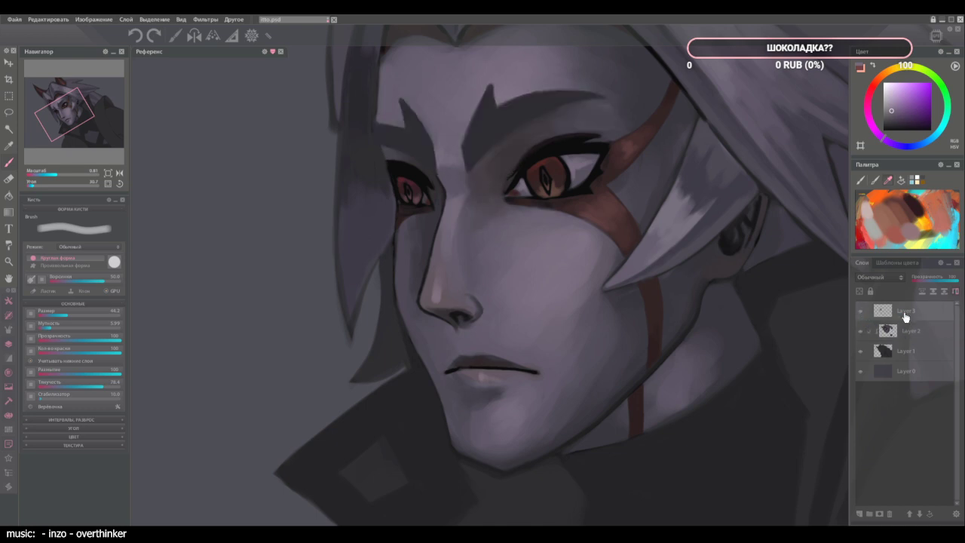
# Erase the shading below the near brow's outer end on Layer 3 with an enlarged eraser.
pyautogui.press('e')
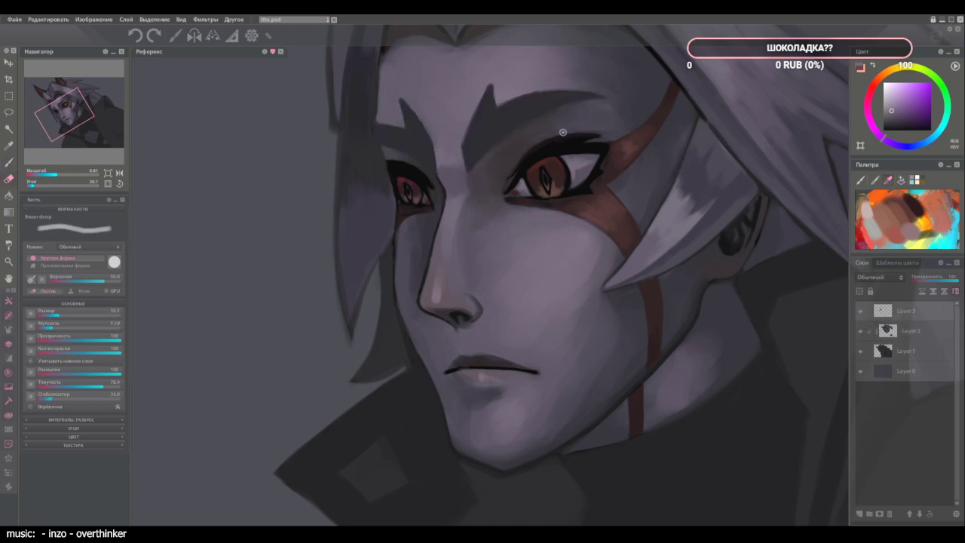
pyautogui.press(']')
pyautogui.press(']')
pyautogui.press(']')
pyautogui.press(']')
pyautogui.press(']')
pyautogui.moveTo(597, 115)
pyautogui.mouseDown()
pyautogui.moveTo(552, 133)
pyautogui.moveTo(612, 117)
pyautogui.moveTo(595, 134)
pyautogui.moveTo(589, 119)
pyautogui.moveTo(612, 111)
pyautogui.moveTo(578, 119)
pyautogui.mouseUp()
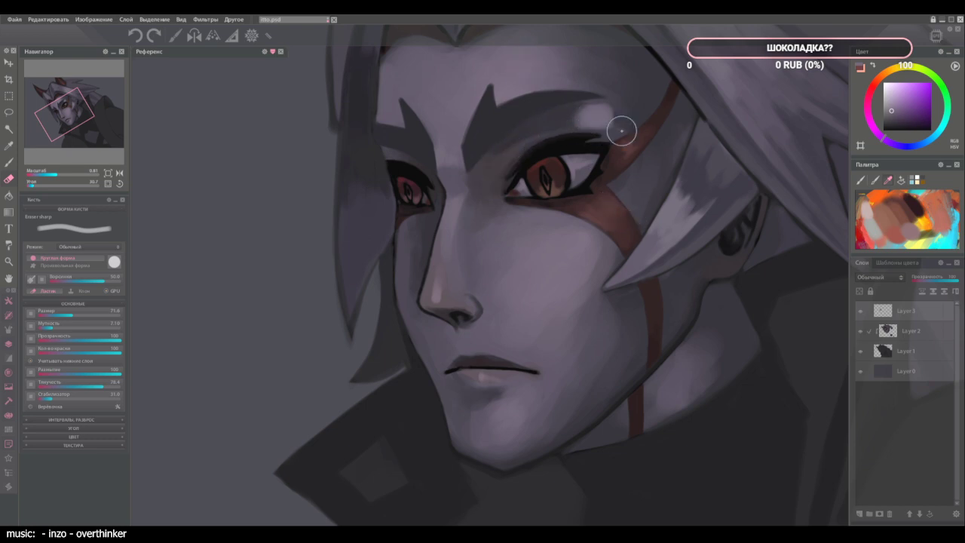
# Paint over the light patch below the near brow's outer end on Layer 2 with shadow tones sampled around it.
pyautogui.press('b')
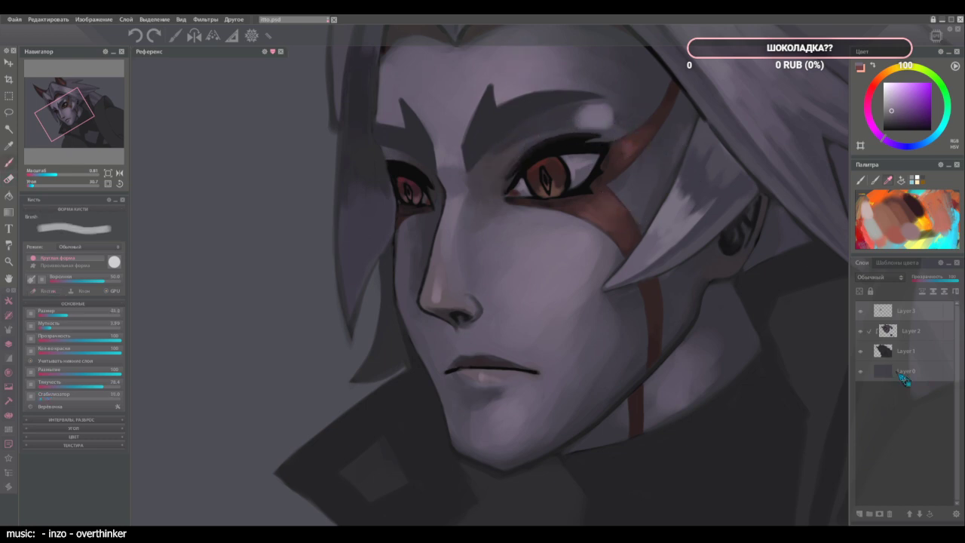
pyautogui.keyDown('alt'); pyautogui.click(564, 115); pyautogui.keyUp('alt')
pyautogui.moveTo(621, 110); pyautogui.dragTo(573, 121)
pyautogui.keyDown('alt'); pyautogui.click(622, 120); pyautogui.keyUp('alt')
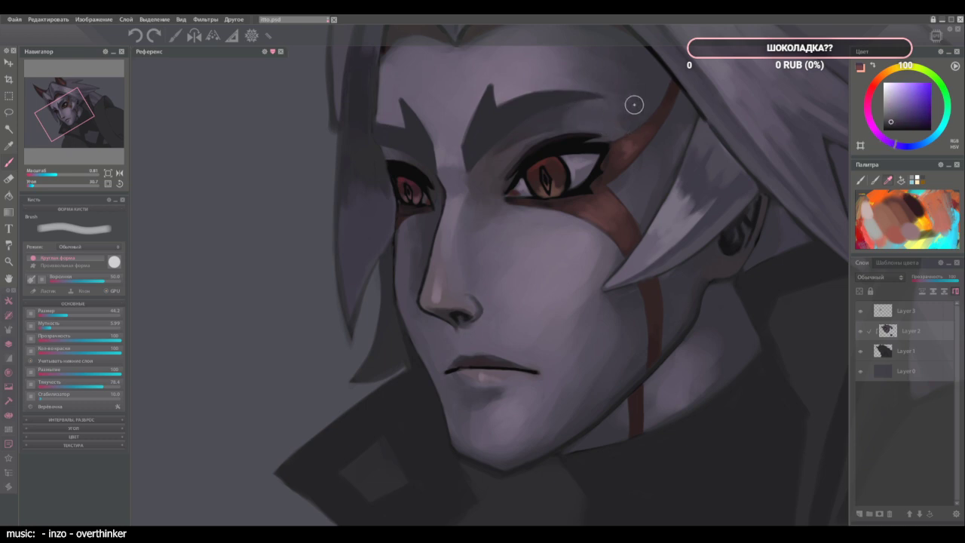
pyautogui.keyDown('alt'); pyautogui.click(595, 117); pyautogui.keyUp('alt')
pyautogui.moveTo(596, 119); pyautogui.dragTo(610, 114)
pyautogui.keyDown('alt'); pyautogui.click(627, 123); pyautogui.keyUp('alt')
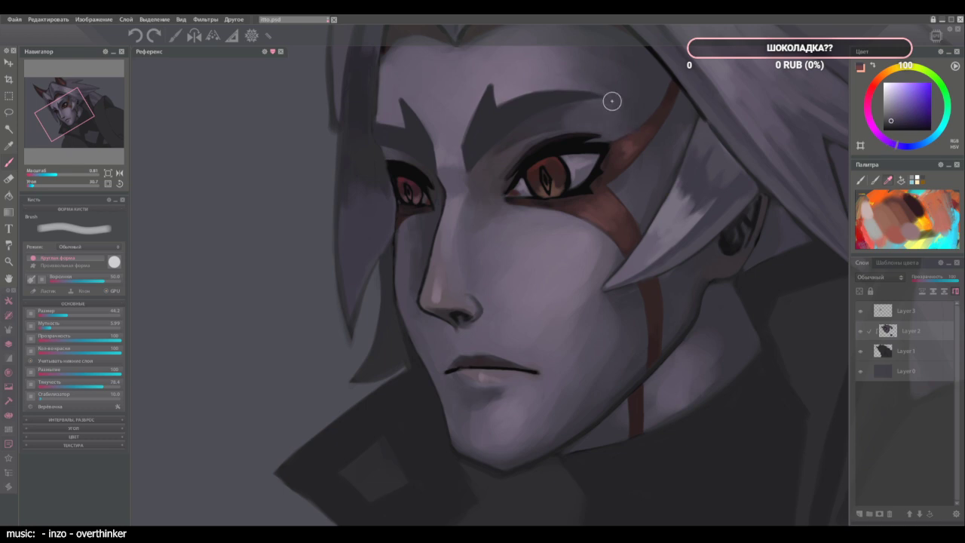
# Blend the shadow between the near brow and upper lid toward the inner corner with tones sampled nearby.
pyautogui.keyDown('alt'); pyautogui.click(572, 116); pyautogui.keyUp('alt')
pyautogui.moveTo(559, 123); pyautogui.dragTo(524, 132)
pyautogui.keyDown('alt'); pyautogui.click(543, 124); pyautogui.keyUp('alt')
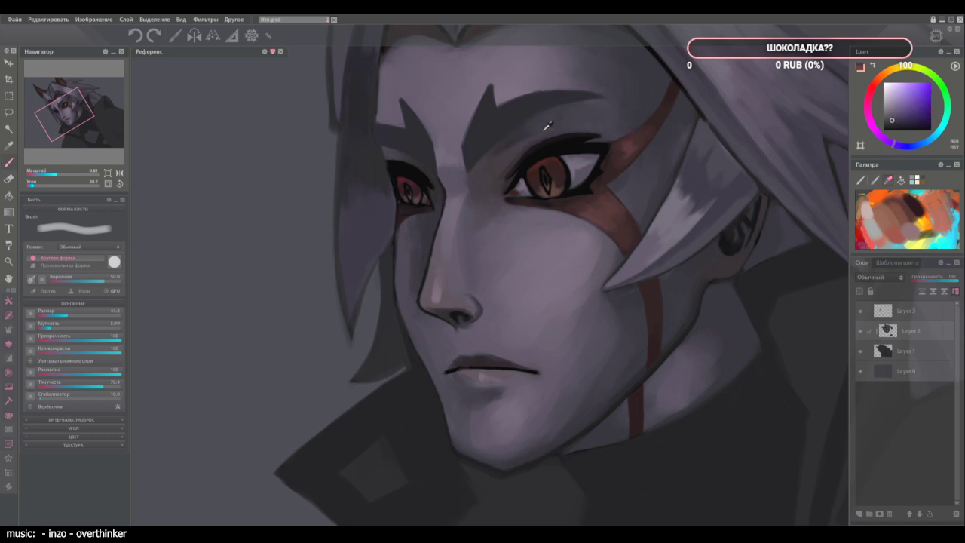
pyautogui.keyDown('alt'); pyautogui.click(484, 153); pyautogui.keyUp('alt')
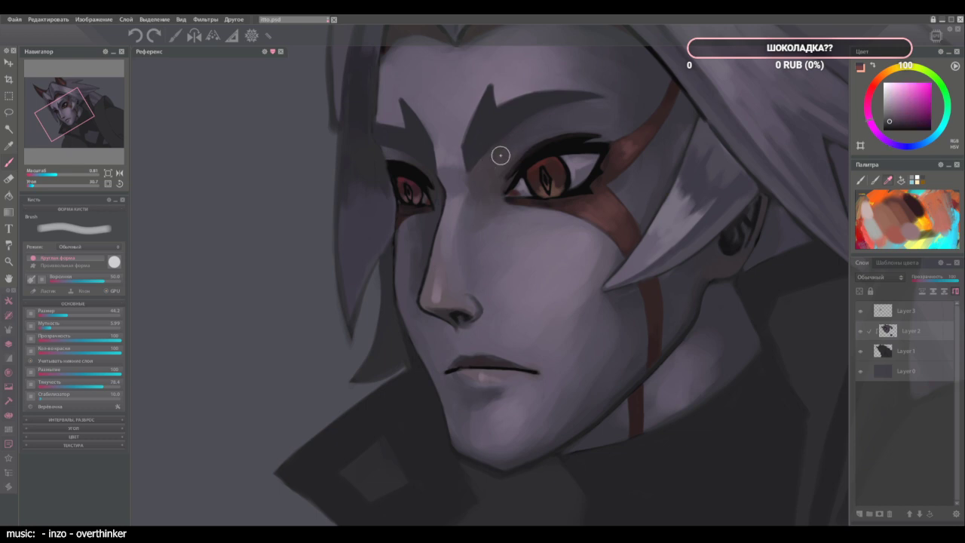
pyautogui.keyDown('alt'); pyautogui.click(597, 103); pyautogui.keyUp('alt')
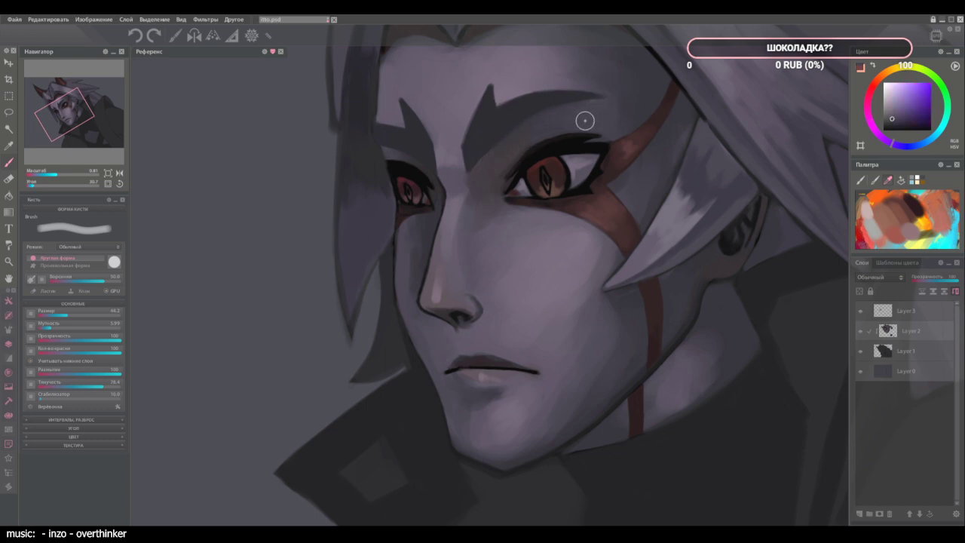
# Lighten the skin below the near brow's outer end with a sampled forehead tone and soften it into the surrounding shadow.
pyautogui.keyDown('alt'); pyautogui.click(581, 71); pyautogui.keyUp('alt')
pyautogui.moveTo(589, 113); pyautogui.dragTo(541, 129)
pyautogui.keyDown('alt'); pyautogui.click(593, 123); pyautogui.keyUp('alt')
pyautogui.keyDown('alt'); pyautogui.click(560, 120); pyautogui.keyUp('alt')
pyautogui.keyDown('alt'); pyautogui.click(555, 121); pyautogui.keyUp('alt')
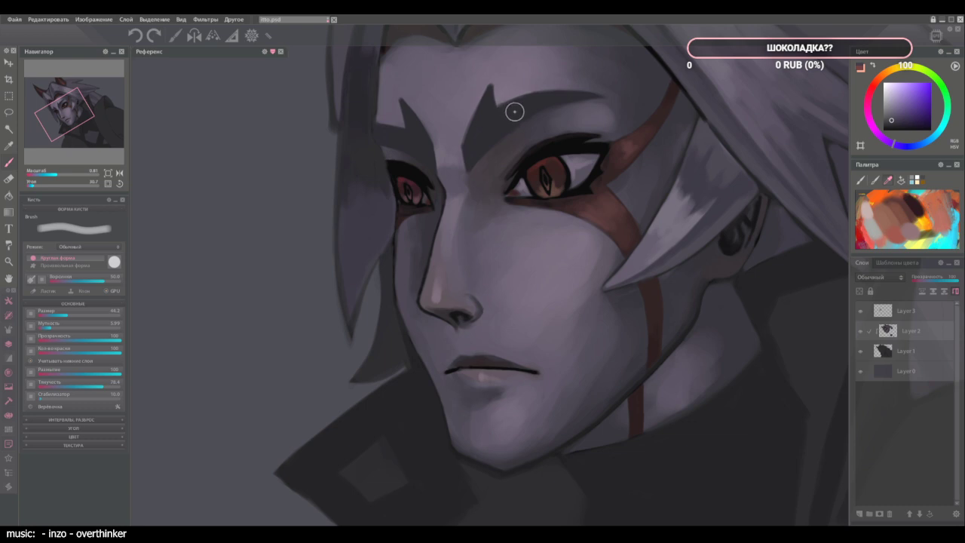
# Retouch the near eye's upper lid line and the skin above it with black and shadow tones sampled nearby.
pyautogui.hotkey('ctrl', '0')
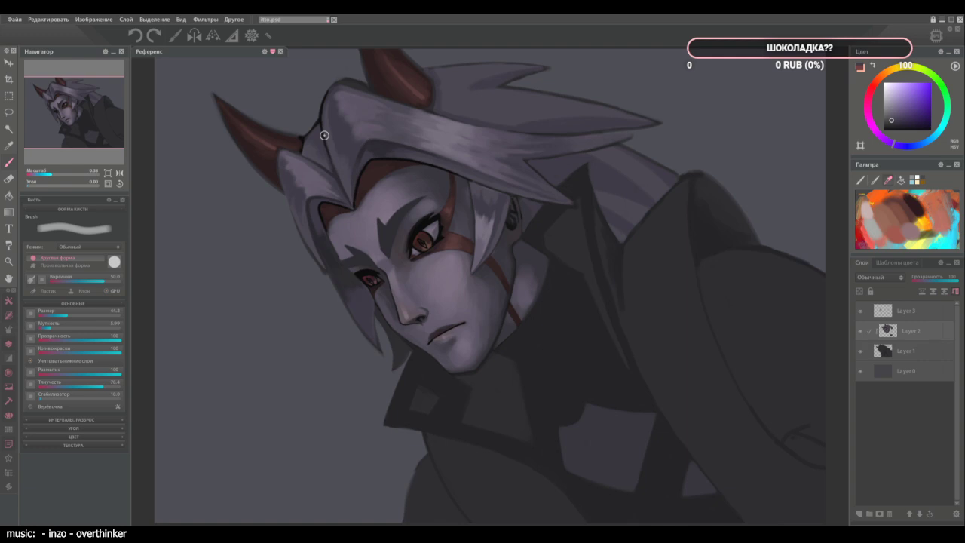
pyautogui.press('m')
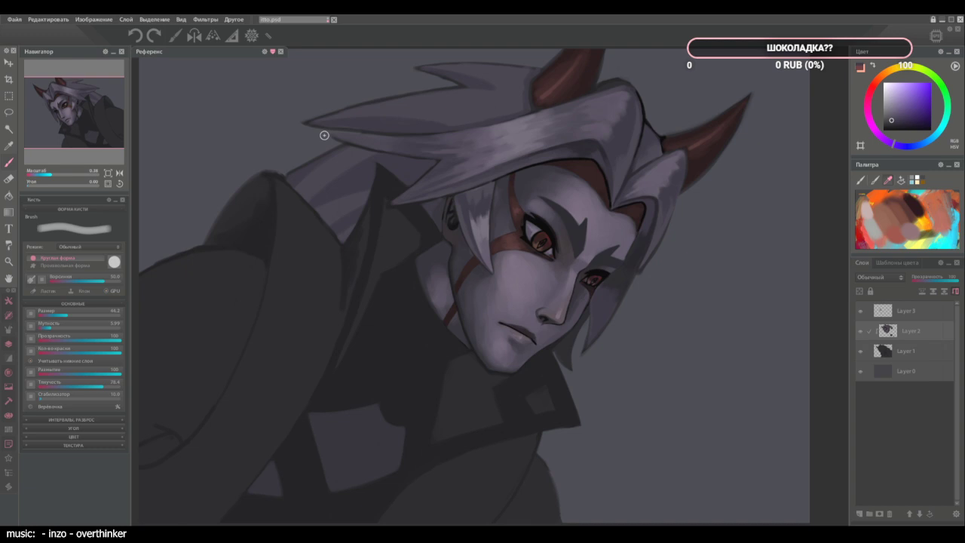
pyautogui.press('m')
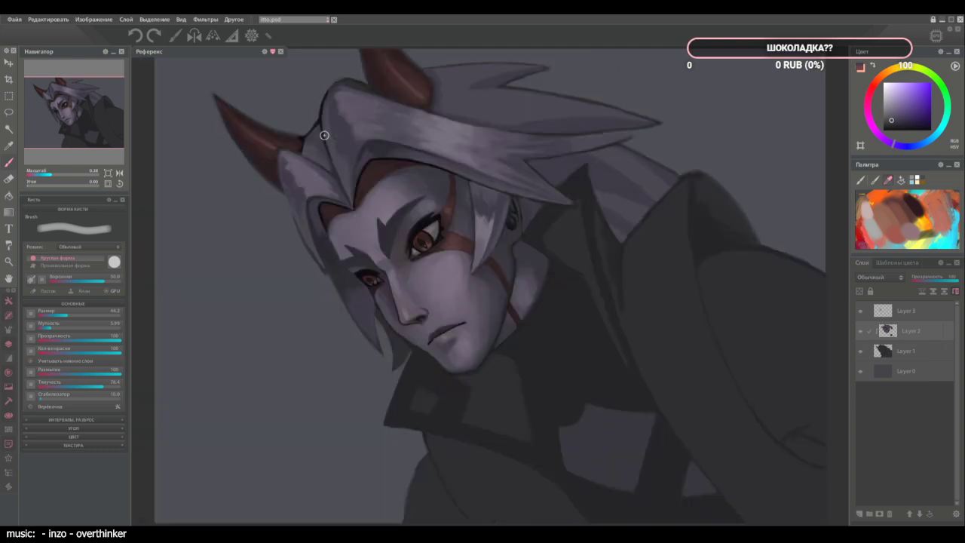
pyautogui.scroll(2, 378, 245)
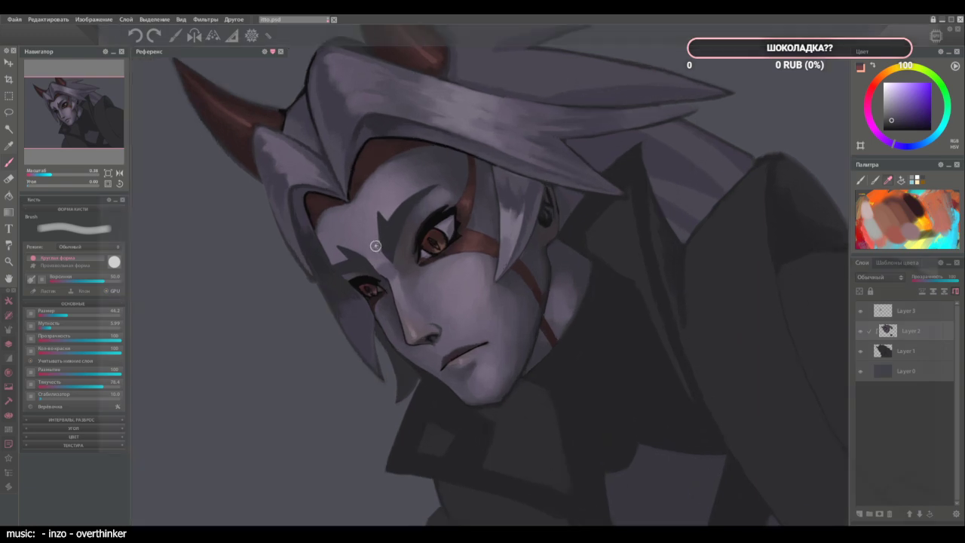
pyautogui.keyDown('alt'); pyautogui.click(440, 243); pyautogui.keyUp('alt')
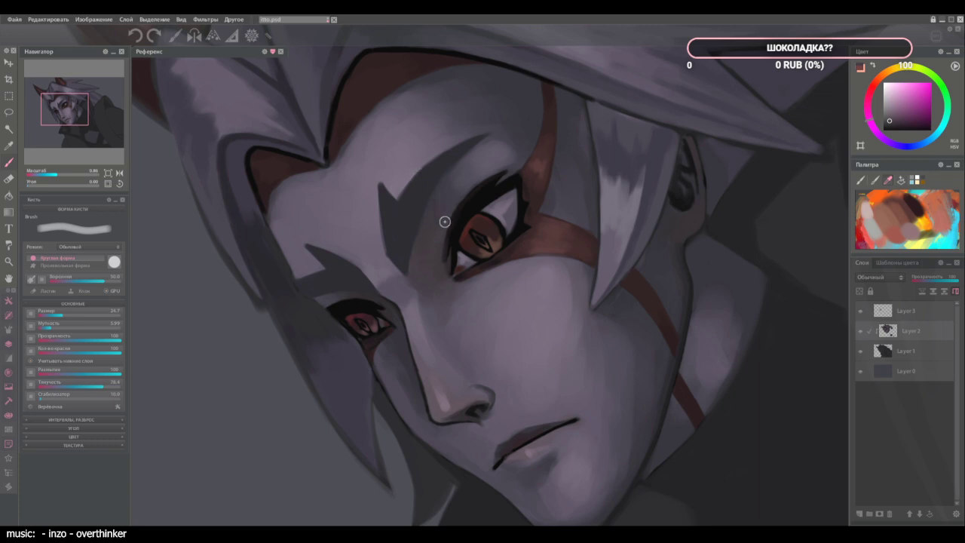
pyautogui.keyDown('alt'); pyautogui.click(455, 225); pyautogui.keyUp('alt')
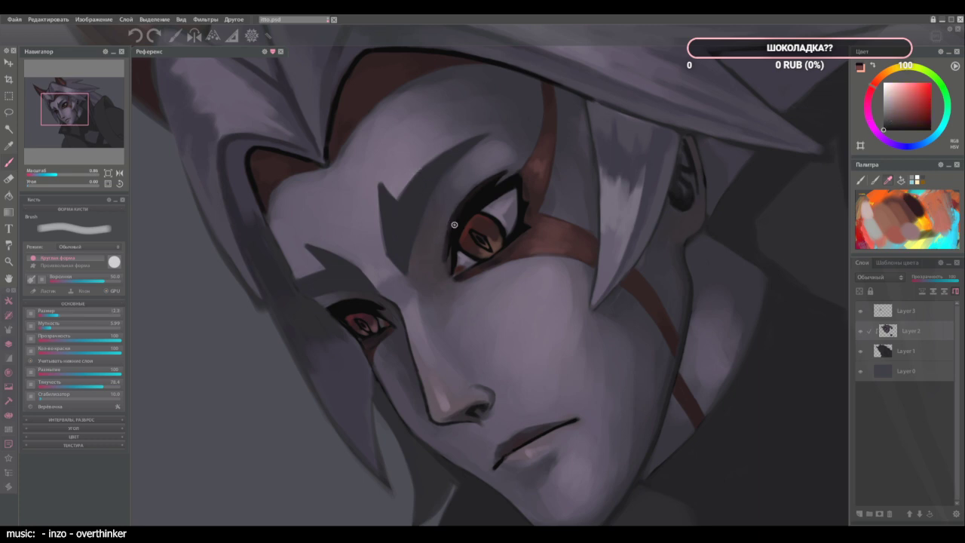
pyautogui.keyDown('alt'); pyautogui.click(441, 266); pyautogui.keyUp('alt')
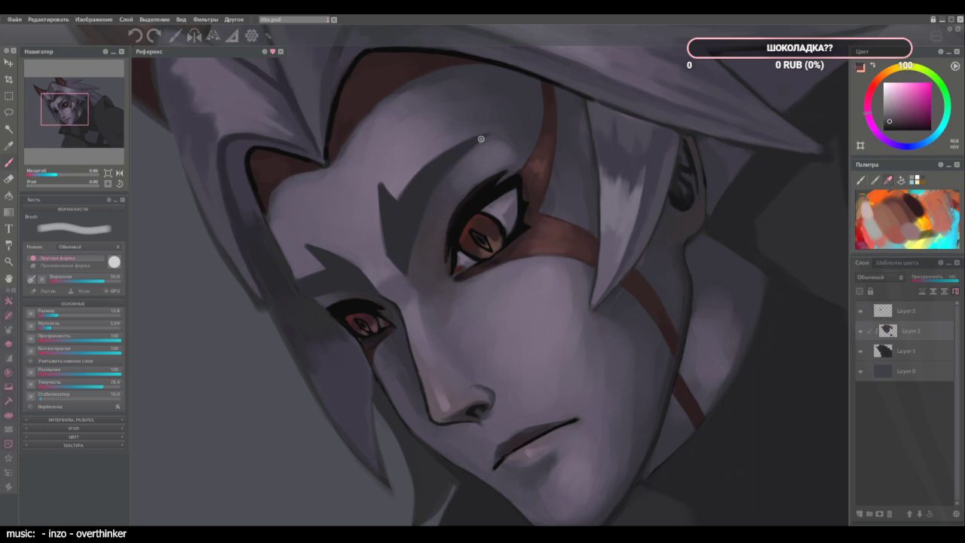
pyautogui.keyDown('alt'); pyautogui.click(456, 227); pyautogui.keyUp('alt')
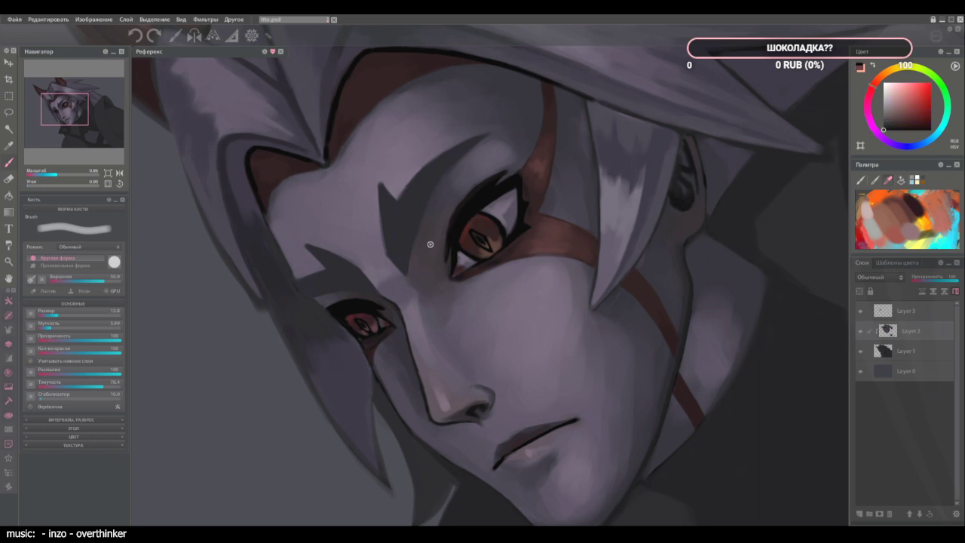
pyautogui.keyDown('alt'); pyautogui.click(448, 268); pyautogui.keyUp('alt')
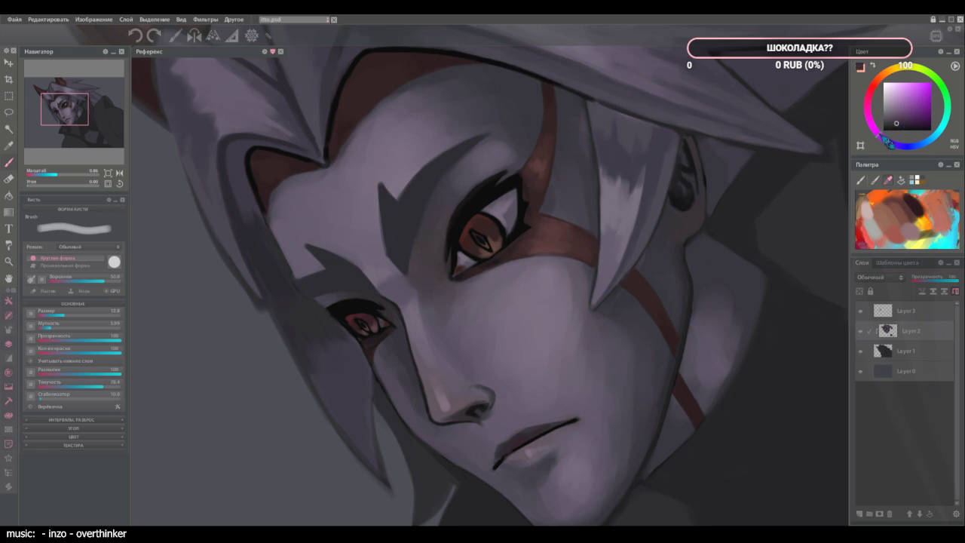
# Shift the shadow colour toward blue-violet and blend the near eye's inner corner with tones sampled around it.
pyautogui.click(897, 144)
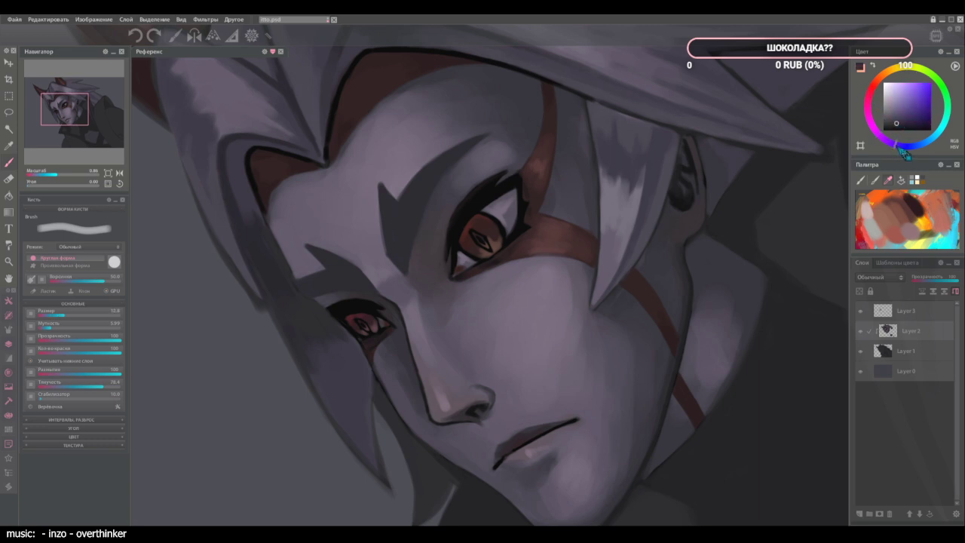
pyautogui.keyDown('alt'); pyautogui.click(436, 268); pyautogui.keyUp('alt')
pyautogui.keyDown('alt'); pyautogui.click(439, 280); pyautogui.keyUp('alt')
pyautogui.keyDown('alt'); pyautogui.click(441, 277); pyautogui.keyUp('alt')
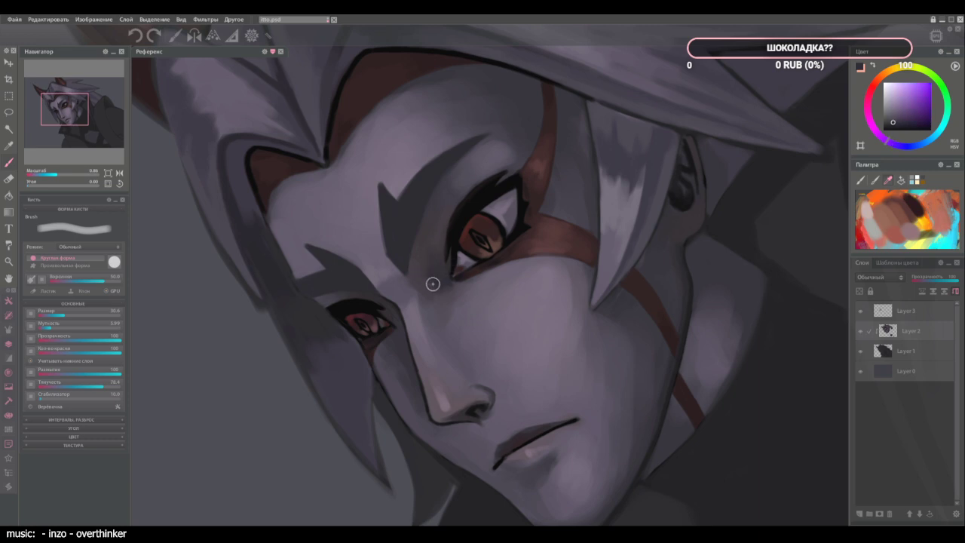
pyautogui.keyDown('alt'); pyautogui.click(450, 271); pyautogui.keyUp('alt')
pyautogui.click(453, 277)
pyautogui.keyDown('alt'); pyautogui.click(441, 301); pyautogui.keyUp('alt')
# Erase the shading below the near eye's inner corner on Layer 3.
pyautogui.click(860, 311)
pyautogui.click(861, 311)
pyautogui.click(905, 310)
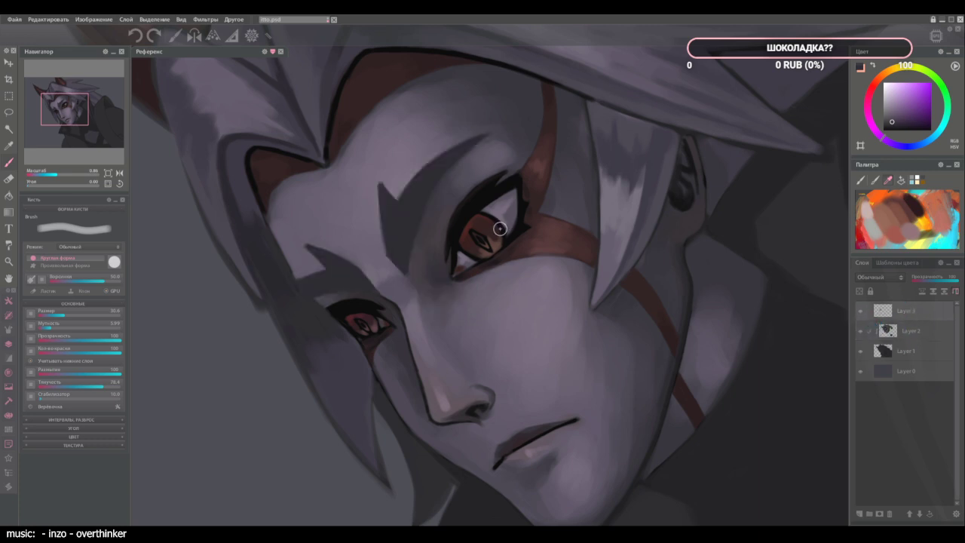
pyautogui.press('e')
pyautogui.moveTo(472, 304)
pyautogui.mouseDown()
pyautogui.moveTo(448, 305)
pyautogui.moveTo(498, 285)
pyautogui.moveTo(462, 310)
pyautogui.moveTo(449, 310)
pyautogui.moveTo(439, 293)
pyautogui.moveTo(448, 319)
pyautogui.moveTo(429, 265)
pyautogui.moveTo(430, 290)
pyautogui.mouseUp()
# Paint a soft violet shadow around the near eye's inner corner on Layer 3 with an enlarged brush and sampled skin tones.
pyautogui.press('b')
pyautogui.press(']')
pyautogui.press(']')
pyautogui.keyDown('alt'); pyautogui.click(447, 291); pyautogui.keyUp('alt')
pyautogui.keyDown('alt'); pyautogui.click(467, 290); pyautogui.keyUp('alt')
pyautogui.moveTo(487, 285)
pyautogui.mouseDown()
pyautogui.moveTo(424, 295)
pyautogui.moveTo(404, 288)
pyautogui.moveTo(371, 262)
pyautogui.moveTo(431, 287)
pyautogui.moveTo(397, 257)
pyautogui.moveTo(413, 262)
pyautogui.moveTo(396, 236)
pyautogui.moveTo(438, 297)
pyautogui.moveTo(429, 305)
pyautogui.moveTo(330, 247)
pyautogui.moveTo(436, 289)
pyautogui.moveTo(426, 268)
pyautogui.moveTo(452, 292)
pyautogui.moveTo(424, 265)
pyautogui.moveTo(439, 274)
pyautogui.moveTo(415, 233)
pyautogui.moveTo(438, 289)
pyautogui.moveTo(424, 282)
pyautogui.moveTo(455, 304)
pyautogui.moveTo(429, 296)
pyautogui.moveTo(458, 295)
pyautogui.moveTo(440, 292)
pyautogui.moveTo(424, 270)
pyautogui.mouseUp()
pyautogui.keyDown('alt'); pyautogui.click(489, 291); pyautogui.keyUp('alt')
pyautogui.keyDown('alt'); pyautogui.click(429, 286); pyautogui.keyUp('alt')
pyautogui.keyDown('alt'); pyautogui.click(434, 300); pyautogui.keyUp('alt')
pyautogui.keyDown('alt'); pyautogui.click(455, 266); pyautogui.keyUp('alt')
pyautogui.keyDown('alt'); pyautogui.click(419, 247); pyautogui.keyUp('alt')
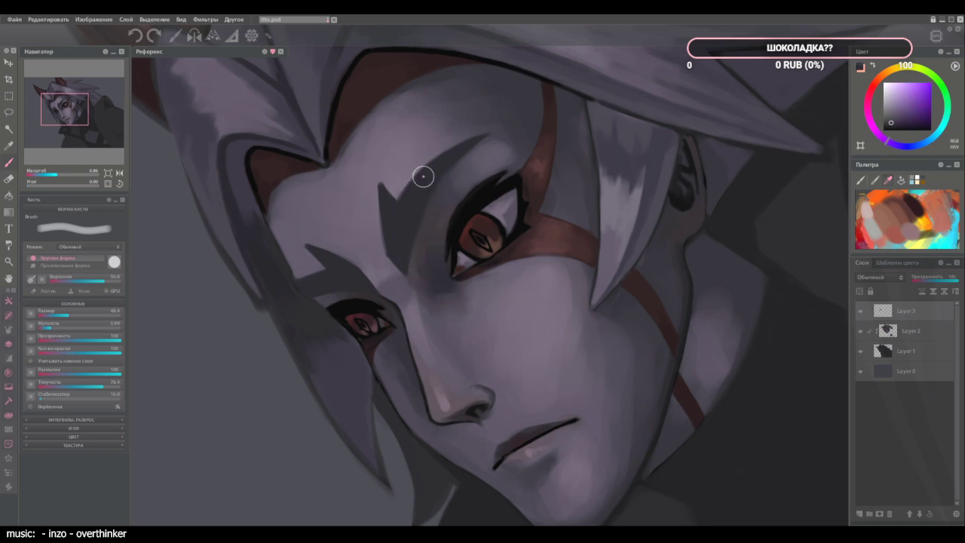
# Blend the shading between the near brow and upper lid with a smaller brush and tones sampled along the lid.
pyautogui.press('[')
pyautogui.keyDown('alt'); pyautogui.click(435, 244); pyautogui.keyUp('alt')
pyautogui.keyDown('alt'); pyautogui.click(442, 204); pyautogui.keyUp('alt')
pyautogui.keyDown('alt'); pyautogui.click(451, 186); pyautogui.keyUp('alt')
pyautogui.keyDown('alt'); pyautogui.click(465, 169); pyautogui.keyUp('alt')
pyautogui.keyDown('alt'); pyautogui.click(453, 205); pyautogui.keyUp('alt')
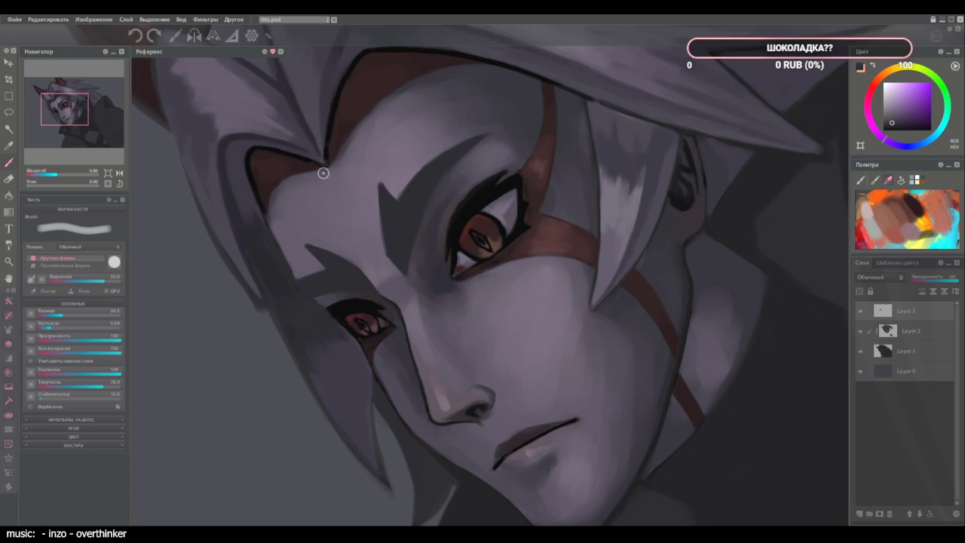
# Refine the near eye's iris and slit pupil outline with dark and red-brown tones sampled from the eye.
pyautogui.keyDown('alt'); pyautogui.click(465, 230); pyautogui.keyUp('alt')
pyautogui.keyDown('alt'); pyautogui.click(490, 228); pyautogui.keyUp('alt')
pyautogui.keyDown('alt'); pyautogui.click(490, 225); pyautogui.keyUp('alt')
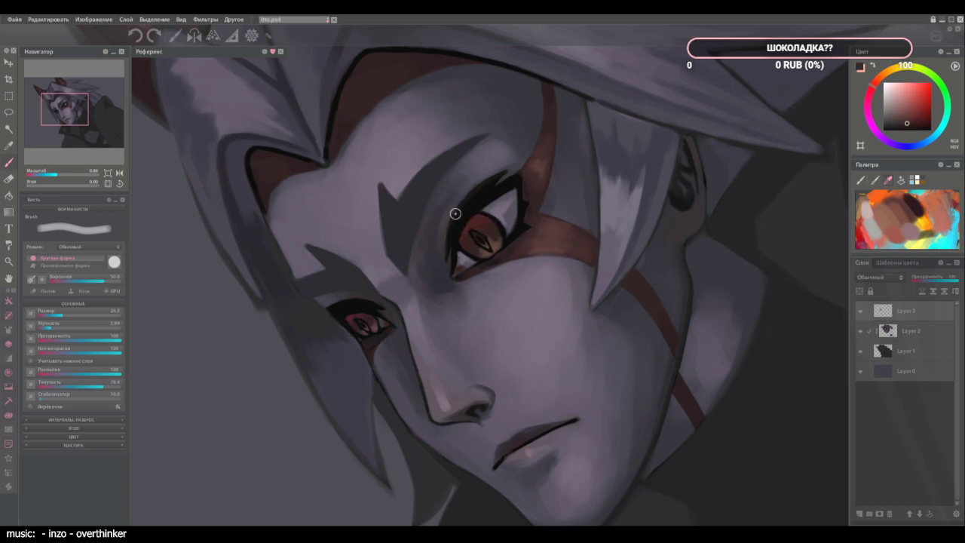
pyautogui.scroll(3, 452, 226)
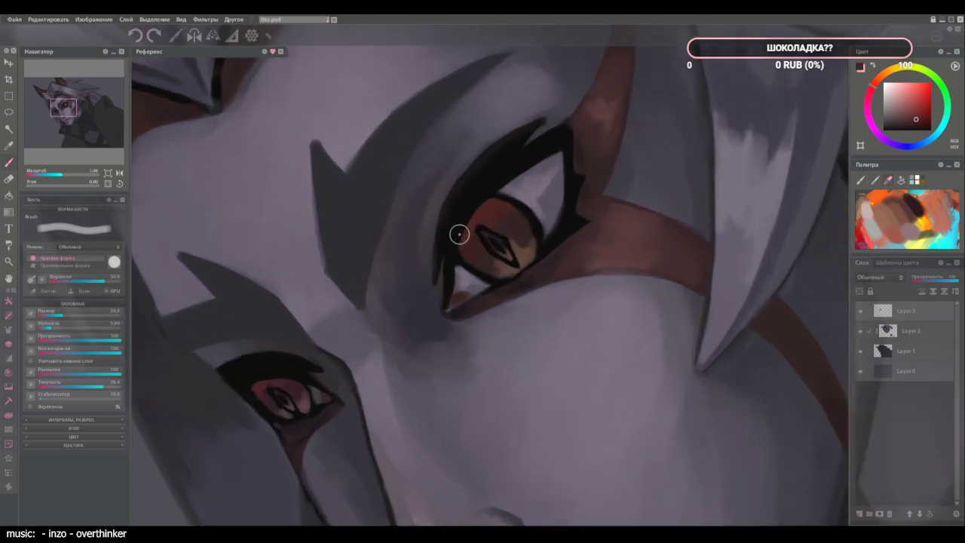
pyautogui.keyDown('alt'); pyautogui.click(515, 265); pyautogui.keyUp('alt')
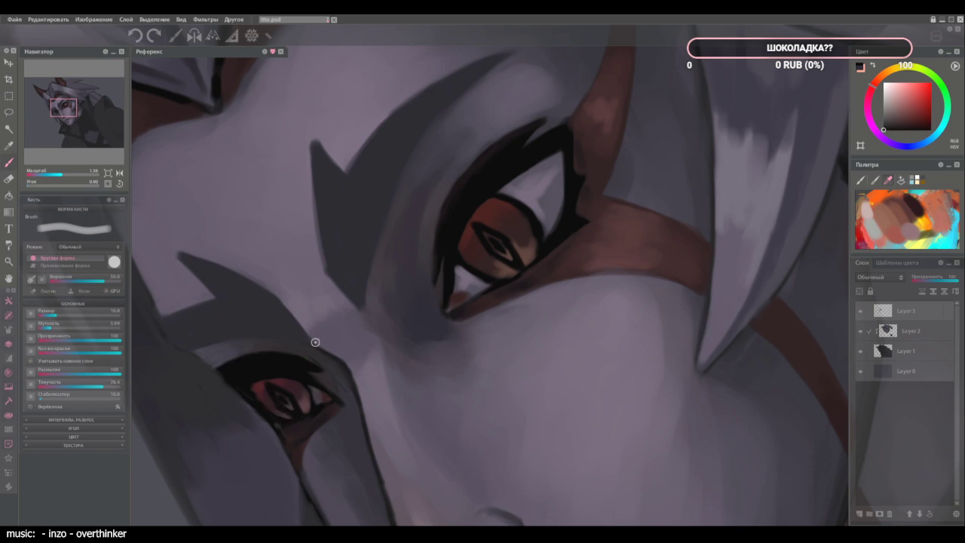
# Recolour the lower part of the near eye's iris with muted pink tones sampled from the far eye's iris.
pyautogui.keyDown('alt'); pyautogui.click(258, 388); pyautogui.keyUp('alt')
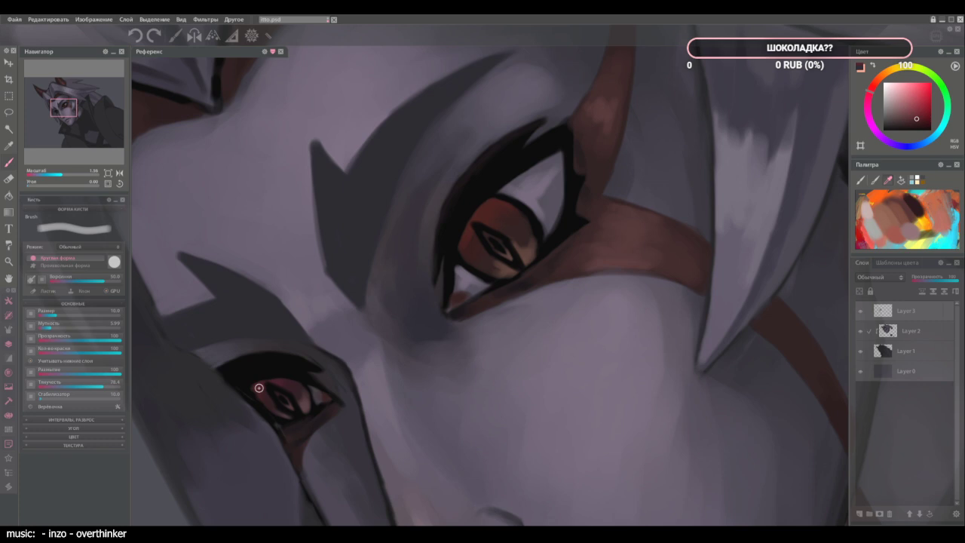
pyautogui.keyDown('alt'); pyautogui.click(299, 383); pyautogui.keyUp('alt')
pyautogui.keyDown('alt'); pyautogui.click(309, 404); pyautogui.keyUp('alt')
pyautogui.keyDown('alt'); pyautogui.click(306, 408); pyautogui.keyUp('alt')
pyautogui.moveTo(530, 252); pyautogui.dragTo(526, 239)
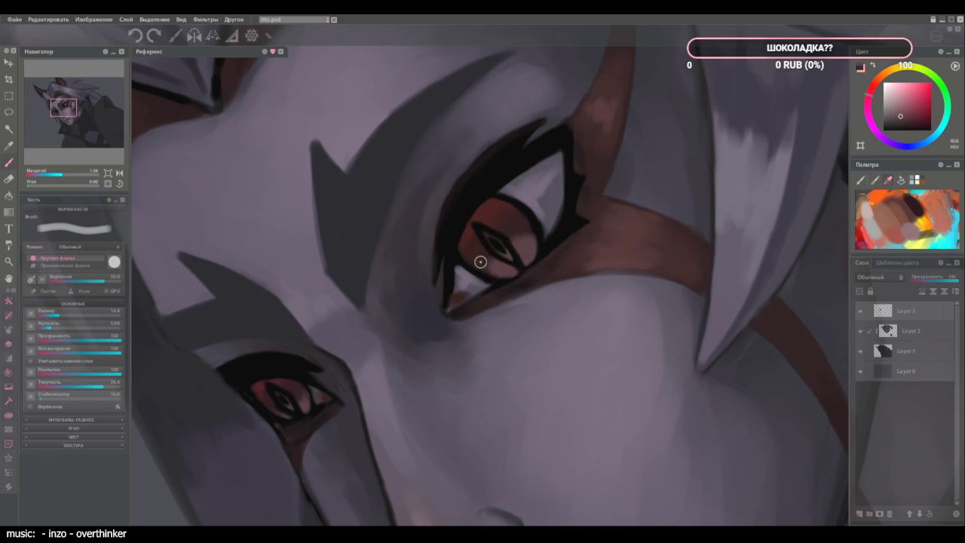
pyautogui.keyDown('alt'); pyautogui.click(301, 388); pyautogui.keyUp('alt')
pyautogui.keyDown('alt'); pyautogui.click(298, 388); pyautogui.keyUp('alt')
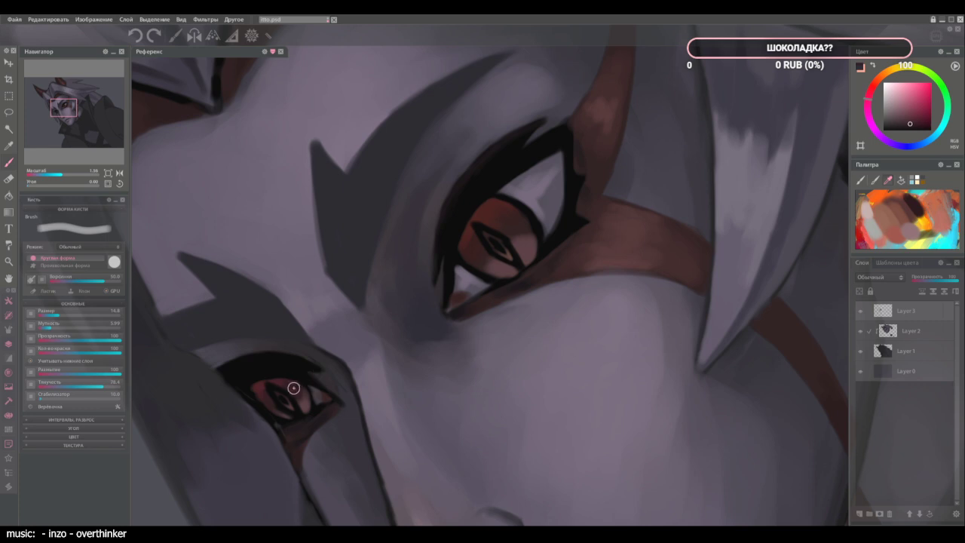
# Repaint the rest of the near eye's iris in crimson, blending in tones sampled from both irises.
pyautogui.keyDown('alt'); pyautogui.click(521, 229); pyautogui.keyUp('alt')
pyautogui.keyDown('alt'); pyautogui.click(500, 209); pyautogui.keyUp('alt')
pyautogui.keyDown('alt'); pyautogui.click(500, 264); pyautogui.keyUp('alt')
pyautogui.keyDown('alt'); pyautogui.click(253, 379); pyautogui.keyUp('alt')
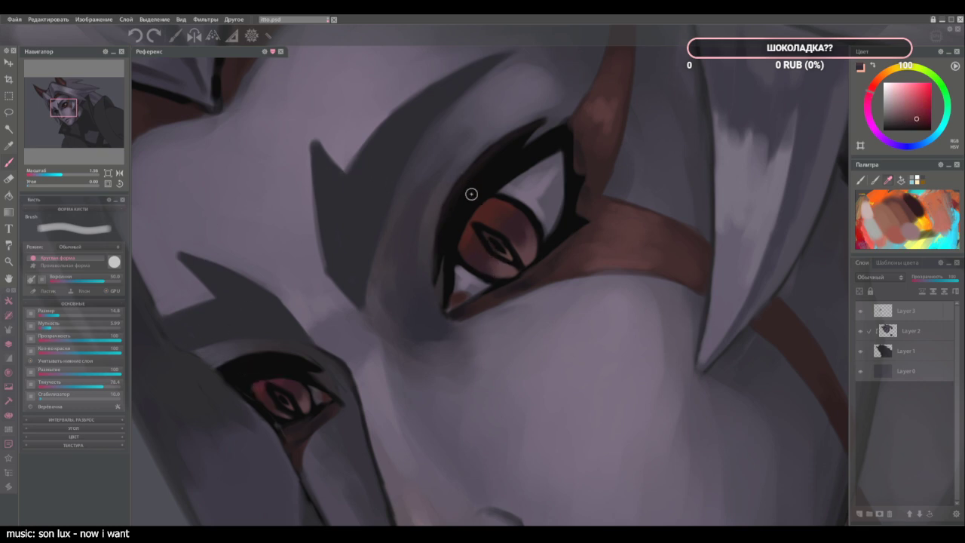
pyautogui.moveTo(488, 205)
pyautogui.mouseDown()
pyautogui.moveTo(479, 208)
pyautogui.moveTo(496, 209)
pyautogui.moveTo(497, 201)
pyautogui.moveTo(491, 223)
pyautogui.moveTo(463, 243)
pyautogui.moveTo(493, 223)
pyautogui.moveTo(488, 218)
pyautogui.moveTo(508, 222)
pyautogui.moveTo(484, 203)
pyautogui.moveTo(521, 249)
pyautogui.mouseUp()
pyautogui.keyDown('alt'); pyautogui.click(472, 249); pyautogui.keyUp('alt')
pyautogui.keyDown('alt'); pyautogui.click(472, 250); pyautogui.keyUp('alt')
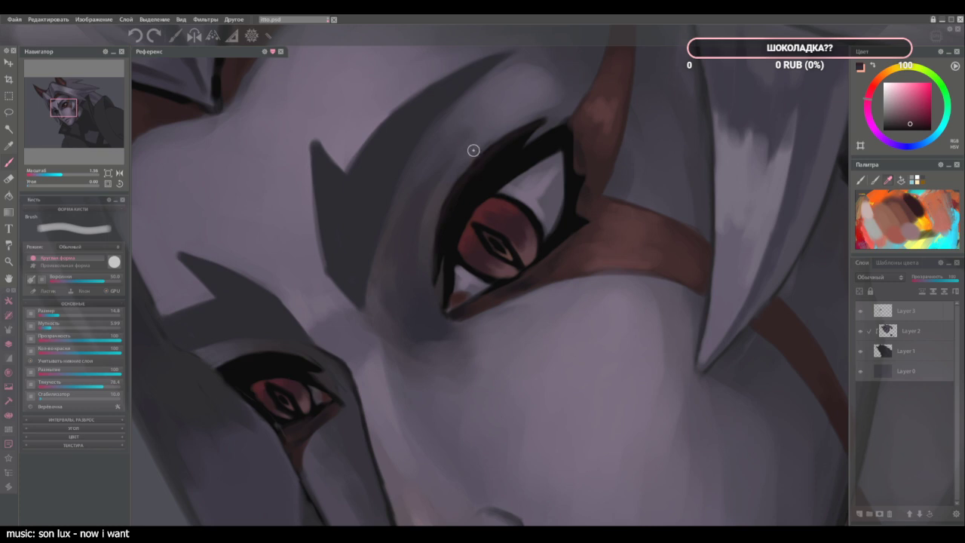
# Paint fine brighter red detail lines in both irises with a smaller brush.
pyautogui.keyDown('alt'); pyautogui.click(503, 193); pyautogui.keyUp('alt')
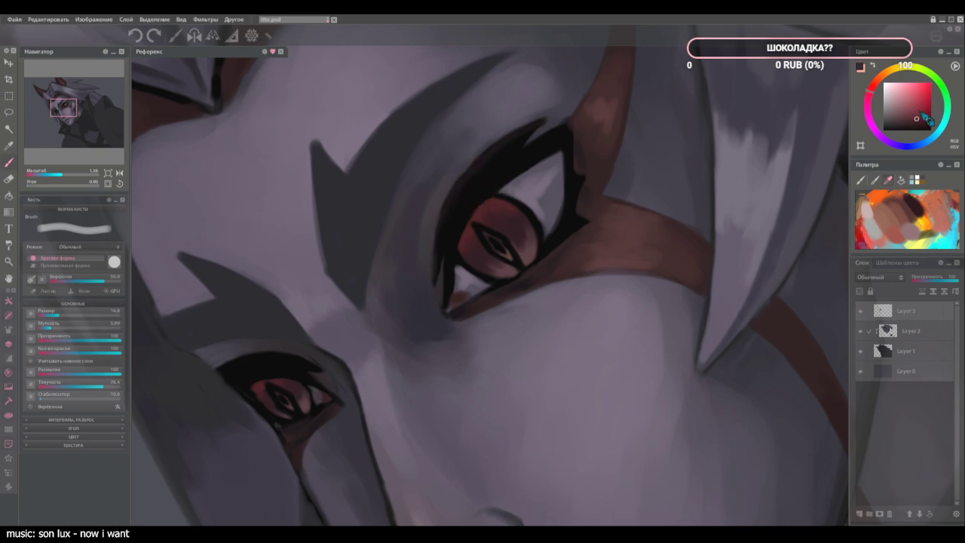
pyautogui.moveTo(930, 122); pyautogui.dragTo(922, 108)
pyautogui.press('[')
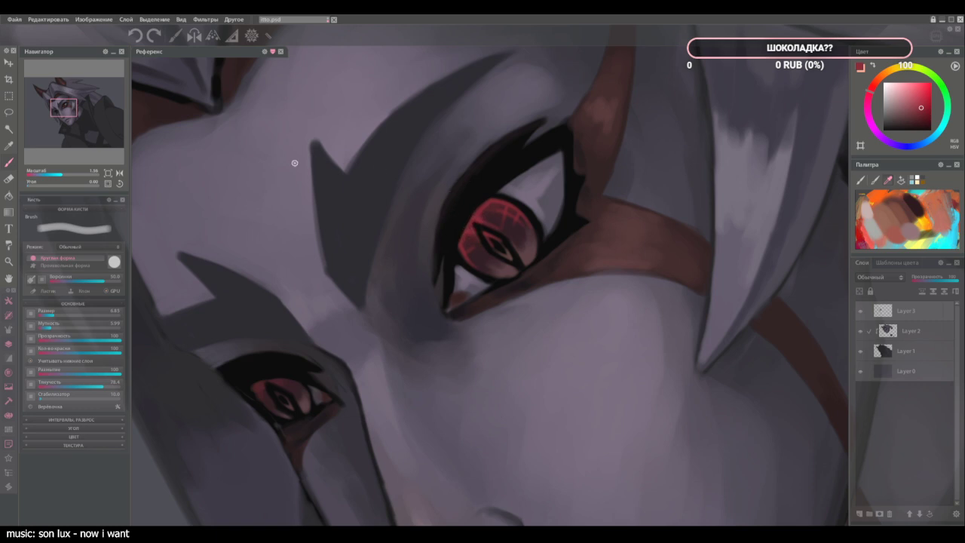
pyautogui.moveTo(284, 381); pyautogui.dragTo(273, 381)
# Intensify the red in both irises with an enlarged brush.
pyautogui.hotkey('ctrl', '0')
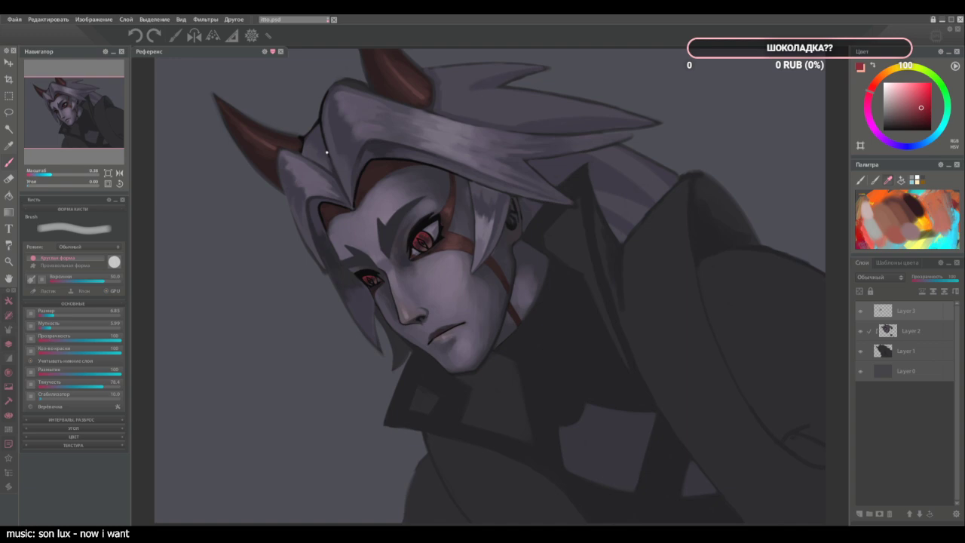
pyautogui.scroll(3, 386, 205)
pyautogui.scroll(5, 401, 239)
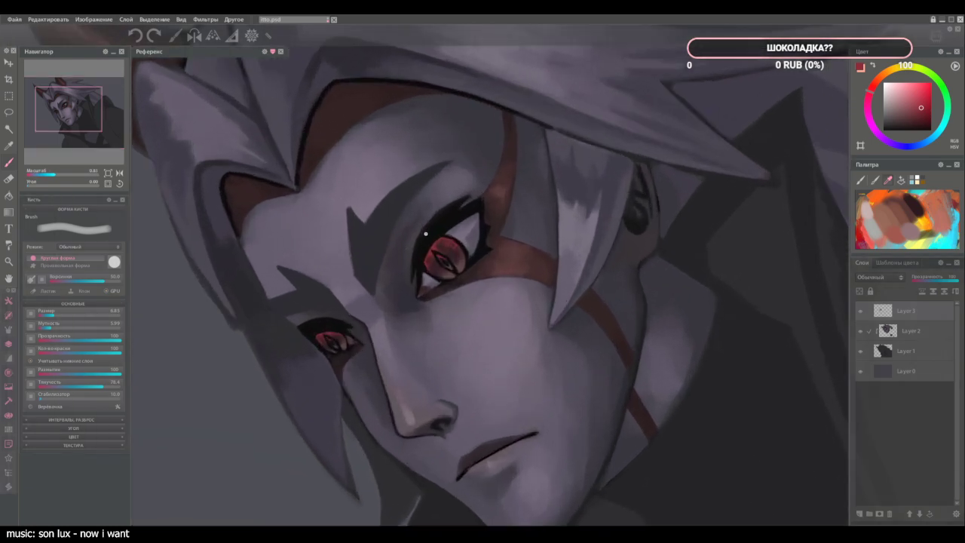
pyautogui.press(']')
pyautogui.press(']')
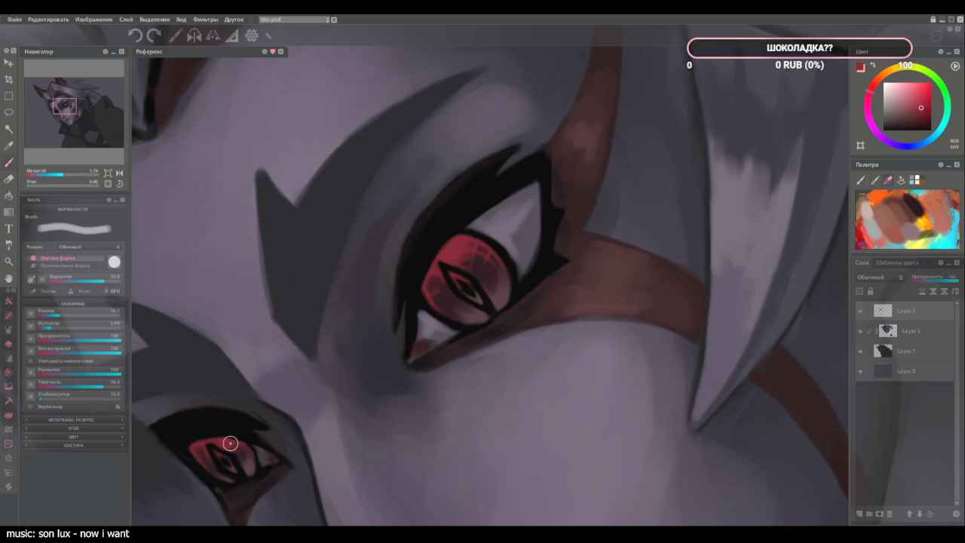
# Add subtle light violet reflections to the eyes with a sampled cheek tone and a reduced brush.
pyautogui.hotkey('ctrl', '0')
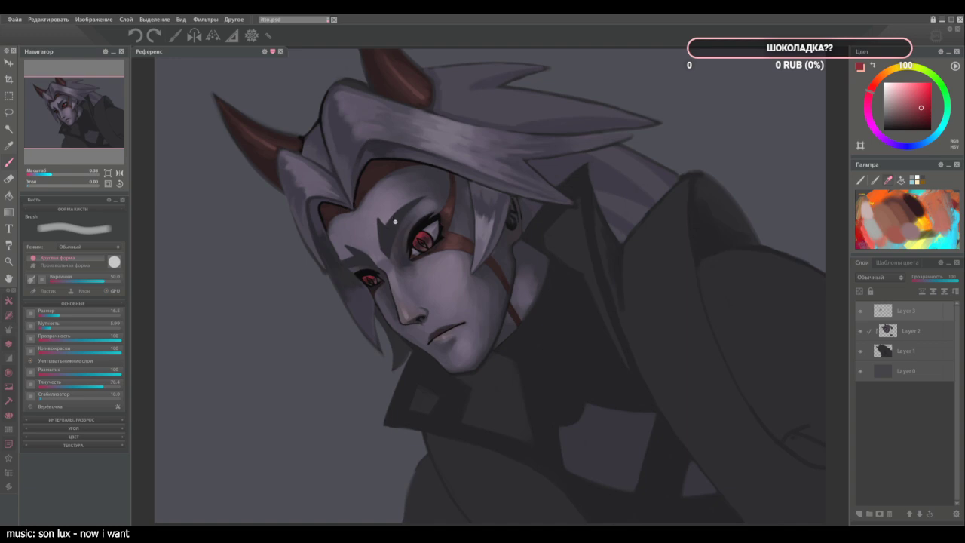
pyautogui.scroll(6, 400, 234)
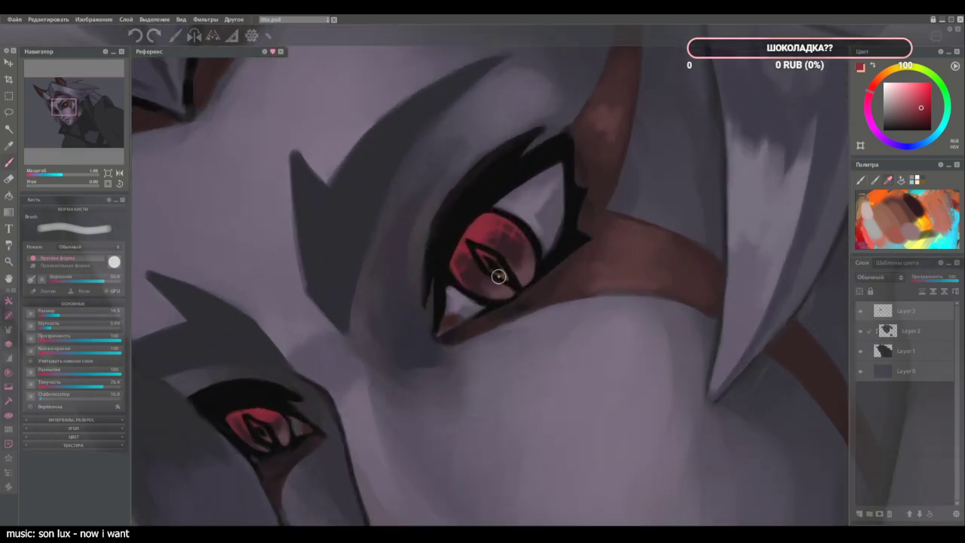
pyautogui.keyDown('alt'); pyautogui.click(567, 411); pyautogui.keyUp('alt')
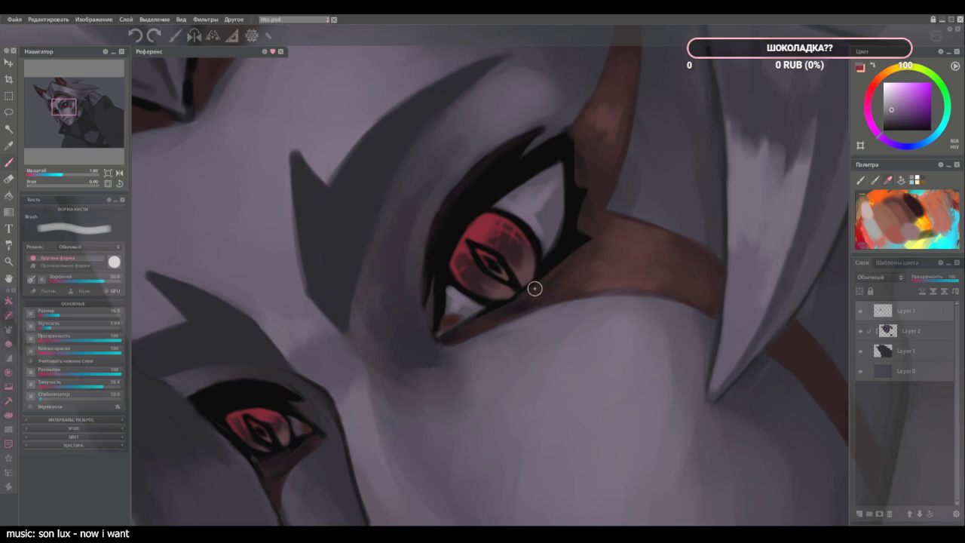
pyautogui.moveTo(467, 206); pyautogui.dragTo(497, 236)
pyautogui.press('[')
pyautogui.hotkey('ctrl', '0')
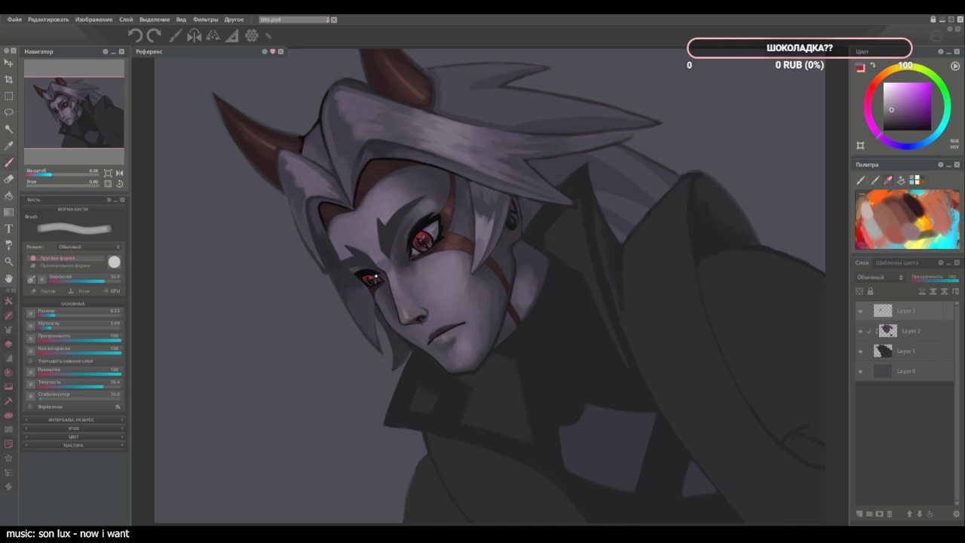
# Try painting a broad light reflection band diagonally across the near eye's iris, and undo the strokes.
pyautogui.scroll(5, 375, 277)
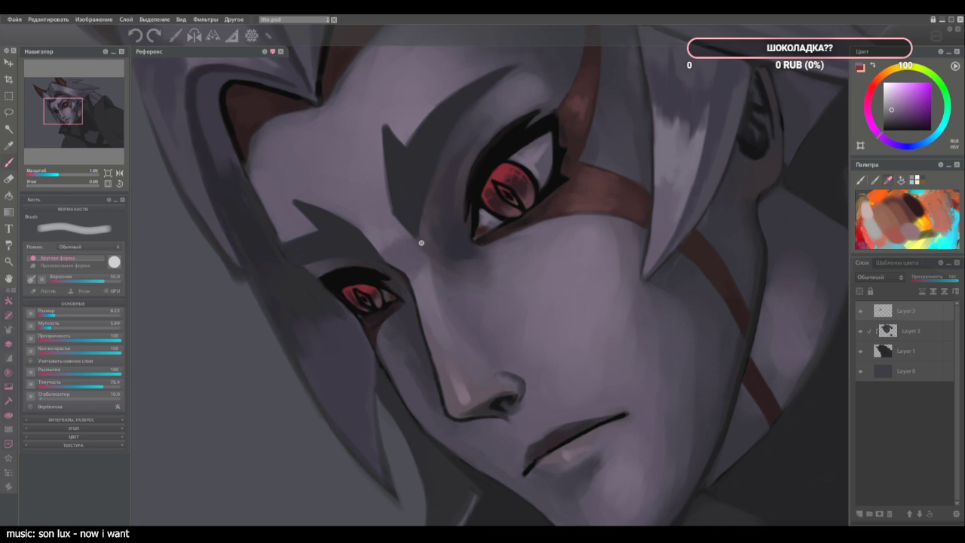
pyautogui.scroll(2, 437, 117)
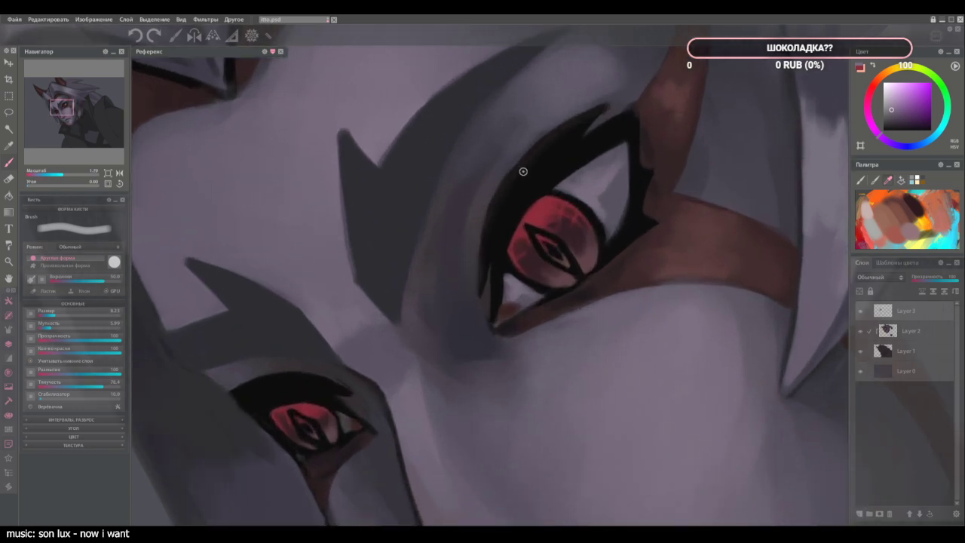
pyautogui.press(']')
pyautogui.moveTo(571, 205); pyautogui.dragTo(526, 268)
pyautogui.keyDown('alt'); pyautogui.click(557, 206); pyautogui.keyUp('alt')
pyautogui.moveTo(564, 205)
pyautogui.mouseDown()
pyautogui.moveTo(526, 242)
pyautogui.moveTo(544, 227)
pyautogui.moveTo(513, 294)
pyautogui.mouseUp()
pyautogui.keyDown('alt'); pyautogui.click(547, 226); pyautogui.keyUp('alt')
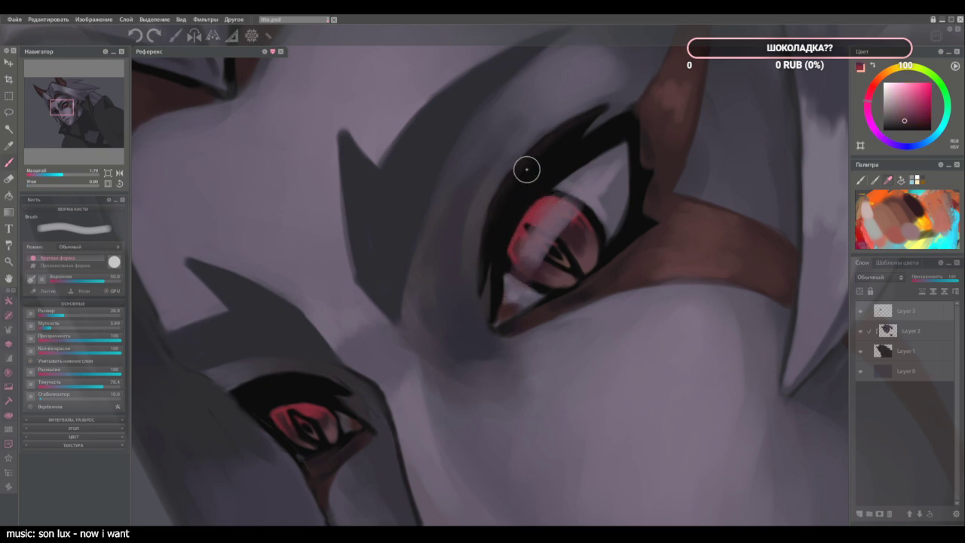
pyautogui.hotkey('ctrl', 'z')
pyautogui.hotkey('ctrl', 'z')
pyautogui.hotkey('ctrl', 'z')
pyautogui.hotkey('ctrl', 'z')
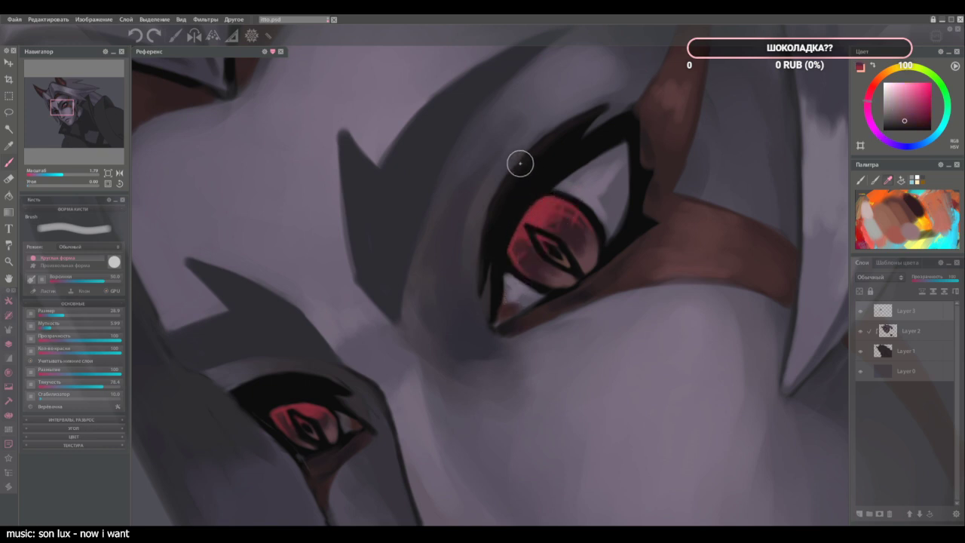
pyautogui.keyDown('alt'); pyautogui.click(568, 184); pyautogui.keyUp('alt')
pyautogui.moveTo(545, 209)
pyautogui.mouseDown()
pyautogui.moveTo(508, 285)
pyautogui.moveTo(504, 230)
pyautogui.moveTo(548, 207)
pyautogui.moveTo(563, 215)
pyautogui.moveTo(580, 189)
pyautogui.moveTo(526, 230)
pyautogui.mouseUp()
pyautogui.keyDown('alt'); pyautogui.click(559, 213); pyautogui.keyUp('alt')
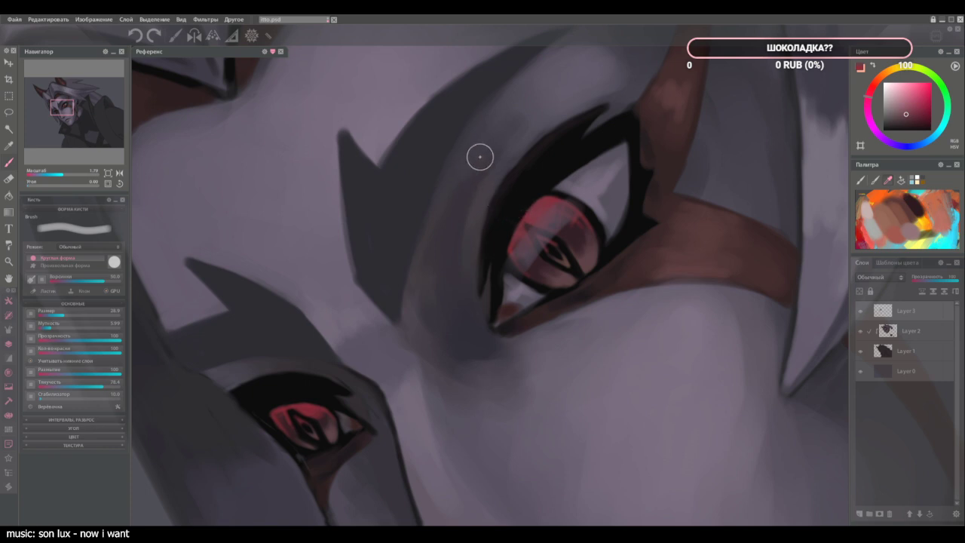
pyautogui.hotkey('ctrl', 'z')
pyautogui.hotkey('ctrl', 'z')
pyautogui.hotkey('ctrl', 'z')
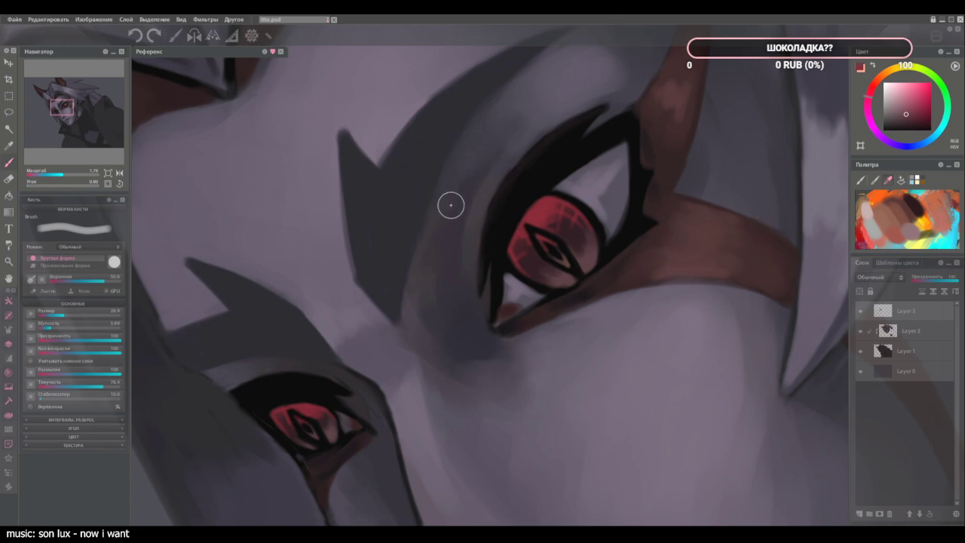
# Save the painting after checking the eyes in the full portrait.
pyautogui.hotkey('ctrl', '0')
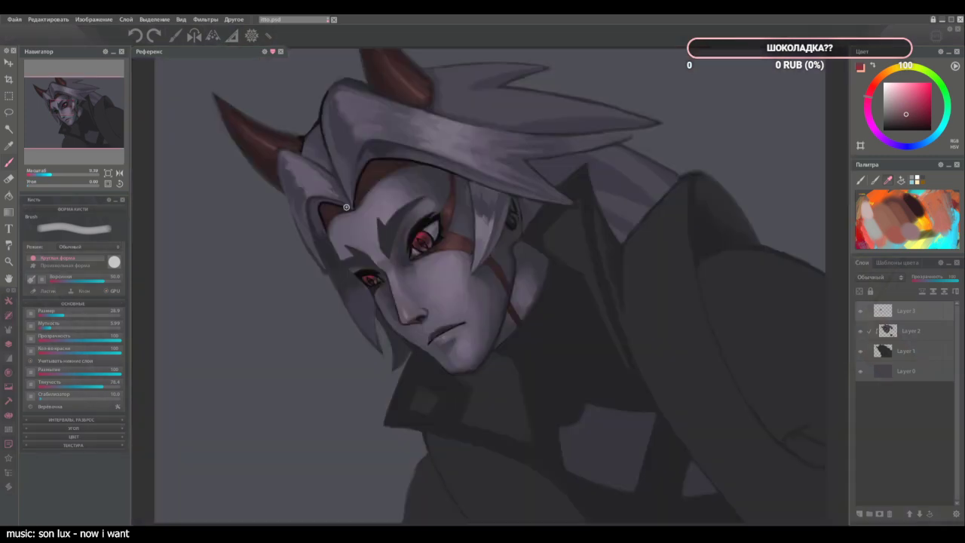
pyautogui.scroll(2, 346, 207)
pyautogui.scroll(3, 347, 217)
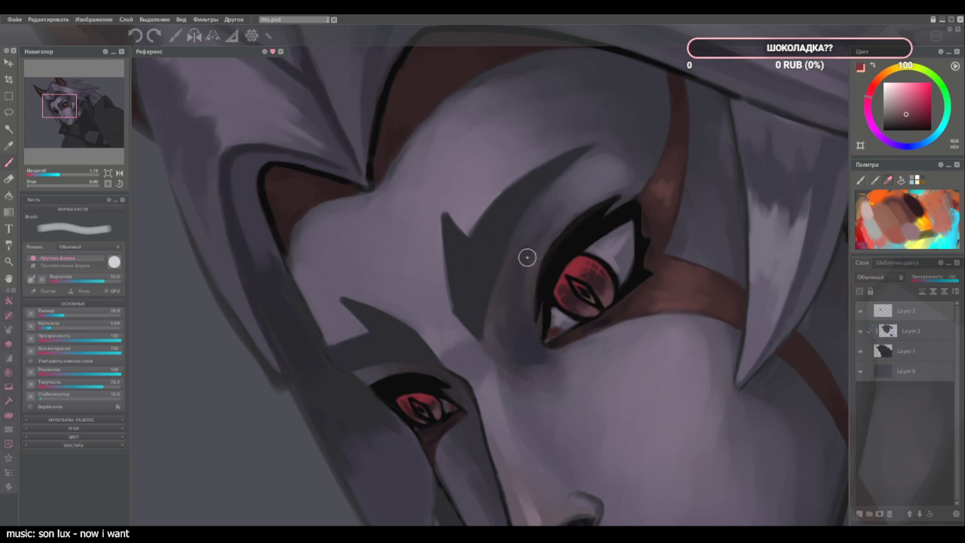
pyautogui.hotkey('ctrl', 's')
pyautogui.hotkey('ctrl', '0')
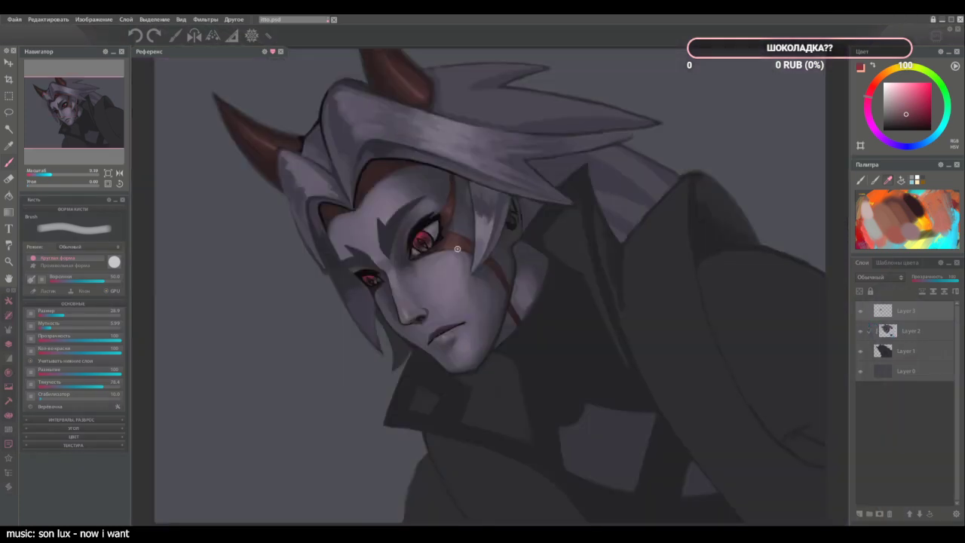
# On Layer 2, blend sampled violet-grey tones around the highlight of the large front hair lock.
pyautogui.scroll(3, 393, 96)
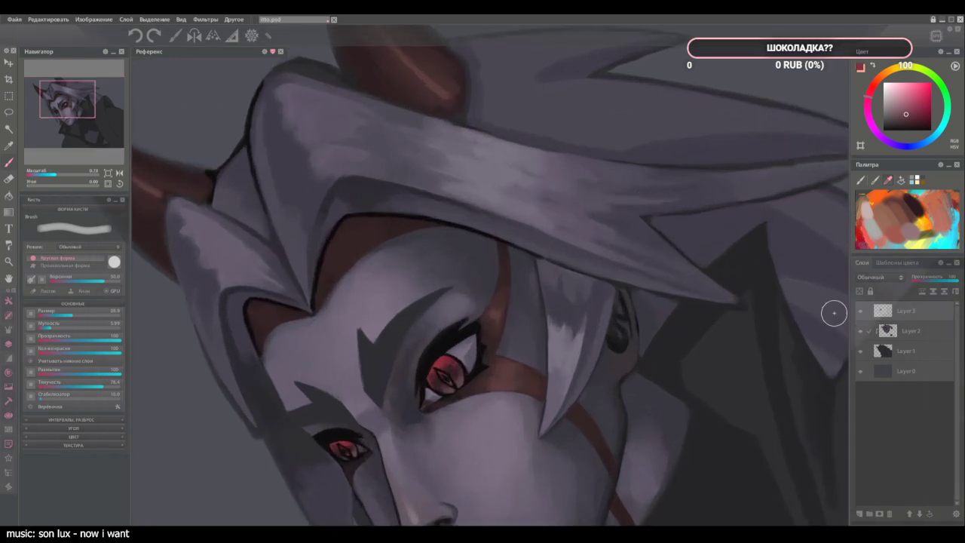
pyautogui.click(929, 337)
pyautogui.keyDown('alt'); pyautogui.click(570, 202); pyautogui.keyUp('alt')
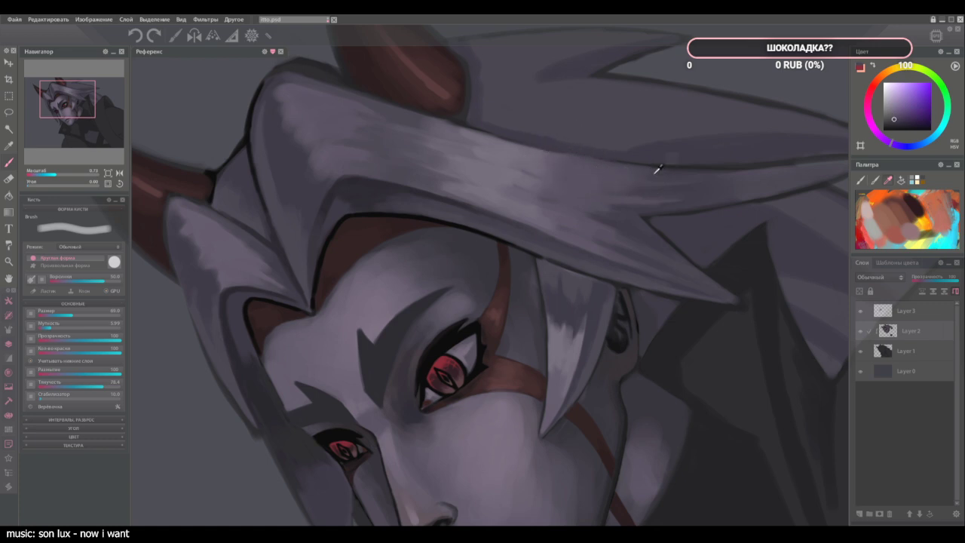
pyautogui.keyDown('alt'); pyautogui.click(655, 173); pyautogui.keyUp('alt')
pyautogui.moveTo(634, 175); pyautogui.dragTo(609, 174)
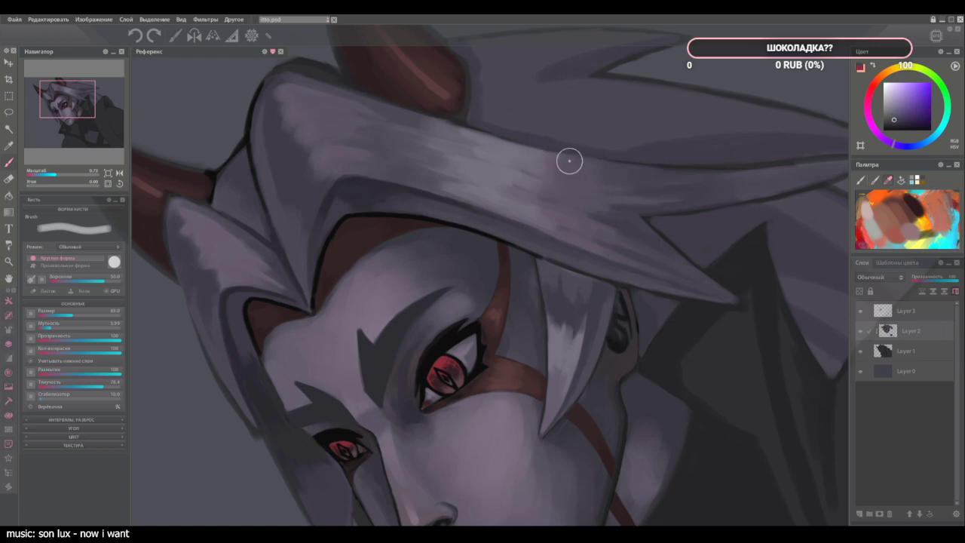
pyautogui.keyDown('alt'); pyautogui.click(553, 199); pyautogui.keyUp('alt')
pyautogui.keyDown('alt'); pyautogui.click(527, 186); pyautogui.keyUp('alt')
pyautogui.moveTo(527, 185)
pyautogui.mouseDown()
pyautogui.moveTo(531, 194)
pyautogui.moveTo(535, 183)
pyautogui.moveTo(519, 173)
pyautogui.mouseUp()
pyautogui.keyDown('alt'); pyautogui.click(545, 188); pyautogui.keyUp('alt')
pyautogui.keyDown('alt'); pyautogui.click(543, 181); pyautogui.keyUp('alt')
pyautogui.keyDown('alt'); pyautogui.click(498, 173); pyautogui.keyUp('alt')
# Break up the far edge of the large lock's highlight into fine strands with a smaller brush and sampled light and mid tones.
pyautogui.press('[')
pyautogui.press('[')
pyautogui.press('[')
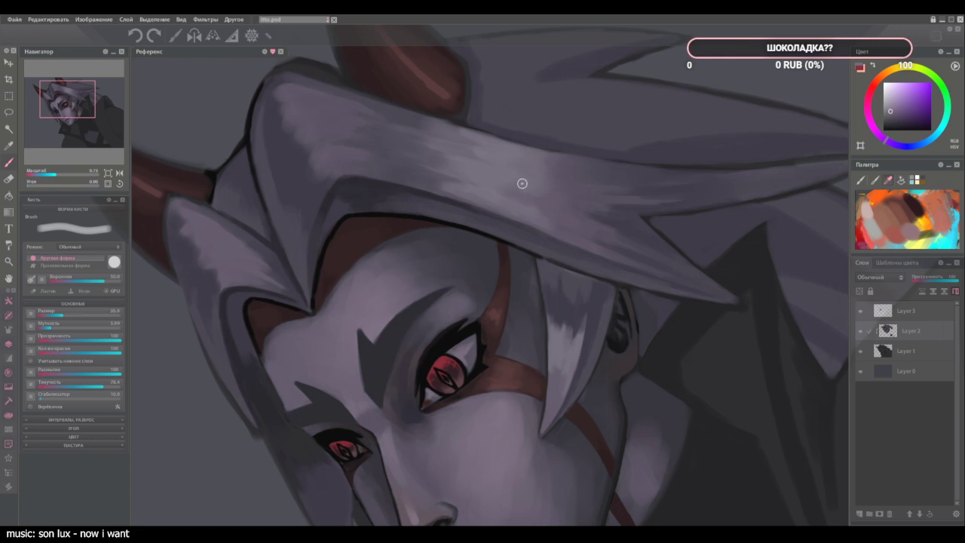
pyautogui.keyDown('ctrl'); pyautogui.click(545, 187); pyautogui.keyUp('ctrl')
pyautogui.keyDown('ctrl'); pyautogui.click(515, 206); pyautogui.keyUp('ctrl')
pyautogui.keyDown('alt'); pyautogui.click(503, 184); pyautogui.keyUp('alt')
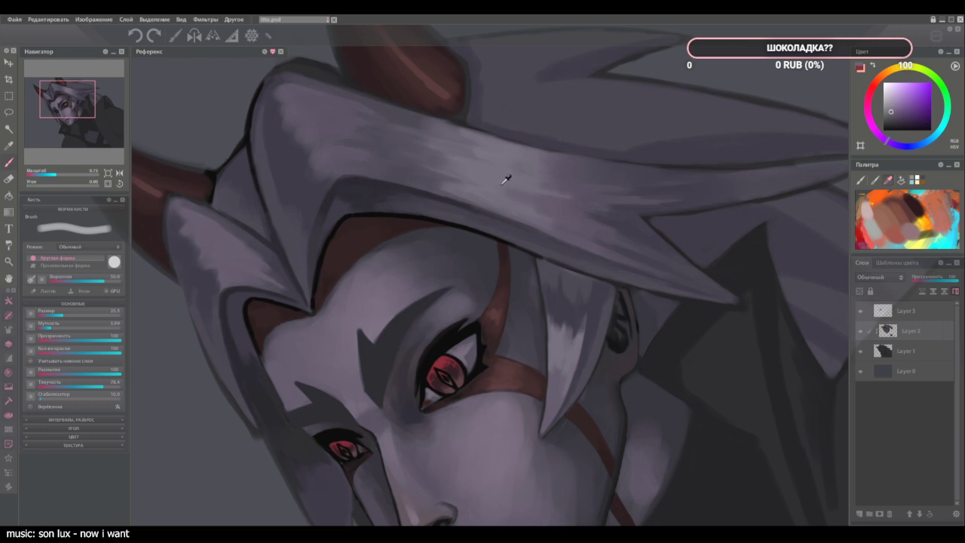
pyautogui.keyDown('alt'); pyautogui.click(565, 208); pyautogui.keyUp('alt')
pyautogui.keyDown('alt'); pyautogui.click(503, 187); pyautogui.keyUp('alt')
pyautogui.keyDown('alt'); pyautogui.click(524, 160); pyautogui.keyUp('alt')
pyautogui.moveTo(521, 161)
pyautogui.mouseDown()
pyautogui.moveTo(592, 172)
pyautogui.moveTo(549, 165)
pyautogui.mouseUp()
pyautogui.keyDown('alt'); pyautogui.click(540, 158); pyautogui.keyUp('alt')
pyautogui.keyDown('alt'); pyautogui.click(525, 154); pyautogui.keyUp('alt')
pyautogui.keyDown('alt'); pyautogui.click(545, 233); pyautogui.keyUp('alt')
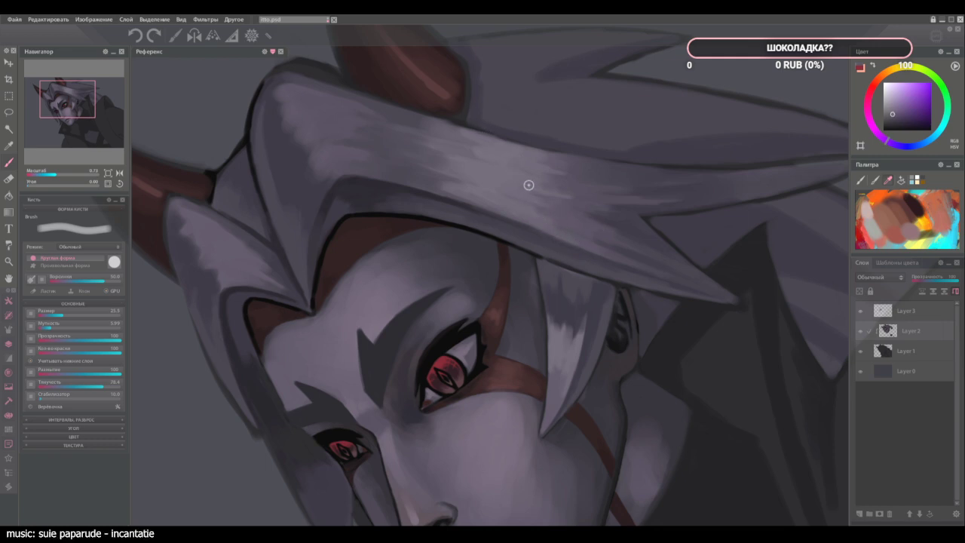
# Extend thin strands from the large lock's highlight toward its pointed ends with sampled hair tones.
pyautogui.keyDown('alt'); pyautogui.click(587, 236); pyautogui.keyUp('alt')
pyautogui.keyDown('ctrl'); pyautogui.click(664, 189); pyautogui.keyUp('ctrl')
pyautogui.keyDown('alt'); pyautogui.click(617, 167); pyautogui.keyUp('alt')
pyautogui.keyDown('alt'); pyautogui.click(609, 172); pyautogui.keyUp('alt')
pyautogui.keyDown('alt'); pyautogui.click(614, 169); pyautogui.keyUp('alt')
pyautogui.keyDown('alt'); pyautogui.click(581, 165); pyautogui.keyUp('alt')
pyautogui.keyDown('alt'); pyautogui.click(492, 182); pyautogui.keyUp('alt')
# Refine the highlight on the smaller front lock beside the far horn into jagged light and dark strands.
pyautogui.keyDown('alt'); pyautogui.click(251, 273); pyautogui.keyUp('alt')
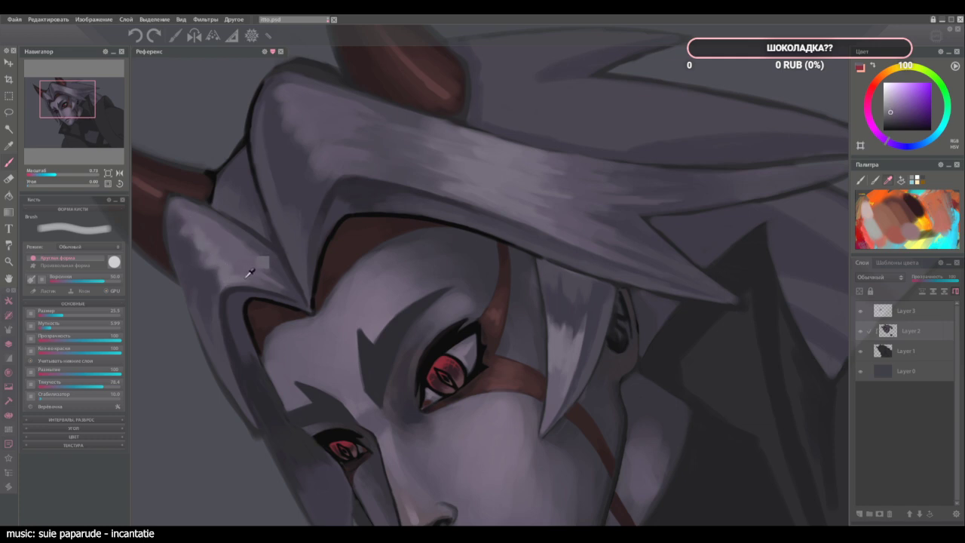
pyautogui.keyDown('alt'); pyautogui.click(196, 222); pyautogui.keyUp('alt')
pyautogui.keyDown('alt'); pyautogui.click(188, 215); pyautogui.keyUp('alt')
pyautogui.keyDown('alt'); pyautogui.click(206, 215); pyautogui.keyUp('alt')
pyautogui.keyDown('alt'); pyautogui.click(234, 234); pyautogui.keyUp('alt')
pyautogui.keyDown('alt'); pyautogui.click(246, 239); pyautogui.keyUp('alt')
pyautogui.keyDown('alt'); pyautogui.click(228, 232); pyautogui.keyUp('alt')
pyautogui.keyDown('alt'); pyautogui.click(268, 265); pyautogui.keyUp('alt')
pyautogui.keyDown('alt'); pyautogui.click(267, 264); pyautogui.keyUp('alt')
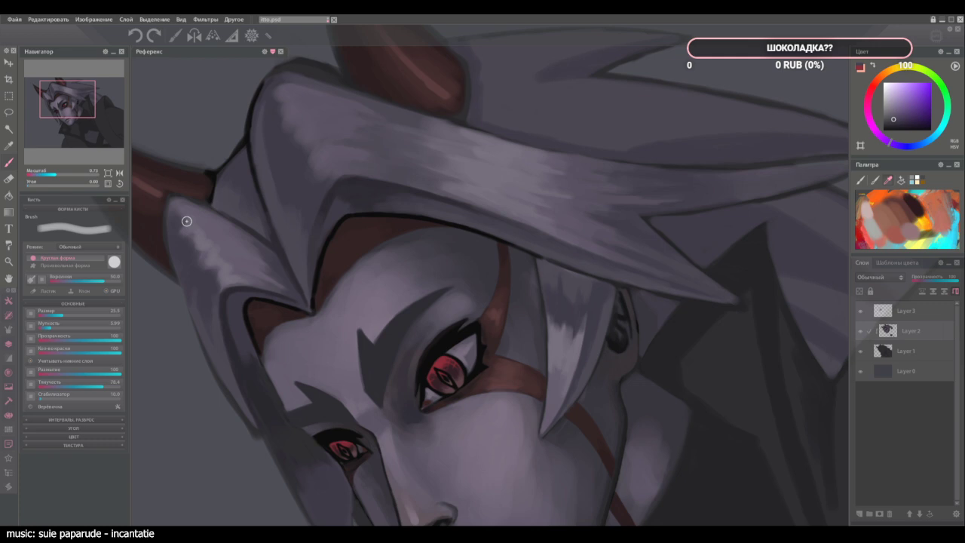
# Paint brighter jagged strands into the highlight on the front bend of the large hair lock.
pyautogui.keyDown('alt'); pyautogui.click(486, 170); pyautogui.keyUp('alt')
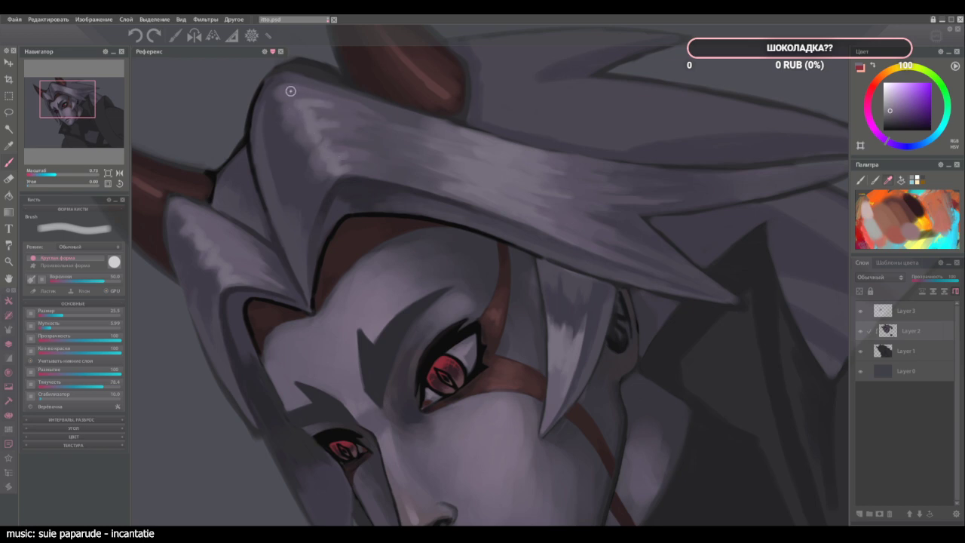
pyautogui.keyDown('alt'); pyautogui.click(339, 103); pyautogui.keyUp('alt')
pyautogui.keyDown('alt'); pyautogui.click(309, 106); pyautogui.keyUp('alt')
pyautogui.keyDown('alt'); pyautogui.click(315, 102); pyautogui.keyUp('alt')
pyautogui.keyDown('alt'); pyautogui.click(350, 168); pyautogui.keyUp('alt')
# Blend the mid tones between the two highlights of the large lock with an enlarged brush.
pyautogui.press(']')
pyautogui.press(']')
pyautogui.press(']')
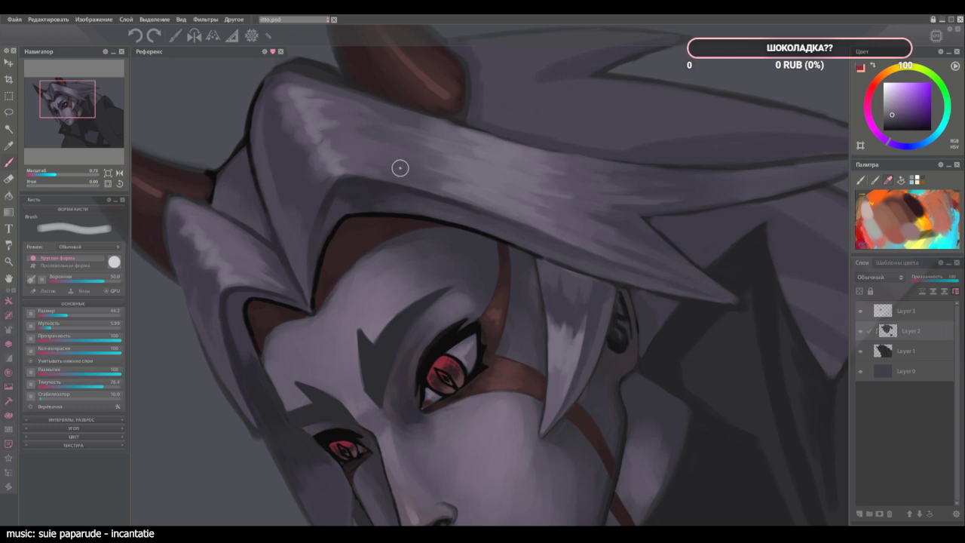
pyautogui.keyDown('alt'); pyautogui.click(372, 162); pyautogui.keyUp('alt')
pyautogui.keyDown('alt'); pyautogui.click(429, 146); pyautogui.keyUp('alt')
pyautogui.keyDown('alt'); pyautogui.click(346, 128); pyautogui.keyUp('alt')
pyautogui.keyDown('alt'); pyautogui.click(386, 135); pyautogui.keyUp('alt')
pyautogui.keyDown('alt'); pyautogui.click(315, 129); pyautogui.keyUp('alt')
pyautogui.keyDown('alt'); pyautogui.click(334, 129); pyautogui.keyUp('alt')
pyautogui.keyDown('alt'); pyautogui.click(307, 181); pyautogui.keyUp('alt')
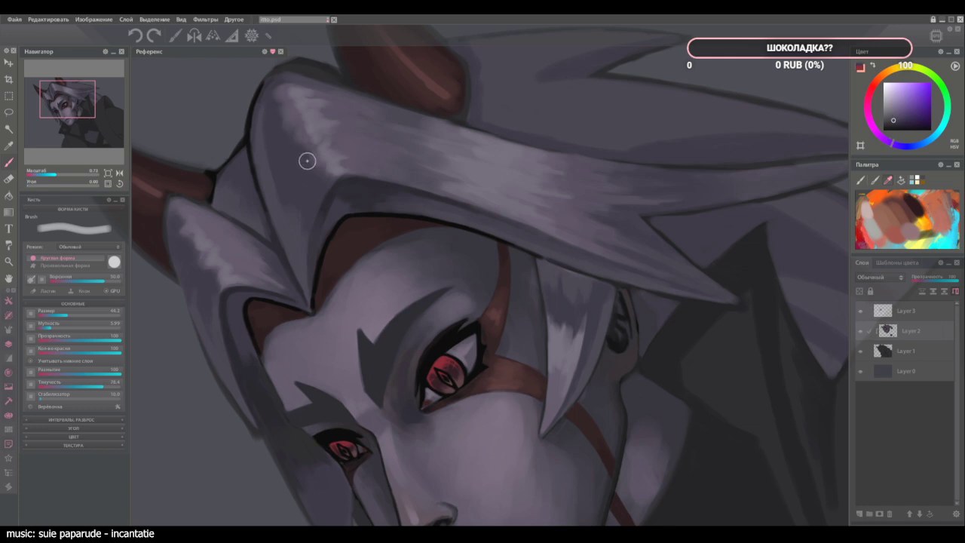
# Even out the shaded front edge of the large lock and touch up the adjoining highlight strands with a smaller brush.
pyautogui.keyDown('alt'); pyautogui.click(297, 138); pyautogui.keyUp('alt')
pyautogui.keyDown('alt'); pyautogui.click(280, 118); pyautogui.keyUp('alt')
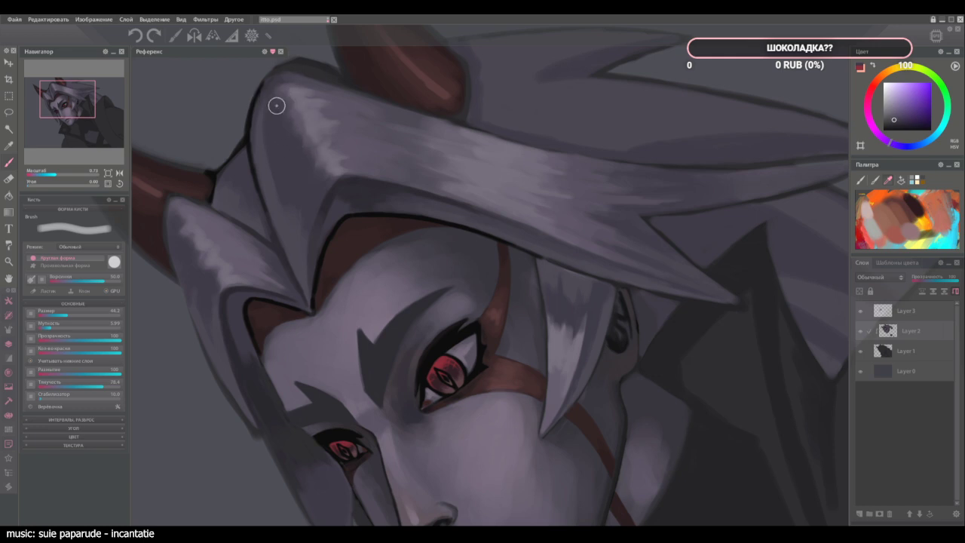
pyautogui.press('[')
pyautogui.keyDown('alt'); pyautogui.click(306, 128); pyautogui.keyUp('alt')
pyautogui.hotkey('ctrl', '0')
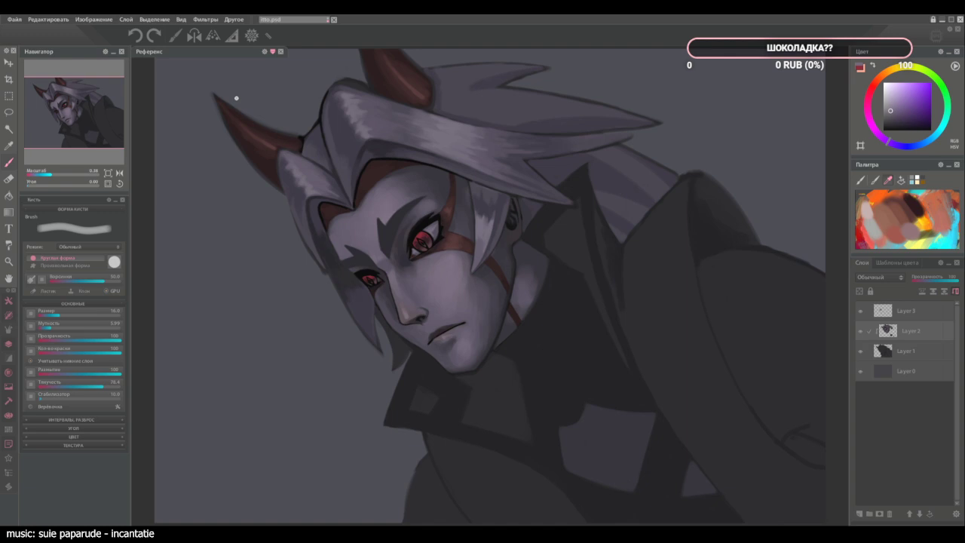
# Paint thin light and dark strands into the small hair section between the far horn and the large lock.
pyautogui.scroll(2, 264, 90)
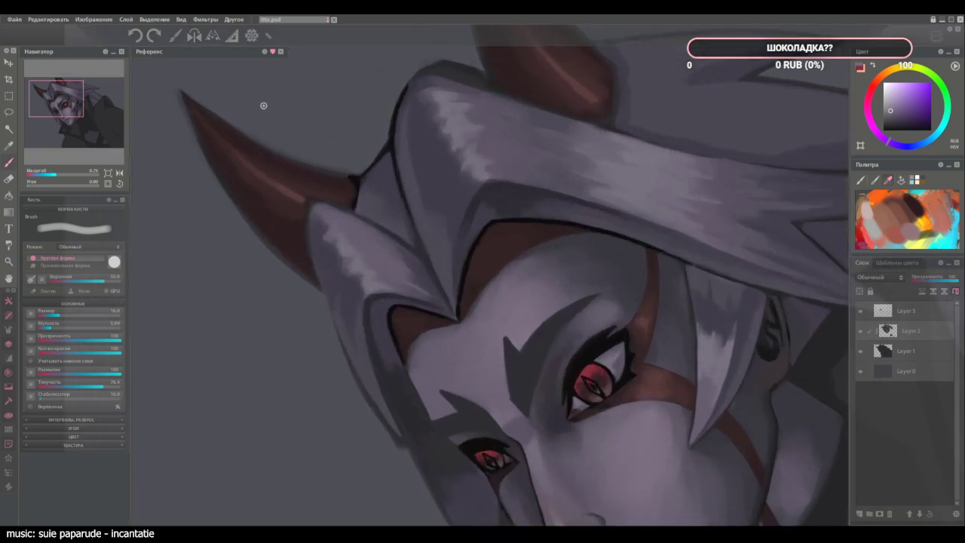
pyautogui.keyDown('alt'); pyautogui.click(392, 178); pyautogui.keyUp('alt')
pyautogui.keyDown('ctrl'); pyautogui.click(391, 183); pyautogui.keyUp('ctrl')
pyautogui.keyDown('alt'); pyautogui.click(388, 187); pyautogui.keyUp('alt')
pyautogui.keyDown('alt'); pyautogui.click(377, 218); pyautogui.keyUp('alt')
pyautogui.keyDown('ctrl'); pyautogui.click(374, 171); pyautogui.keyUp('ctrl')
pyautogui.keyDown('ctrl'); pyautogui.click(369, 185); pyautogui.keyUp('ctrl')
pyautogui.keyDown('alt'); pyautogui.click(387, 205); pyautogui.keyUp('alt')
pyautogui.keyDown('alt'); pyautogui.click(406, 233); pyautogui.keyUp('alt')
# Add strand detail to the shadowed underside of the large lock above the forehead with sampled dark and mid tones.
pyautogui.keyDown('alt'); pyautogui.click(518, 204); pyautogui.keyUp('alt')
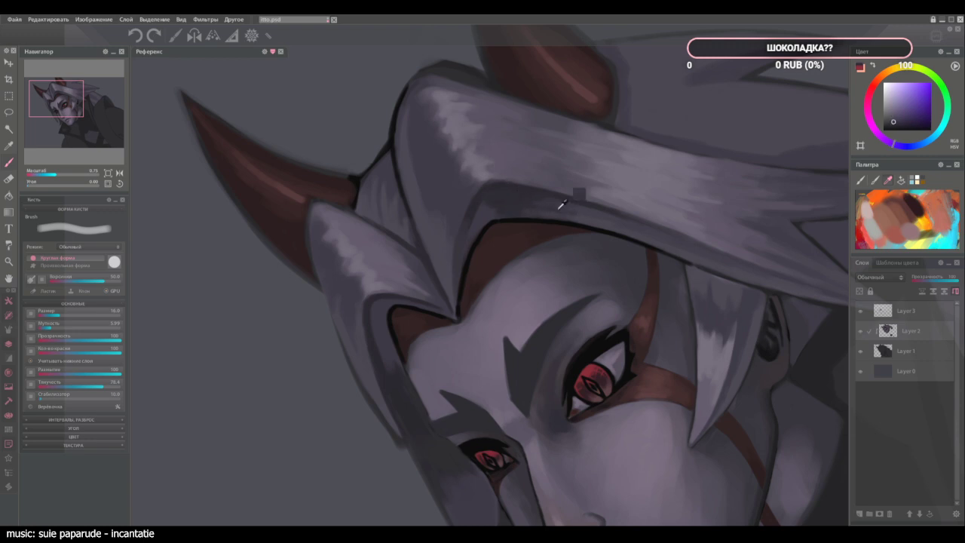
pyautogui.moveTo(588, 215)
pyautogui.mouseDown()
pyautogui.moveTo(520, 197)
pyautogui.moveTo(571, 215)
pyautogui.mouseUp()
pyautogui.keyDown('alt'); pyautogui.click(515, 205); pyautogui.keyUp('alt')
pyautogui.keyDown('alt'); pyautogui.click(550, 201); pyautogui.keyUp('alt')
pyautogui.keyDown('alt'); pyautogui.click(511, 194); pyautogui.keyUp('alt')
pyautogui.keyDown('alt'); pyautogui.click(496, 201); pyautogui.keyUp('alt')
pyautogui.keyDown('alt'); pyautogui.click(490, 216); pyautogui.keyUp('alt')
pyautogui.keyDown('alt'); pyautogui.click(496, 198); pyautogui.keyUp('alt')
pyautogui.keyDown('alt'); pyautogui.click(482, 203); pyautogui.keyUp('alt')
pyautogui.keyDown('alt'); pyautogui.click(490, 189); pyautogui.keyUp('alt')
pyautogui.keyDown('alt'); pyautogui.click(482, 206); pyautogui.keyUp('alt')
pyautogui.keyDown('alt'); pyautogui.click(607, 215); pyautogui.keyUp('alt')
pyautogui.keyDown('alt'); pyautogui.click(620, 216); pyautogui.keyUp('alt')
# Redraw the lower tip of the large lock with a new curved contour and cover its old tip with the dark coat tone.
pyautogui.hotkey('ctrl', '0')
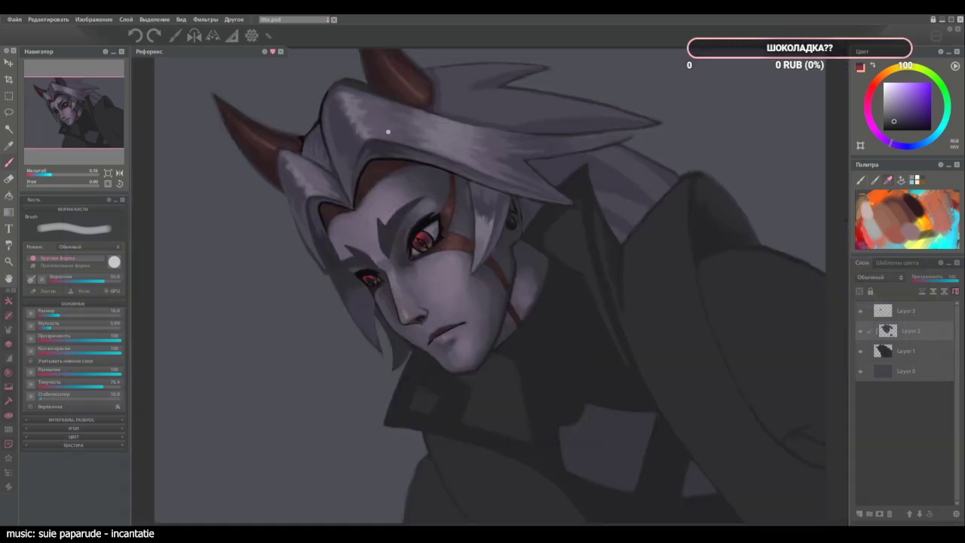
pyautogui.scroll(4, 387, 132)
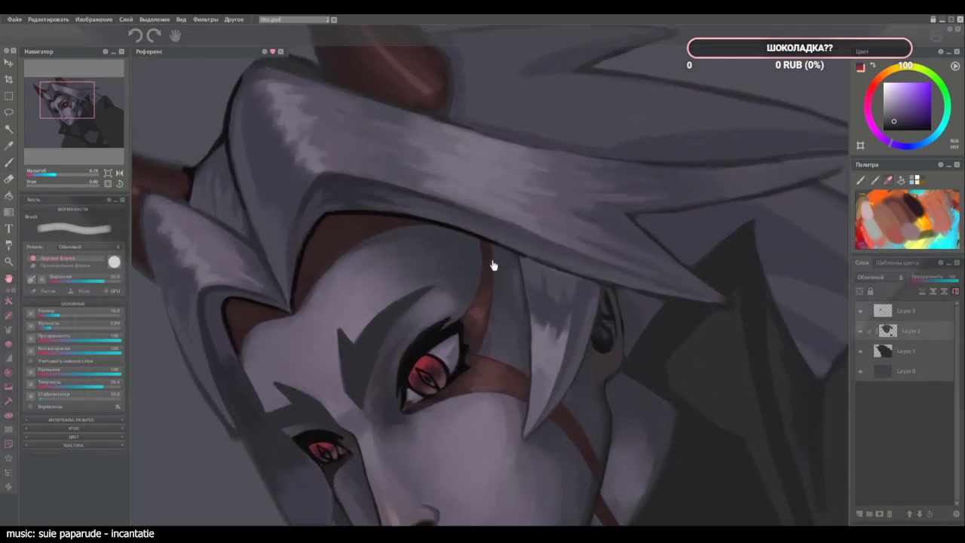
pyautogui.moveTo(494, 266); pyautogui.dragTo(387, 266)
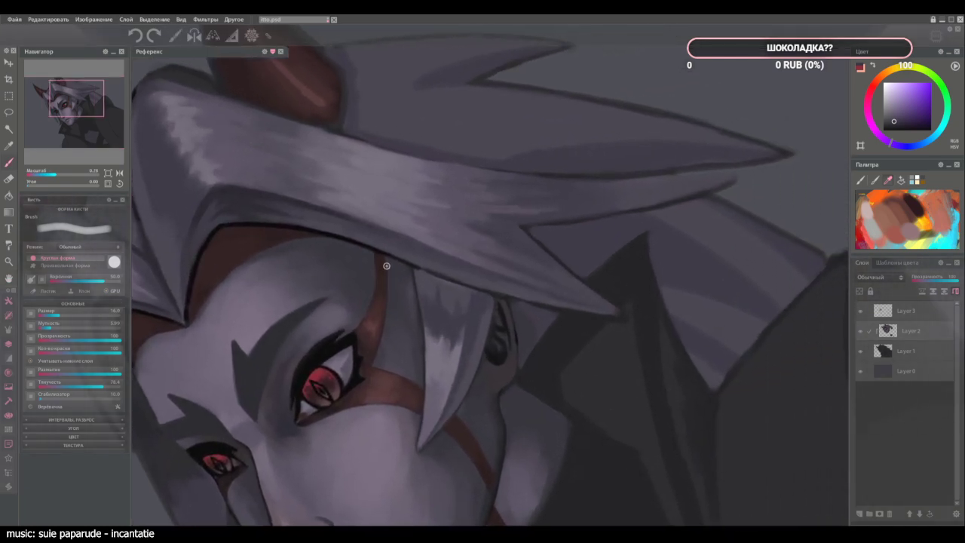
pyautogui.keyDown('alt'); pyautogui.click(431, 272); pyautogui.keyUp('alt')
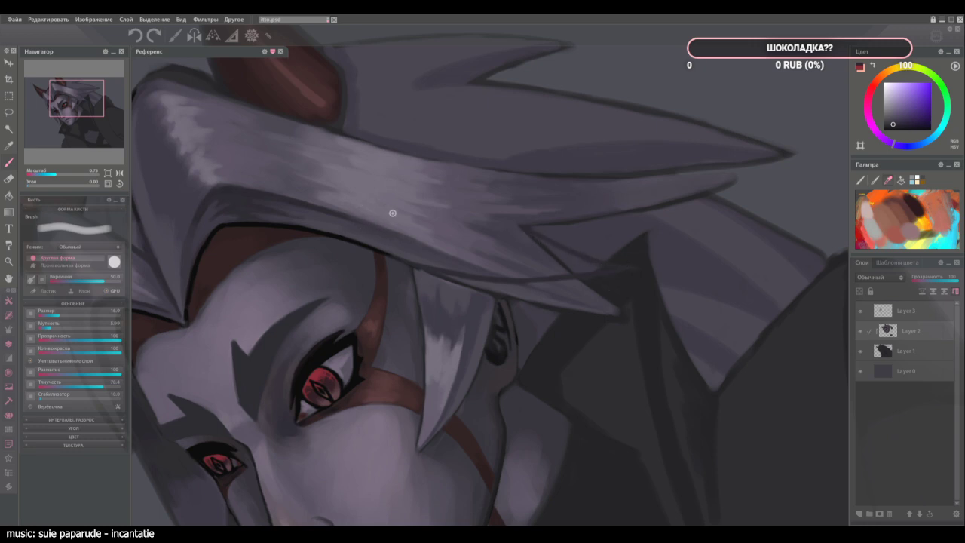
pyautogui.keyDown('ctrl'); pyautogui.click(577, 329); pyautogui.keyUp('ctrl')
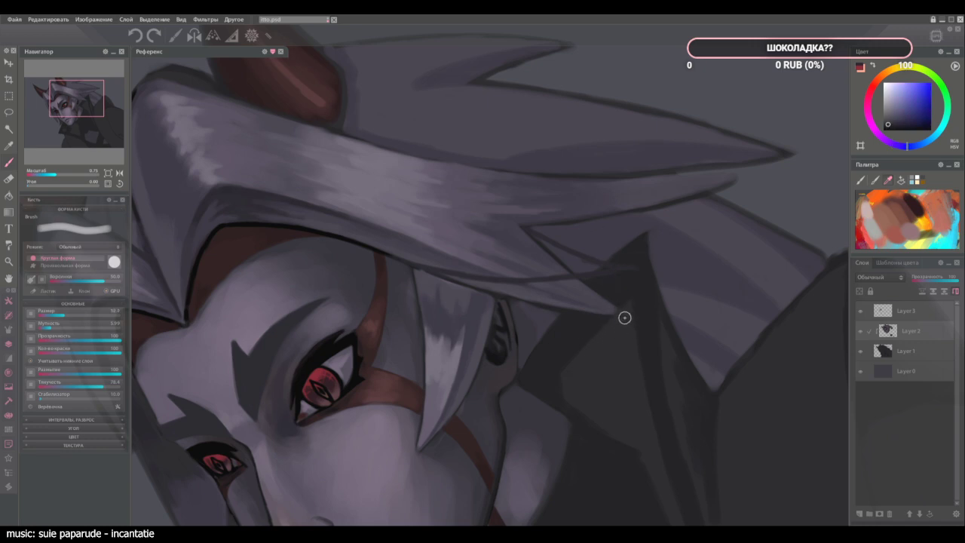
pyautogui.moveTo(616, 299)
pyautogui.mouseDown()
pyautogui.moveTo(587, 327)
pyautogui.moveTo(592, 311)
pyautogui.moveTo(581, 313)
pyautogui.moveTo(604, 294)
pyautogui.moveTo(566, 321)
pyautogui.mouseUp()
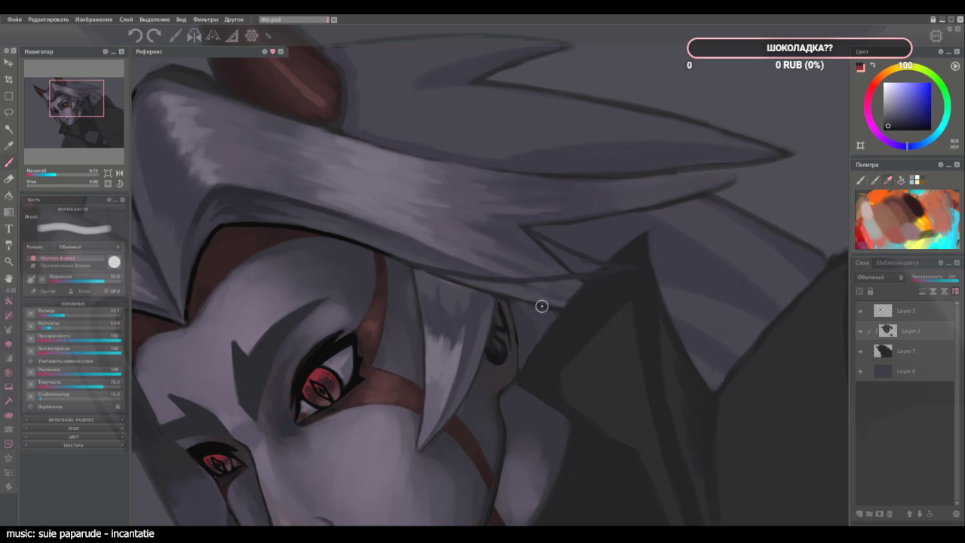
# Paint over the remains of the old lock tip behind the ear with sampled violet-grey shadow tones.
pyautogui.keyDown('alt'); pyautogui.click(603, 233); pyautogui.keyUp('alt')
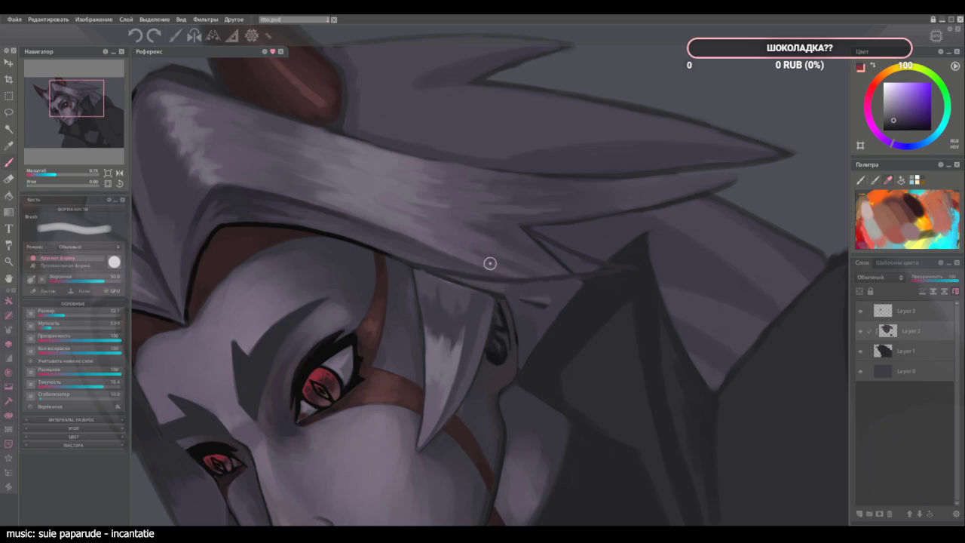
pyautogui.keyDown('alt'); pyautogui.click(527, 330); pyautogui.keyUp('alt')
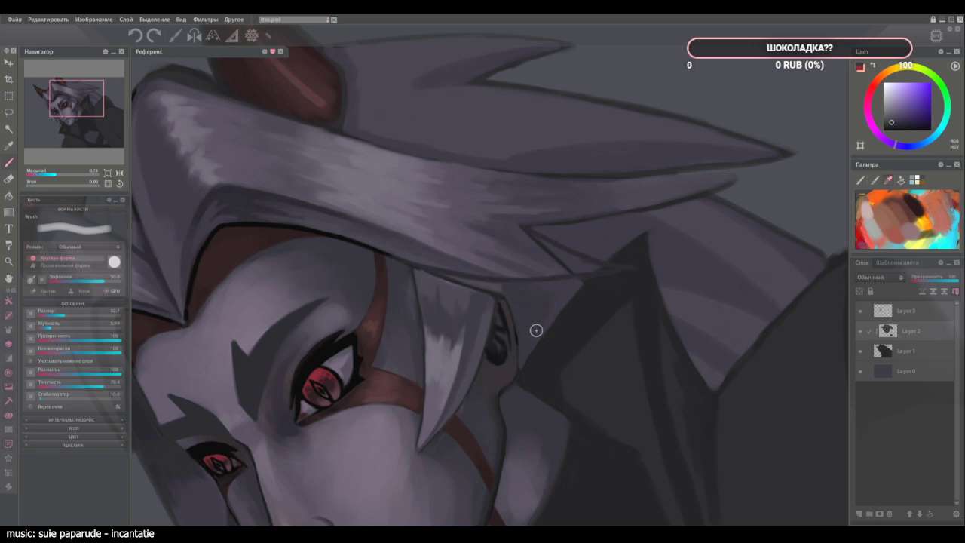
pyautogui.keyDown('alt'); pyautogui.click(526, 290); pyautogui.keyUp('alt')
pyautogui.keyDown('alt'); pyautogui.click(509, 304); pyautogui.keyUp('alt')
pyautogui.keyDown('alt'); pyautogui.click(522, 330); pyautogui.keyUp('alt')
pyautogui.keyDown('alt'); pyautogui.click(505, 308); pyautogui.keyUp('alt')
pyautogui.keyDown('alt'); pyautogui.click(504, 299); pyautogui.keyUp('alt')
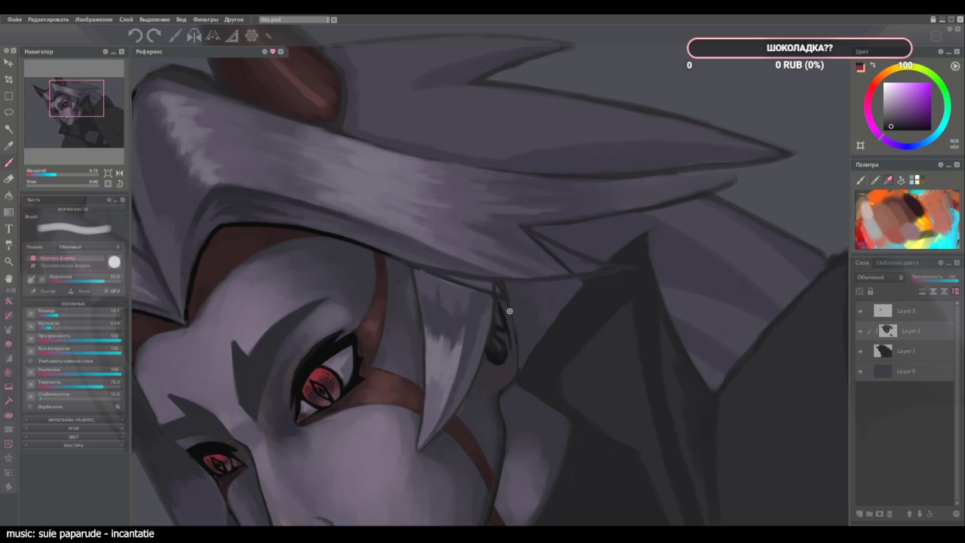
# Clean up the ear's upper edge where it meets the hair with sampled skin and hair tones.
pyautogui.keyDown('alt'); pyautogui.click(507, 310); pyautogui.keyUp('alt')
pyautogui.keyDown('alt'); pyautogui.click(496, 299); pyautogui.keyUp('alt')
pyautogui.keyDown('alt'); pyautogui.click(497, 283); pyautogui.keyUp('alt')
pyautogui.keyDown('alt'); pyautogui.click(484, 296); pyautogui.keyUp('alt')
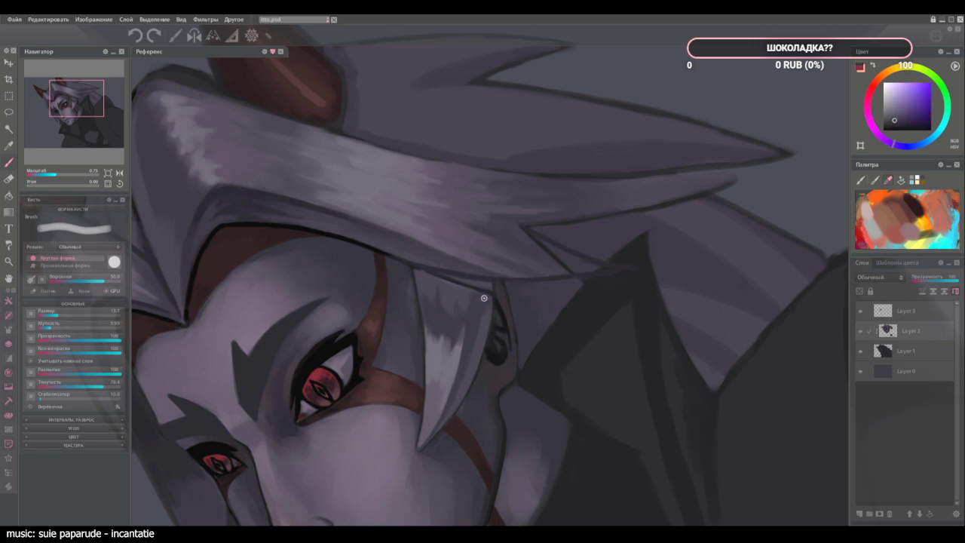
# Paint over the leftover dark outlines at the root of the side strand and inside the large lock's reshaped tip.
pyautogui.press(']')
pyautogui.keyDown('alt'); pyautogui.click(489, 295); pyautogui.keyUp('alt')
pyautogui.moveTo(489, 294)
pyautogui.mouseDown()
pyautogui.moveTo(466, 251)
pyautogui.moveTo(477, 311)
pyautogui.moveTo(476, 292)
pyautogui.moveTo(474, 307)
pyautogui.moveTo(422, 274)
pyautogui.mouseUp()
pyautogui.keyDown('alt'); pyautogui.click(485, 276); pyautogui.keyUp('alt')
pyautogui.keyDown('alt'); pyautogui.click(534, 248); pyautogui.keyUp('alt')
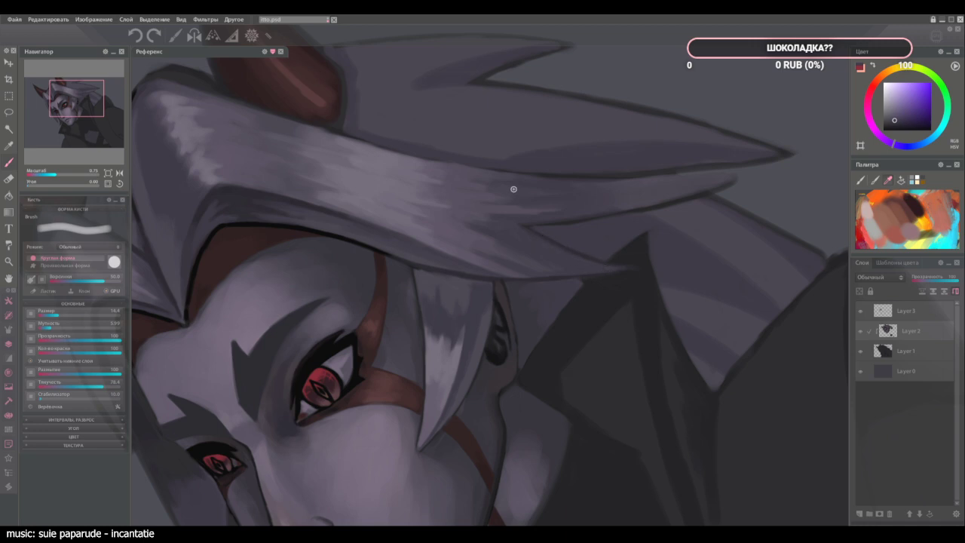
# Paint light strands along the reshaped tip of the large lock and deepen the shading on its lower edge.
pyautogui.keyDown('alt'); pyautogui.click(414, 244); pyautogui.keyUp('alt')
pyautogui.keyDown('alt'); pyautogui.click(469, 242); pyautogui.keyUp('alt')
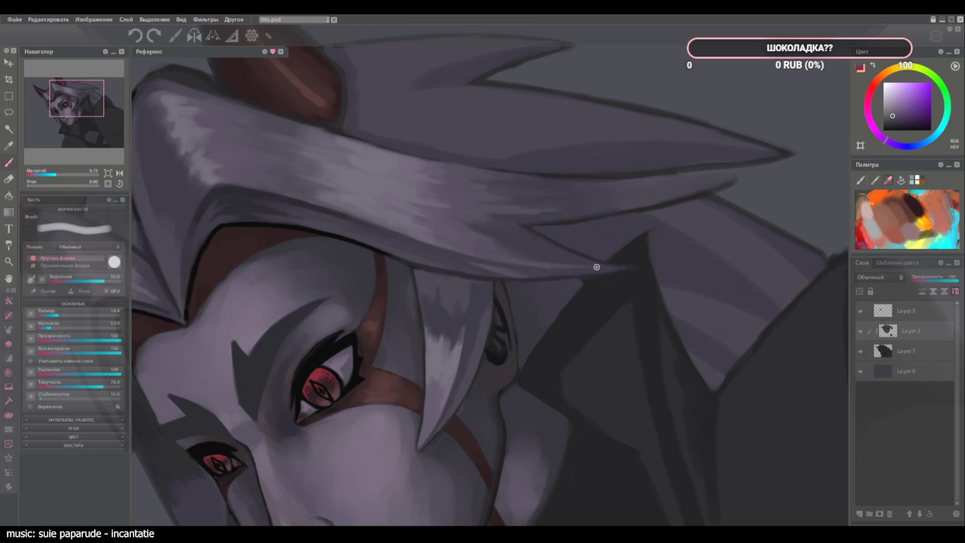
pyautogui.press(']')
pyautogui.keyDown('alt'); pyautogui.click(453, 262); pyautogui.keyUp('alt')
pyautogui.moveTo(456, 263); pyautogui.dragTo(527, 273)
pyautogui.keyDown('alt'); pyautogui.click(418, 264); pyautogui.keyUp('alt')
pyautogui.press('[')
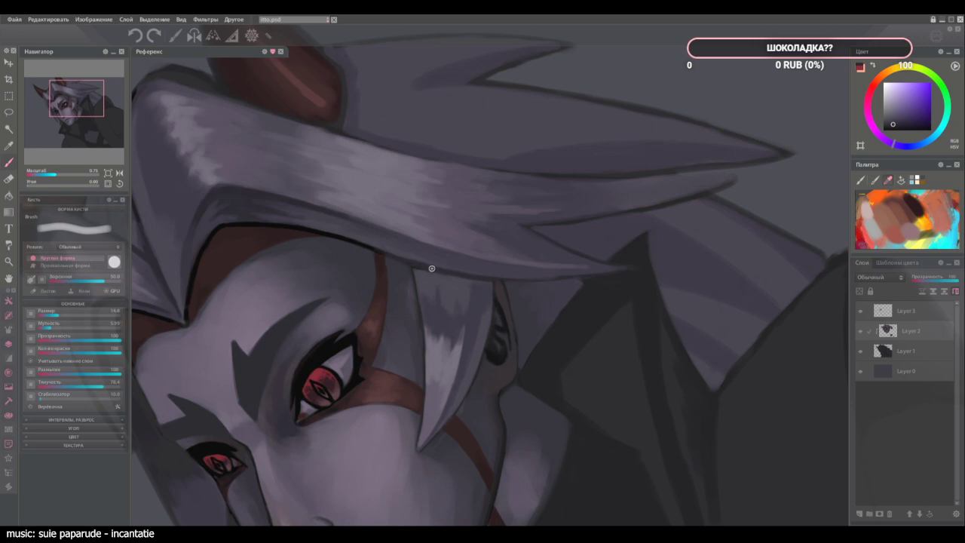
# Touch up the large lock's lower edge, the side strand and the ear's outline with sampled tones.
pyautogui.keyDown('alt'); pyautogui.click(411, 238); pyautogui.keyUp('alt')
pyautogui.keyDown('alt'); pyautogui.click(590, 268); pyautogui.keyUp('alt')
pyautogui.keyDown('alt'); pyautogui.click(466, 399); pyautogui.keyUp('alt')
pyautogui.keyDown('alt'); pyautogui.click(503, 300); pyautogui.keyUp('alt')
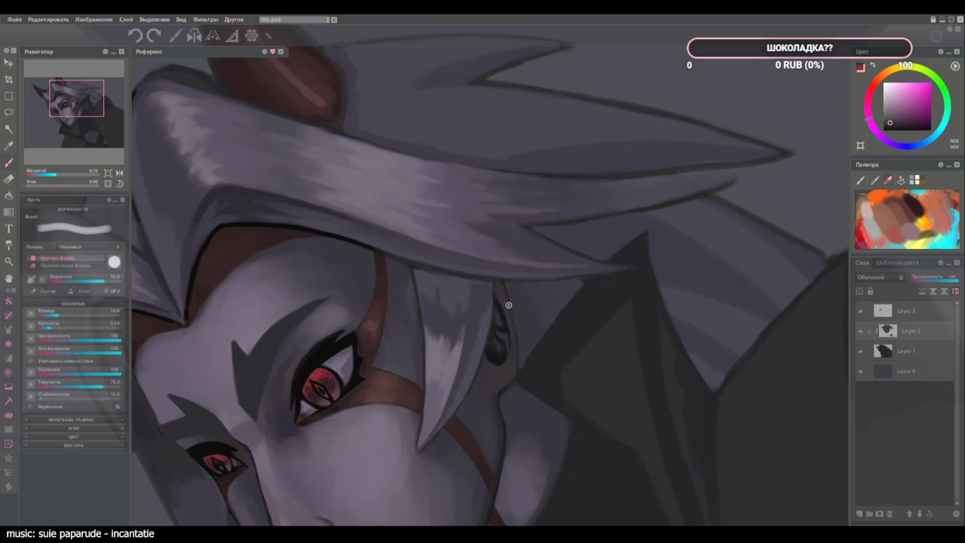
pyautogui.keyDown('alt'); pyautogui.click(508, 305); pyautogui.keyUp('alt')
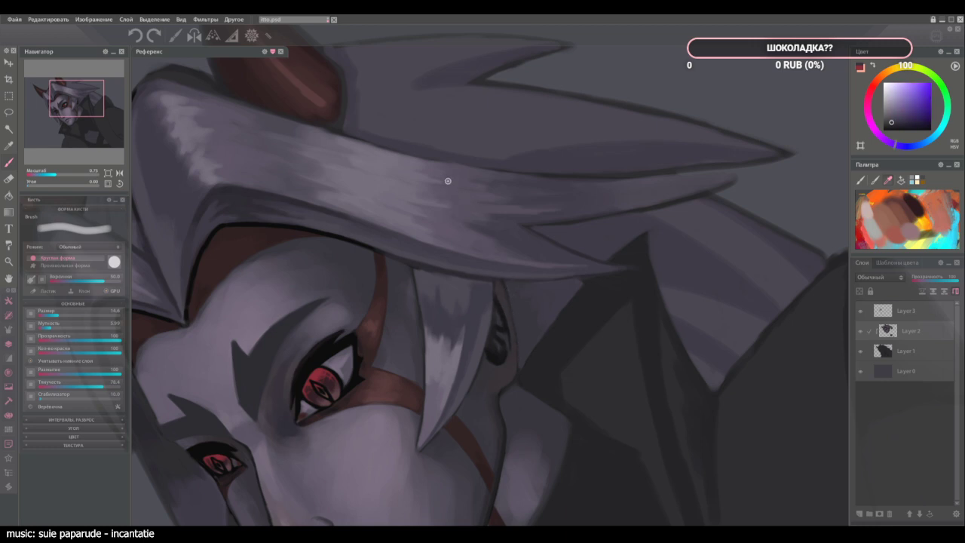
# Refine the ear's upper rim and inner shading beside the side strand with sampled skin and shadow tones.
pyautogui.keyDown('alt'); pyautogui.click(504, 300); pyautogui.keyUp('alt')
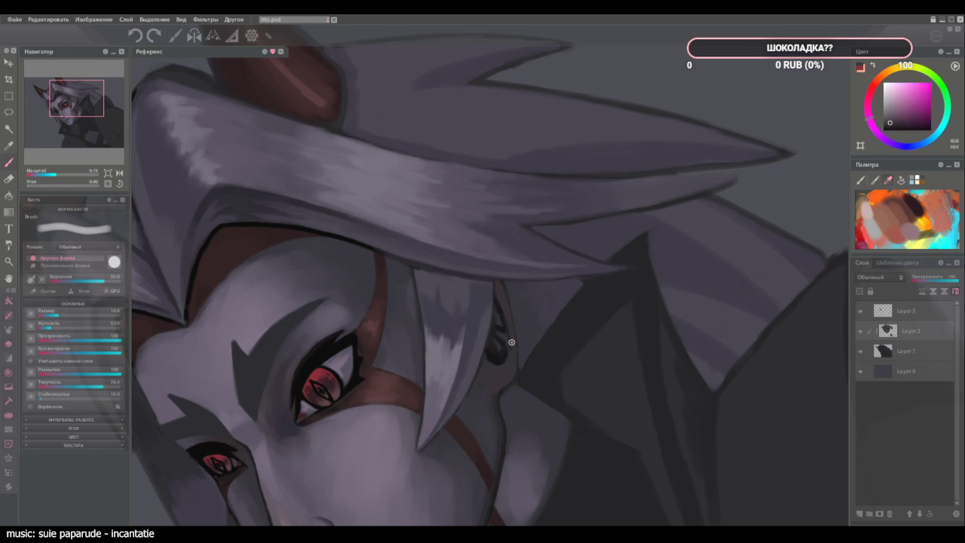
pyautogui.keyDown('alt'); pyautogui.click(503, 320); pyautogui.keyUp('alt')
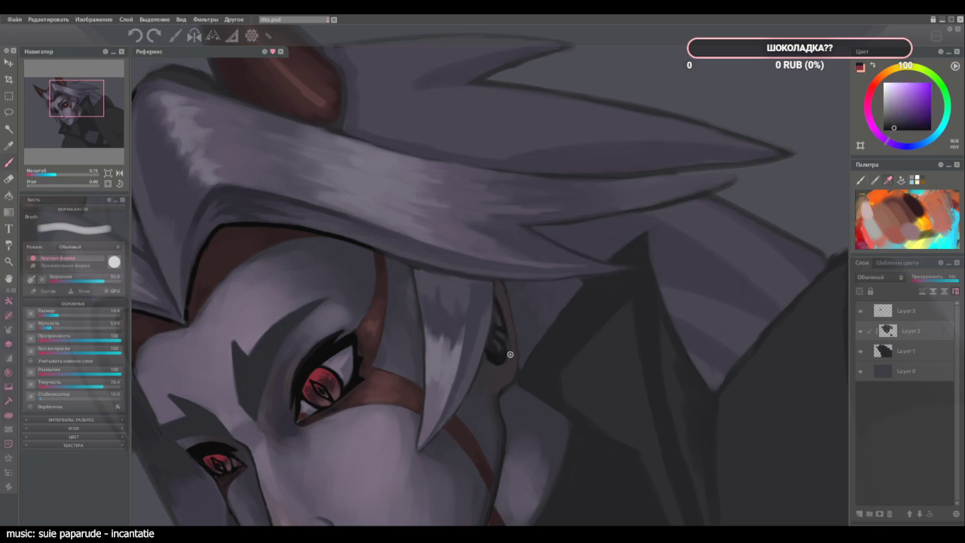
pyautogui.keyDown('alt'); pyautogui.click(506, 331); pyautogui.keyUp('alt')
pyautogui.keyDown('alt'); pyautogui.click(502, 333); pyautogui.keyUp('alt')
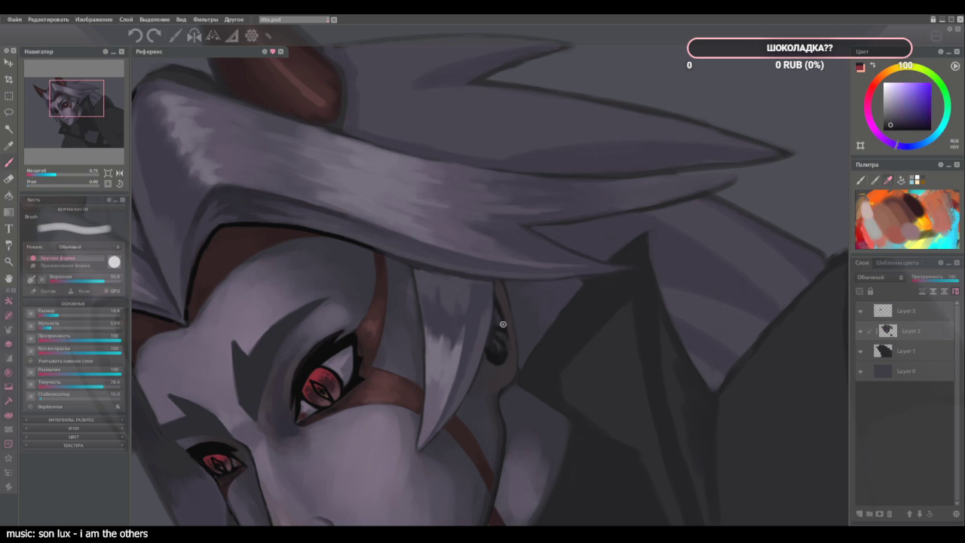
pyautogui.keyDown('alt'); pyautogui.click(504, 325); pyautogui.keyUp('alt')
pyautogui.keyDown('alt'); pyautogui.click(510, 361); pyautogui.keyUp('alt')
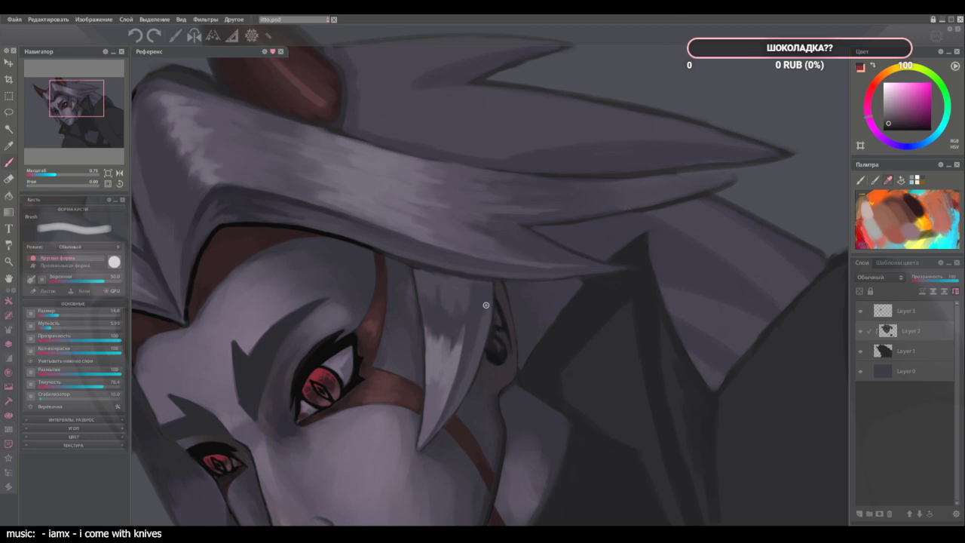
pyautogui.keyDown('ctrl'); pyautogui.click(505, 449); pyautogui.keyUp('ctrl')
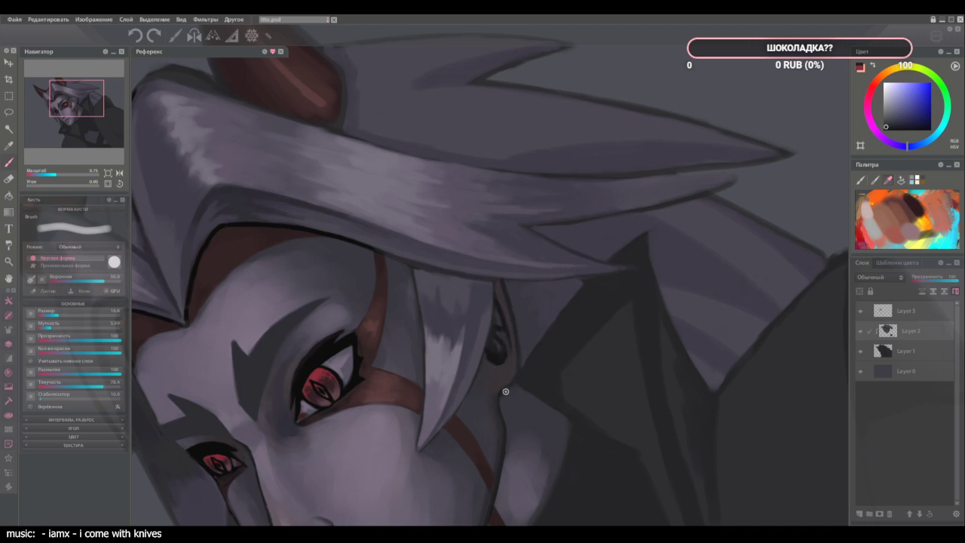
pyautogui.keyDown('alt'); pyautogui.click(503, 303); pyautogui.keyUp('alt')
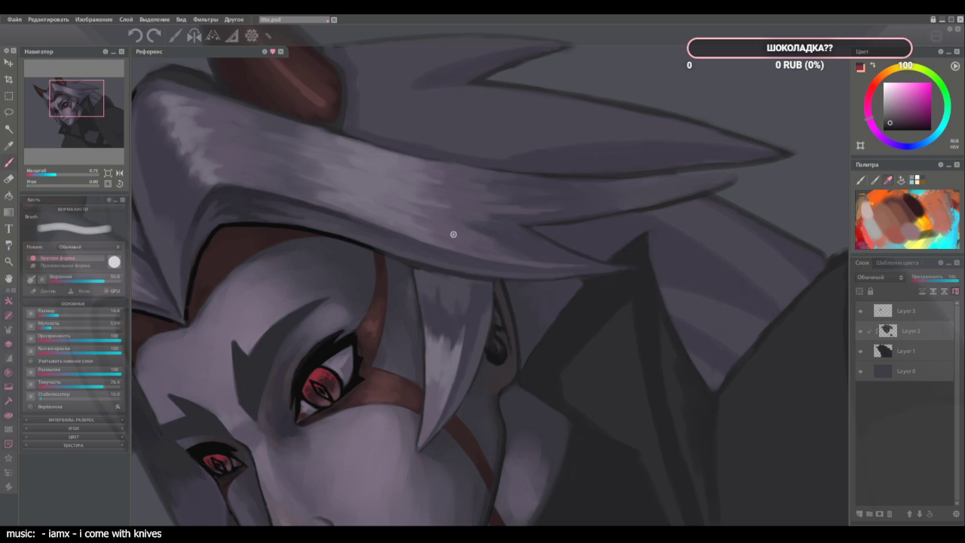
# Paint a dark line along the large lock's upper edge to split its outer tip, then touch it up with sampled tones.
pyautogui.keyDown('alt'); pyautogui.click(698, 192); pyautogui.keyUp('alt')
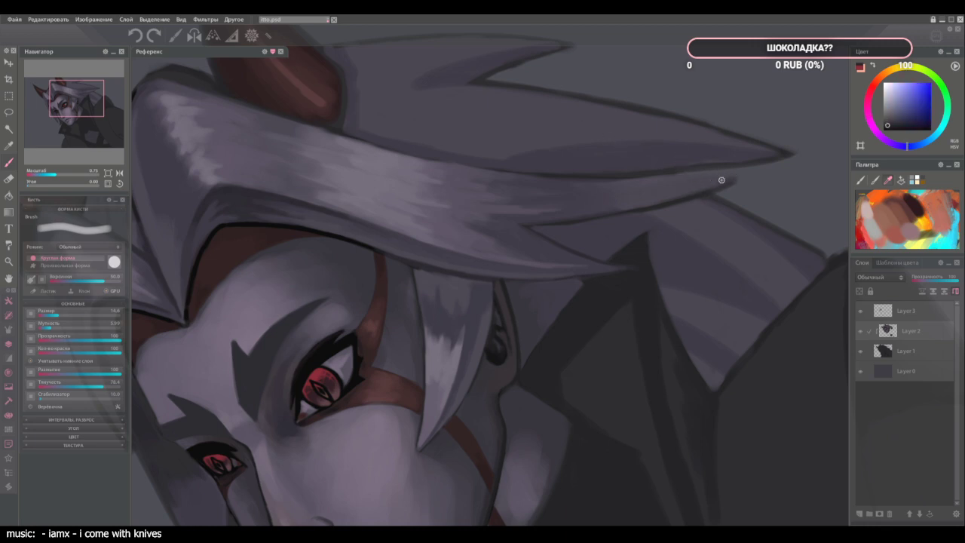
pyautogui.moveTo(722, 180)
pyautogui.mouseDown()
pyautogui.moveTo(693, 181)
pyautogui.moveTo(730, 177)
pyautogui.moveTo(591, 181)
pyautogui.moveTo(639, 184)
pyautogui.moveTo(604, 182)
pyautogui.mouseUp()
pyautogui.moveTo(542, 177); pyautogui.dragTo(514, 176)
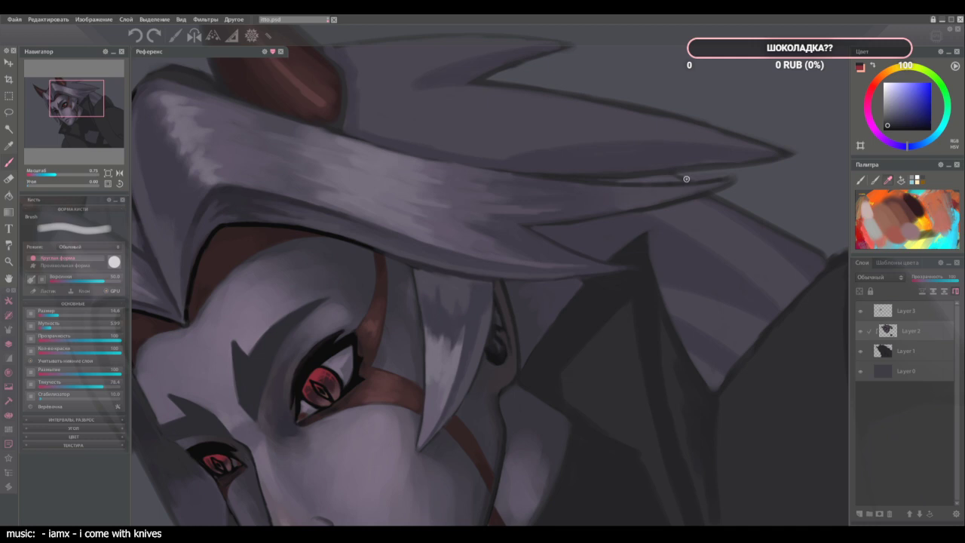
pyautogui.keyDown('alt'); pyautogui.click(793, 245); pyautogui.keyUp('alt')
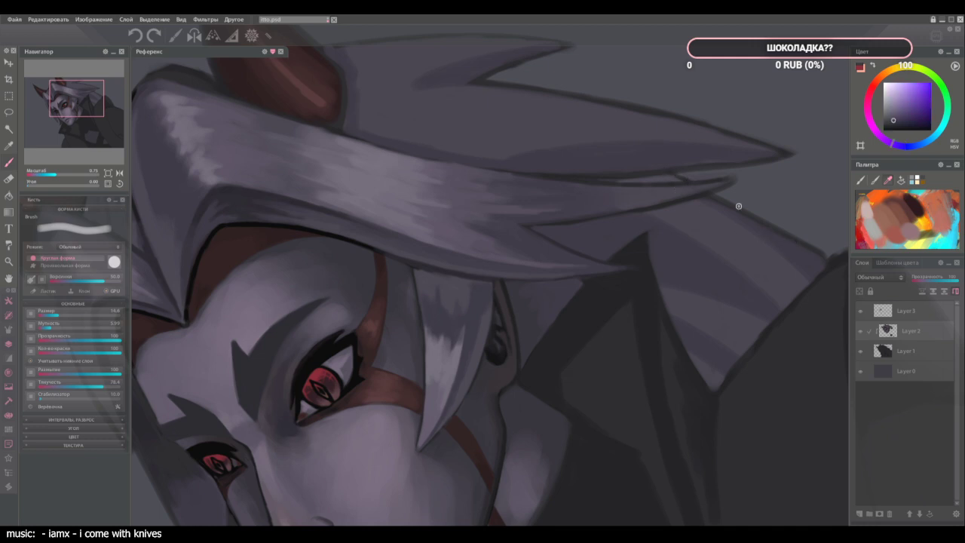
pyautogui.keyDown('alt'); pyautogui.click(685, 182); pyautogui.keyUp('alt')
pyautogui.scroll(-3, 604, 182)
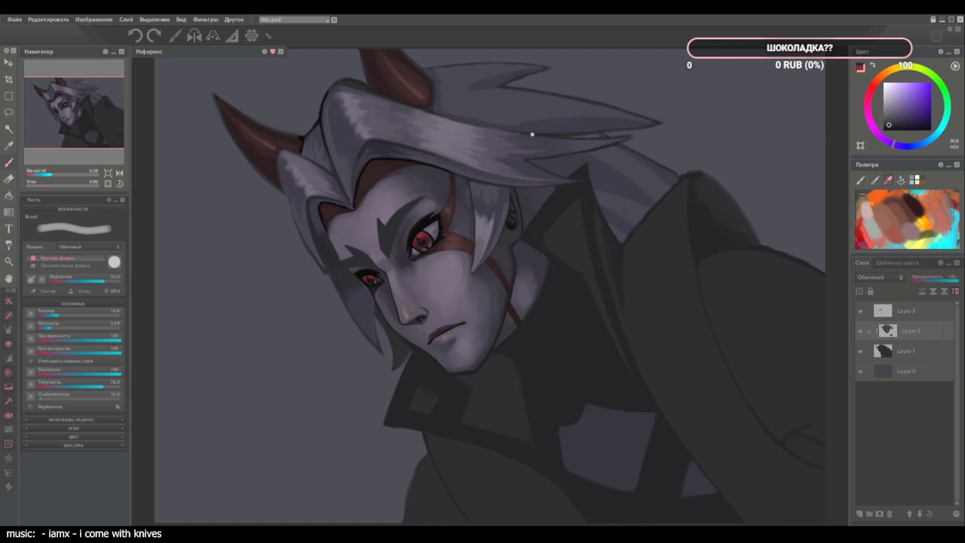
# Enlarge the brush and blend sampled tones over the outer half of the large lock.
pyautogui.press(']')
pyautogui.press(']')
pyautogui.press(']')
pyautogui.keyDown('alt'); pyautogui.click(550, 148); pyautogui.keyUp('alt')
pyautogui.keyDown('alt'); pyautogui.click(509, 144); pyautogui.keyUp('alt')
pyautogui.keyDown('alt'); pyautogui.click(494, 137); pyautogui.keyUp('alt')
pyautogui.moveTo(495, 136); pyautogui.dragTo(536, 140)
pyautogui.keyDown('alt'); pyautogui.click(501, 137); pyautogui.keyUp('alt')
pyautogui.keyDown('alt'); pyautogui.click(526, 144); pyautogui.keyUp('alt')
pyautogui.moveTo(476, 133)
pyautogui.mouseDown()
pyautogui.moveTo(517, 157)
pyautogui.moveTo(492, 157)
pyautogui.moveTo(515, 167)
pyautogui.mouseUp()
pyautogui.keyDown('alt'); pyautogui.click(520, 161); pyautogui.keyUp('alt')
pyautogui.keyDown('alt'); pyautogui.click(496, 158); pyautogui.keyUp('alt')
pyautogui.keyDown('alt'); pyautogui.click(515, 167); pyautogui.keyUp('alt')
# Soften the large lock's upper shading and central highlight with sampled hair tones.
pyautogui.keyDown('alt'); pyautogui.click(407, 103); pyautogui.keyUp('alt')
pyautogui.moveTo(401, 107)
pyautogui.mouseDown()
pyautogui.moveTo(431, 116)
pyautogui.moveTo(397, 107)
pyautogui.moveTo(406, 111)
pyautogui.mouseUp()
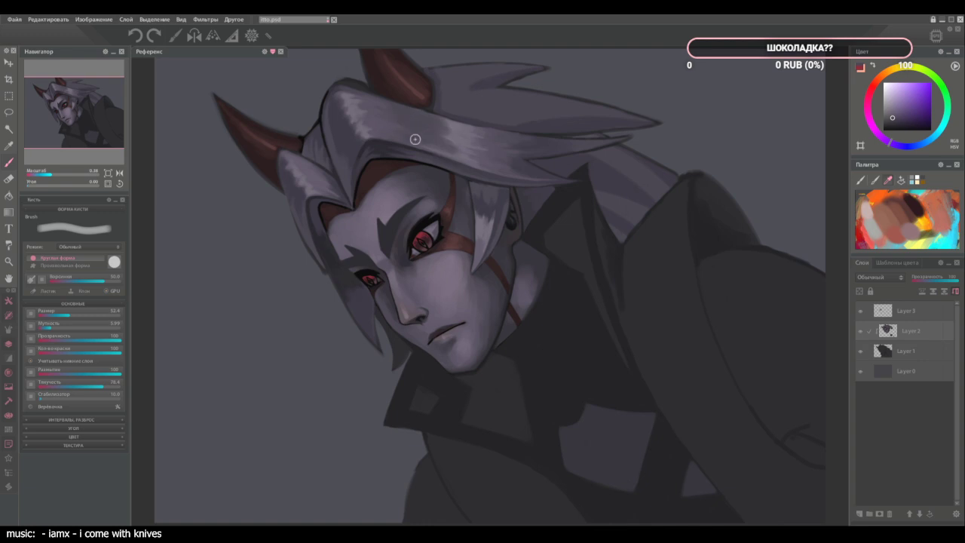
pyautogui.keyDown('alt'); pyautogui.click(467, 128); pyautogui.keyUp('alt')
pyautogui.moveTo(463, 132); pyautogui.dragTo(467, 156)
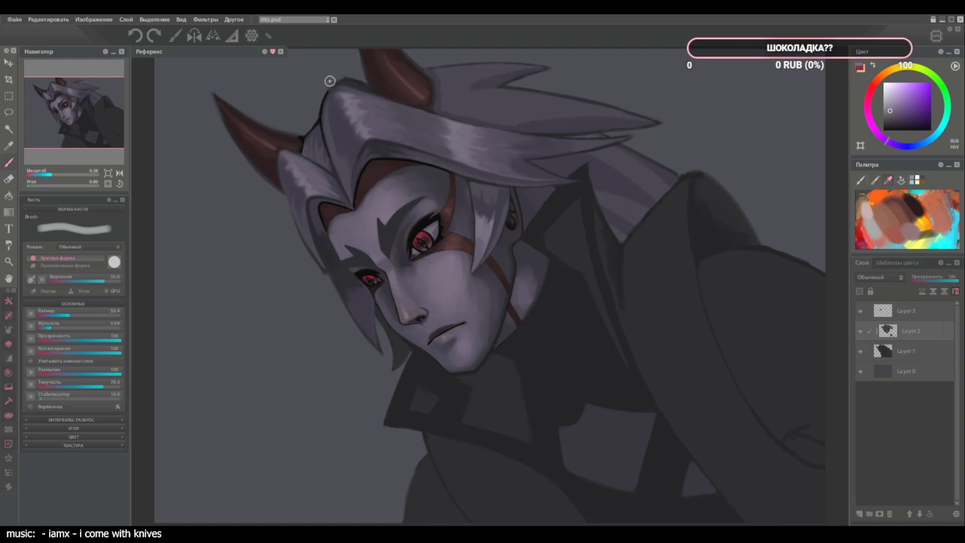
pyautogui.keyDown('alt'); pyautogui.click(389, 125); pyautogui.keyUp('alt')
# Erase stray edges above the crown of the hair on Layer 1 with the eraser.
pyautogui.click(905, 353)
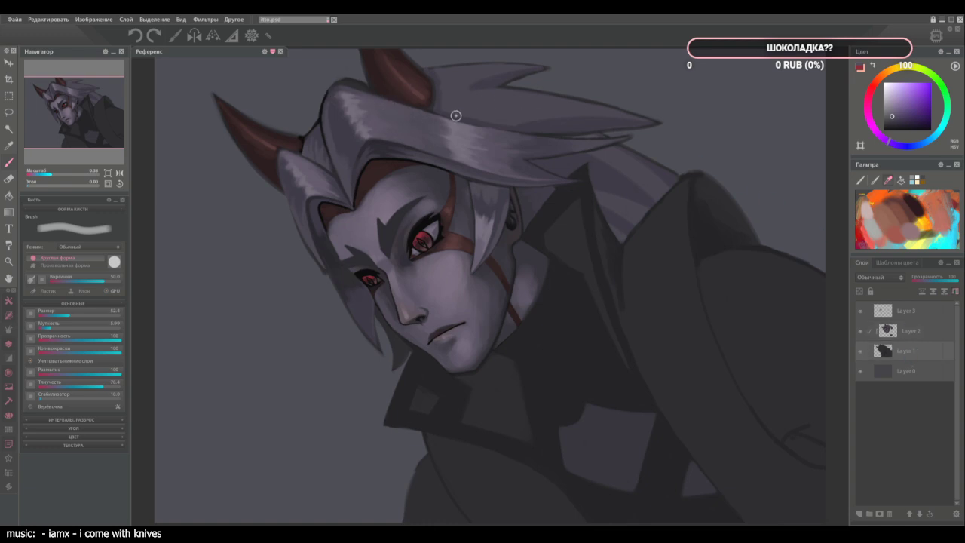
pyautogui.press('e')
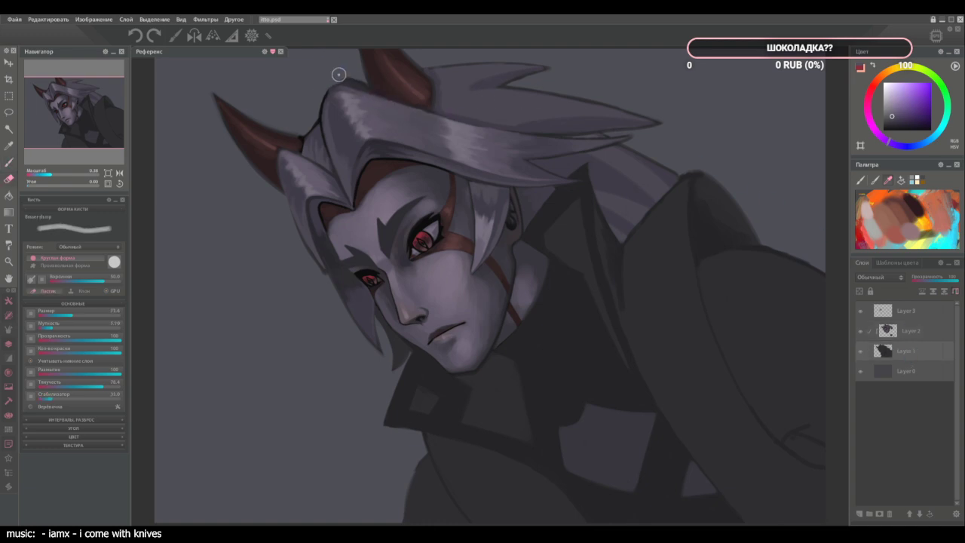
pyautogui.moveTo(338, 76); pyautogui.dragTo(356, 78)
pyautogui.press('[')
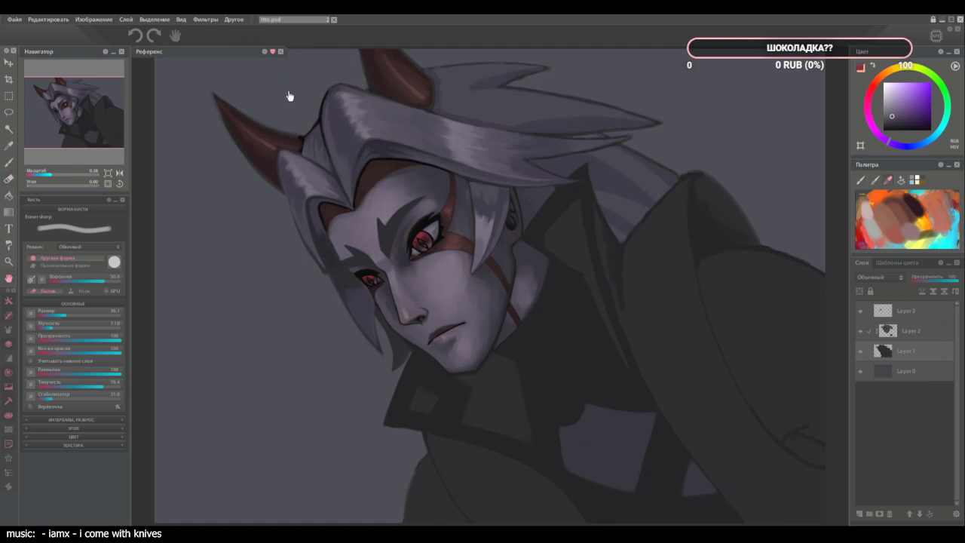
pyautogui.moveTo(288, 95); pyautogui.dragTo(296, 112)
# Lighten the skin inside the chest cutout on Layer 2 with a larger brush, undoing the first trial stroke.
pyautogui.press('b')
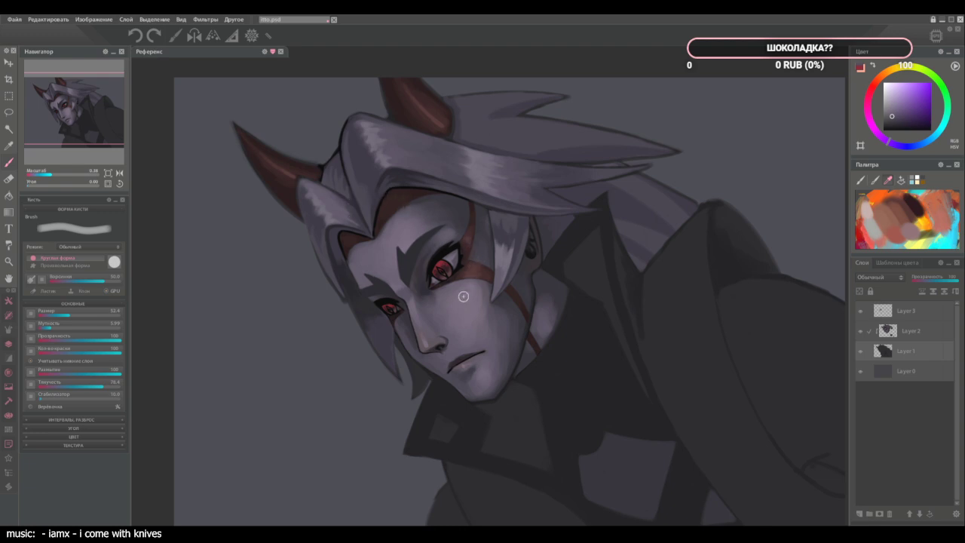
pyautogui.moveTo(464, 296); pyautogui.dragTo(438, 268)
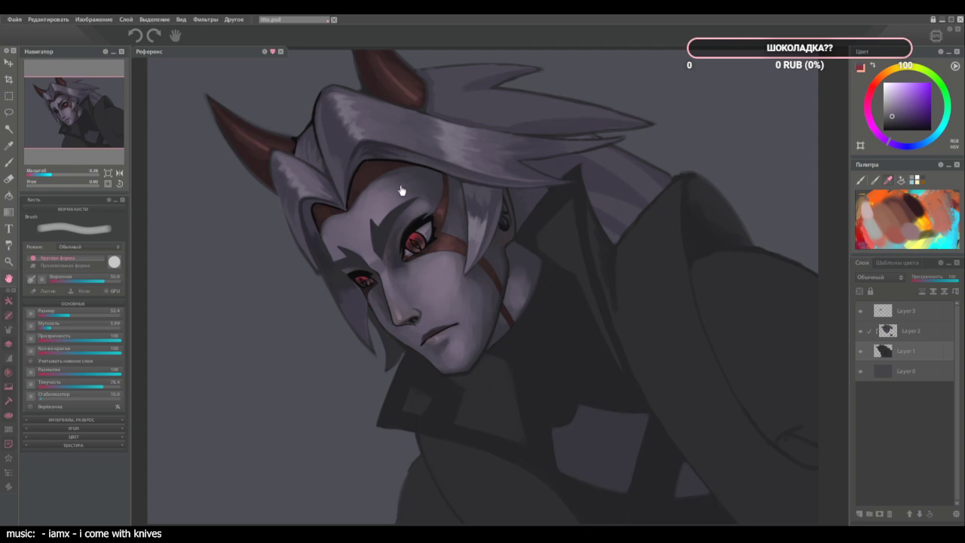
pyautogui.press('b')
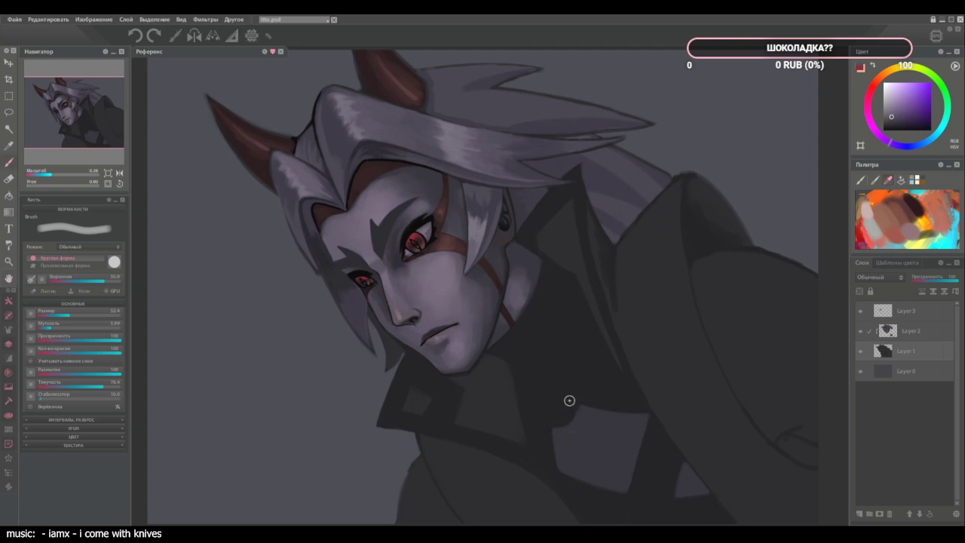
pyautogui.click(907, 334)
pyautogui.moveTo(555, 432)
pyautogui.mouseDown()
pyautogui.moveTo(563, 457)
pyautogui.moveTo(558, 444)
pyautogui.mouseUp()
pyautogui.hotkey('ctrl', 'z')
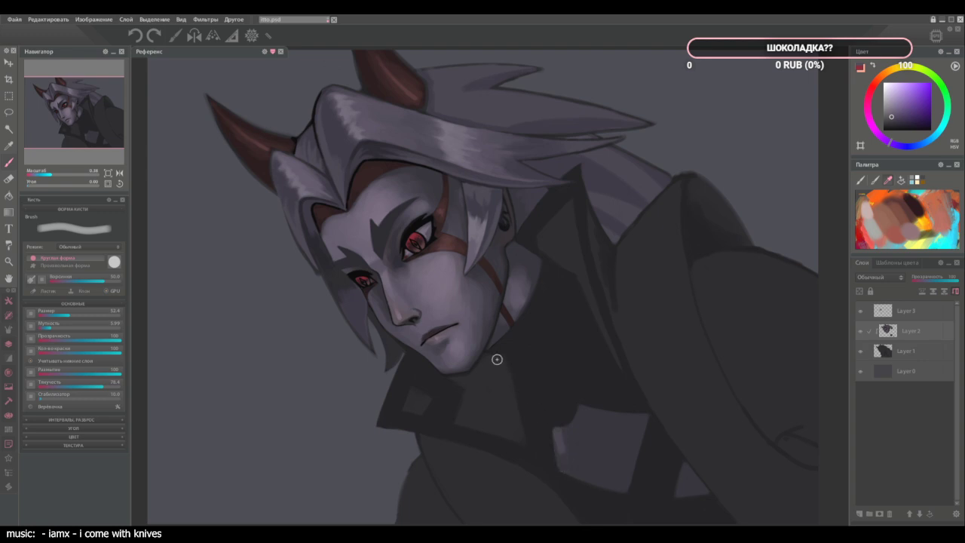
pyautogui.hotkey('ctrl', 'z')
pyautogui.moveTo(552, 425); pyautogui.dragTo(560, 460)
pyautogui.press(']')
pyautogui.press(']')
pyautogui.press(']')
pyautogui.moveTo(560, 427)
pyautogui.mouseDown()
pyautogui.moveTo(582, 483)
pyautogui.moveTo(560, 433)
pyautogui.moveTo(583, 472)
pyautogui.moveTo(578, 441)
pyautogui.moveTo(601, 474)
pyautogui.mouseUp()
# Blend sampled light and shadow tones across the chest cutout, leaving a darker band along its edges.
pyautogui.keyDown('alt'); pyautogui.click(576, 446); pyautogui.keyUp('alt')
pyautogui.moveTo(592, 437); pyautogui.dragTo(616, 482)
pyautogui.keyDown('alt'); pyautogui.click(582, 425); pyautogui.keyUp('alt')
pyautogui.moveTo(582, 425)
pyautogui.mouseDown()
pyautogui.moveTo(629, 486)
pyautogui.moveTo(593, 420)
pyautogui.moveTo(634, 453)
pyautogui.moveTo(617, 434)
pyautogui.moveTo(630, 436)
pyautogui.moveTo(570, 386)
pyautogui.moveTo(559, 396)
pyautogui.moveTo(547, 364)
pyautogui.moveTo(563, 428)
pyautogui.moveTo(618, 492)
pyautogui.moveTo(579, 445)
pyautogui.moveTo(609, 465)
pyautogui.mouseUp()
pyautogui.keyDown('alt'); pyautogui.click(571, 447); pyautogui.keyUp('alt')
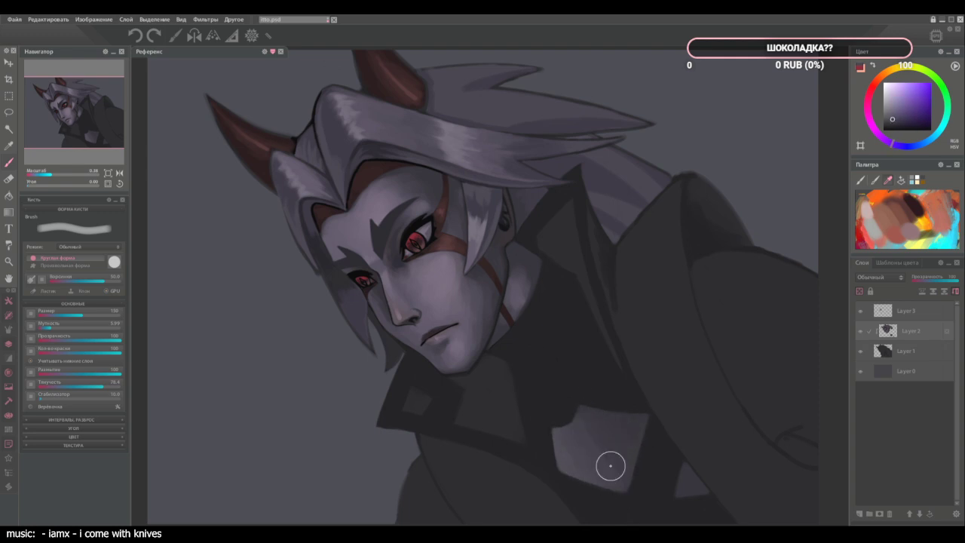
pyautogui.keyDown('alt'); pyautogui.click(585, 428); pyautogui.keyUp('alt')
pyautogui.keyDown('alt'); pyautogui.click(606, 433); pyautogui.keyUp('alt')
pyautogui.moveTo(585, 427)
pyautogui.mouseDown()
pyautogui.moveTo(633, 477)
pyautogui.moveTo(635, 458)
pyautogui.moveTo(564, 431)
pyautogui.moveTo(564, 452)
pyautogui.moveTo(600, 482)
pyautogui.moveTo(569, 430)
pyautogui.moveTo(616, 481)
pyautogui.moveTo(589, 449)
pyautogui.moveTo(643, 451)
pyautogui.mouseUp()
pyautogui.keyDown('alt'); pyautogui.click(612, 433); pyautogui.keyUp('alt')
pyautogui.keyDown('alt'); pyautogui.click(635, 414); pyautogui.keyUp('alt')
pyautogui.keyDown('alt'); pyautogui.click(645, 417); pyautogui.keyUp('alt')
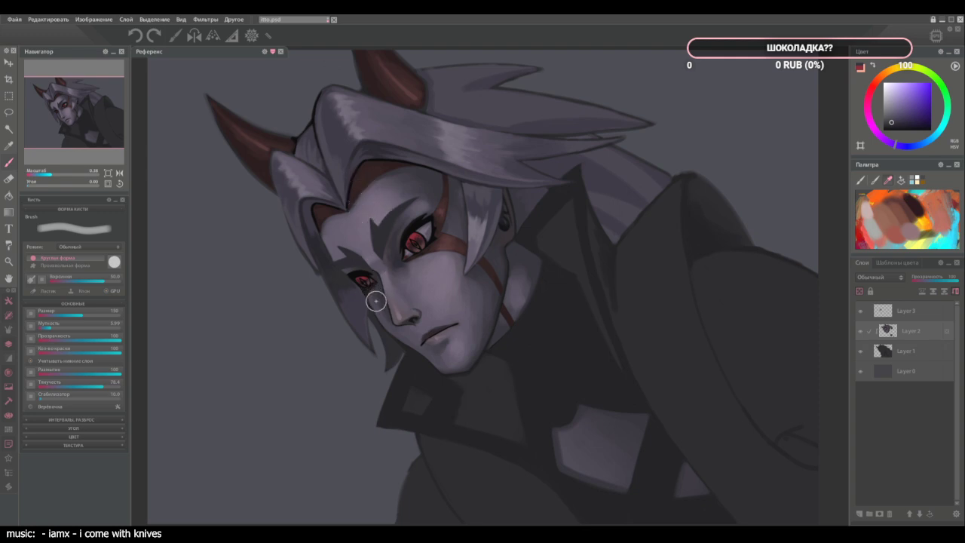
# Shrink the brush and touch up the hair and skin below the far eye with sampled tones.
pyautogui.press('[')
pyautogui.press('[')
pyautogui.press('[')
pyautogui.press('[')
pyautogui.press('[')
pyautogui.keyDown('alt'); pyautogui.click(387, 323); pyautogui.keyUp('alt')
pyautogui.moveTo(395, 288); pyautogui.dragTo(383, 299)
pyautogui.keyDown('alt'); pyautogui.click(371, 290); pyautogui.keyUp('alt')
# Clean up the outer silhouette of the hair near the smaller horn on Layer 1 with the eraser.
pyautogui.click(905, 351)
pyautogui.press('e')
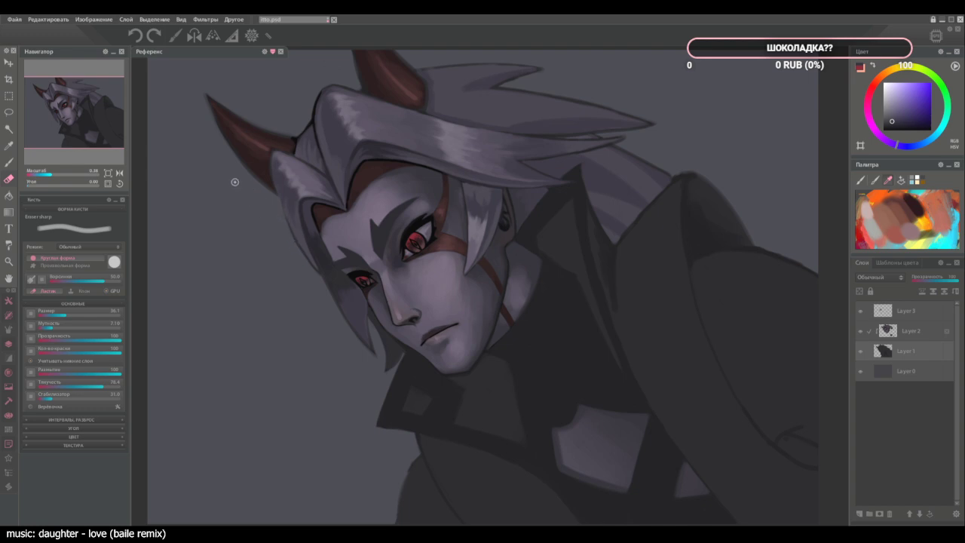
pyautogui.press('b')
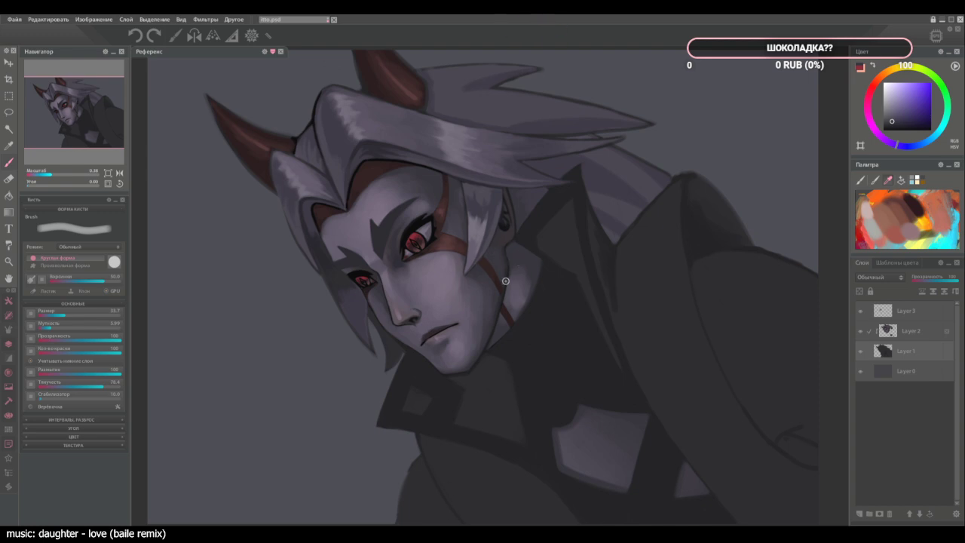
# Shade the lock beside the far eye on Layer 2, varying the brush size to smooth its inner edge.
pyautogui.scroll(5, 309, 260)
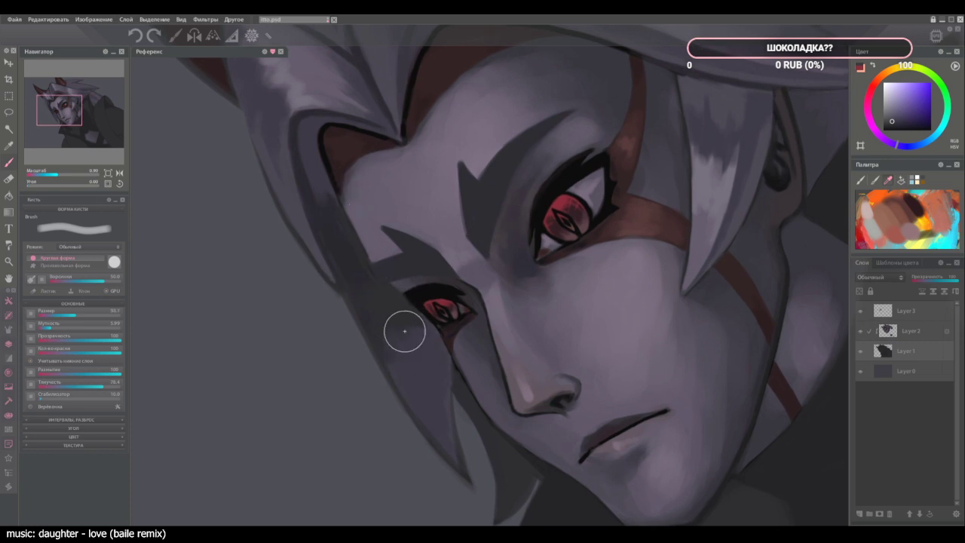
pyautogui.click(901, 331)
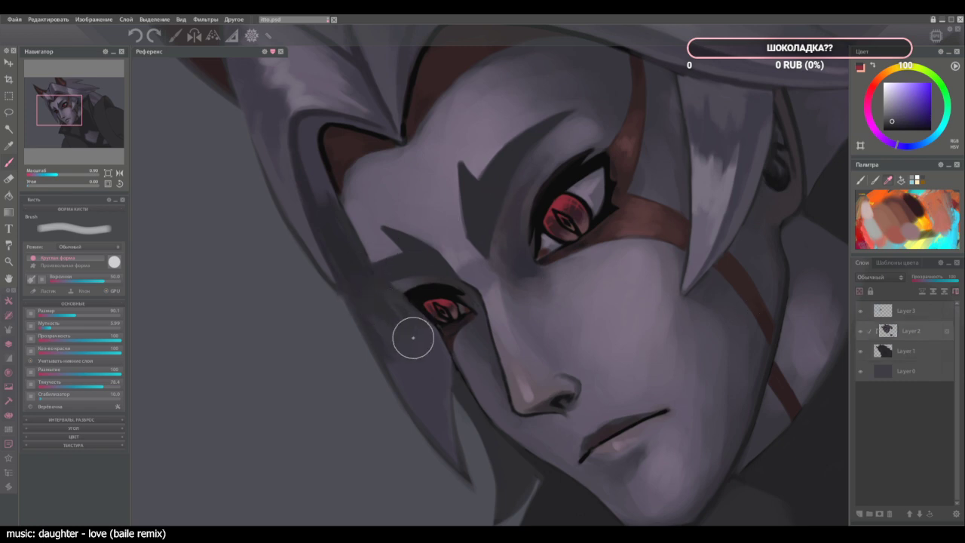
pyautogui.moveTo(371, 297); pyautogui.dragTo(363, 287)
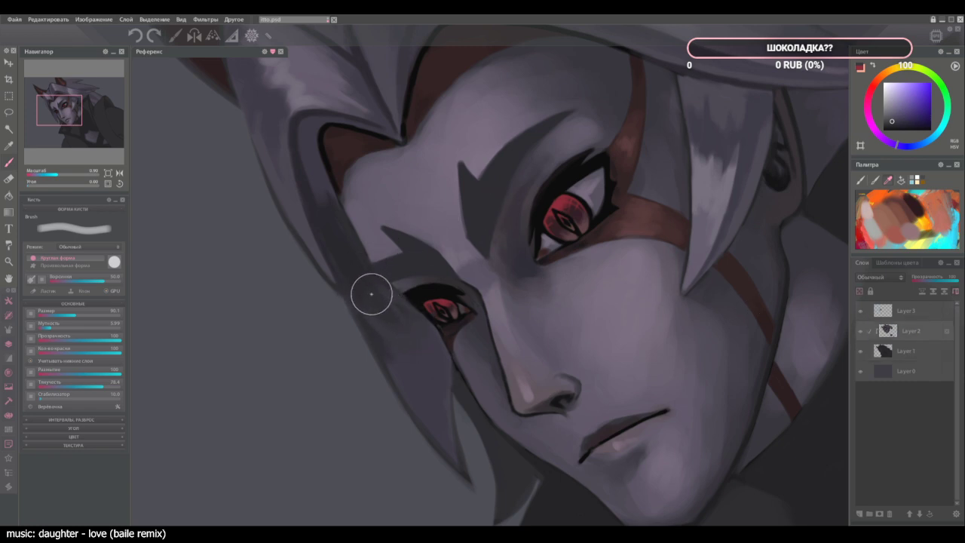
pyautogui.press('[')
pyautogui.press('[')
pyautogui.press('[')
pyautogui.press('[')
pyautogui.press('[')
pyautogui.press('[')
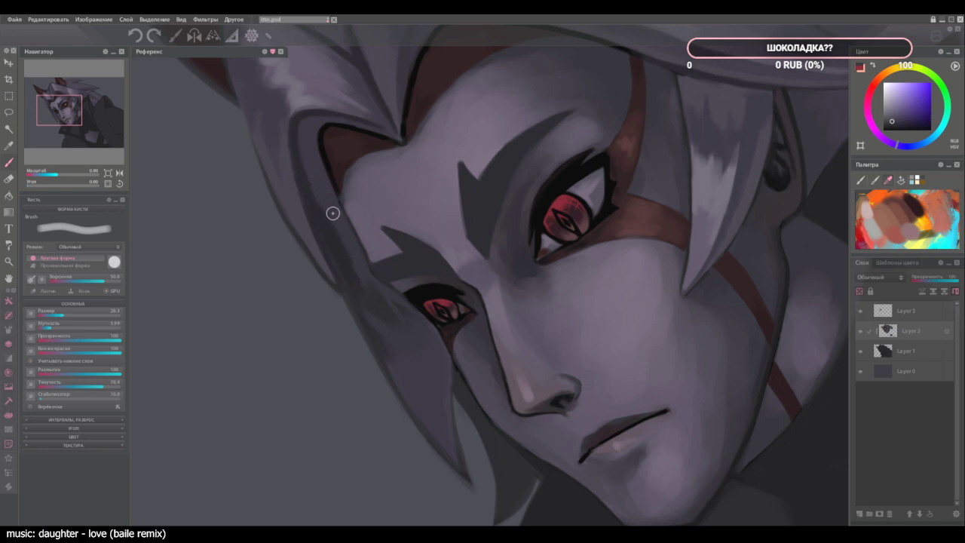
pyautogui.press(']')
pyautogui.press(']')
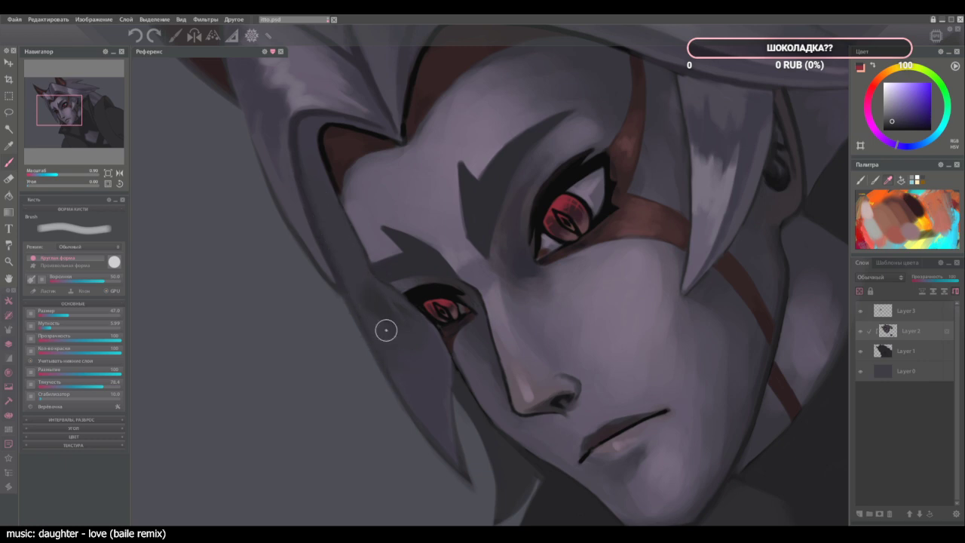
# Toggle Layer 3's visibility to check its contents, and return to Layer 2.
pyautogui.click(903, 314)
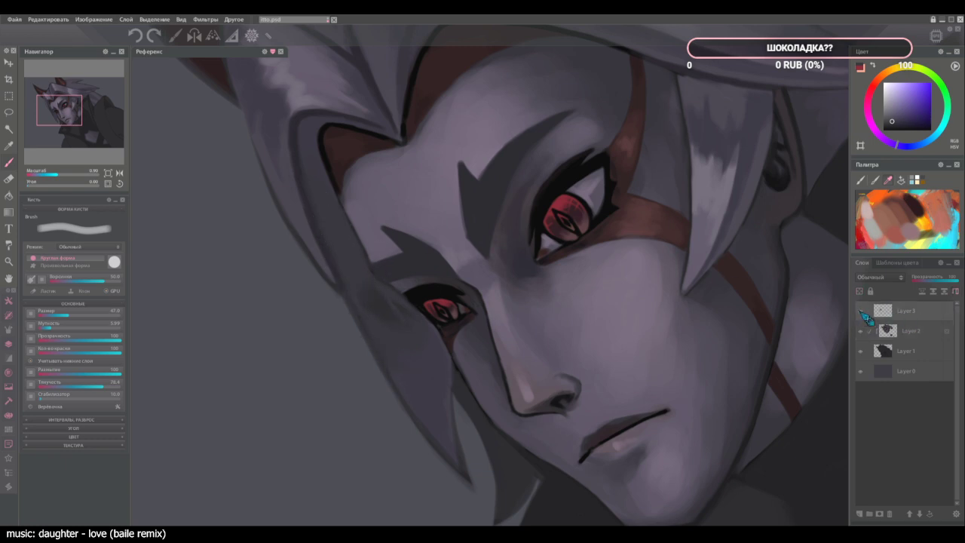
pyautogui.click(861, 311)
pyautogui.click(861, 311)
pyautogui.click(906, 335)
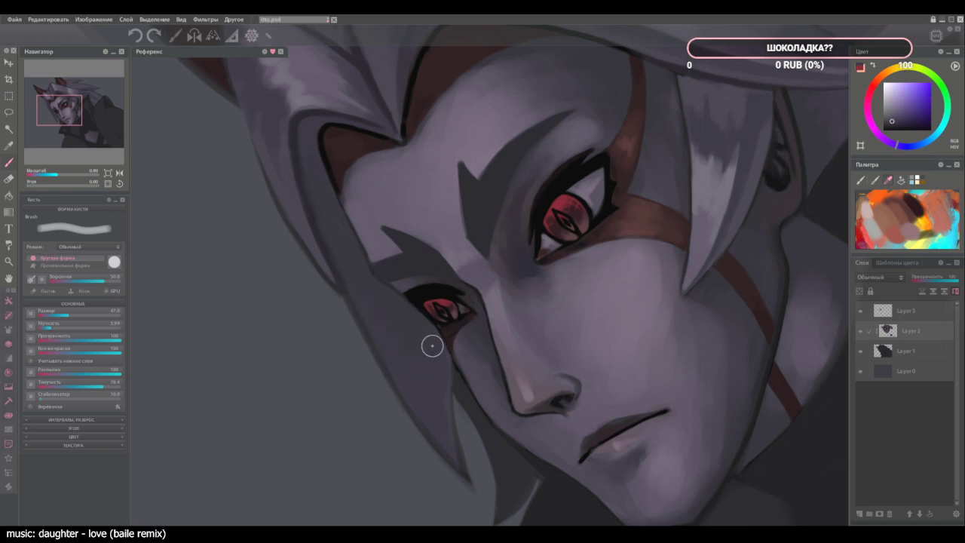
# Even out the lock beside the far eye and its border with the face using sampled hair tones.
pyautogui.keyDown('alt'); pyautogui.click(436, 409); pyautogui.keyUp('alt')
pyautogui.keyDown('alt'); pyautogui.click(334, 215); pyautogui.keyUp('alt')
pyautogui.keyDown('alt'); pyautogui.click(427, 385); pyautogui.keyUp('alt')
pyautogui.moveTo(387, 259); pyautogui.dragTo(398, 295)
pyautogui.keyDown('alt'); pyautogui.click(455, 388); pyautogui.keyUp('alt')
# Refine the far cheek's outline and the outer edge of the adjacent lock on Layer 1 with brush and eraser.
pyautogui.click(911, 352)
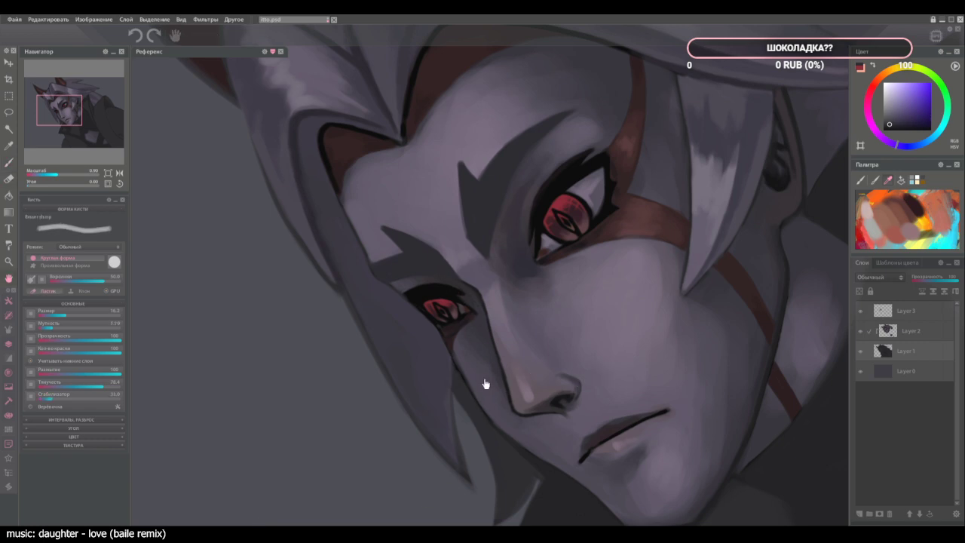
pyautogui.moveTo(489, 395); pyautogui.dragTo(457, 304)
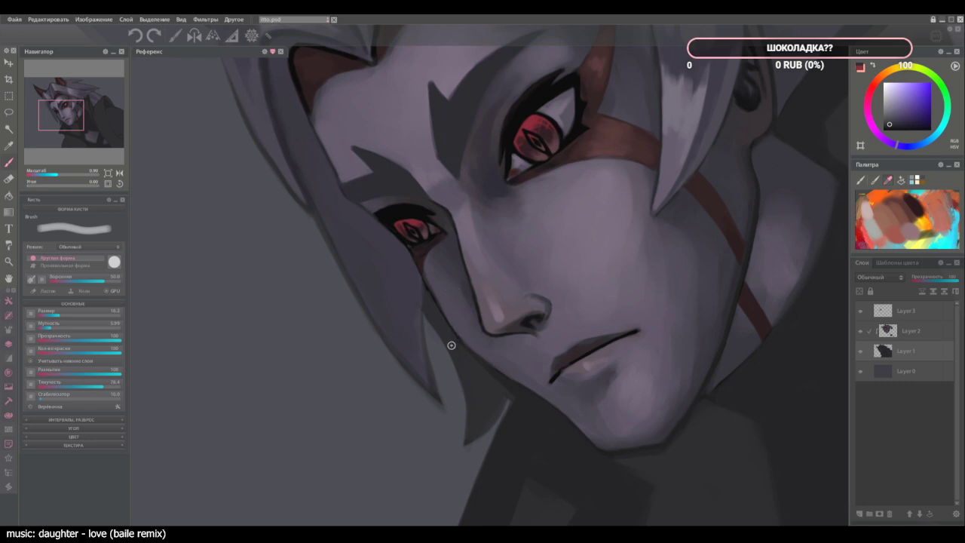
pyautogui.press('e')
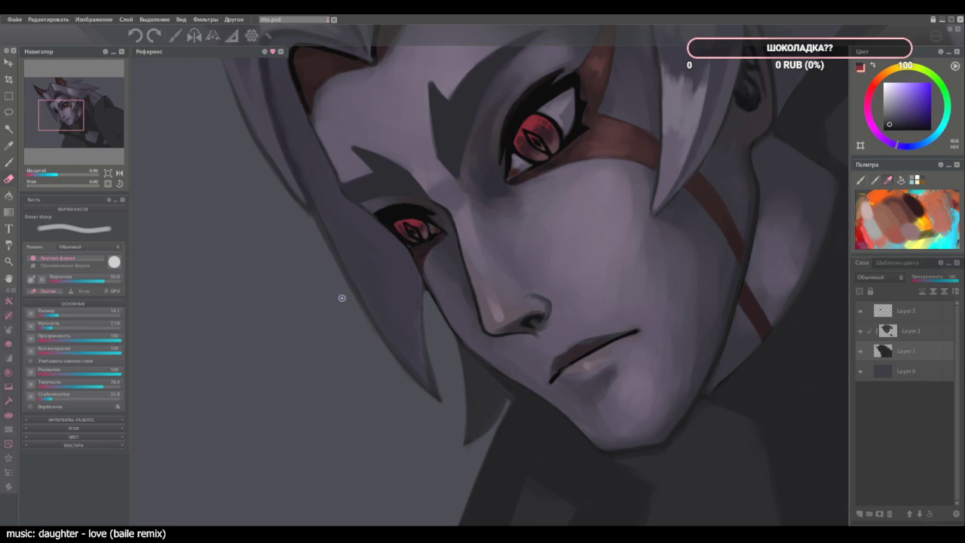
pyautogui.press('b')
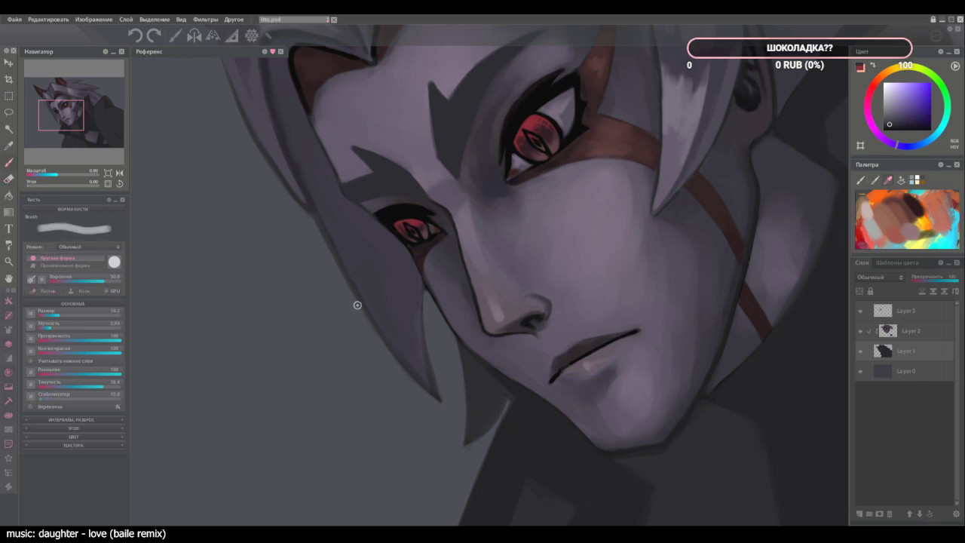
pyautogui.scroll(-3, 358, 305)
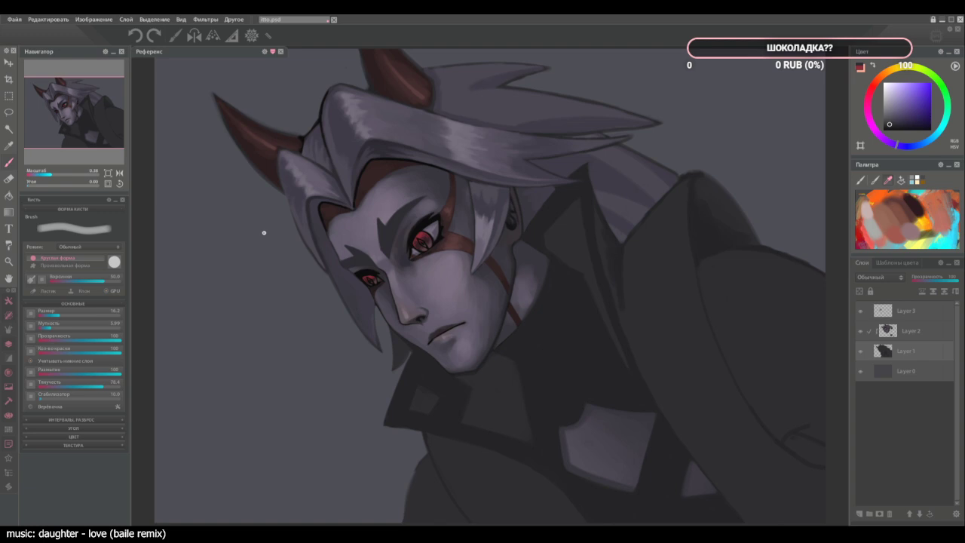
# Darken the inside of the near collar's fold on Layer 2 with sampled coat tones.
pyautogui.click(907, 332)
pyautogui.keyDown('alt'); pyautogui.click(558, 241); pyautogui.keyUp('alt')
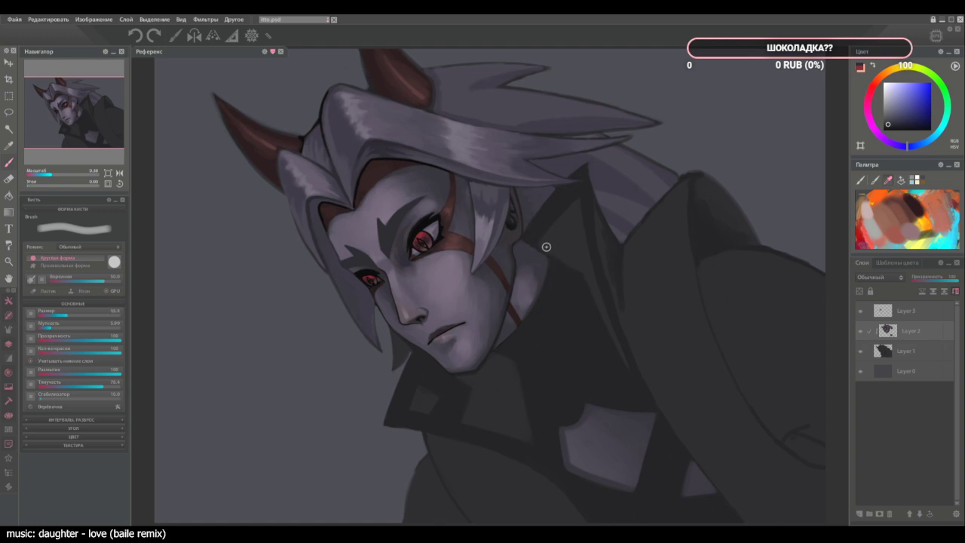
pyautogui.press('[')
pyautogui.keyDown('alt'); pyautogui.click(621, 299); pyautogui.keyUp('alt')
pyautogui.press('[')
pyautogui.press('[')
pyautogui.moveTo(632, 246); pyautogui.dragTo(646, 302)
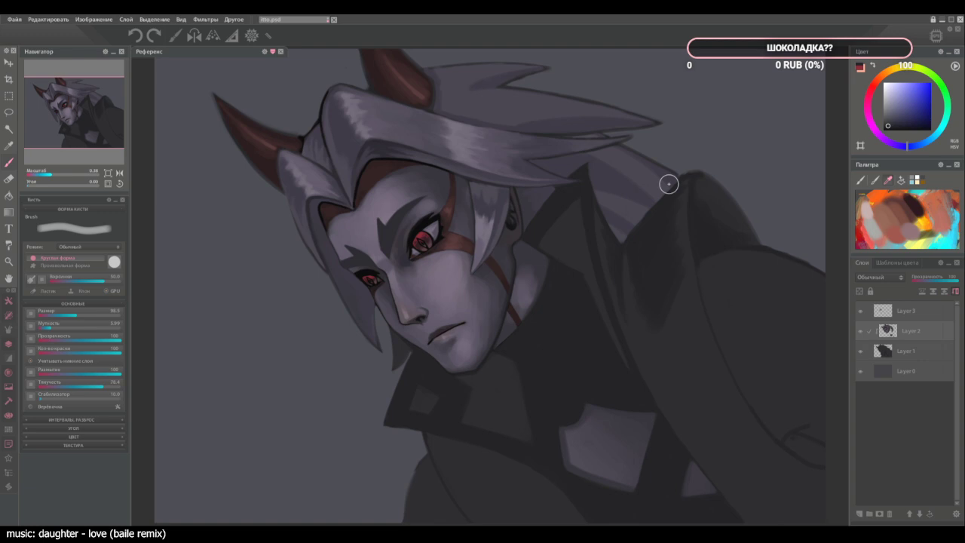
# Extend the dark coat tone down the near lapel with broad strokes from a larger brush.
pyautogui.press(']')
pyautogui.press(']')
pyautogui.press(']')
pyautogui.keyDown('alt'); pyautogui.click(666, 272); pyautogui.keyUp('alt')
pyautogui.moveTo(679, 325); pyautogui.dragTo(678, 305)
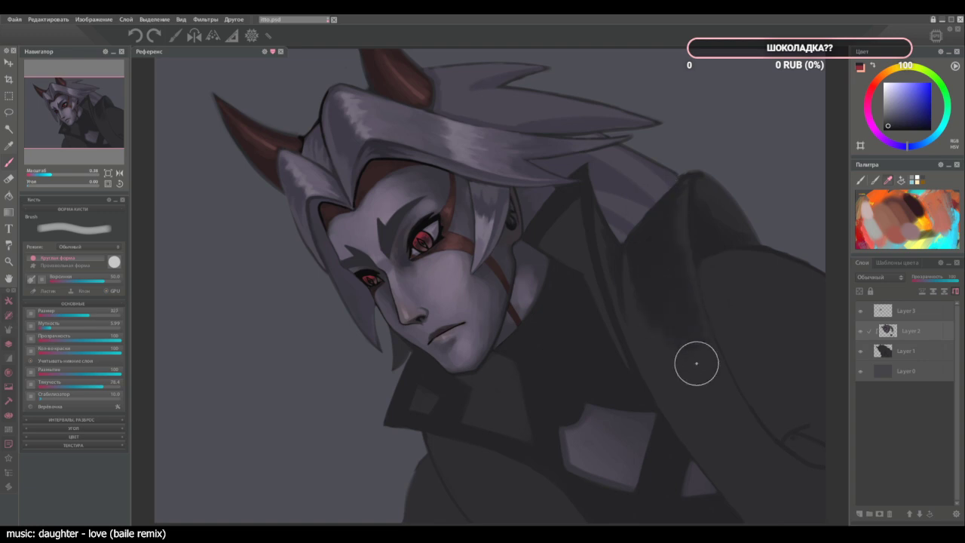
pyautogui.keyDown('alt'); pyautogui.click(675, 275); pyautogui.keyUp('alt')
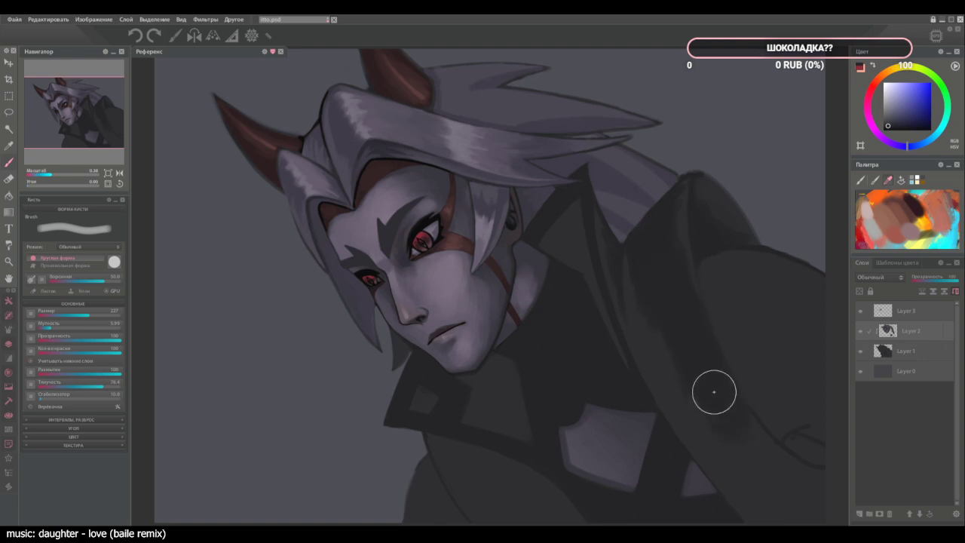
pyautogui.moveTo(715, 392); pyautogui.dragTo(746, 445)
pyautogui.moveTo(689, 359); pyautogui.dragTo(719, 428)
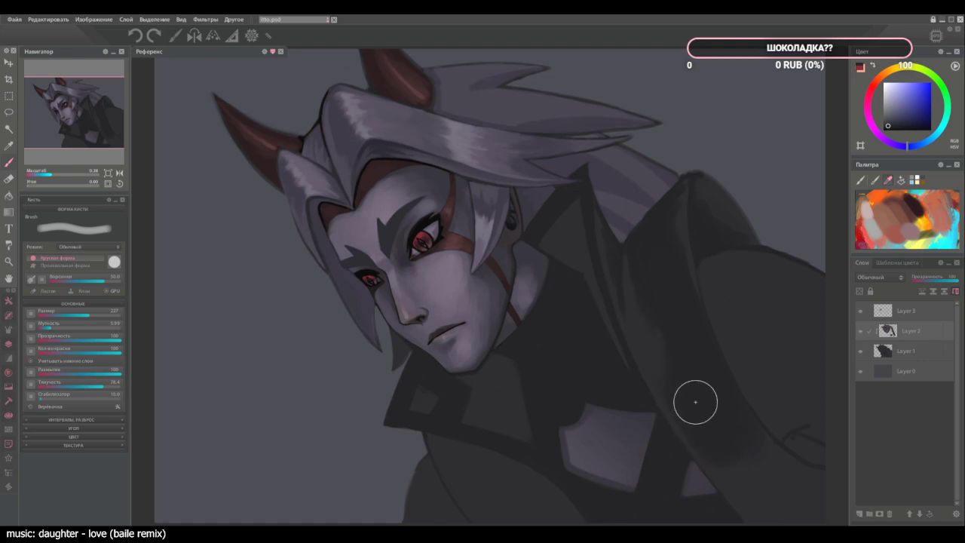
# Refine the near lapel's edges and the thin fold lines below the collar notch with a smaller brush.
pyautogui.keyDown('alt'); pyautogui.click(630, 285); pyautogui.keyUp('alt')
pyautogui.press('[')
pyautogui.press('[')
pyautogui.press('[')
pyautogui.press('[')
pyautogui.press('[')
pyautogui.press('[')
pyautogui.press('[')
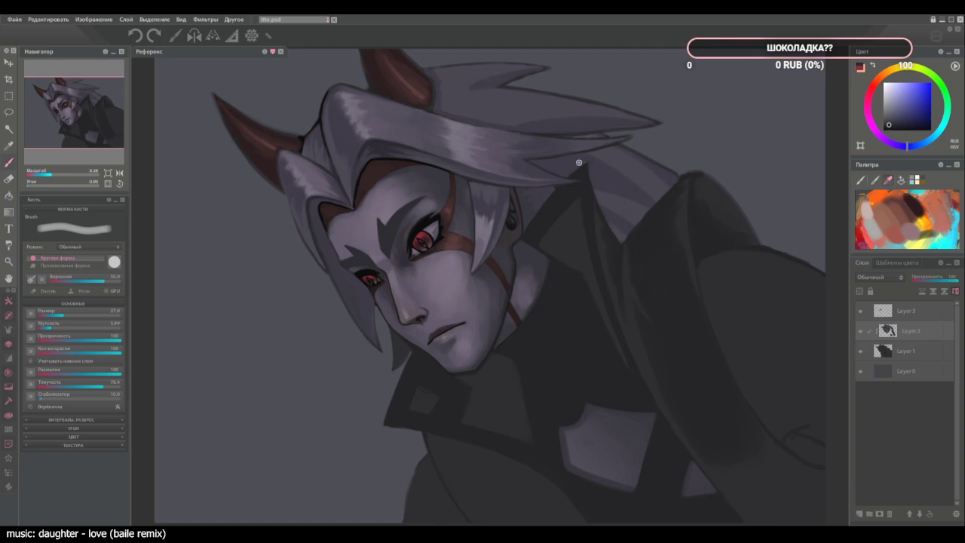
# Blend the collar's folds and darken the lower coat below the near lapel with sampled dark tones, varying the brush size.
pyautogui.press(']')
pyautogui.press(']')
pyautogui.press(']')
pyautogui.press(']')
pyautogui.press(']')
pyautogui.keyDown('alt'); pyautogui.click(647, 275); pyautogui.keyUp('alt')
pyautogui.moveTo(644, 273)
pyautogui.mouseDown()
pyautogui.moveTo(646, 319)
pyautogui.moveTo(645, 306)
pyautogui.mouseUp()
pyautogui.press('[')
pyautogui.press('[')
pyautogui.press('[')
# Block in dark shading across the coat's lower front below the far collar with a much larger brush.
pyautogui.press(']')
pyautogui.press(']')
pyautogui.press(']')
pyautogui.press(']')
pyautogui.press(']')
pyautogui.press(']')
pyautogui.press(']')
pyautogui.press(']')
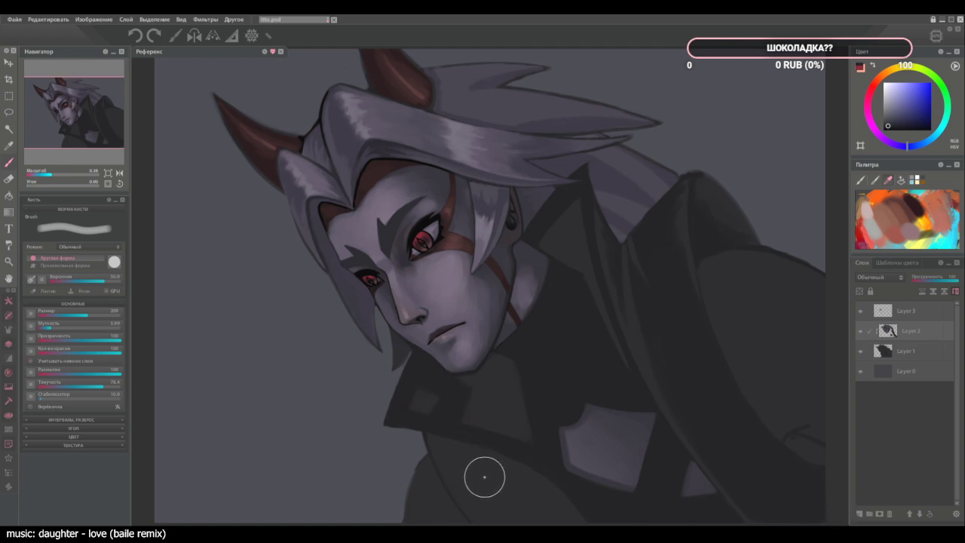
pyautogui.moveTo(487, 476)
pyautogui.mouseDown()
pyautogui.moveTo(513, 490)
pyautogui.moveTo(476, 470)
pyautogui.moveTo(529, 492)
pyautogui.moveTo(495, 476)
pyautogui.moveTo(561, 520)
pyautogui.mouseUp()
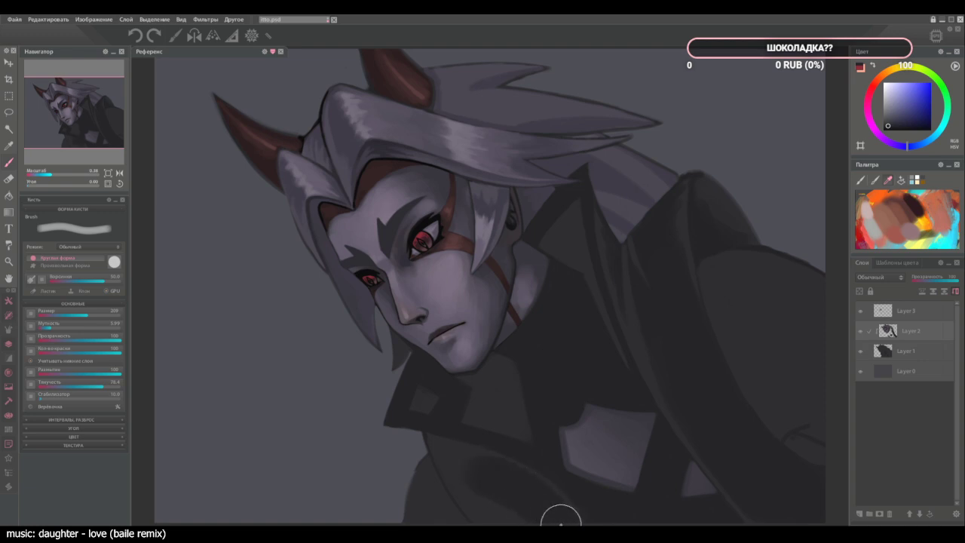
# Even out the lower coat front's dark shading up to its edge line with a smaller brush.
pyautogui.press('[')
pyautogui.press('[')
pyautogui.press('[')
pyautogui.press('[')
pyautogui.press('[')
pyautogui.press(']')
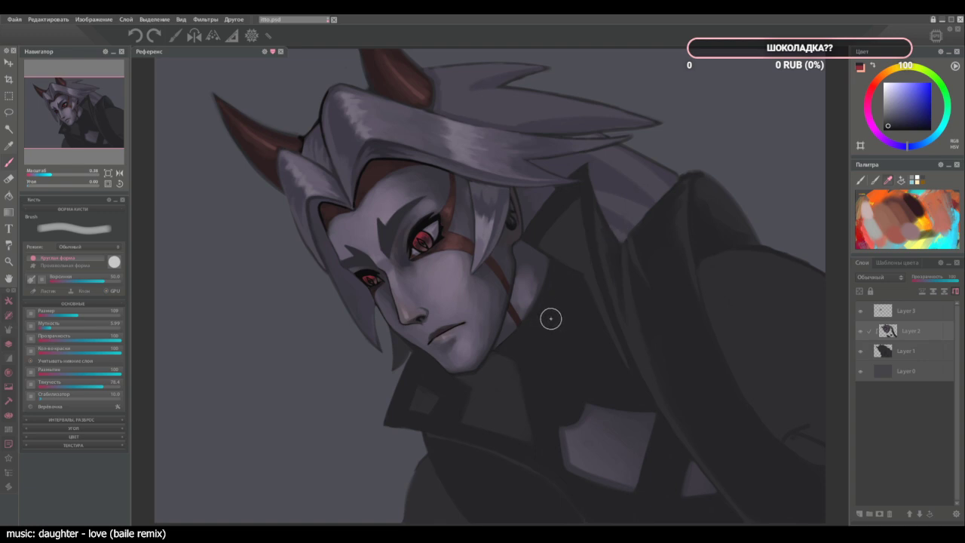
# Try violet strokes based on a sampled hair tone on the near shoulder, and undo them.
pyautogui.keyDown('alt'); pyautogui.click(615, 170); pyautogui.keyUp('alt')
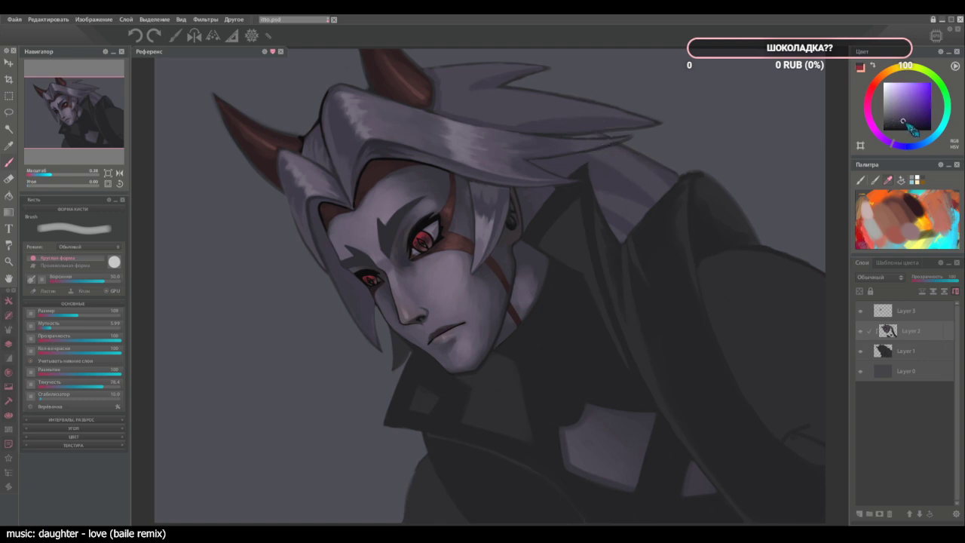
pyautogui.moveTo(756, 282); pyautogui.dragTo(791, 300)
pyautogui.hotkey('ctrl', 'z')
pyautogui.moveTo(903, 122); pyautogui.dragTo(898, 120)
pyautogui.moveTo(770, 293)
pyautogui.mouseDown()
pyautogui.moveTo(757, 284)
pyautogui.moveTo(784, 302)
pyautogui.mouseUp()
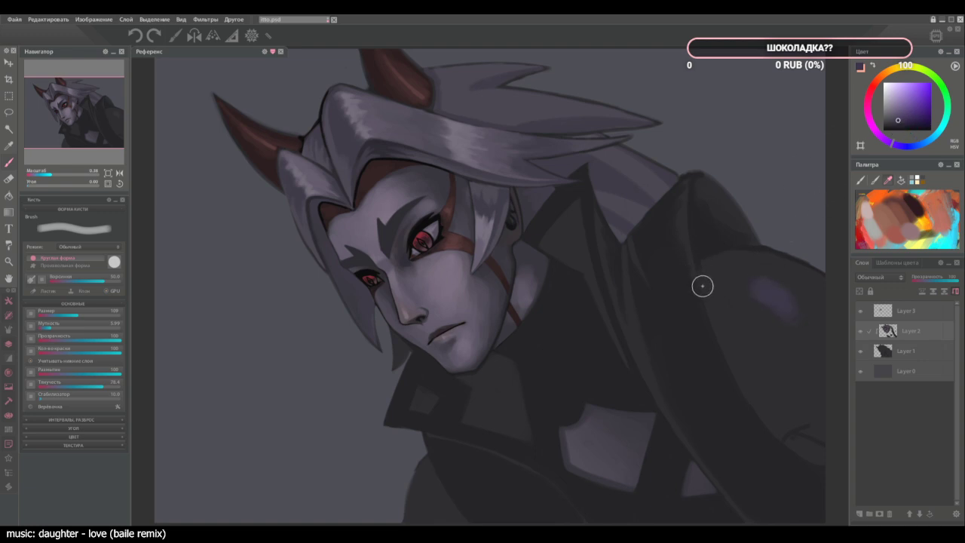
pyautogui.hotkey('ctrl', 'z')
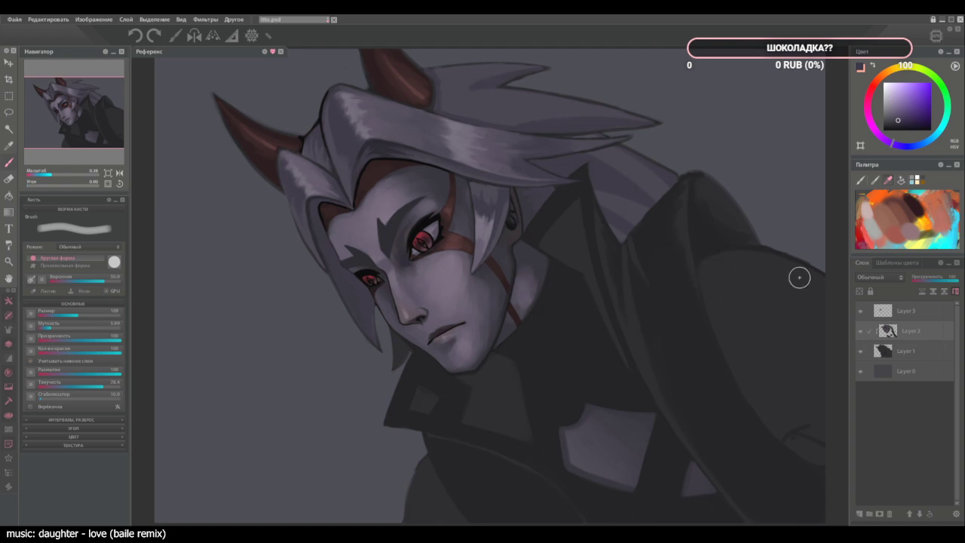
# Place a violet test swatch on the background beside the near collar and add a darker violet over it on Layer 2.
pyautogui.moveTo(786, 180); pyautogui.dragTo(763, 175)
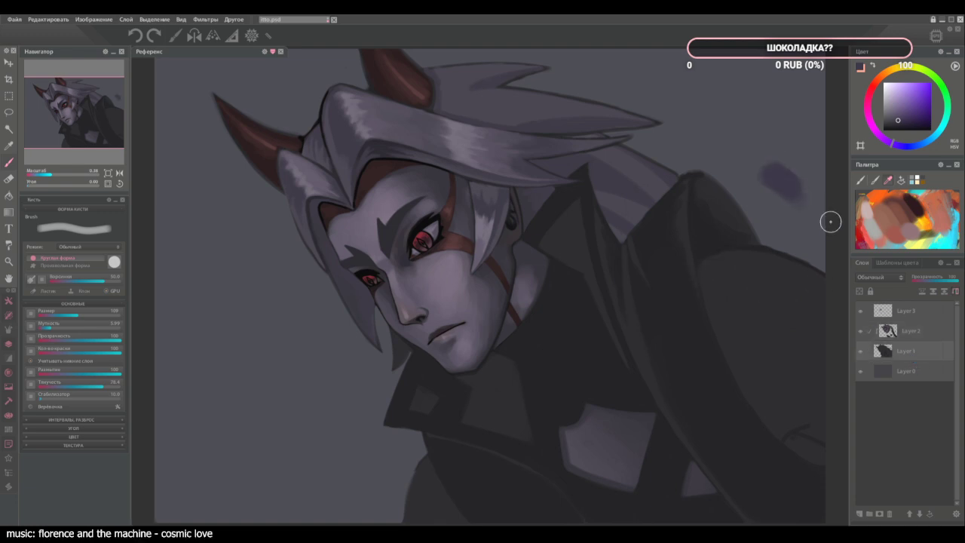
pyautogui.click(912, 332)
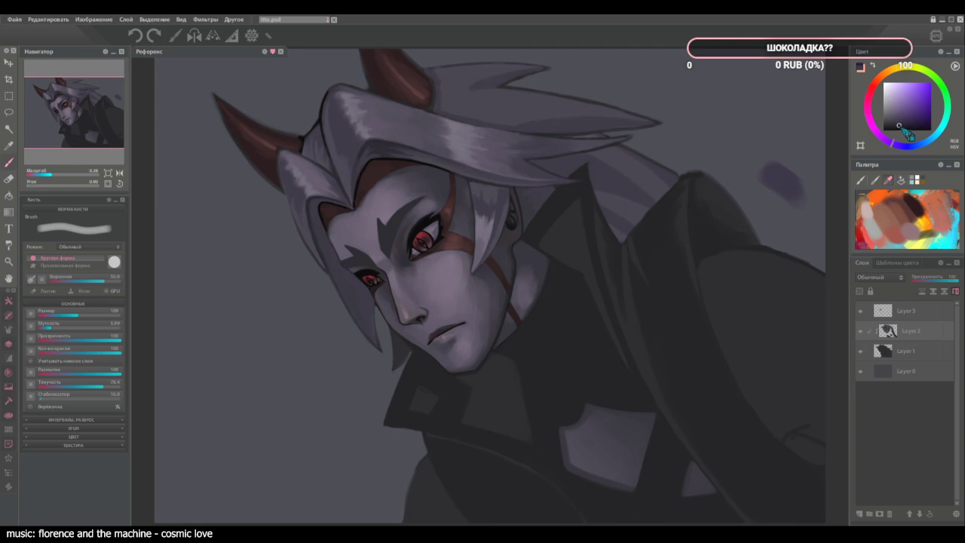
pyautogui.click(898, 125)
pyautogui.moveTo(771, 175); pyautogui.dragTo(795, 196)
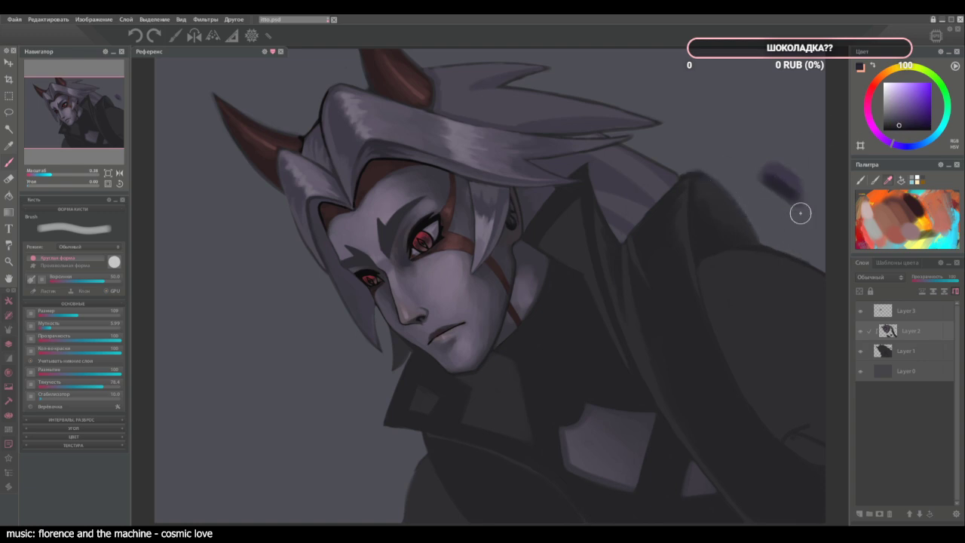
pyautogui.moveTo(790, 331); pyautogui.dragTo(771, 312)
pyautogui.hotkey('ctrl', 'z')
# Define the long vertical fold on the near lapel with a small brush and sampled coat tones.
pyautogui.keyDown('alt'); pyautogui.click(685, 248); pyautogui.keyUp('alt')
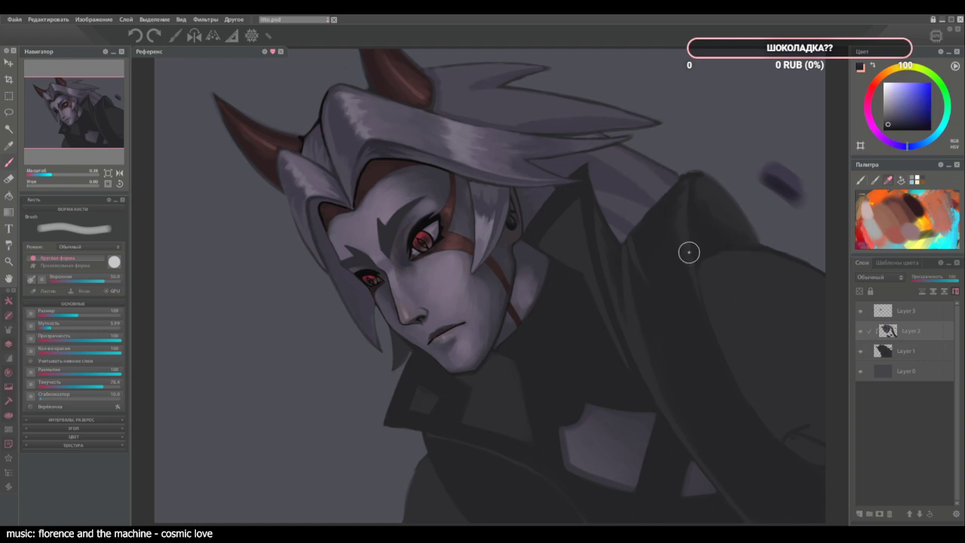
pyautogui.press('[')
pyautogui.press('[')
pyautogui.press('[')
pyautogui.press('[')
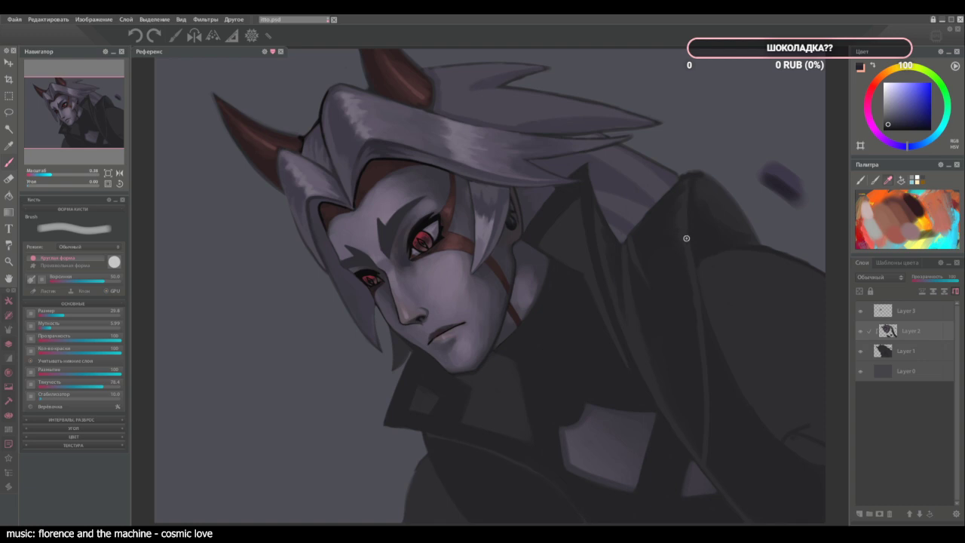
pyautogui.moveTo(702, 431)
pyautogui.mouseDown()
pyautogui.moveTo(696, 457)
pyautogui.moveTo(700, 415)
pyautogui.mouseUp()
pyautogui.keyDown('alt'); pyautogui.click(693, 439); pyautogui.keyUp('alt')
pyautogui.keyDown('alt'); pyautogui.click(720, 377); pyautogui.keyUp('alt')
# Clean the far sleeve's outer contour on Layer 1 with a sampled dark coat tone.
pyautogui.keyDown('alt'); pyautogui.click(767, 189); pyautogui.keyUp('alt')
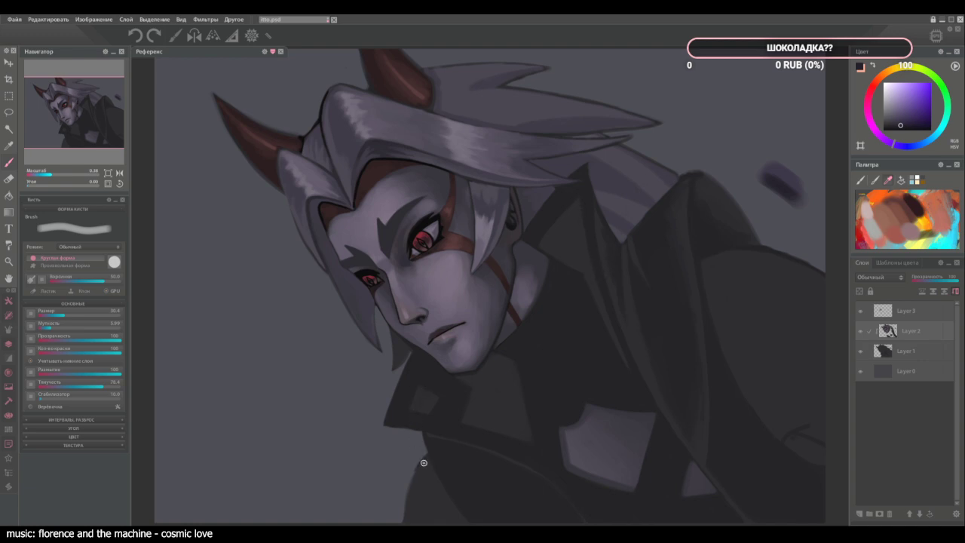
pyautogui.click(902, 347)
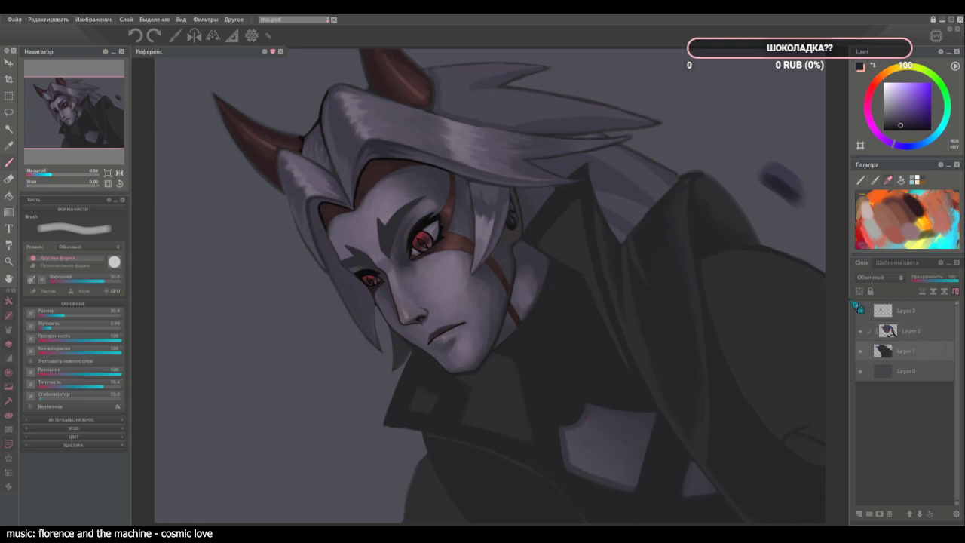
pyautogui.keyDown('alt'); pyautogui.click(427, 489); pyautogui.keyUp('alt')
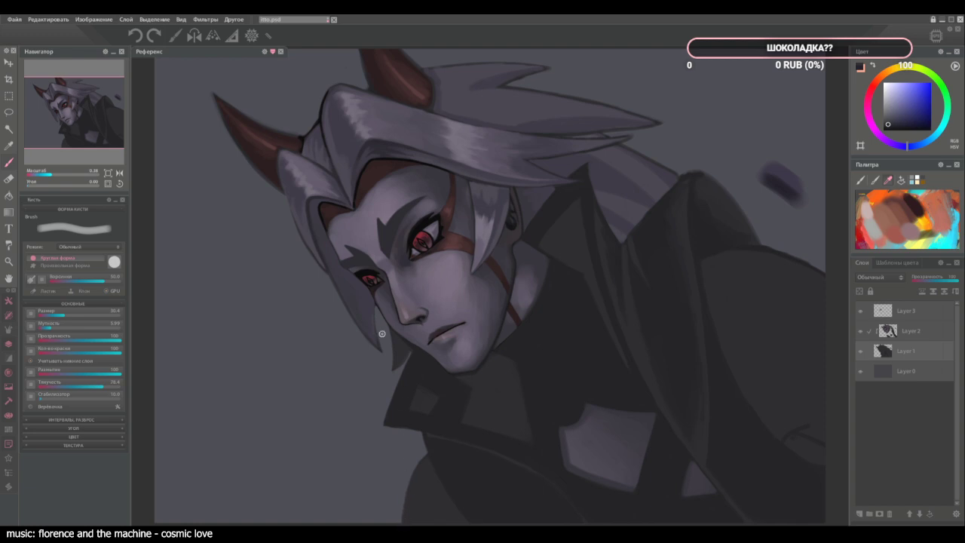
# Paint the far sleeve dark violet on Layer 2 with the tone sampled from the test swatch and a larger brush.
pyautogui.keyDown('alt'); pyautogui.click(763, 171); pyautogui.keyUp('alt')
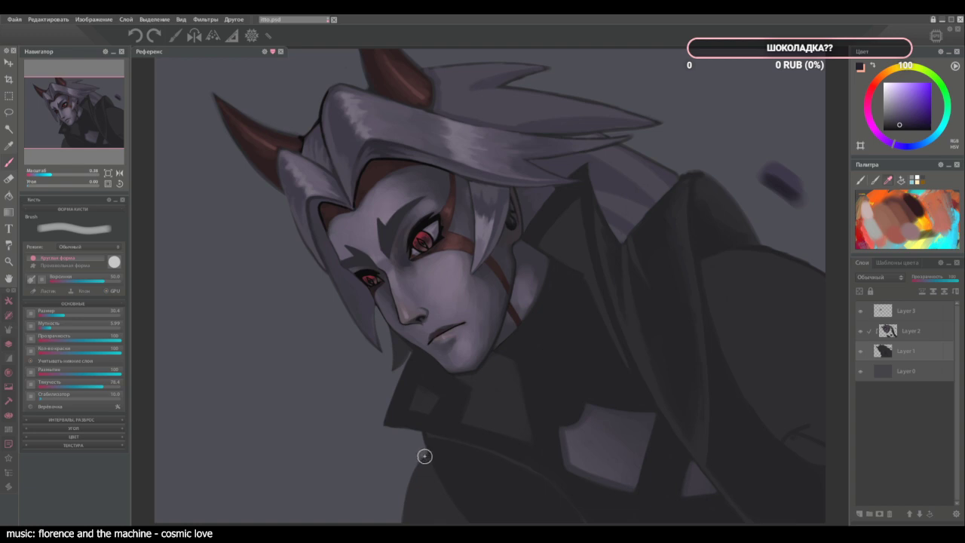
pyautogui.press(']')
pyautogui.press(']')
pyautogui.press(']')
pyautogui.moveTo(424, 456)
pyautogui.mouseDown()
pyautogui.moveTo(420, 491)
pyautogui.moveTo(412, 463)
pyautogui.mouseUp()
pyautogui.hotkey('ctrl', 'z')
pyautogui.click(901, 334)
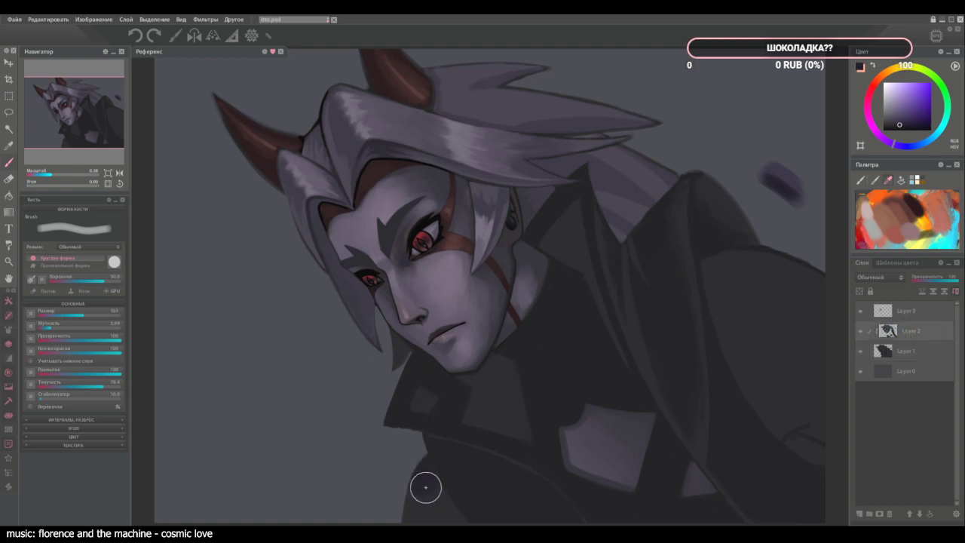
pyautogui.moveTo(426, 487)
pyautogui.mouseDown()
pyautogui.moveTo(417, 463)
pyautogui.moveTo(434, 501)
pyautogui.moveTo(415, 465)
pyautogui.moveTo(437, 504)
pyautogui.mouseUp()
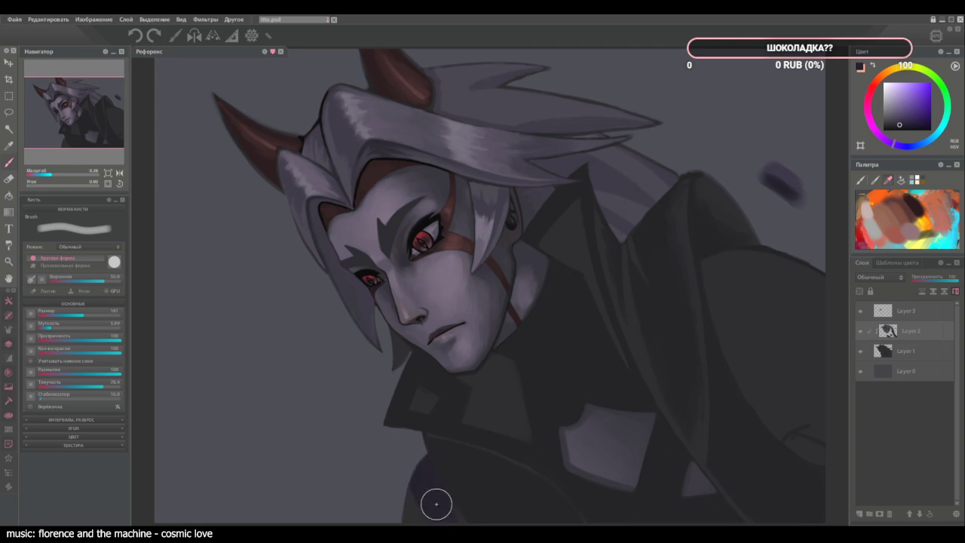
pyautogui.moveTo(401, 466); pyautogui.dragTo(384, 411)
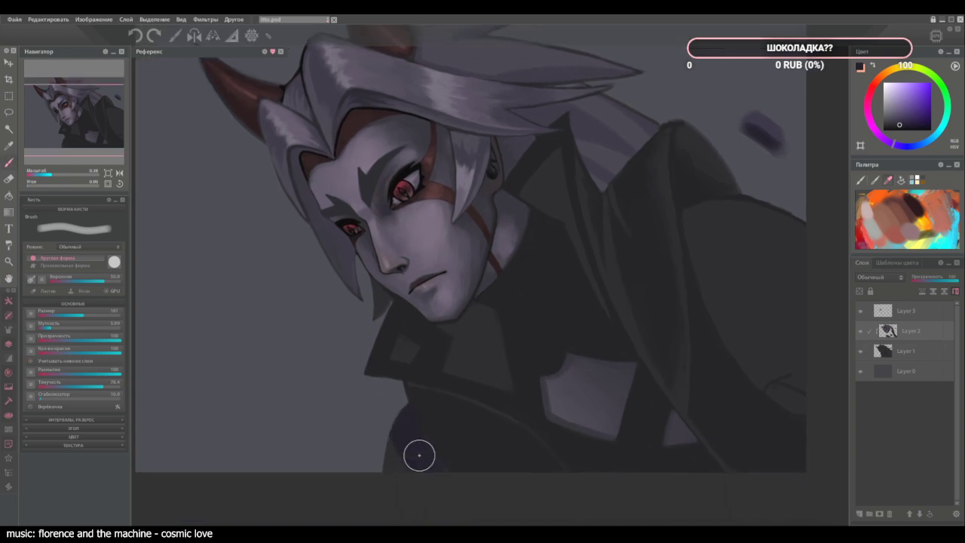
pyautogui.moveTo(419, 455)
pyautogui.mouseDown()
pyautogui.moveTo(438, 481)
pyautogui.moveTo(383, 437)
pyautogui.moveTo(395, 485)
pyautogui.moveTo(386, 459)
pyautogui.mouseUp()
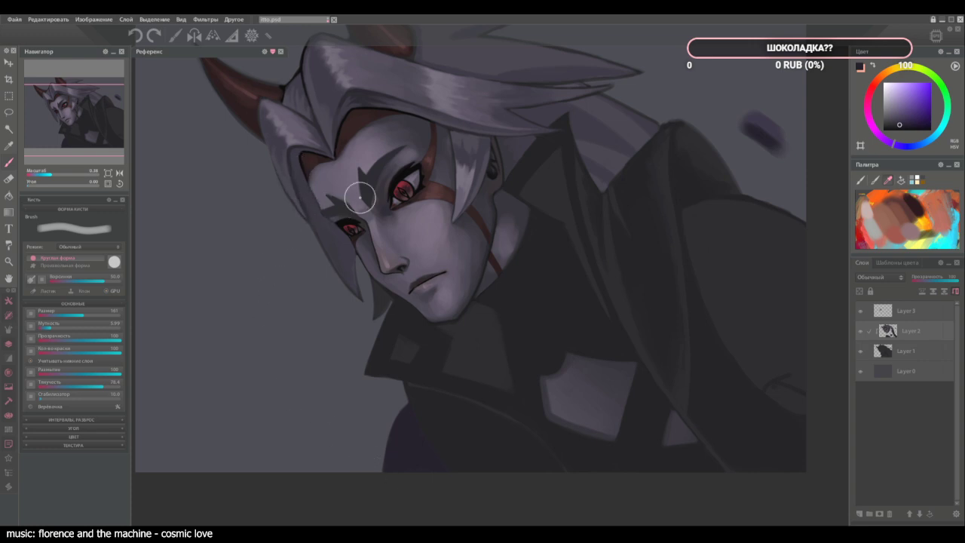
# Outline the near sleeve and its creases in dark violet, and clean up the shoulder's joint with the collar on Layer 1.
pyautogui.moveTo(720, 235)
pyautogui.mouseDown()
pyautogui.moveTo(726, 308)
pyautogui.moveTo(701, 244)
pyautogui.moveTo(730, 324)
pyautogui.moveTo(703, 253)
pyautogui.moveTo(745, 353)
pyautogui.moveTo(730, 321)
pyautogui.moveTo(750, 345)
pyautogui.moveTo(740, 323)
pyautogui.moveTo(736, 350)
pyautogui.mouseUp()
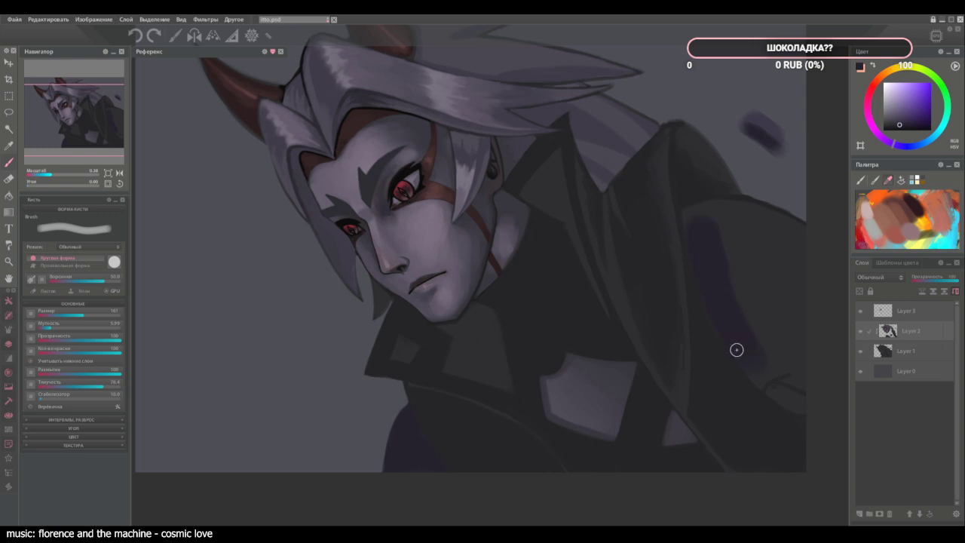
pyautogui.press('[')
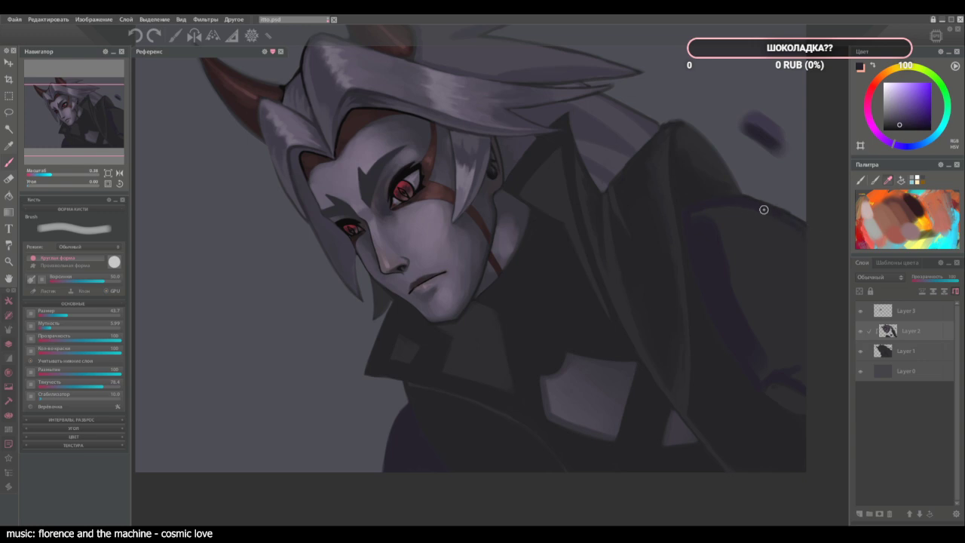
pyautogui.click(905, 351)
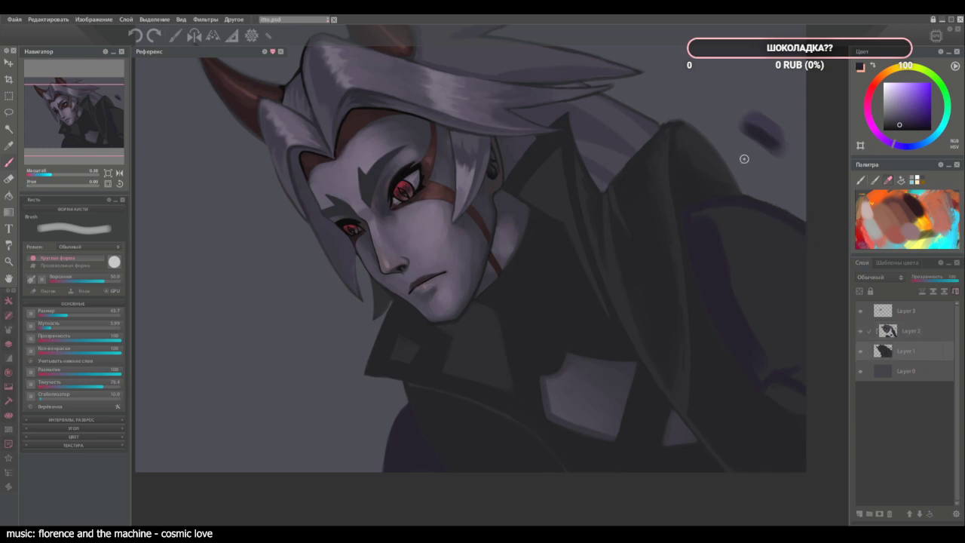
pyautogui.press('e')
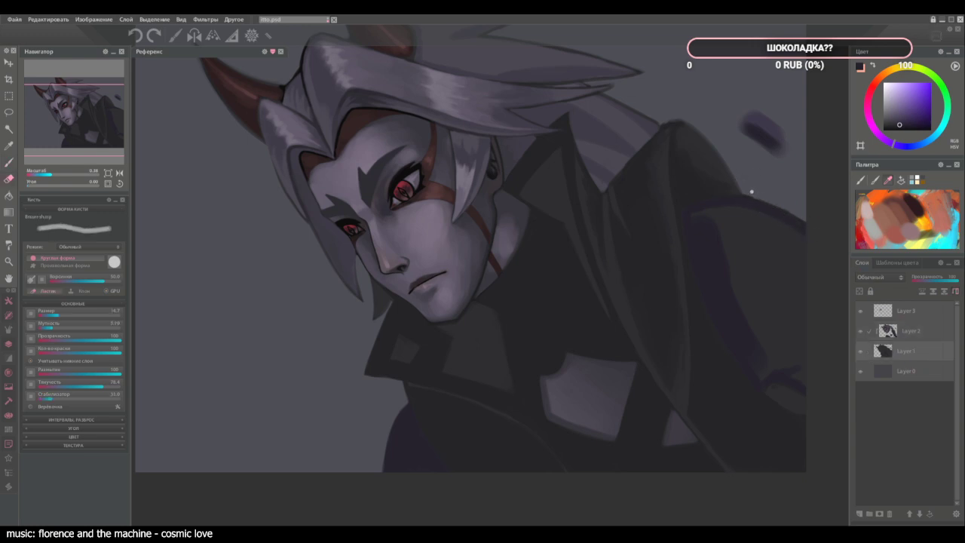
pyautogui.press(']')
pyautogui.press('b')
pyautogui.press(']')
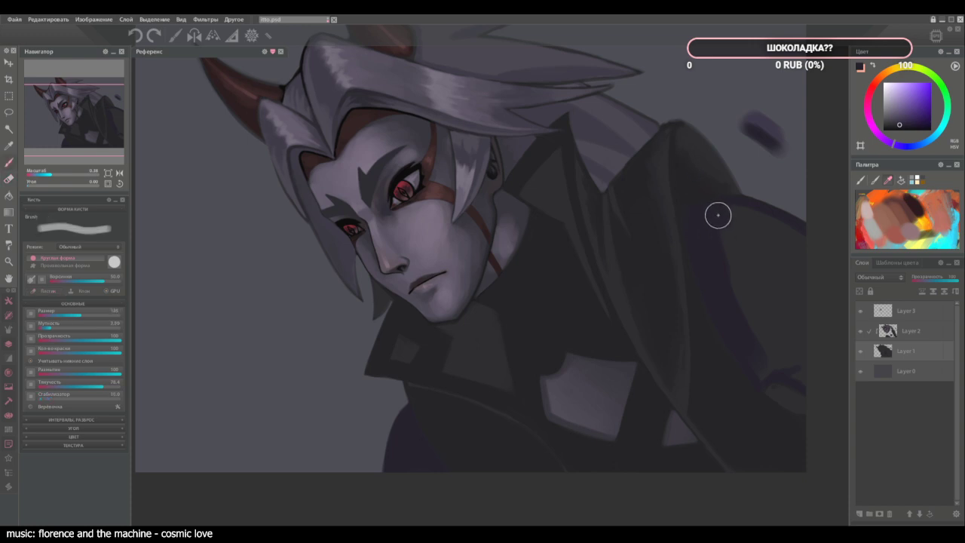
# Fill the rest of the near sleeve with dark violet on Layer 2.
pyautogui.click(908, 330)
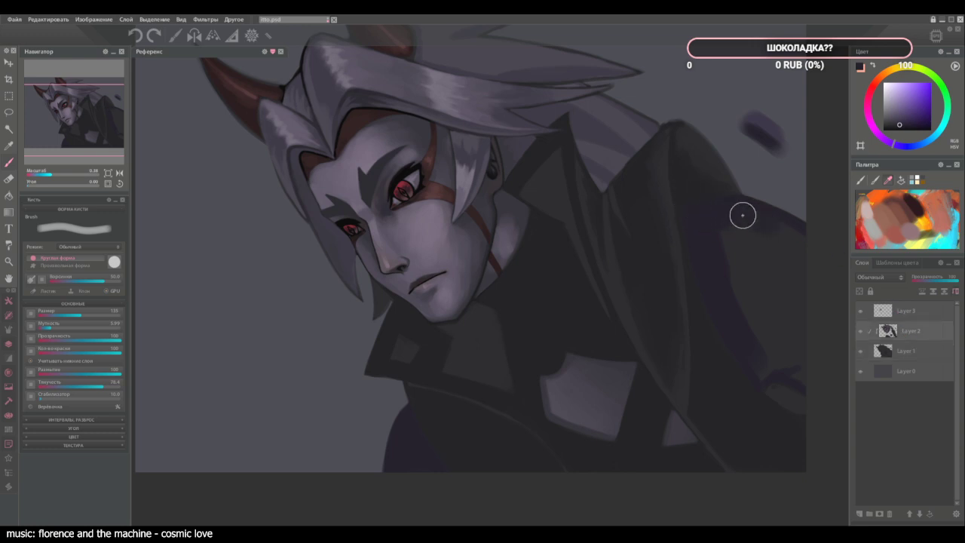
pyautogui.moveTo(767, 227)
pyautogui.mouseDown()
pyautogui.moveTo(806, 252)
pyautogui.moveTo(762, 246)
pyautogui.moveTo(739, 299)
pyautogui.moveTo(729, 245)
pyautogui.moveTo(749, 216)
pyautogui.moveTo(733, 209)
pyautogui.moveTo(791, 217)
pyautogui.moveTo(783, 246)
pyautogui.moveTo(781, 234)
pyautogui.moveTo(788, 238)
pyautogui.moveTo(766, 243)
pyautogui.moveTo(793, 255)
pyautogui.moveTo(757, 233)
pyautogui.moveTo(776, 299)
pyautogui.moveTo(754, 330)
pyautogui.moveTo(719, 272)
pyautogui.moveTo(725, 297)
pyautogui.moveTo(746, 311)
pyautogui.moveTo(748, 219)
pyautogui.moveTo(750, 346)
pyautogui.moveTo(761, 361)
pyautogui.moveTo(814, 384)
pyautogui.mouseUp()
pyautogui.moveTo(778, 345)
pyautogui.mouseDown()
pyautogui.moveTo(755, 302)
pyautogui.moveTo(765, 355)
pyautogui.moveTo(767, 338)
pyautogui.moveTo(743, 332)
pyautogui.moveTo(739, 324)
pyautogui.moveTo(764, 351)
pyautogui.moveTo(794, 357)
pyautogui.moveTo(813, 376)
pyautogui.moveTo(791, 310)
pyautogui.mouseUp()
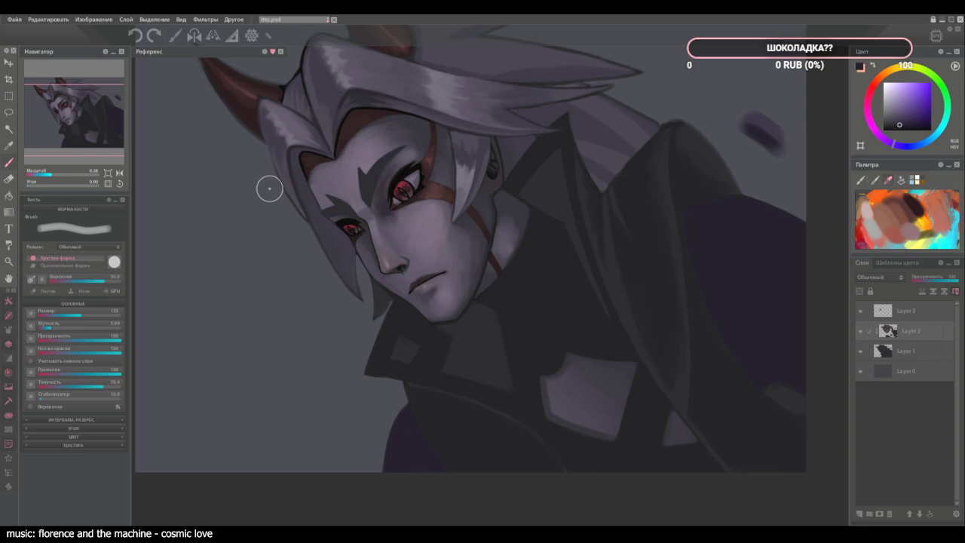
# Reshape the outer contours of both sleeves on Layer 1 with irregular fabric folds in dark violet, using a smaller brush for detail.
pyautogui.hotkey('ctrl', '0')
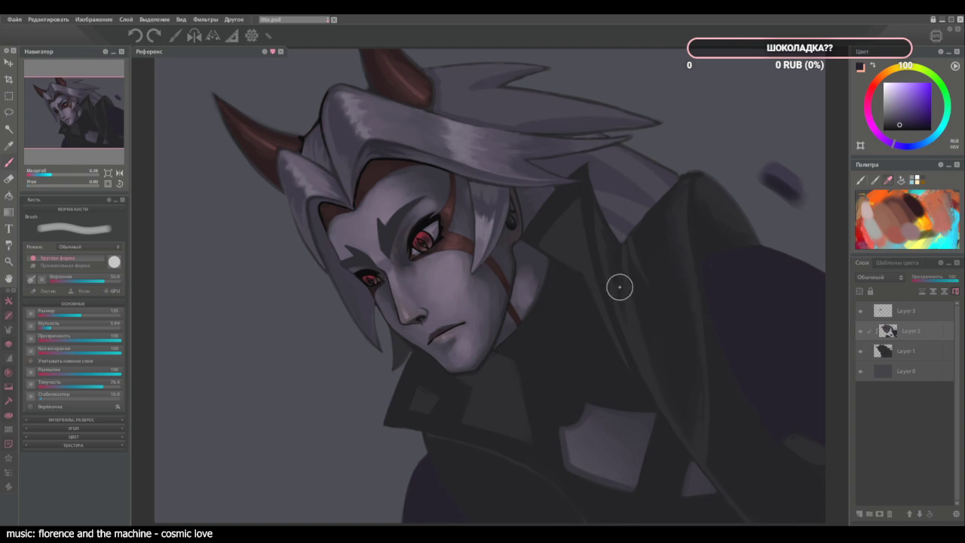
pyautogui.click(913, 357)
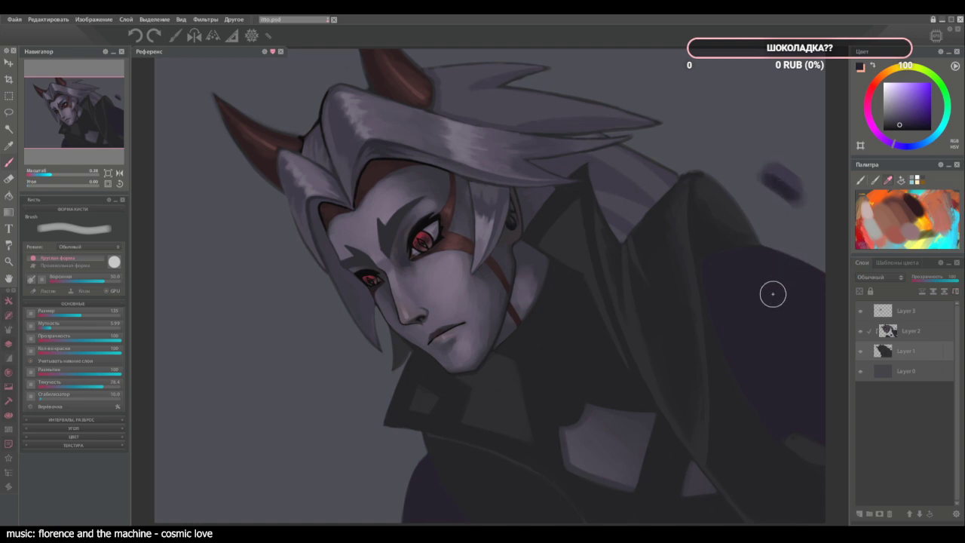
pyautogui.moveTo(796, 262)
pyautogui.mouseDown()
pyautogui.moveTo(783, 268)
pyautogui.moveTo(807, 272)
pyautogui.mouseUp()
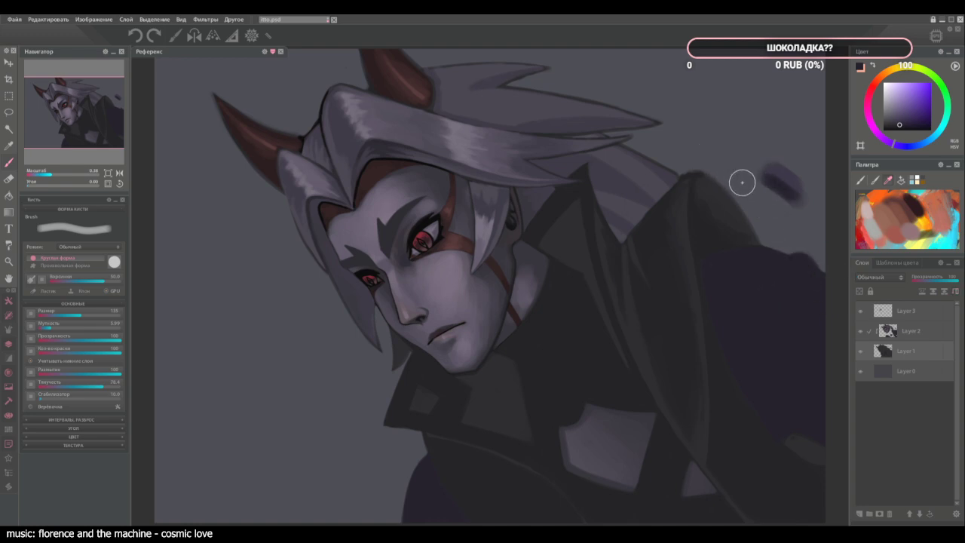
pyautogui.press('[')
pyautogui.press('[')
pyautogui.press('[')
pyautogui.moveTo(772, 246); pyautogui.dragTo(779, 252)
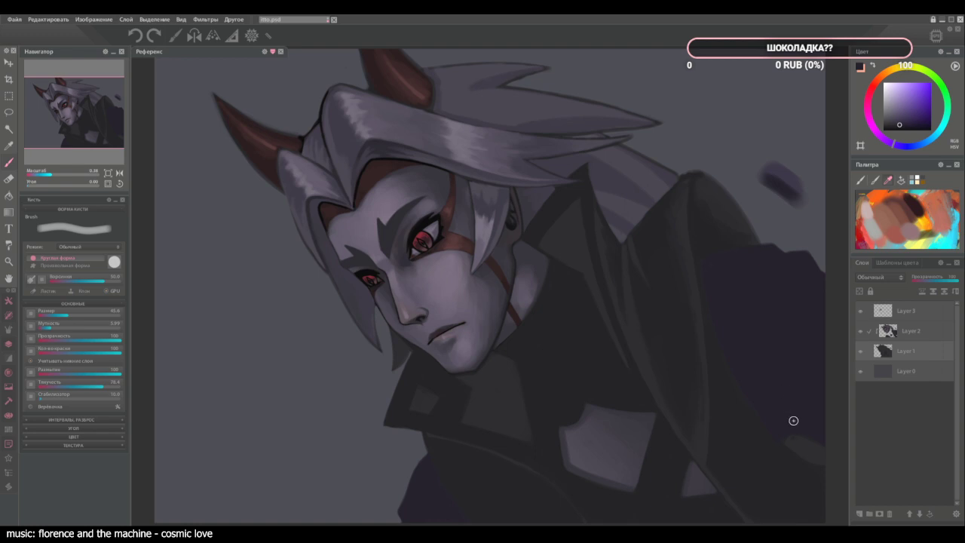
# Paint over the grey patch at the near sleeve's lower crease with dark violet on Layer 2, using a larger brush.
pyautogui.press(']')
pyautogui.press(']')
pyautogui.press(']')
pyautogui.press(']')
pyautogui.press(']')
pyautogui.click(884, 332)
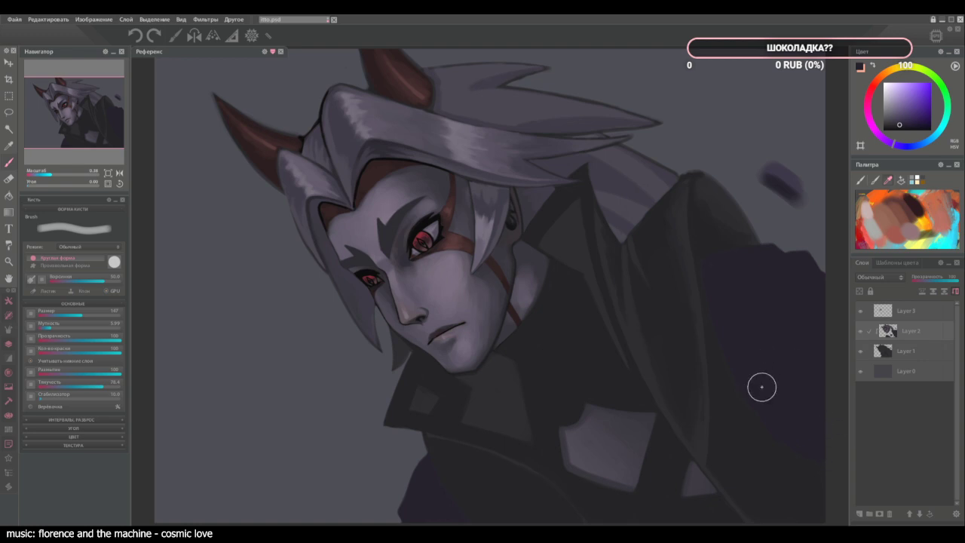
# Outline the coat's edge along the near sleeve with a thin sampled near-black line on Layer 2, using a 14.5 brush.
pyautogui.keyDown('alt'); pyautogui.click(765, 446); pyautogui.keyUp('alt')
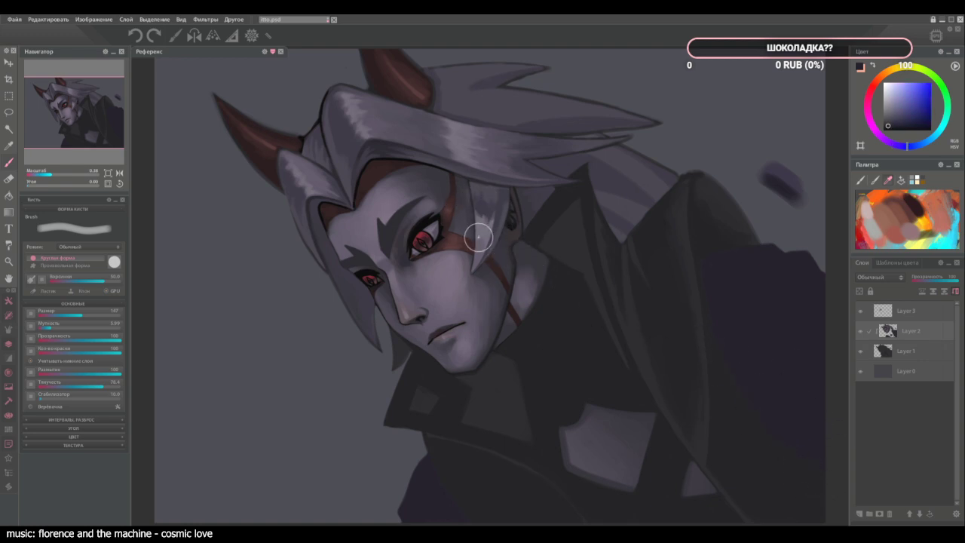
pyautogui.keyDown('alt'); pyautogui.click(515, 223); pyautogui.keyUp('alt')
pyautogui.keyDown('alt'); pyautogui.click(537, 227); pyautogui.keyUp('alt')
pyautogui.keyDown('ctrl'); pyautogui.click(514, 223); pyautogui.keyUp('ctrl')
pyautogui.press('[')
pyautogui.press('[')
pyautogui.press('[')
pyautogui.press('[')
pyautogui.press('[')
pyautogui.keyDown('alt'); pyautogui.click(514, 208); pyautogui.keyUp('alt')
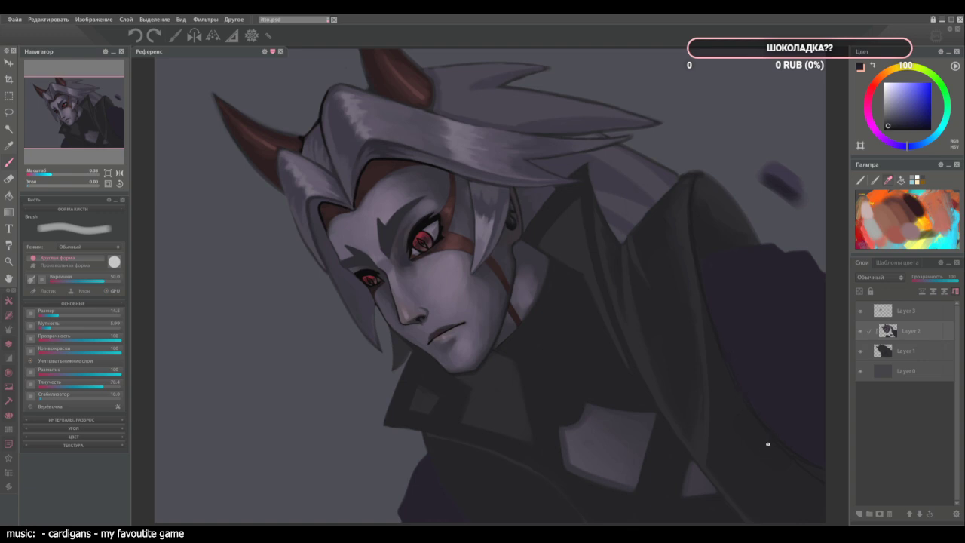
# Define the raised collar's top edge and inner fold on Layer 2 with sampled dark tones and a slightly larger brush.
pyautogui.press(']')
pyautogui.press(']')
pyautogui.press(']')
pyautogui.press(']')
pyautogui.keyDown('alt'); pyautogui.click(711, 280); pyautogui.keyUp('alt')
pyautogui.keyDown('alt'); pyautogui.click(685, 198); pyautogui.keyUp('alt')
pyautogui.keyDown('alt'); pyautogui.click(705, 182); pyautogui.keyUp('alt')
pyautogui.keyDown('alt'); pyautogui.click(698, 173); pyautogui.keyUp('alt')
pyautogui.keyDown('alt'); pyautogui.click(668, 165); pyautogui.keyUp('alt')
pyautogui.press('[')
# Outline the long back hair strands with thin dark lines across Layer 1 and Layer 2, and clean up the upper strand's edge on Layer 1.
pyautogui.click(908, 351)
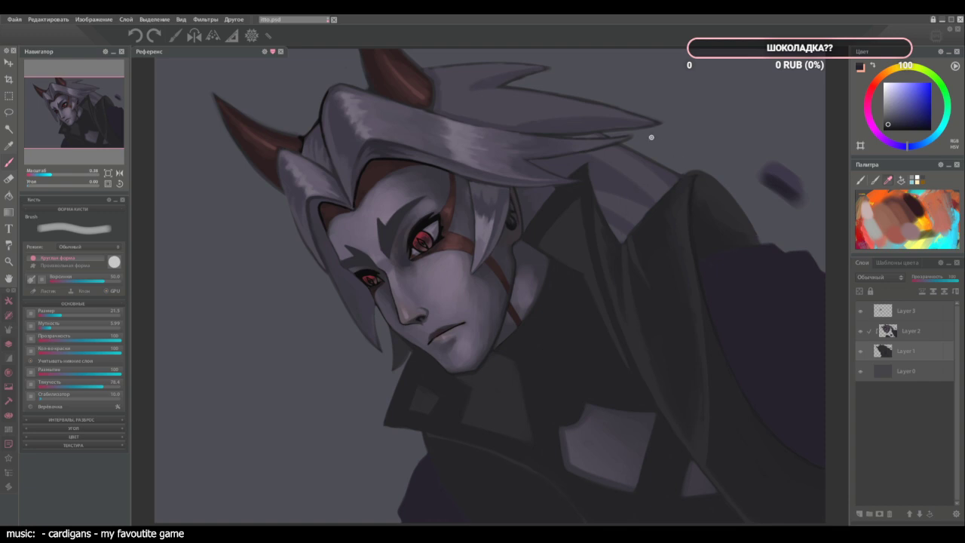
pyautogui.click(908, 333)
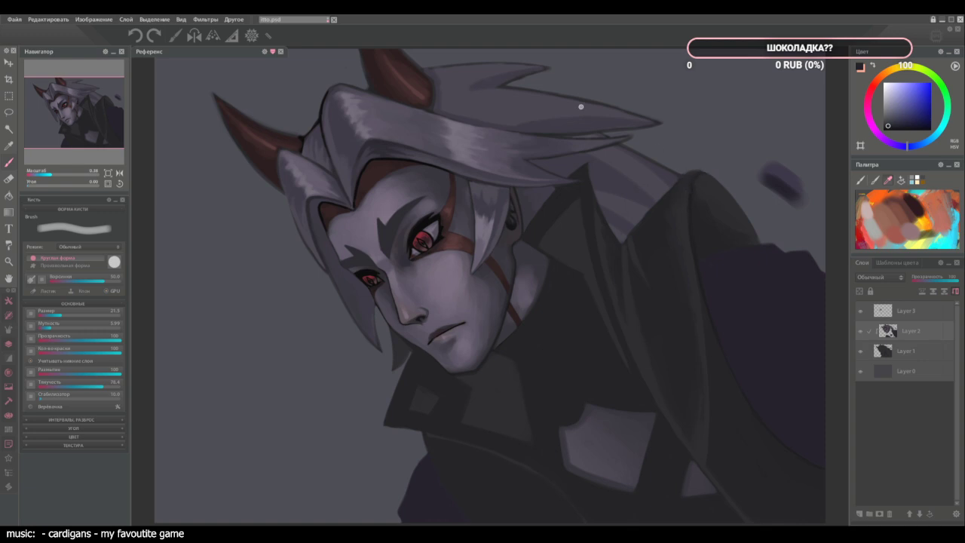
pyautogui.press('e')
pyautogui.click(907, 351)
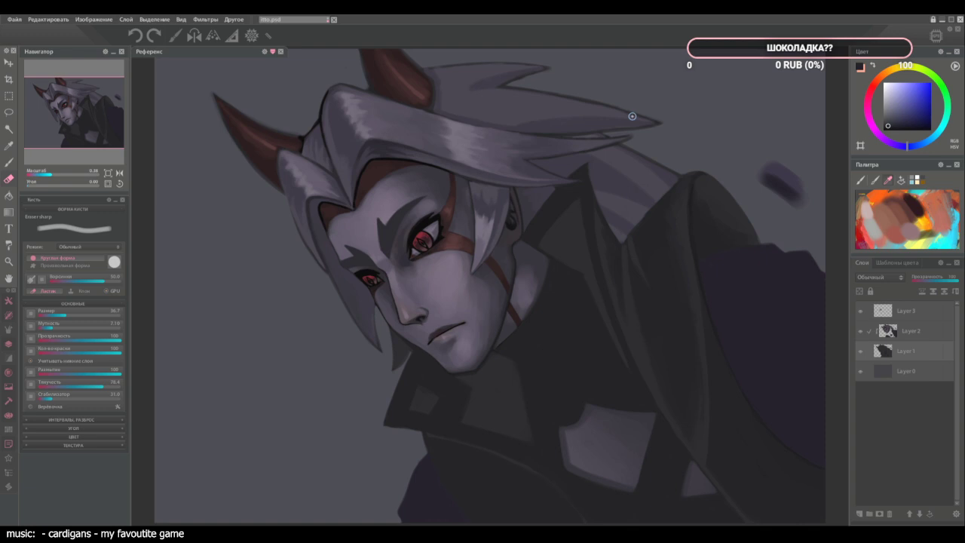
pyautogui.press('b')
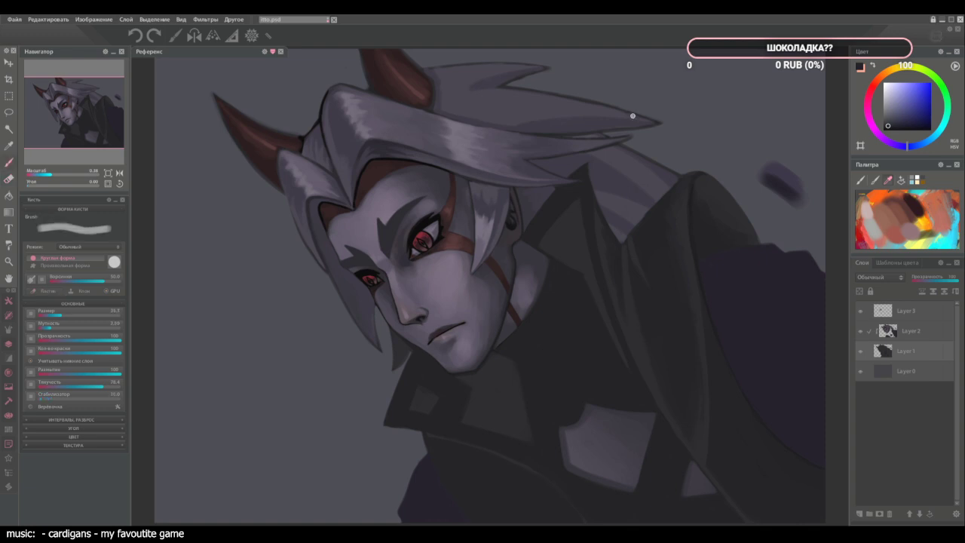
# Shade and clean up the outer edge of the hair lock beside the forehead on Layer 2 and Layer 1 with sampled hair colours.
pyautogui.click(918, 334)
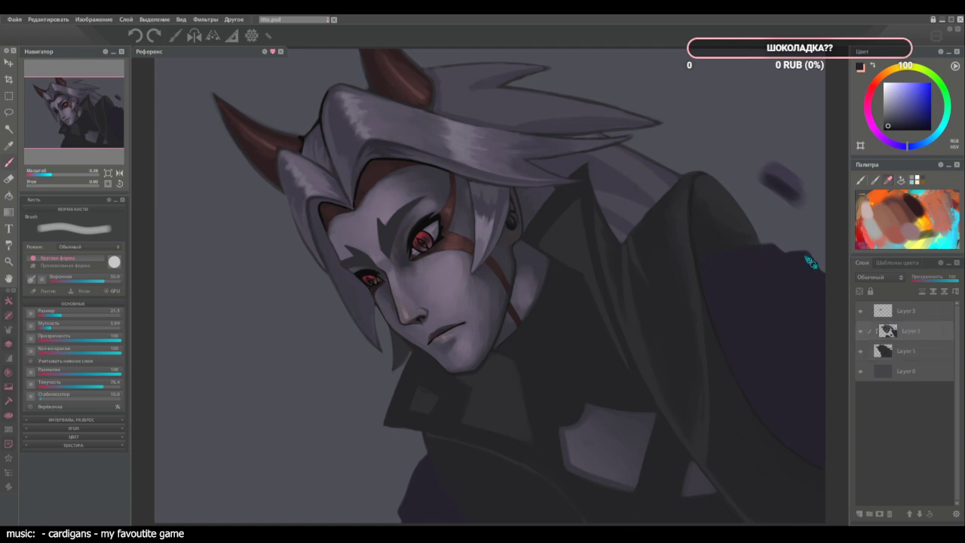
pyautogui.keyDown('alt'); pyautogui.click(329, 234); pyautogui.keyUp('alt')
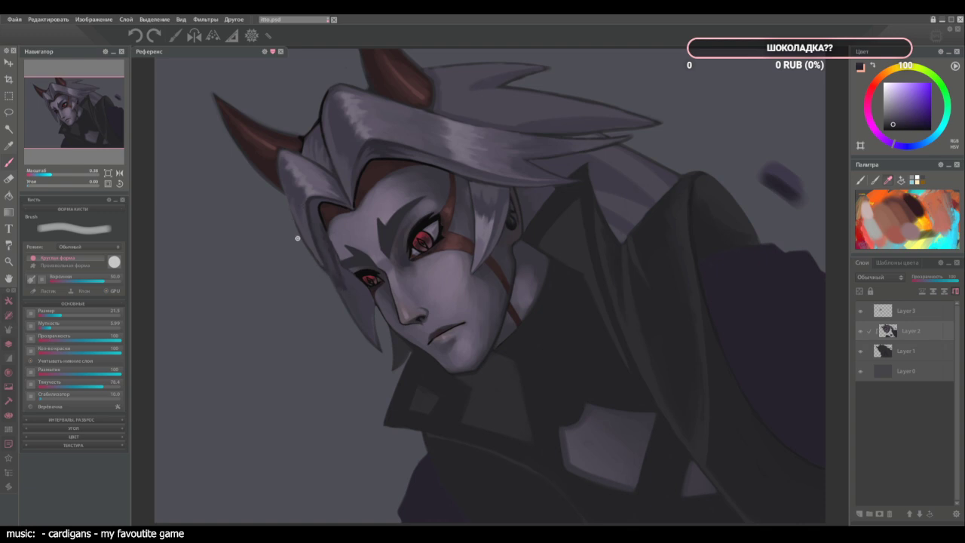
pyautogui.scroll(3, 297, 238)
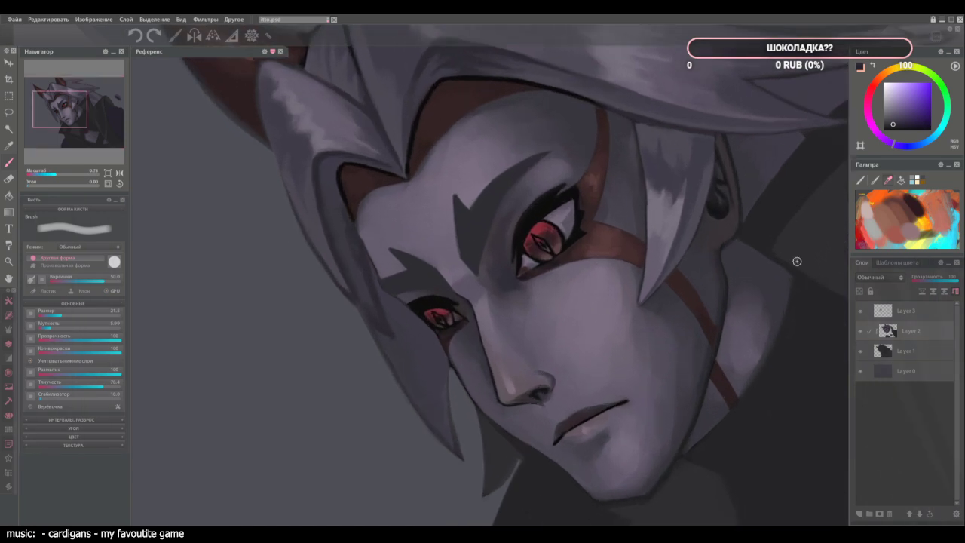
pyautogui.click(915, 351)
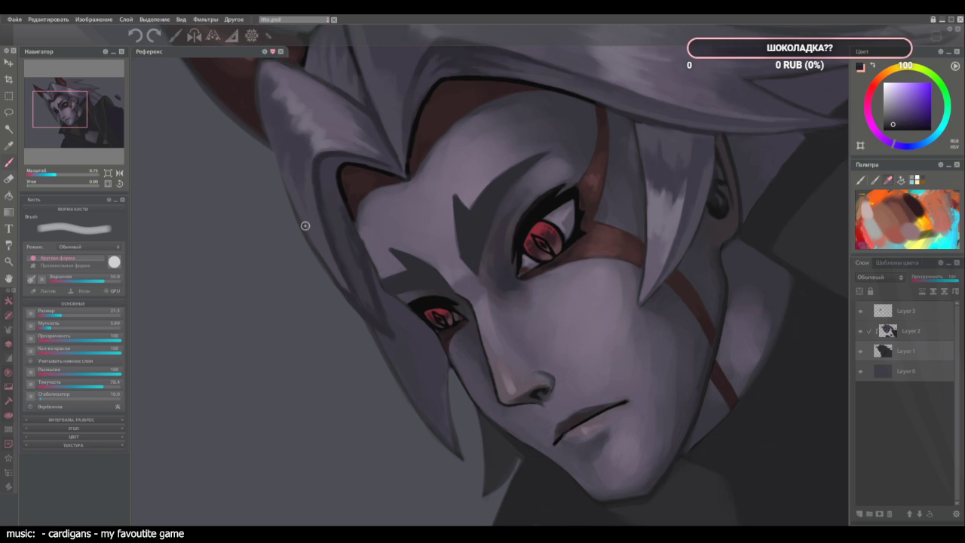
pyautogui.keyDown('alt'); pyautogui.click(355, 254); pyautogui.keyUp('alt')
pyautogui.hotkey('alt', ']')
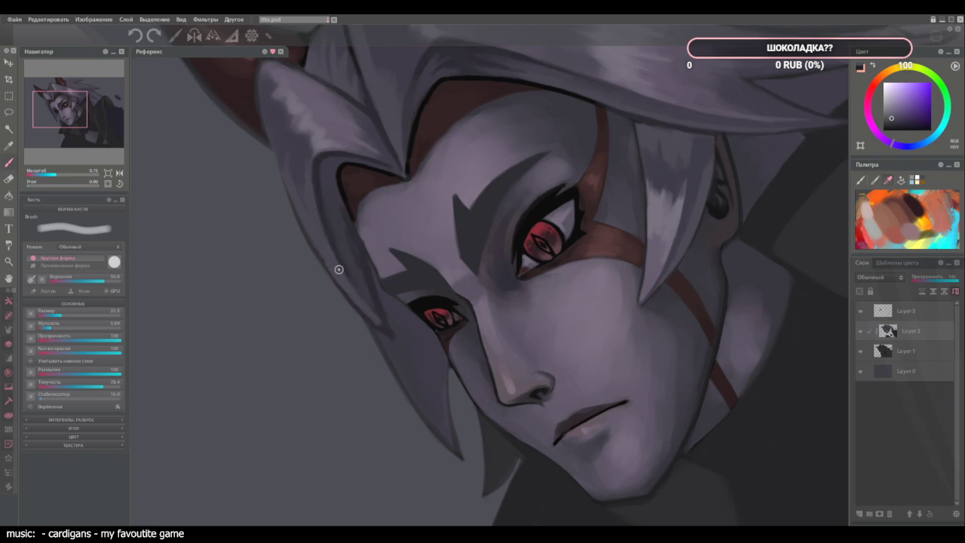
pyautogui.keyDown('alt'); pyautogui.click(329, 223); pyautogui.keyUp('alt')
pyautogui.moveTo(332, 222)
pyautogui.mouseDown()
pyautogui.moveTo(320, 222)
pyautogui.moveTo(337, 267)
pyautogui.mouseUp()
pyautogui.hotkey('ctrl', 'z')
# Refine the shading down the hair lock beside the smaller eye with purple-grey tones sampled along the strand.
pyautogui.keyDown('alt'); pyautogui.click(317, 224); pyautogui.keyUp('alt')
pyautogui.keyDown('alt'); pyautogui.click(379, 298); pyautogui.keyUp('alt')
pyautogui.keyDown('alt'); pyautogui.click(326, 246); pyautogui.keyUp('alt')
pyautogui.keyDown('alt'); pyautogui.click(383, 325); pyautogui.keyUp('alt')
pyautogui.keyDown('alt'); pyautogui.click(417, 315); pyautogui.keyUp('alt')
pyautogui.hotkey('ctrl', '0')
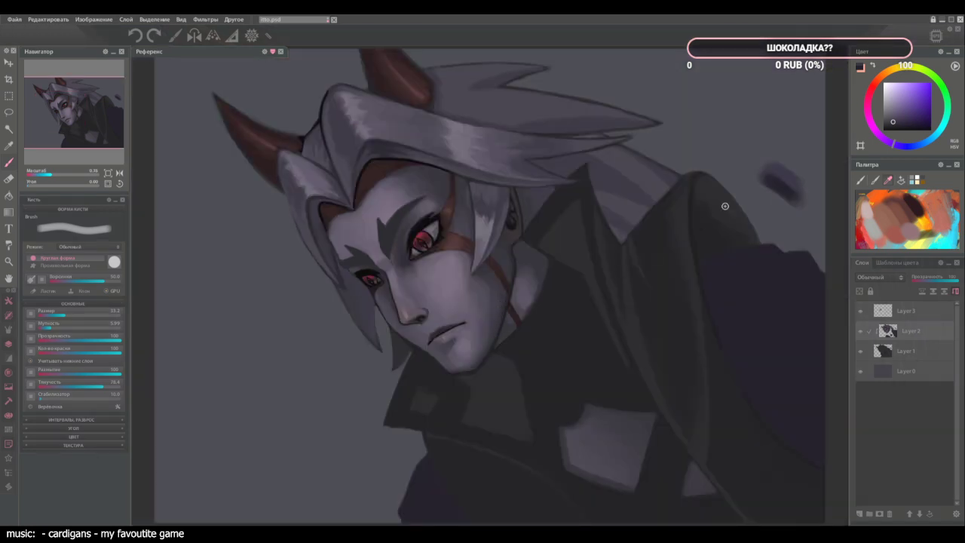
# Paint a lighter purple fold on the upper sleeve in the colour of the purple swatch, widening the brush to about 92.
pyautogui.keyDown('alt'); pyautogui.click(789, 172); pyautogui.keyUp('alt')
pyautogui.moveTo(768, 253); pyautogui.dragTo(752, 304)
pyautogui.press(']')
pyautogui.press(']')
pyautogui.press(']')
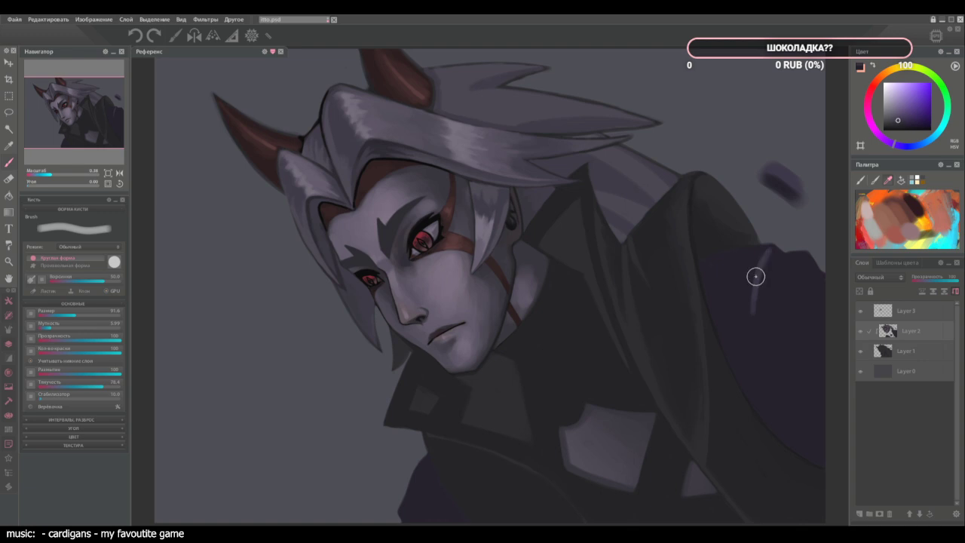
pyautogui.moveTo(773, 260)
pyautogui.mouseDown()
pyautogui.moveTo(743, 348)
pyautogui.moveTo(745, 319)
pyautogui.moveTo(743, 332)
pyautogui.moveTo(748, 357)
pyautogui.moveTo(743, 283)
pyautogui.moveTo(738, 335)
pyautogui.moveTo(720, 264)
pyautogui.moveTo(728, 313)
pyautogui.moveTo(724, 259)
pyautogui.moveTo(744, 283)
pyautogui.moveTo(744, 244)
pyautogui.moveTo(757, 266)
pyautogui.moveTo(760, 248)
pyautogui.moveTo(745, 273)
pyautogui.moveTo(723, 266)
pyautogui.moveTo(734, 312)
pyautogui.mouseUp()
# Soften the lighter sleeve area beside the coat edge into the base purple with tones sampled from the sleeve.
pyautogui.keyDown('alt'); pyautogui.click(760, 249); pyautogui.keyUp('alt')
pyautogui.keyDown('alt'); pyautogui.click(747, 349); pyautogui.keyUp('alt')
pyautogui.keyDown('alt'); pyautogui.click(747, 354); pyautogui.keyUp('alt')
pyautogui.moveTo(747, 349)
pyautogui.mouseDown()
pyautogui.moveTo(750, 374)
pyautogui.moveTo(733, 332)
pyautogui.moveTo(742, 316)
pyautogui.mouseUp()
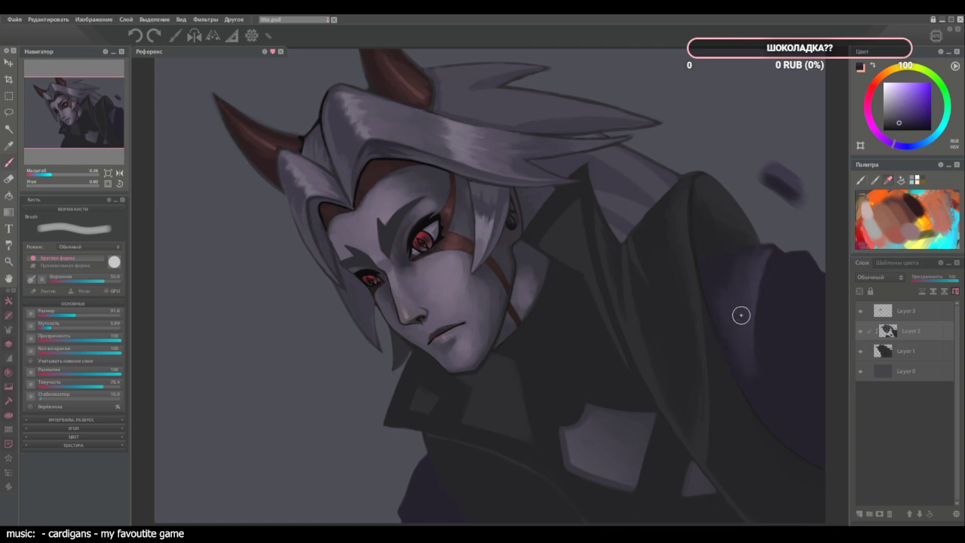
# Draw long, light fold lines down the sleeve towards the elbow with the brush reduced to about 42.
pyautogui.keyDown('alt'); pyautogui.click(758, 280); pyautogui.keyUp('alt')
pyautogui.press('[')
pyautogui.press('[')
pyautogui.press('[')
pyautogui.moveTo(799, 261); pyautogui.dragTo(784, 341)
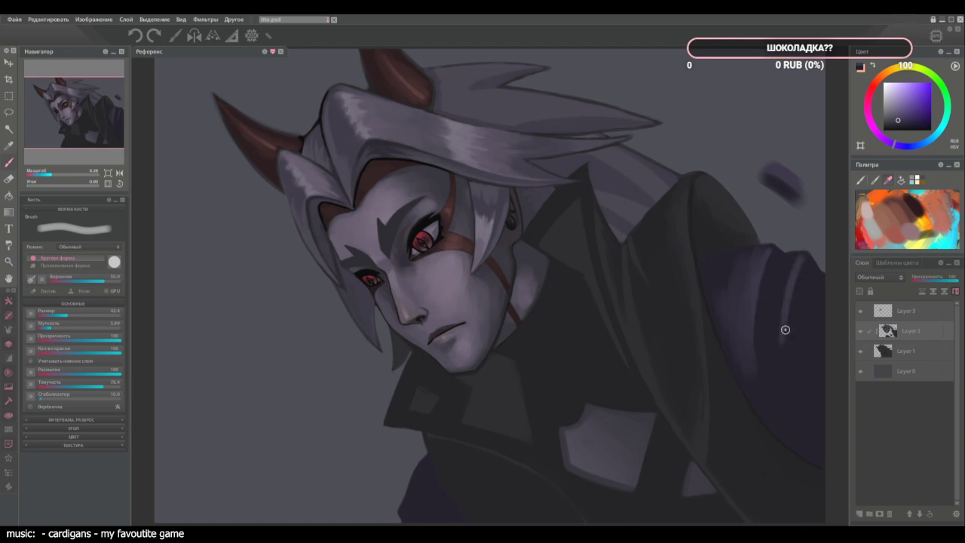
pyautogui.moveTo(789, 295); pyautogui.dragTo(782, 374)
pyautogui.moveTo(754, 312); pyautogui.dragTo(770, 402)
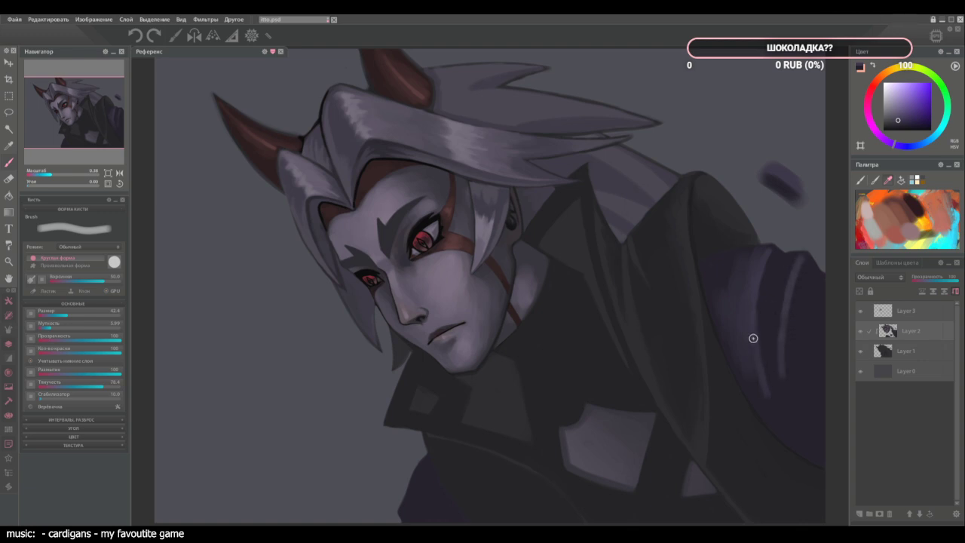
pyautogui.moveTo(753, 339); pyautogui.dragTo(779, 412)
pyautogui.moveTo(783, 323); pyautogui.dragTo(792, 415)
# Soften the inner fold line on the upper sleeve with a sampled purple and a brush of about 70.
pyautogui.keyDown('alt'); pyautogui.click(735, 281); pyautogui.keyUp('alt')
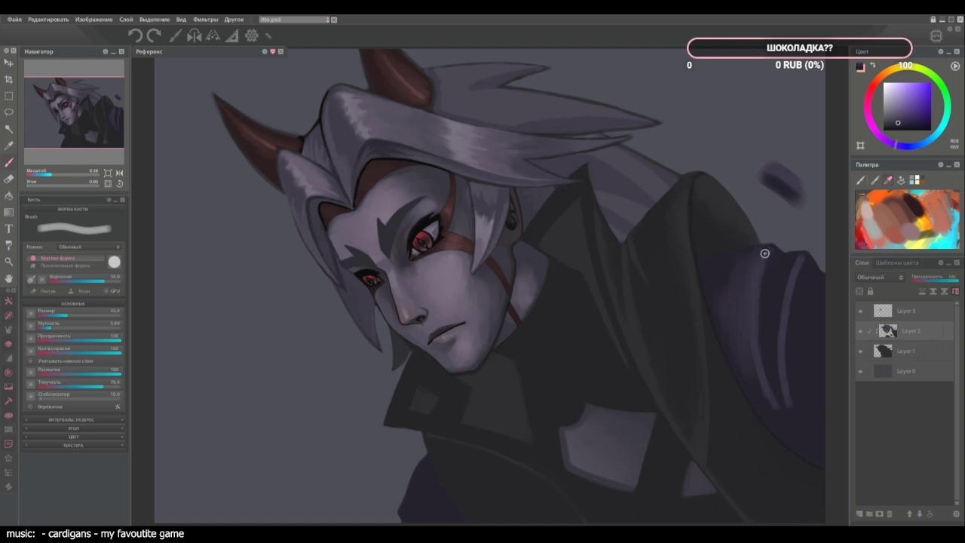
pyautogui.press(']')
pyautogui.press(']')
pyautogui.press(']')
pyautogui.moveTo(765, 253)
pyautogui.mouseDown()
pyautogui.moveTo(748, 288)
pyautogui.moveTo(749, 315)
pyautogui.mouseUp()
pyautogui.moveTo(758, 272); pyautogui.dragTo(754, 315)
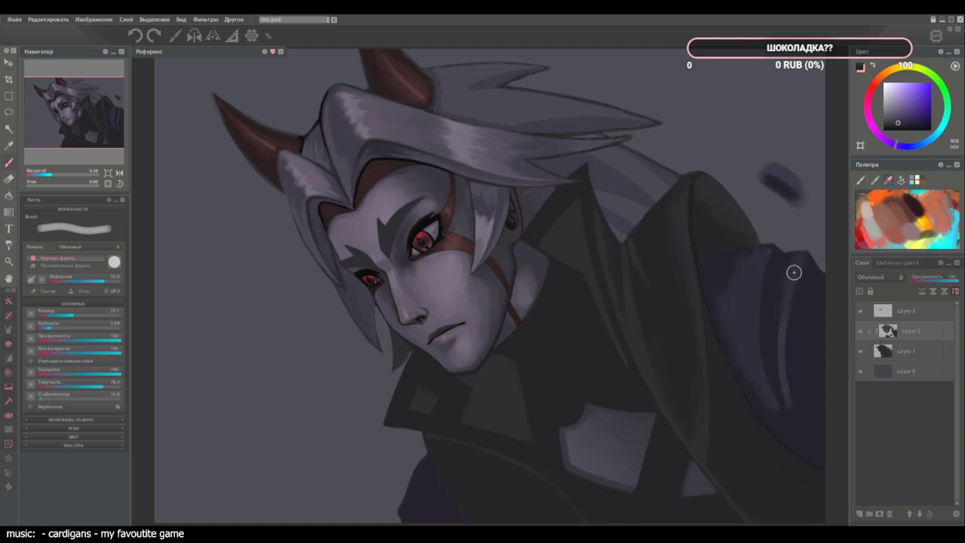
# Break up and blend the outer sleeve folds with a smaller brush and purples sampled across the sleeve.
pyautogui.press('[')
pyautogui.press('[')
pyautogui.press('[')
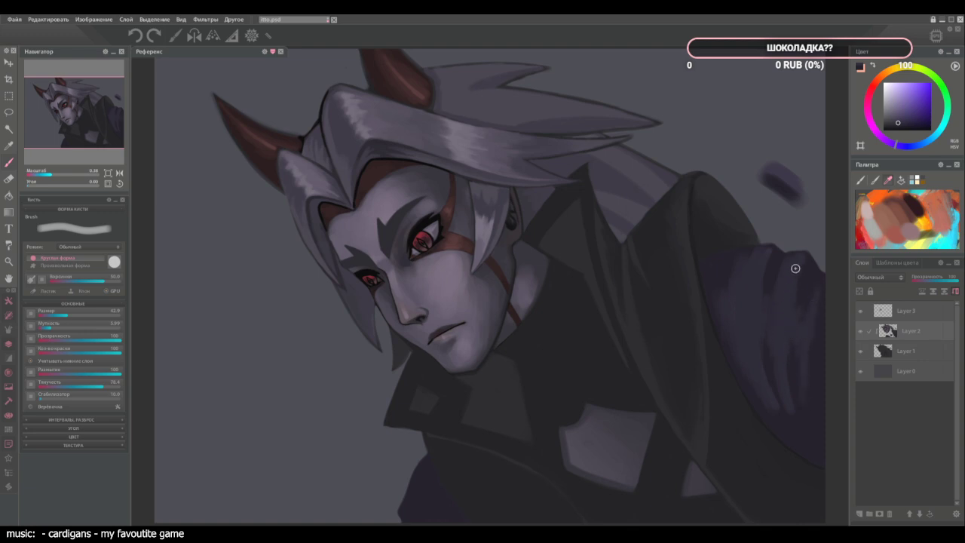
pyautogui.keyDown('alt'); pyautogui.click(794, 371); pyautogui.keyUp('alt')
pyautogui.keyDown('alt'); pyautogui.click(800, 300); pyautogui.keyUp('alt')
pyautogui.keyDown('alt'); pyautogui.click(810, 264); pyautogui.keyUp('alt')
pyautogui.keyDown('alt'); pyautogui.click(763, 306); pyautogui.keyUp('alt')
# Smooth the tones of the upper sleeve with a larger brush and purples sampled from the folds.
pyautogui.keyDown('alt'); pyautogui.click(762, 252); pyautogui.keyUp('alt')
pyautogui.press(']')
pyautogui.press(']')
pyautogui.press(']')
pyautogui.keyDown('alt'); pyautogui.click(766, 304); pyautogui.keyUp('alt')
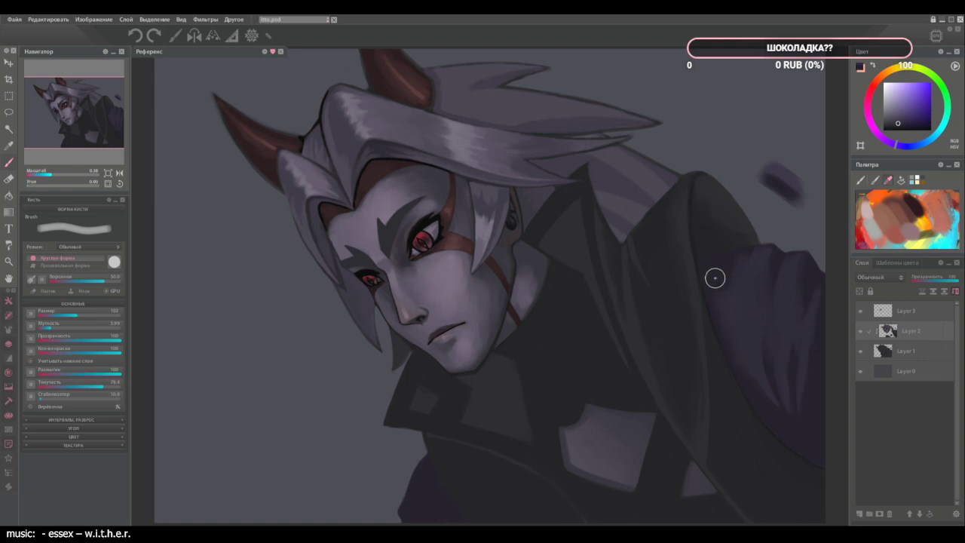
# Paint thin dark creases gathering at the elbow and outline the sleeve with the coat's dark colour and a brush of about 21.
pyautogui.press('[')
pyautogui.press('[')
pyautogui.press('[')
pyautogui.keyDown('alt'); pyautogui.click(699, 275); pyautogui.keyUp('alt')
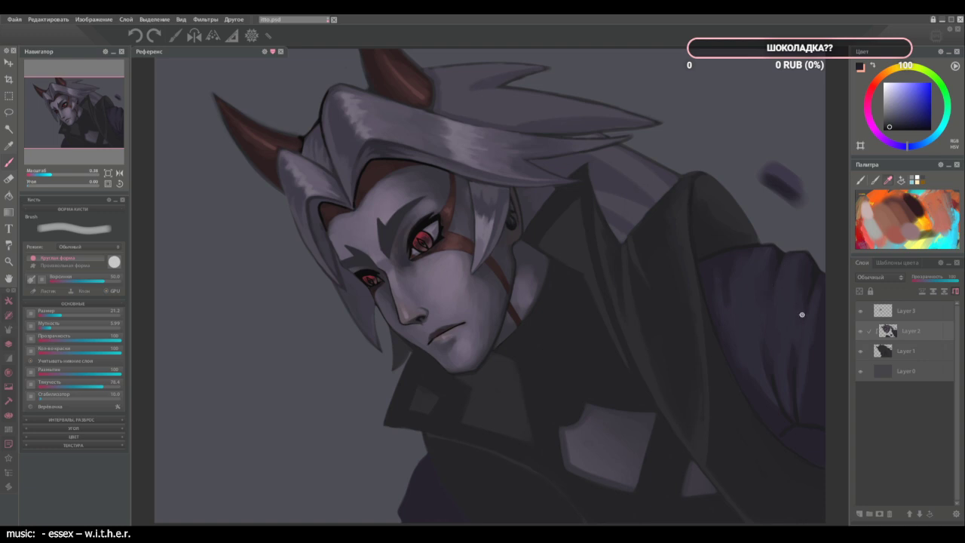
# Shade the outer side of the sleeve with sampled purples and the brush enlarged to about 80.
pyautogui.press(']')
pyautogui.press(']')
pyautogui.press(']')
pyautogui.press(']')
pyautogui.press(']')
pyautogui.keyDown('alt'); pyautogui.click(805, 338); pyautogui.keyUp('alt')
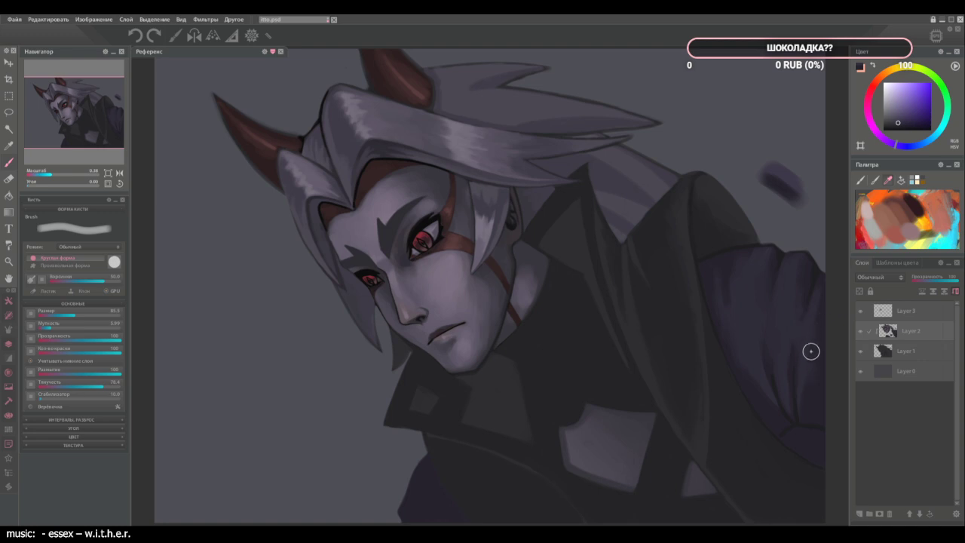
pyautogui.keyDown('alt'); pyautogui.click(821, 374); pyautogui.keyUp('alt')
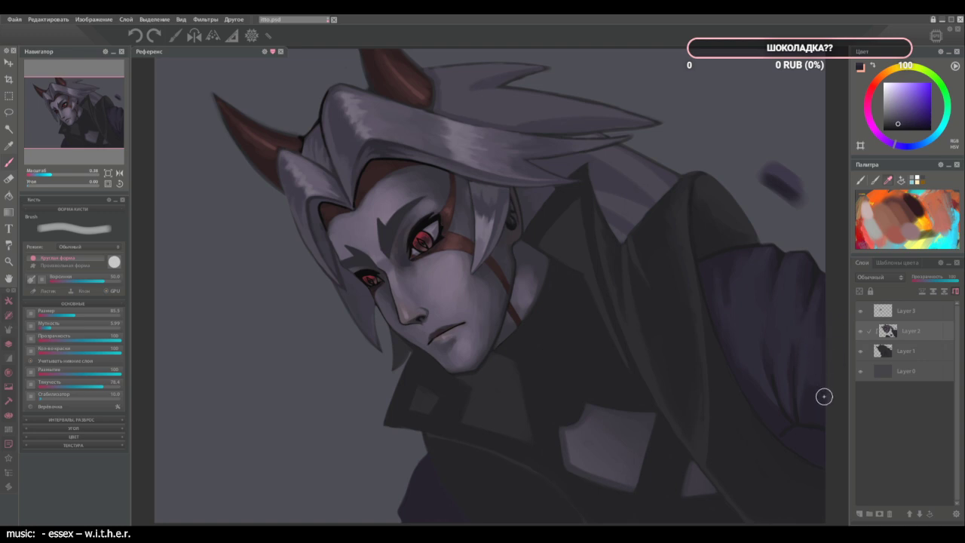
pyautogui.keyDown('alt'); pyautogui.click(815, 325); pyautogui.keyUp('alt')
# Blend the middle sleeve folds by painting with light and dark purples sampled around the creases.
pyautogui.keyDown('alt'); pyautogui.click(803, 338); pyautogui.keyUp('alt')
pyautogui.keyDown('alt'); pyautogui.click(825, 395); pyautogui.keyUp('alt')
pyautogui.keyDown('alt'); pyautogui.click(794, 345); pyautogui.keyUp('alt')
pyautogui.keyDown('alt'); pyautogui.click(785, 340); pyautogui.keyUp('alt')
pyautogui.keyDown('alt'); pyautogui.click(796, 370); pyautogui.keyUp('alt')
pyautogui.keyDown('alt'); pyautogui.click(773, 379); pyautogui.keyUp('alt')
pyautogui.keyDown('alt'); pyautogui.click(763, 347); pyautogui.keyUp('alt')
# Shape the folds converging at the elbow with a slightly smaller brush and sampled purple tones.
pyautogui.press('[')
pyautogui.keyDown('alt'); pyautogui.click(767, 394); pyautogui.keyUp('alt')
pyautogui.keyDown('alt'); pyautogui.click(784, 413); pyautogui.keyUp('alt')
pyautogui.keyDown('alt'); pyautogui.click(781, 384); pyautogui.keyUp('alt')
pyautogui.keyDown('alt'); pyautogui.click(791, 415); pyautogui.keyUp('alt')
pyautogui.keyDown('alt'); pyautogui.click(780, 395); pyautogui.keyUp('alt')
pyautogui.keyDown('alt'); pyautogui.click(776, 373); pyautogui.keyUp('alt')
pyautogui.keyDown('alt'); pyautogui.click(772, 364); pyautogui.keyUp('alt')
pyautogui.keyDown('alt'); pyautogui.click(779, 385); pyautogui.keyUp('alt')
pyautogui.moveTo(784, 389)
pyautogui.mouseDown()
pyautogui.moveTo(776, 351)
pyautogui.moveTo(761, 337)
pyautogui.mouseUp()
pyautogui.keyDown('alt'); pyautogui.click(770, 351); pyautogui.keyUp('alt')
# Model the outer folds down to the elbow gather with purples sampled from the neighbouring shadows.
pyautogui.keyDown('alt'); pyautogui.click(796, 348); pyautogui.keyUp('alt')
pyautogui.keyDown('alt'); pyautogui.click(799, 368); pyautogui.keyUp('alt')
pyautogui.keyDown('alt'); pyautogui.click(813, 411); pyautogui.keyUp('alt')
pyautogui.press(']')
pyautogui.keyDown('alt'); pyautogui.click(803, 332); pyautogui.keyUp('alt')
pyautogui.keyDown('alt'); pyautogui.click(815, 354); pyautogui.keyUp('alt')
pyautogui.keyDown('alt'); pyautogui.click(778, 364); pyautogui.keyUp('alt')
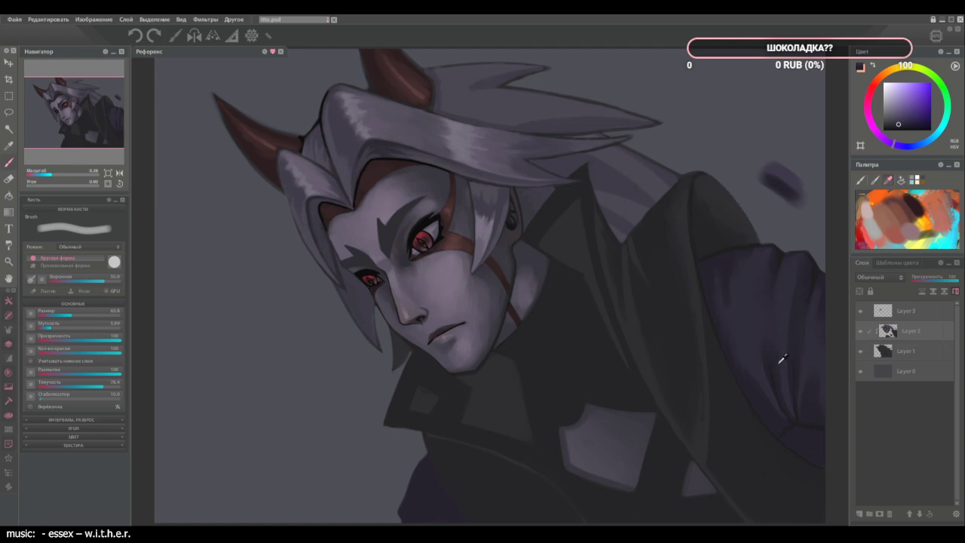
# Paint tapered strokes upward along the central sleeve fold with sampled purple tones.
pyautogui.moveTo(763, 336)
pyautogui.mouseDown()
pyautogui.moveTo(764, 276)
pyautogui.moveTo(772, 345)
pyautogui.moveTo(773, 300)
pyautogui.mouseUp()
pyautogui.keyDown('alt'); pyautogui.click(763, 316); pyautogui.keyUp('alt')
pyautogui.keyDown('alt'); pyautogui.click(782, 359); pyautogui.keyUp('alt')
pyautogui.moveTo(780, 360); pyautogui.dragTo(766, 278)
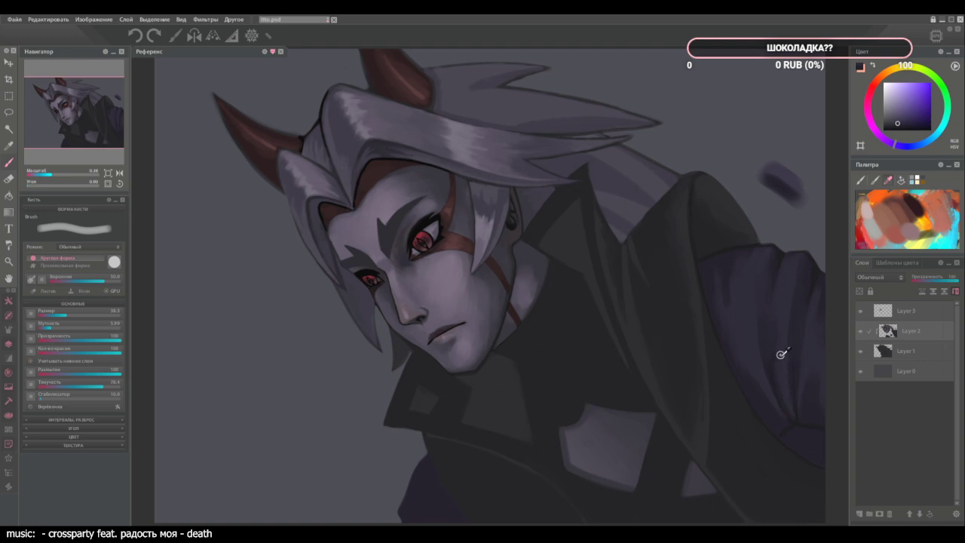
# Strengthen the central creases running down into the elbow gather with a sampled purple.
pyautogui.keyDown('alt'); pyautogui.click(784, 355); pyautogui.keyUp('alt')
pyautogui.moveTo(783, 359); pyautogui.dragTo(791, 403)
pyautogui.moveTo(771, 332); pyautogui.dragTo(778, 386)
pyautogui.keyDown('alt'); pyautogui.click(783, 369); pyautogui.keyUp('alt')
# Define the sleeve's upper edge and the coat's shoulder outline with dark tones sampled from the coat and sleeve.
pyautogui.keyDown('alt'); pyautogui.click(798, 269); pyautogui.keyUp('alt')
pyautogui.keyDown('alt'); pyautogui.click(736, 245); pyautogui.keyUp('alt')
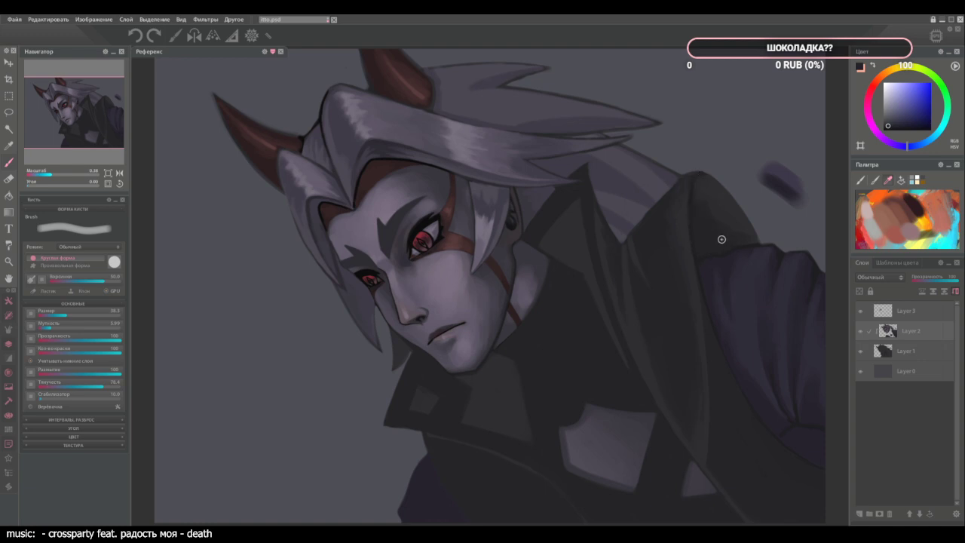
pyautogui.keyDown('alt'); pyautogui.click(781, 250); pyautogui.keyUp('alt')
pyautogui.keyDown('alt'); pyautogui.click(692, 186); pyautogui.keyUp('alt')
pyautogui.keyDown('alt'); pyautogui.click(702, 249); pyautogui.keyUp('alt')
# Darken the sleeve area below the elbow gather and sharpen its edge with sampled dark tones.
pyautogui.press(']')
pyautogui.keyDown('alt'); pyautogui.click(804, 435); pyautogui.keyUp('alt')
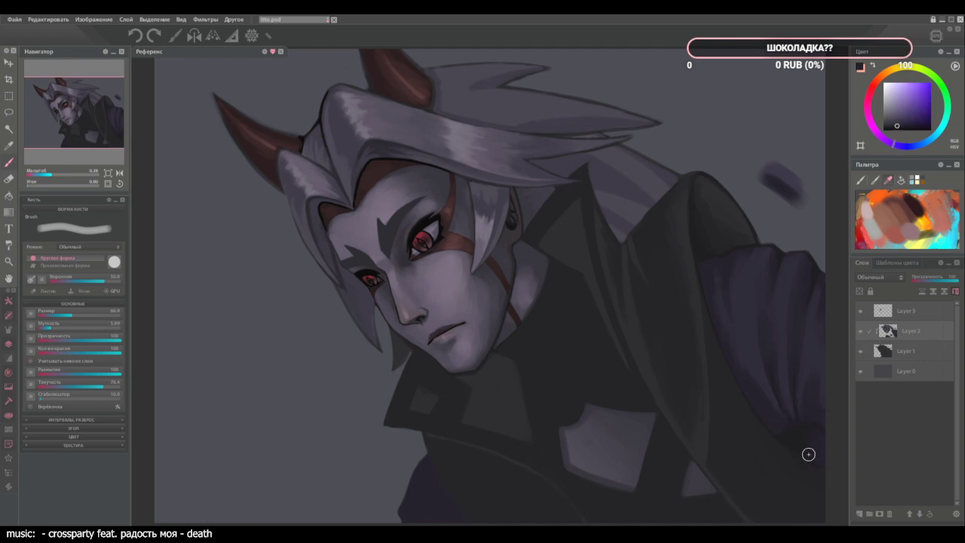
pyautogui.keyDown('alt'); pyautogui.click(808, 452); pyautogui.keyUp('alt')
pyautogui.keyDown('alt'); pyautogui.click(814, 452); pyautogui.keyUp('alt')
pyautogui.keyDown('alt'); pyautogui.click(810, 443); pyautogui.keyUp('alt')
pyautogui.keyDown('alt'); pyautogui.click(822, 443); pyautogui.keyUp('alt')
pyautogui.keyDown('alt'); pyautogui.click(792, 419); pyautogui.keyUp('alt')
pyautogui.keyDown('alt'); pyautogui.click(799, 428); pyautogui.keyUp('alt')
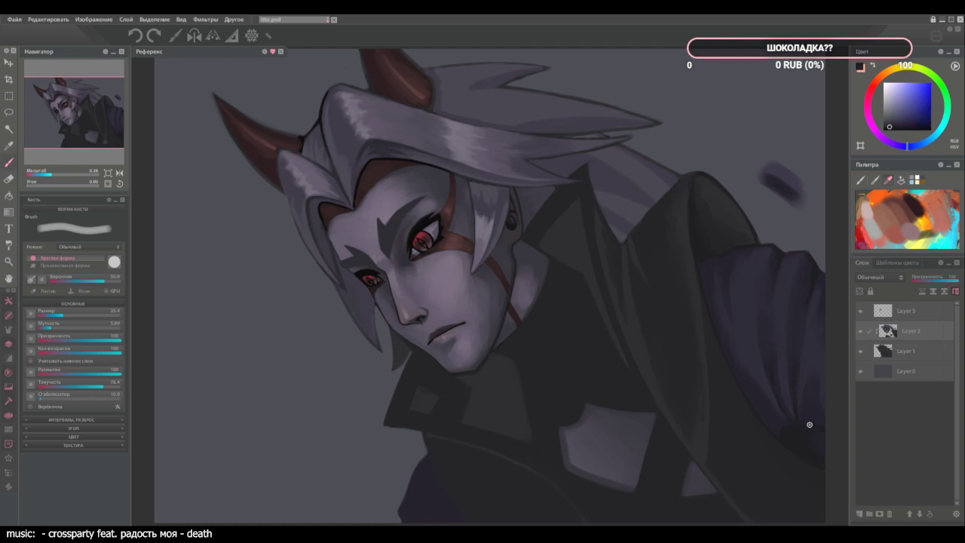
# Refine the fine creases where the sleeve folds meet at the elbow, using dark and purple tones sampled there.
pyautogui.scroll(4, 793, 452)
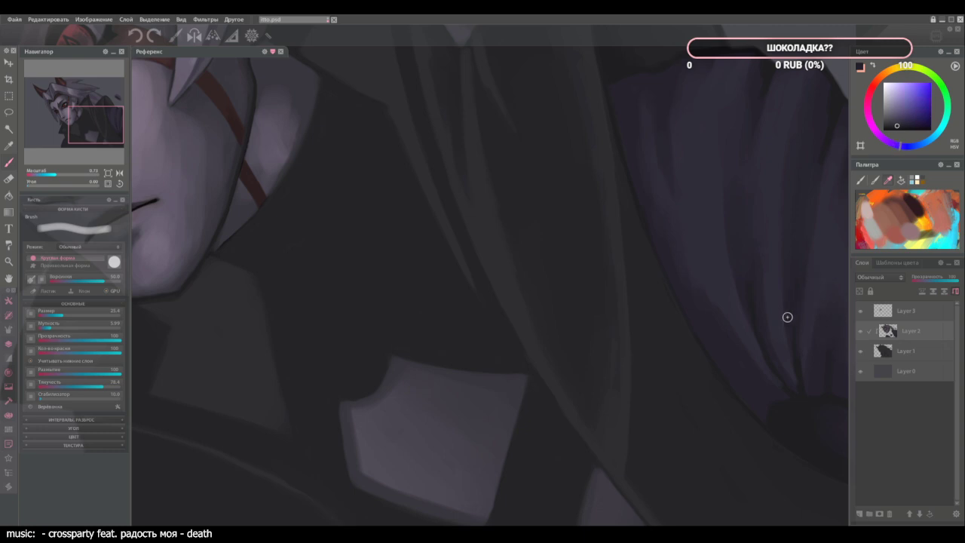
pyautogui.keyDown('alt'); pyautogui.click(790, 383); pyautogui.keyUp('alt')
pyautogui.keyDown('alt'); pyautogui.click(776, 417); pyautogui.keyUp('alt')
pyautogui.keyDown('alt'); pyautogui.click(735, 364); pyautogui.keyUp('alt')
pyautogui.keyDown('alt'); pyautogui.click(789, 387); pyautogui.keyUp('alt')
pyautogui.keyDown('alt'); pyautogui.click(796, 385); pyautogui.keyUp('alt')
pyautogui.keyDown('alt'); pyautogui.click(791, 367); pyautogui.keyUp('alt')
pyautogui.hotkey('ctrl', '0')
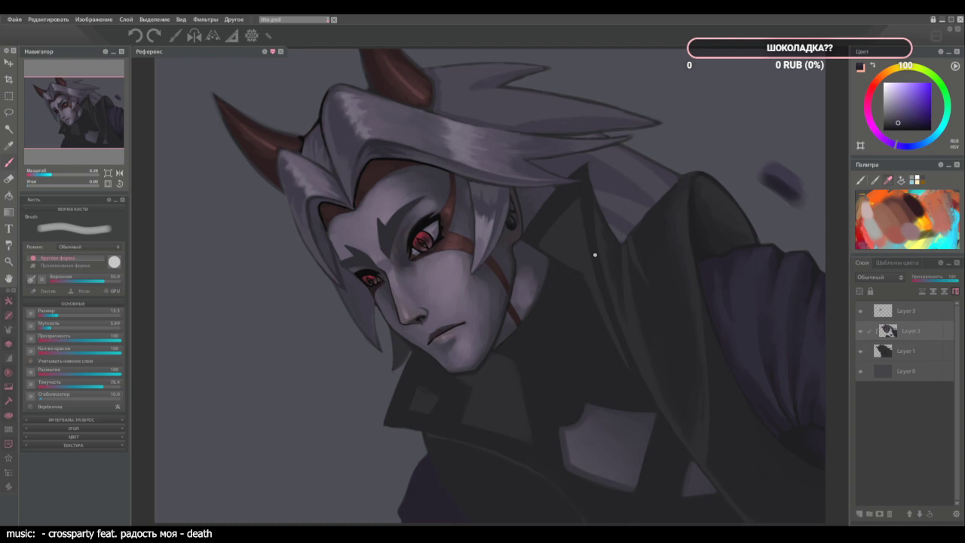
# Blend the shadows between the lower sleeve folds with a larger brush and purples sampled above the gather.
pyautogui.moveTo(797, 401); pyautogui.dragTo(730, 341)
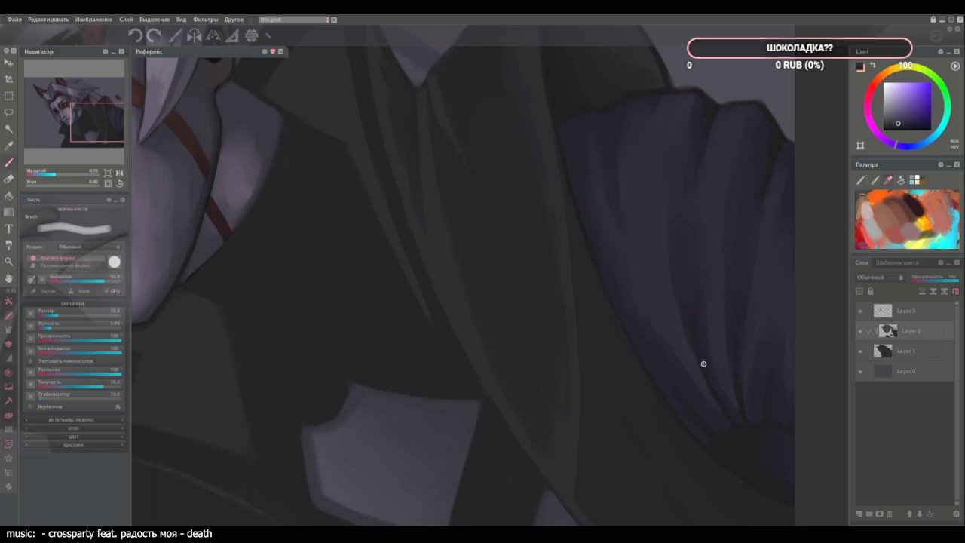
pyautogui.keyDown('alt'); pyautogui.click(728, 335); pyautogui.keyUp('alt')
pyautogui.press(']')
pyautogui.press(']')
pyautogui.press(']')
pyautogui.keyDown('alt'); pyautogui.click(713, 335); pyautogui.keyUp('alt')
pyautogui.keyDown('alt'); pyautogui.click(707, 403); pyautogui.keyUp('alt')
pyautogui.keyDown('alt'); pyautogui.click(714, 348); pyautogui.keyUp('alt')
pyautogui.keyDown('alt'); pyautogui.click(742, 412); pyautogui.keyUp('alt')
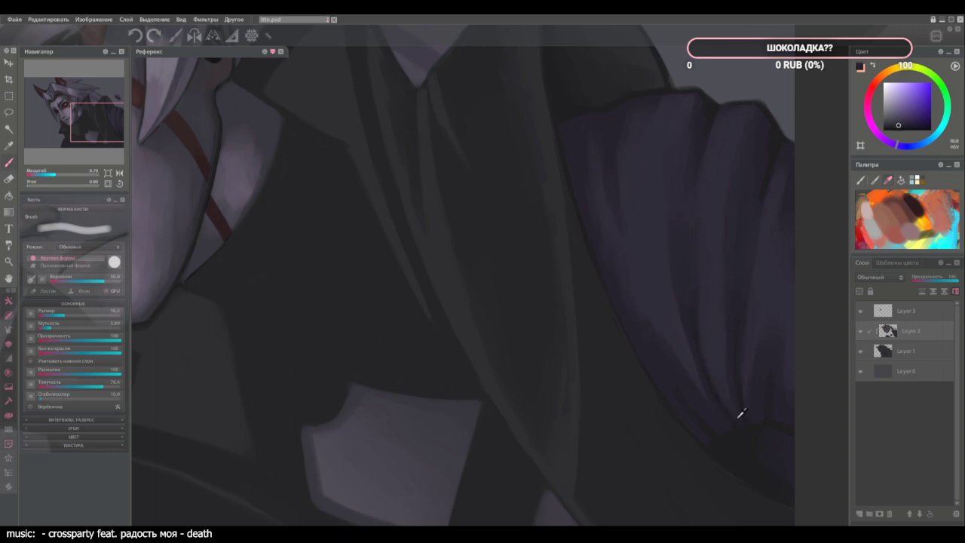
pyautogui.keyDown('alt'); pyautogui.click(729, 360); pyautogui.keyUp('alt')
pyautogui.keyDown('alt'); pyautogui.click(725, 285); pyautogui.keyUp('alt')
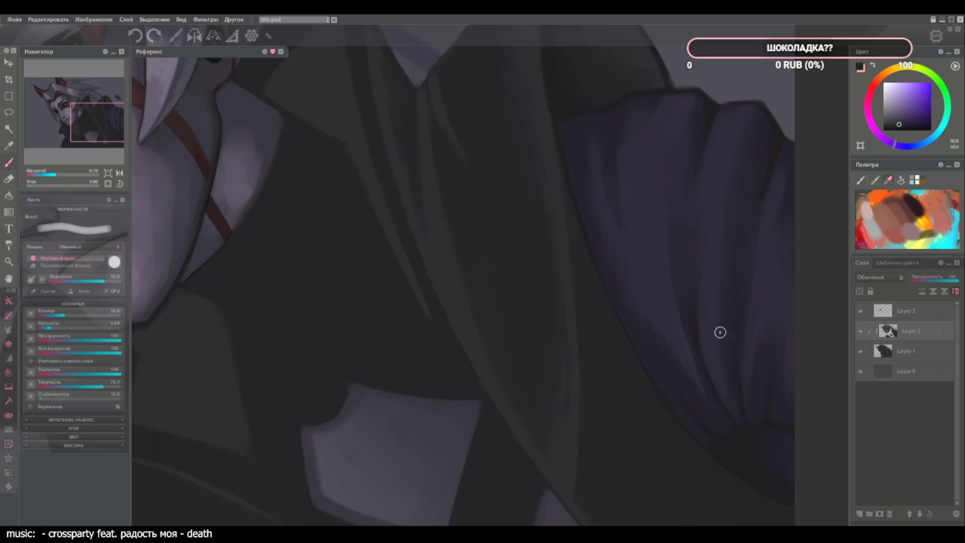
# Deepen the main central crease and smooth the narrow folds next to it down to the gather.
pyautogui.keyDown('alt'); pyautogui.click(722, 266); pyautogui.keyUp('alt')
pyautogui.keyDown('alt'); pyautogui.click(746, 370); pyautogui.keyUp('alt')
pyautogui.keyDown('alt'); pyautogui.click(746, 379); pyautogui.keyUp('alt')
pyautogui.keyDown('alt'); pyautogui.click(752, 388); pyautogui.keyUp('alt')
pyautogui.press(']')
pyautogui.press(']')
pyautogui.keyDown('alt'); pyautogui.click(694, 397); pyautogui.keyUp('alt')
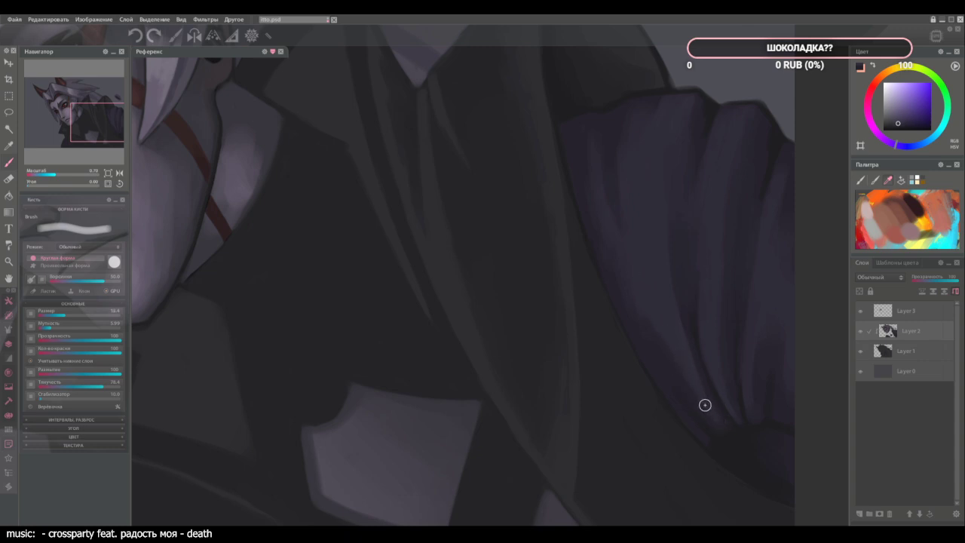
# Smooth the sleeve's inner edge along the coat and the outermost fold with a smaller brush and sampled purples.
pyautogui.press('[')
pyautogui.keyDown('alt'); pyautogui.click(639, 312); pyautogui.keyUp('alt')
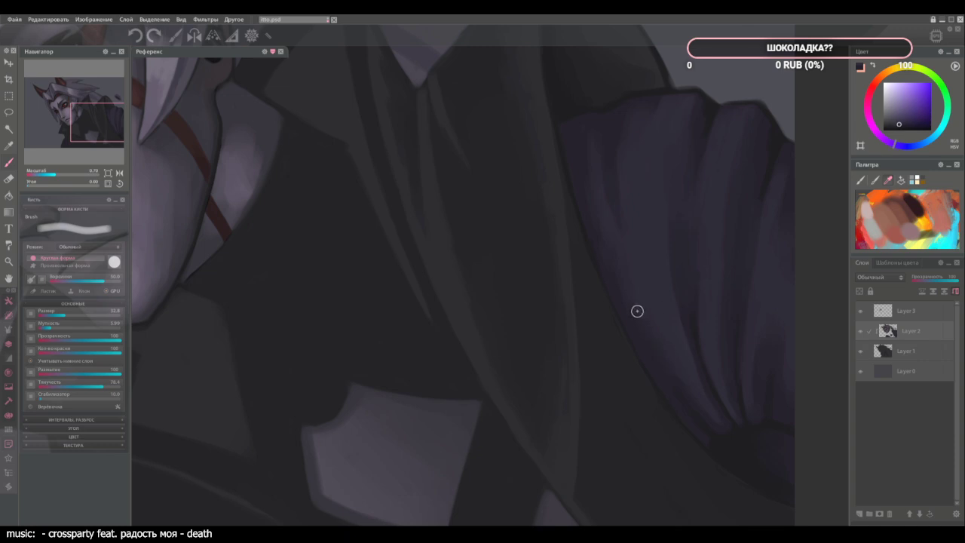
pyautogui.keyDown('alt'); pyautogui.click(671, 364); pyautogui.keyUp('alt')
pyautogui.keyDown('alt'); pyautogui.click(703, 418); pyautogui.keyUp('alt')
pyautogui.keyDown('alt'); pyautogui.click(789, 356); pyautogui.keyUp('alt')
pyautogui.keyDown('alt'); pyautogui.click(789, 384); pyautogui.keyUp('alt')
pyautogui.hotkey('ctrl', '0')
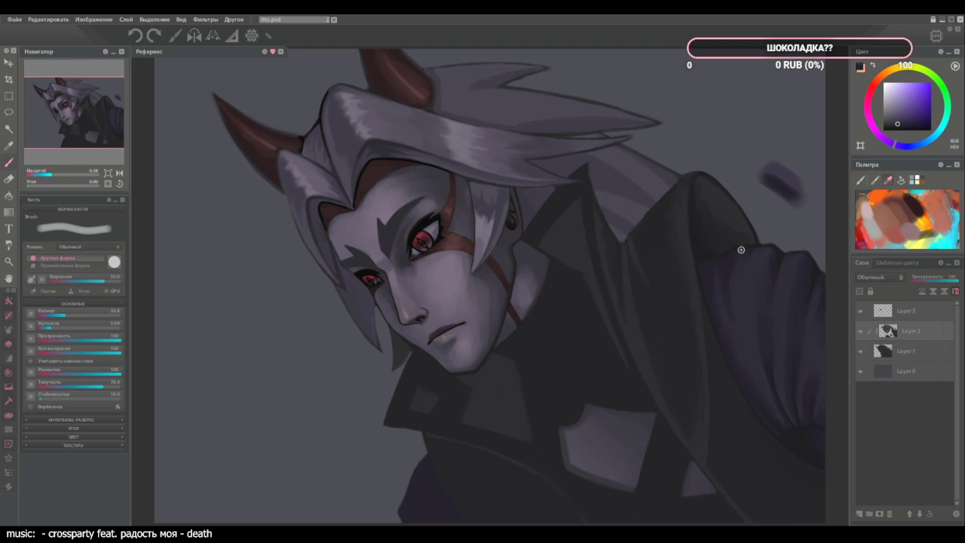
# Add a highlight along the outer sleeve fold with the light purple sampled from the swatch beside the shoulder.
pyautogui.keyDown('alt'); pyautogui.click(783, 173); pyautogui.keyUp('alt')
pyautogui.scroll(3, 766, 299)
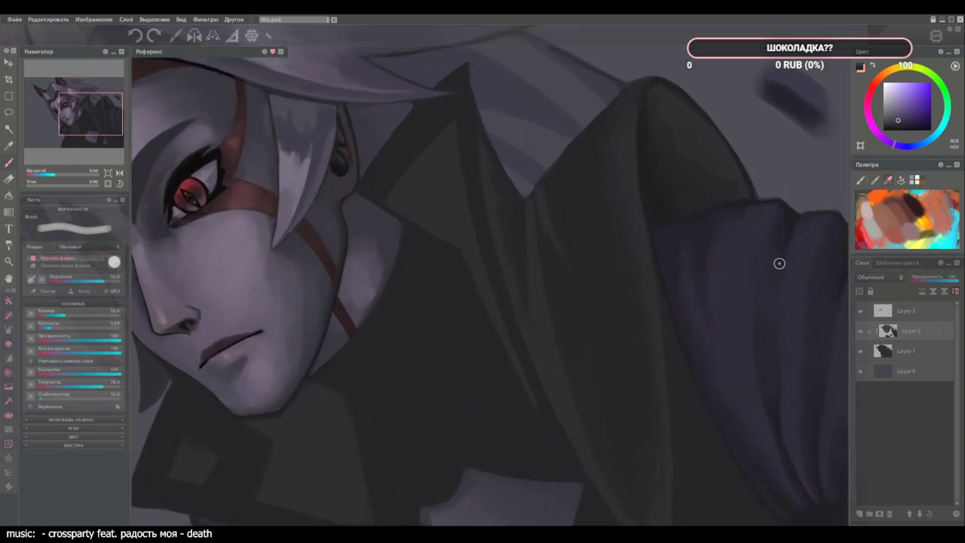
pyautogui.moveTo(789, 241)
pyautogui.mouseDown()
pyautogui.moveTo(782, 325)
pyautogui.moveTo(787, 309)
pyautogui.moveTo(795, 348)
pyautogui.moveTo(798, 315)
pyautogui.moveTo(797, 377)
pyautogui.mouseUp()
pyautogui.keyDown('alt'); pyautogui.click(798, 384); pyautogui.keyUp('alt')
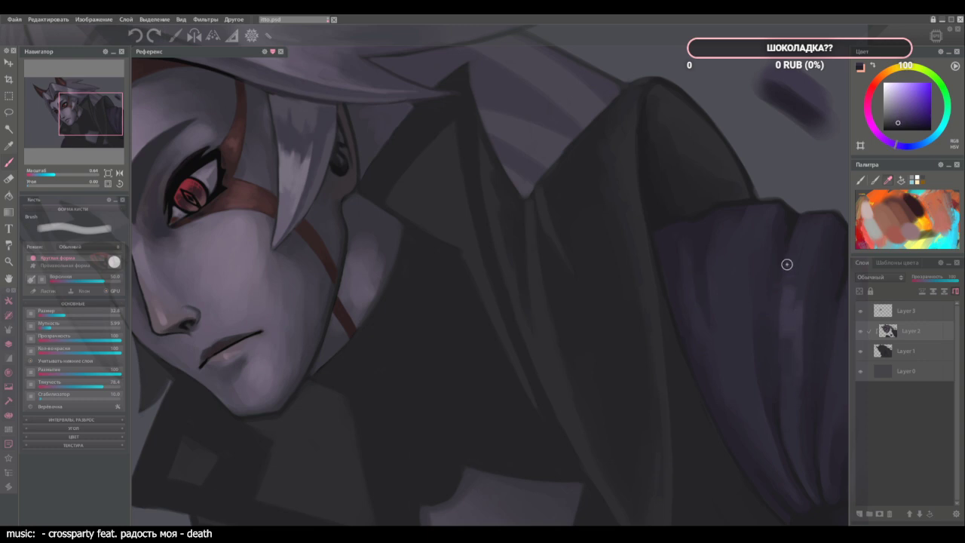
pyautogui.moveTo(792, 292)
pyautogui.mouseDown()
pyautogui.moveTo(786, 222)
pyautogui.moveTo(784, 388)
pyautogui.moveTo(784, 303)
pyautogui.mouseUp()
# Extend light purple highlights across the remaining sleeve folds and blend them with sampled sleeve tones.
pyautogui.keyDown('alt'); pyautogui.click(781, 327); pyautogui.keyUp('alt')
pyautogui.keyDown('alt'); pyautogui.click(796, 317); pyautogui.keyUp('alt')
pyautogui.keyDown('alt'); pyautogui.click(752, 282); pyautogui.keyUp('alt')
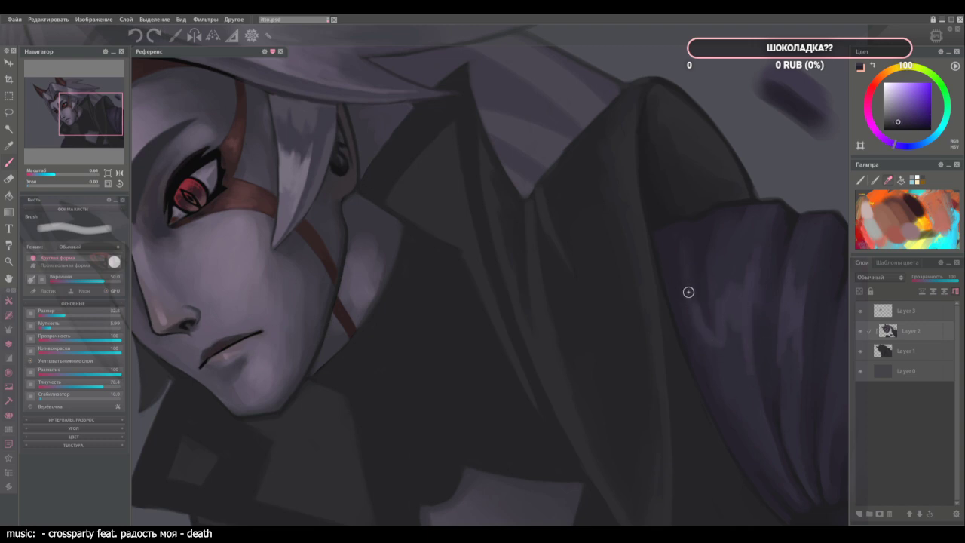
pyautogui.keyDown('alt'); pyautogui.click(729, 339); pyautogui.keyUp('alt')
pyautogui.keyDown('alt'); pyautogui.click(725, 357); pyautogui.keyUp('alt')
pyautogui.press('alt')
pyautogui.moveTo(686, 256); pyautogui.dragTo(595, 233)
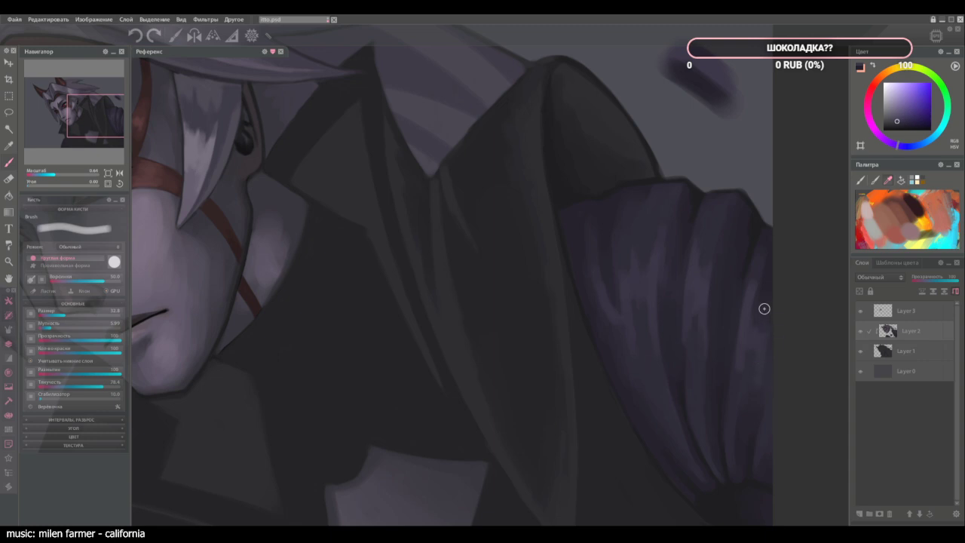
# Blend the light purple highlights on the central and outer sleeve folds with tones sampled from the neighbouring folds.
pyautogui.keyDown('alt'); pyautogui.click(741, 378); pyautogui.keyUp('alt')
pyautogui.moveTo(746, 326); pyautogui.dragTo(766, 343)
pyautogui.keyDown('alt'); pyautogui.click(706, 317); pyautogui.keyUp('alt')
pyautogui.keyDown('alt'); pyautogui.click(729, 356); pyautogui.keyUp('alt')
pyautogui.keyDown('alt'); pyautogui.click(723, 303); pyautogui.keyUp('alt')
pyautogui.keyDown('alt'); pyautogui.click(700, 288); pyautogui.keyUp('alt')
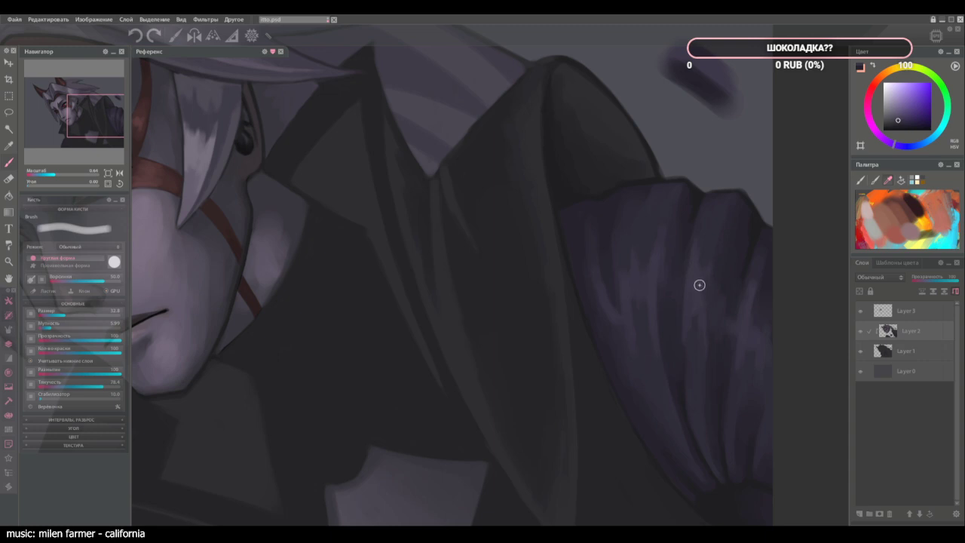
pyautogui.keyDown('alt'); pyautogui.click(718, 325); pyautogui.keyUp('alt')
pyautogui.hotkey('ctrl', '0')
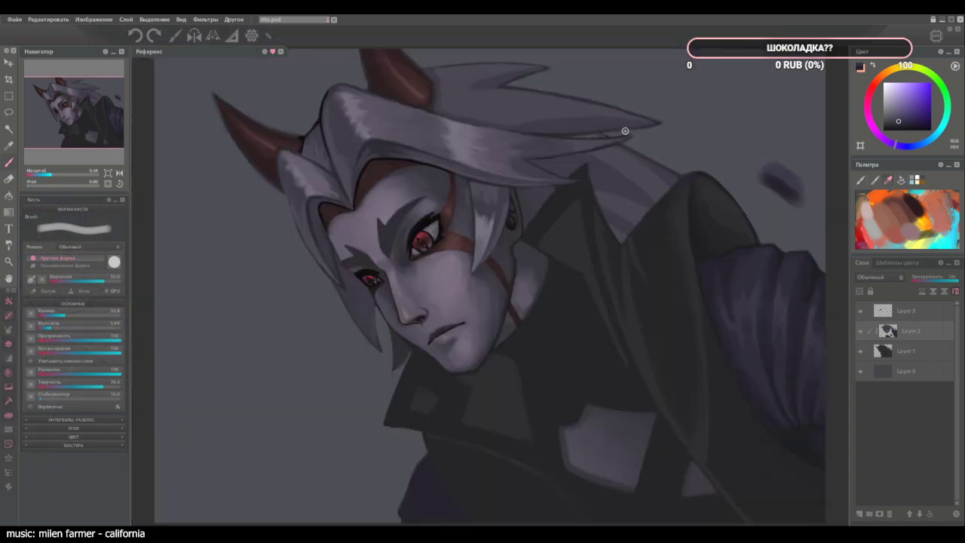
# Shade the upper edge of the outer sleeve folds with a larger brush and rework the central fold with sampled purple.
pyautogui.scroll(3, 782, 294)
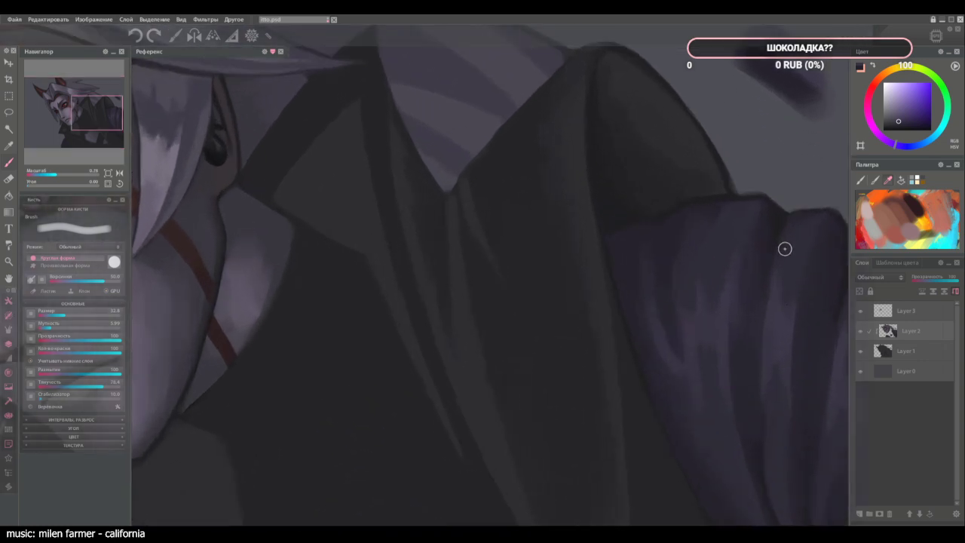
pyautogui.press(']')
pyautogui.scroll(-2, 683, 238)
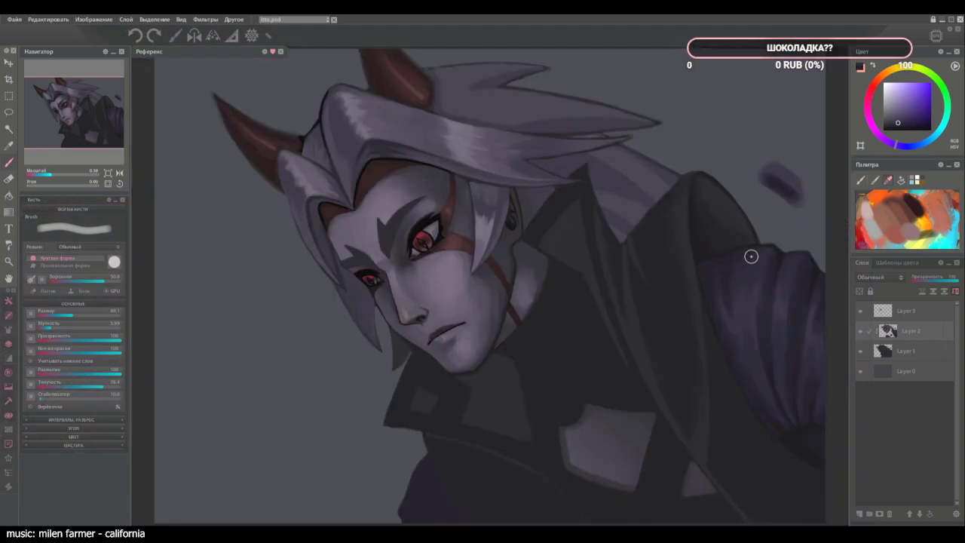
pyautogui.scroll(2, 786, 385)
pyautogui.press('space')
pyautogui.moveTo(778, 341)
pyautogui.mouseDown()
pyautogui.moveTo(759, 343)
pyautogui.moveTo(700, 254)
pyautogui.moveTo(739, 295)
pyautogui.mouseUp()
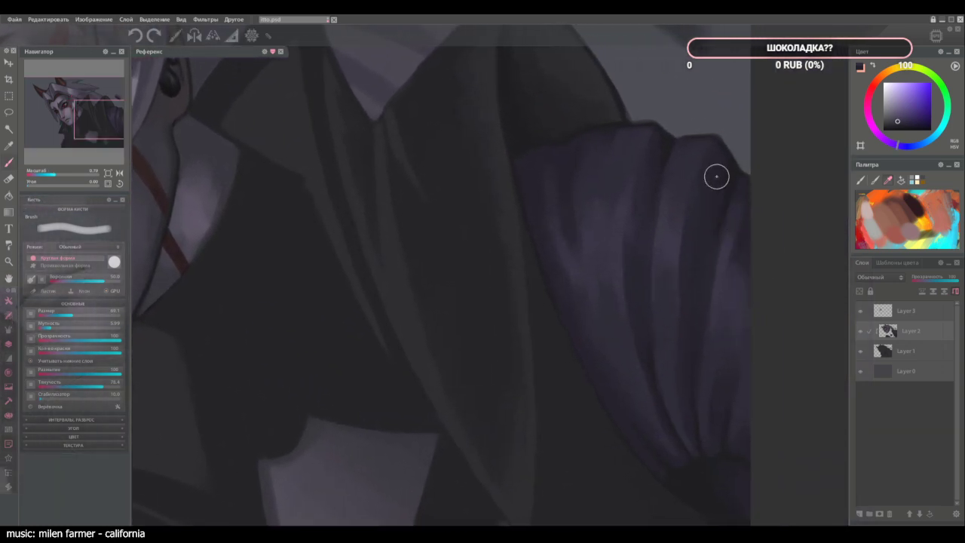
pyautogui.moveTo(717, 177); pyautogui.dragTo(729, 216)
pyautogui.press('[')
pyautogui.keyDown('alt'); pyautogui.click(683, 288); pyautogui.keyUp('alt')
pyautogui.hotkey('ctrl', '0')
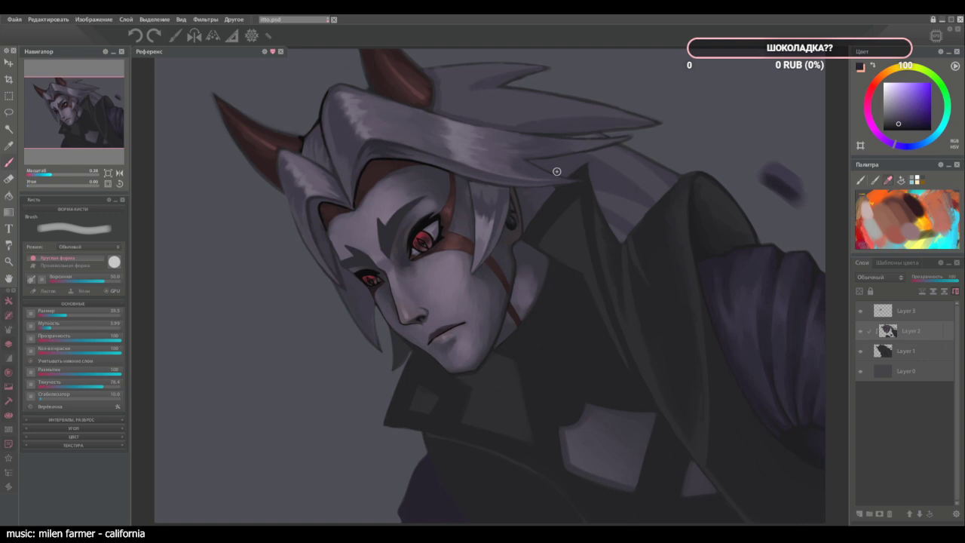
# Smooth the light and dark transitions in the middle of the sleeve folds with a small brush and sampled purples.
pyautogui.scroll(2, 754, 332)
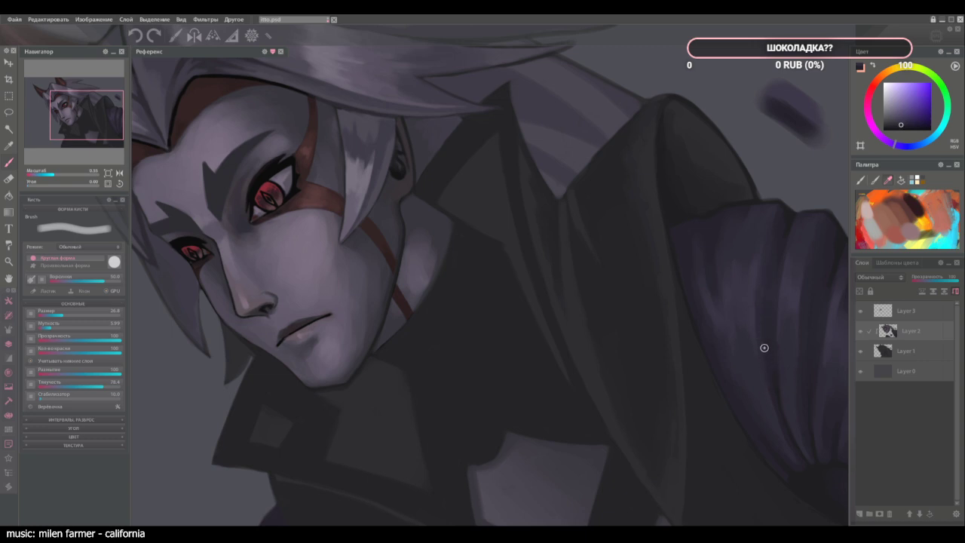
pyautogui.keyDown('alt'); pyautogui.click(754, 313); pyautogui.keyUp('alt')
pyautogui.keyDown('alt'); pyautogui.click(760, 307); pyautogui.keyUp('alt')
pyautogui.keyDown('alt'); pyautogui.click(772, 274); pyautogui.keyUp('alt')
pyautogui.keyDown('alt'); pyautogui.click(783, 307); pyautogui.keyUp('alt')
pyautogui.keyDown('alt'); pyautogui.click(804, 258); pyautogui.keyUp('alt')
pyautogui.keyDown('alt'); pyautogui.click(801, 287); pyautogui.keyUp('alt')
pyautogui.keyDown('alt'); pyautogui.click(810, 298); pyautogui.keyUp('alt')
pyautogui.keyDown('alt'); pyautogui.click(833, 294); pyautogui.keyUp('alt')
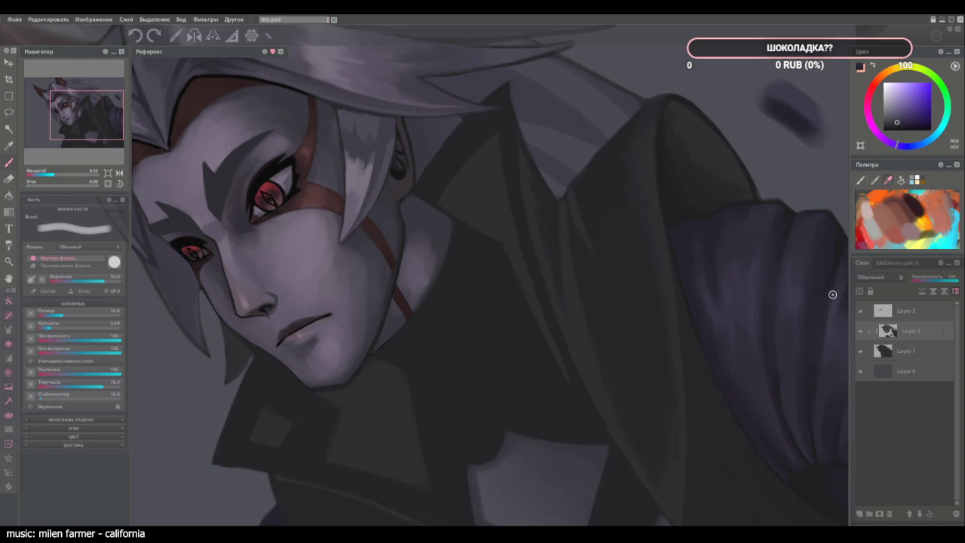
# Refine the lower sleeve folds toward the gather and along the outer edge with sampled mid purples.
pyautogui.keyDown('alt'); pyautogui.click(819, 371); pyautogui.keyUp('alt')
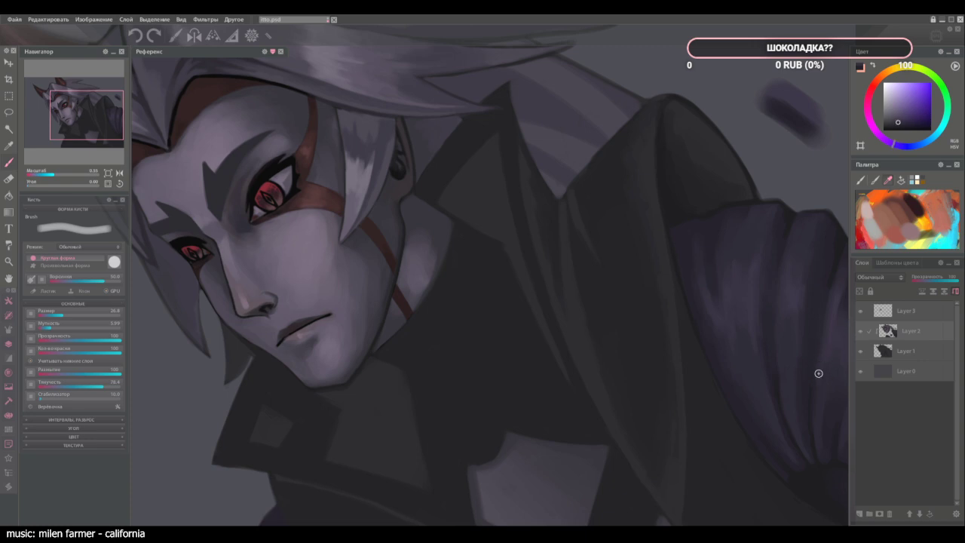
pyautogui.keyDown('alt'); pyautogui.click(787, 298); pyautogui.keyUp('alt')
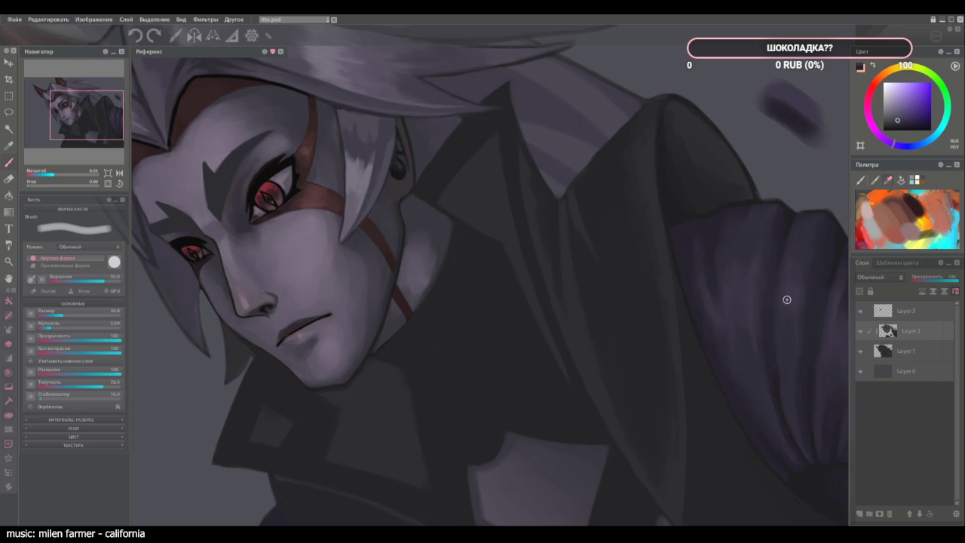
pyautogui.keyDown('alt'); pyautogui.click(789, 404); pyautogui.keyUp('alt')
pyautogui.keyDown('alt'); pyautogui.click(766, 397); pyautogui.keyUp('alt')
pyautogui.moveTo(730, 306); pyautogui.dragTo(668, 287)
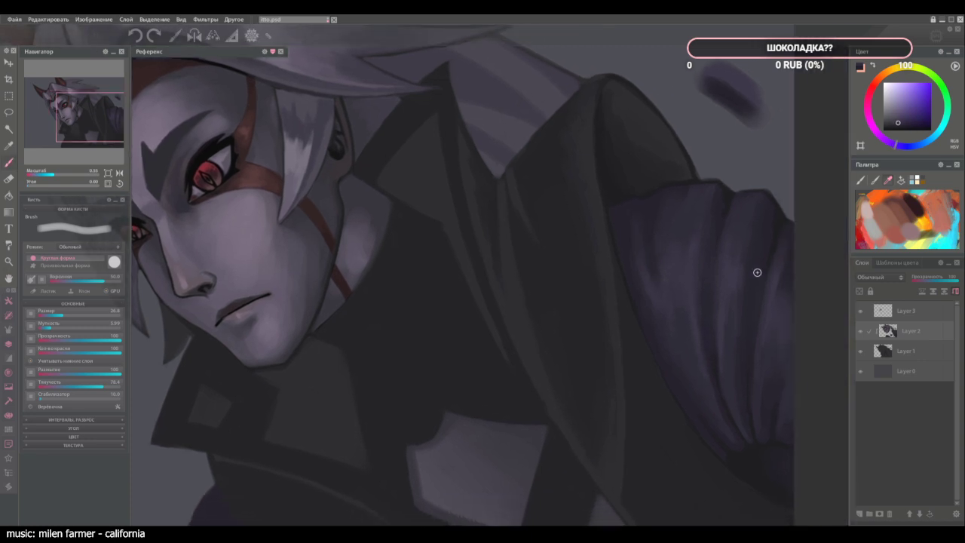
pyautogui.keyDown('alt'); pyautogui.click(768, 324); pyautogui.keyUp('alt')
pyautogui.hotkey('ctrl', '0')
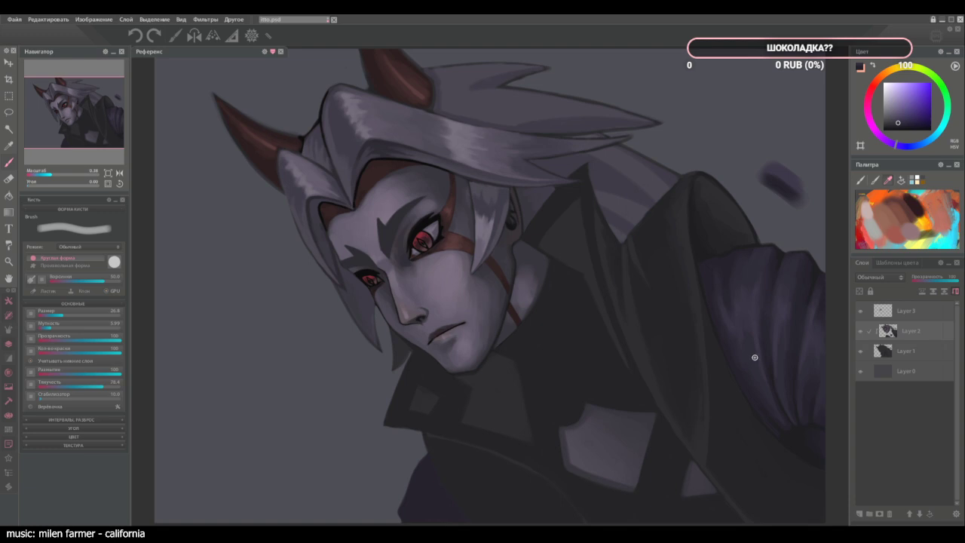
# Soften the upper part of the sleeve folds with a larger brush, using purples sampled across the sleeve.
pyautogui.press(']')
pyautogui.press(']')
pyautogui.press(']')
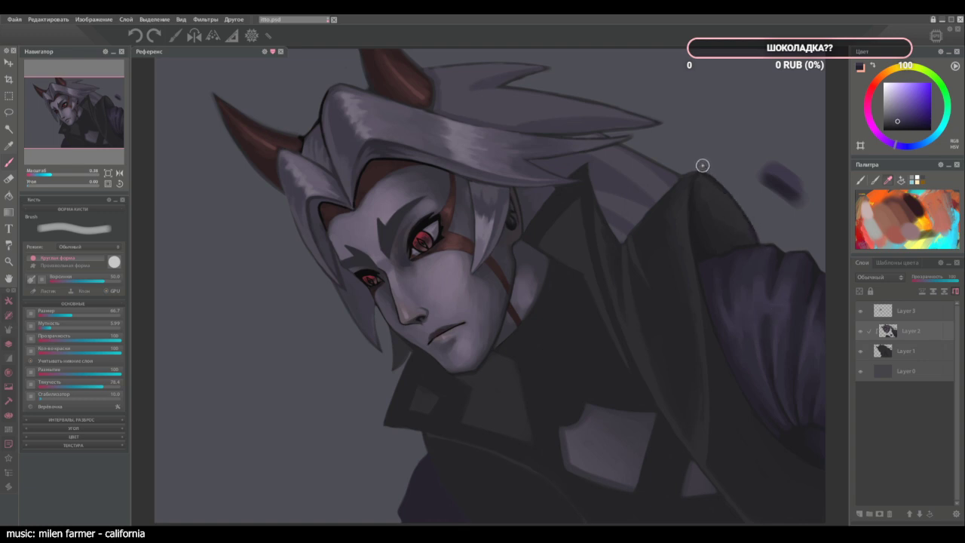
pyautogui.keyDown('alt'); pyautogui.click(762, 264); pyautogui.keyUp('alt')
pyautogui.keyDown('alt'); pyautogui.click(784, 304); pyautogui.keyUp('alt')
pyautogui.keyDown('alt'); pyautogui.click(773, 305); pyautogui.keyUp('alt')
pyautogui.keyDown('alt'); pyautogui.click(751, 292); pyautogui.keyUp('alt')
pyautogui.keyDown('alt'); pyautogui.click(773, 305); pyautogui.keyUp('alt')
pyautogui.keyDown('alt'); pyautogui.click(796, 299); pyautogui.keyUp('alt')
# Paint over the vertical folds at the sleeve's outer top on Layer 2 and block in new diagonal creases.
pyautogui.click(912, 354)
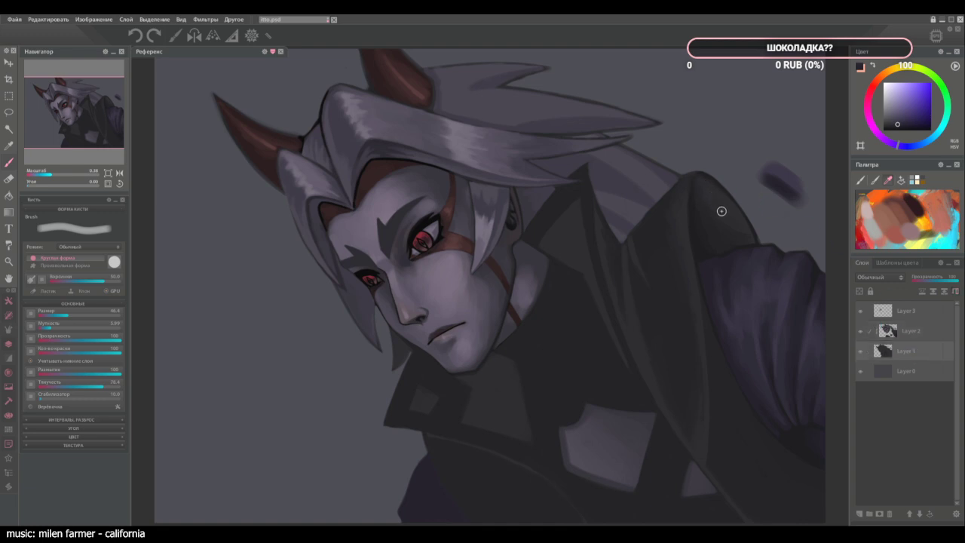
pyautogui.moveTo(720, 224); pyautogui.dragTo(589, 196)
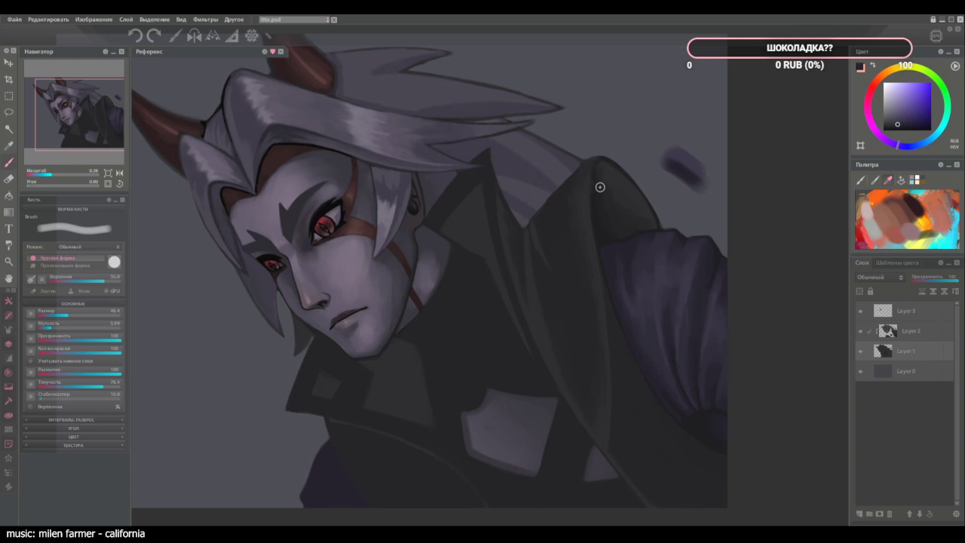
pyautogui.click(900, 334)
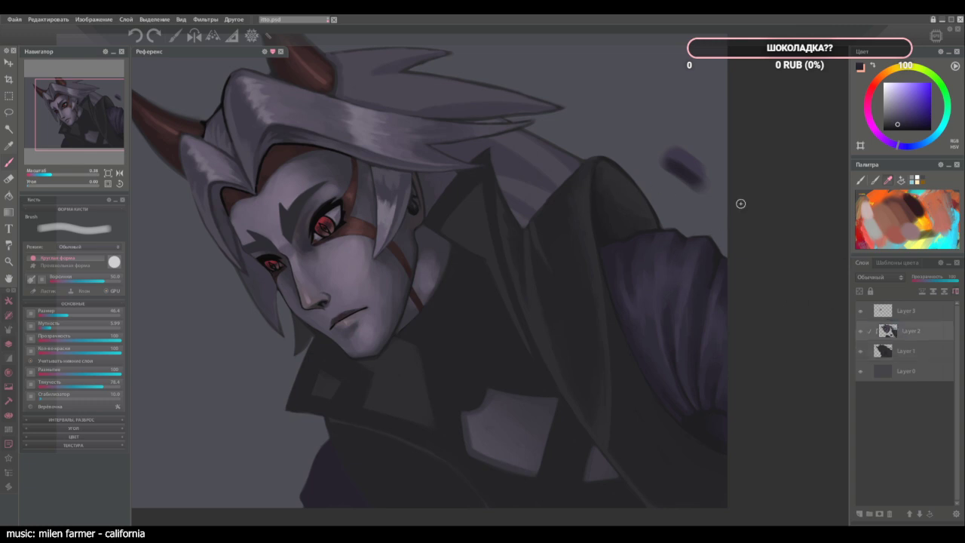
pyautogui.keyDown('alt'); pyautogui.click(692, 323); pyautogui.keyUp('alt')
pyautogui.keyDown('alt'); pyautogui.click(690, 274); pyautogui.keyUp('alt')
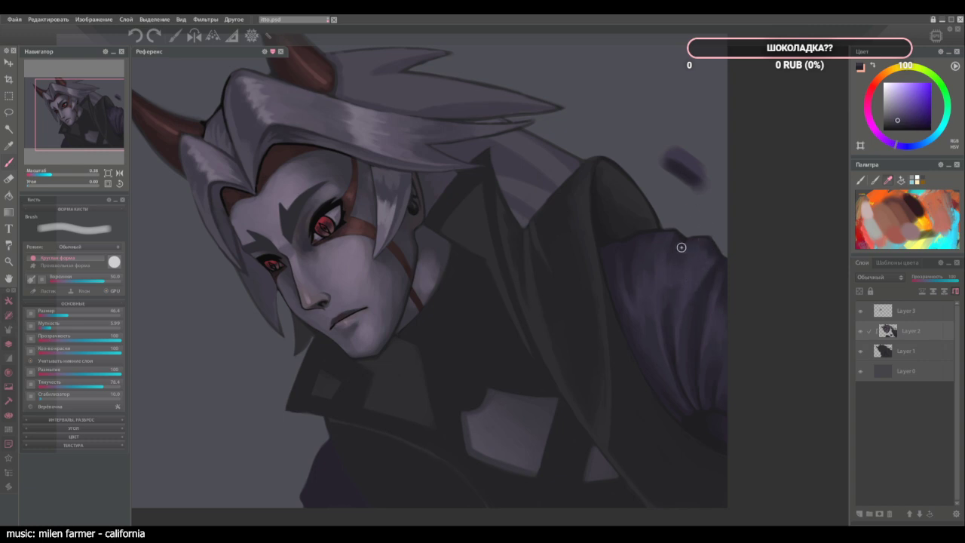
pyautogui.keyDown('alt'); pyautogui.click(713, 246); pyautogui.keyUp('alt')
pyautogui.keyDown('alt'); pyautogui.click(683, 258); pyautogui.keyUp('alt')
pyautogui.keyDown('alt'); pyautogui.click(689, 269); pyautogui.keyUp('alt')
pyautogui.keyDown('alt'); pyautogui.click(655, 343); pyautogui.keyUp('alt')
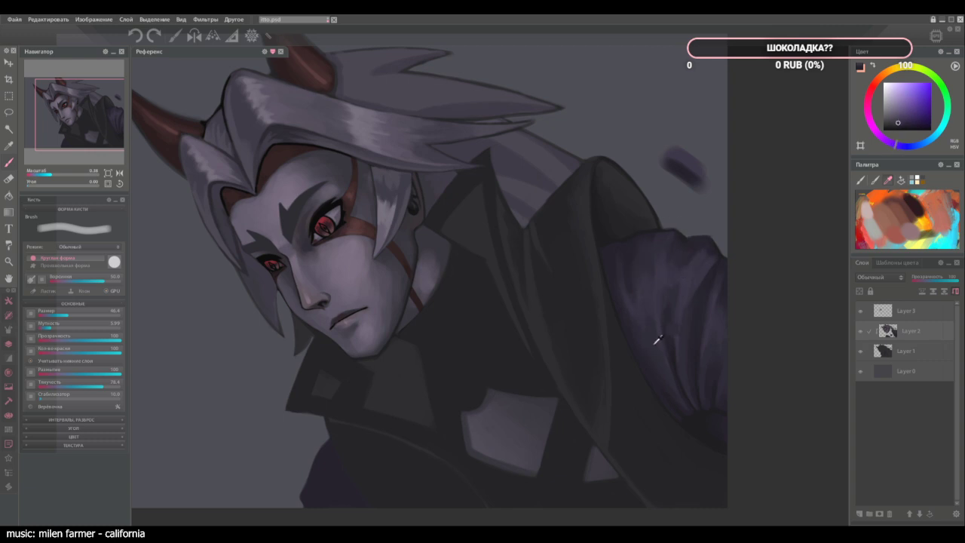
# Add lighter purple diagonal folds running from the sleeve's outer top down toward its inner side.
pyautogui.keyDown('alt'); pyautogui.click(702, 242); pyautogui.keyUp('alt')
pyautogui.keyDown('alt'); pyautogui.click(677, 172); pyautogui.keyUp('alt')
pyautogui.keyDown('alt'); pyautogui.click(703, 242); pyautogui.keyUp('alt')
pyautogui.keyDown('alt'); pyautogui.click(654, 347); pyautogui.keyUp('alt')
pyautogui.keyDown('alt'); pyautogui.click(696, 235); pyautogui.keyUp('alt')
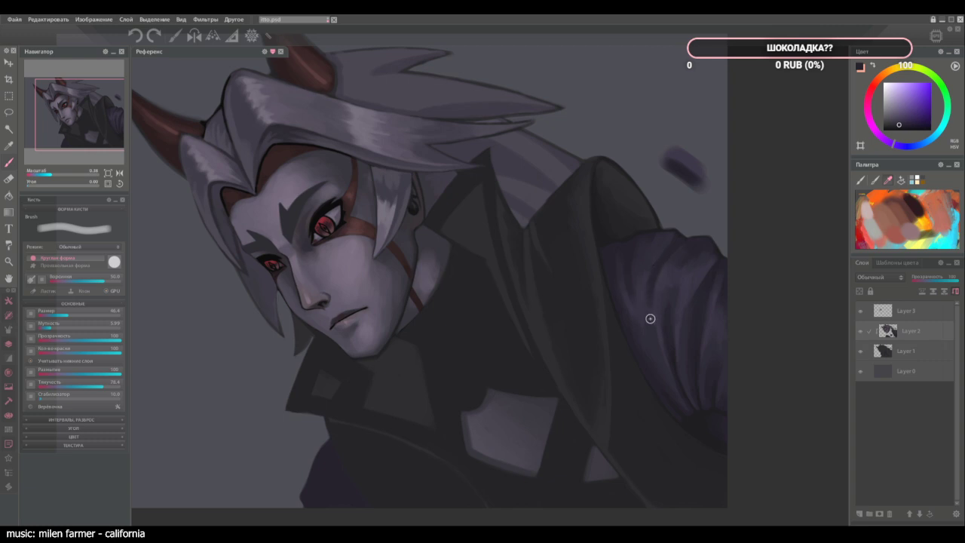
# Repaint the upper inner sleeve below the coat shoulder with sampled purples so its folds follow the diagonal creases.
pyautogui.keyDown('alt'); pyautogui.click(652, 293); pyautogui.keyUp('alt')
pyautogui.keyDown('alt'); pyautogui.click(651, 282); pyautogui.keyUp('alt')
pyautogui.keyDown('alt'); pyautogui.click(672, 233); pyautogui.keyUp('alt')
pyautogui.keyDown('alt'); pyautogui.click(655, 247); pyautogui.keyUp('alt')
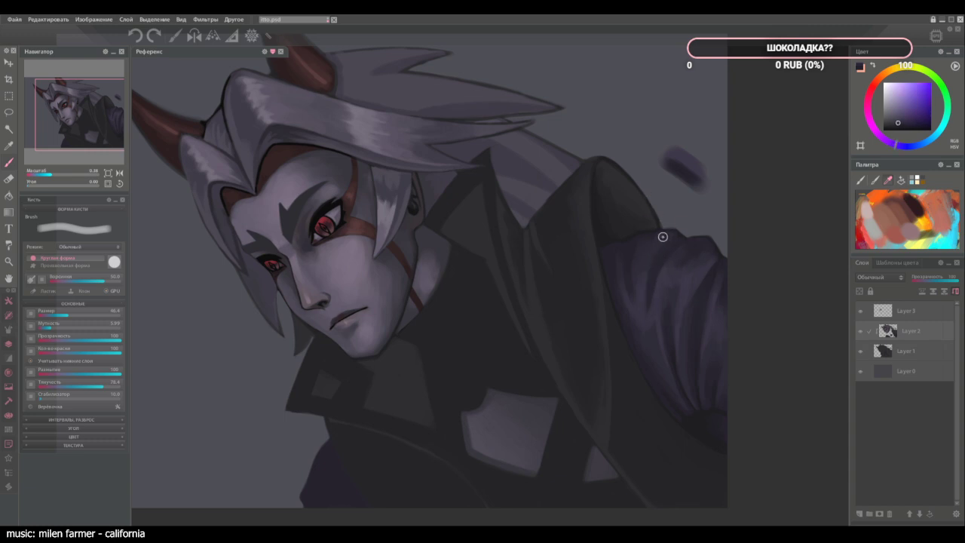
pyautogui.keyDown('alt'); pyautogui.click(643, 280); pyautogui.keyUp('alt')
pyautogui.moveTo(646, 280); pyautogui.dragTo(641, 298)
# Blend the outer top of the sleeve into the diagonal folds with a larger brush and sampled tones.
pyautogui.keyDown('alt'); pyautogui.click(712, 256); pyautogui.keyUp('alt')
pyautogui.keyDown('alt'); pyautogui.click(709, 268); pyautogui.keyUp('alt')
pyautogui.keyDown('alt'); pyautogui.click(686, 317); pyautogui.keyUp('alt')
pyautogui.keyDown('alt'); pyautogui.click(692, 255); pyautogui.keyUp('alt')
pyautogui.press(']')
pyautogui.press(']')
pyautogui.press(']')
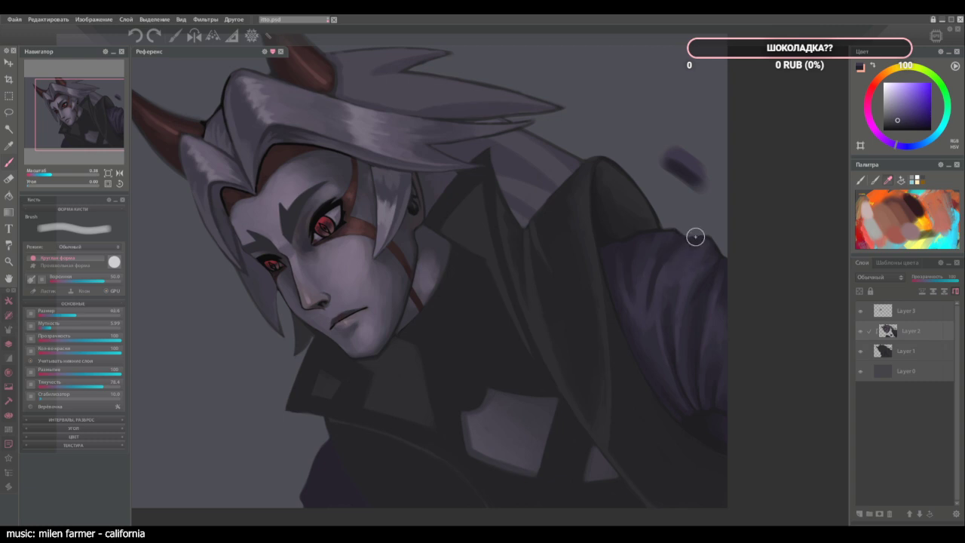
pyautogui.keyDown('alt'); pyautogui.click(691, 256); pyautogui.keyUp('alt')
pyautogui.keyDown('alt'); pyautogui.click(688, 272); pyautogui.keyUp('alt')
pyautogui.keyDown('alt'); pyautogui.click(700, 239); pyautogui.keyUp('alt')
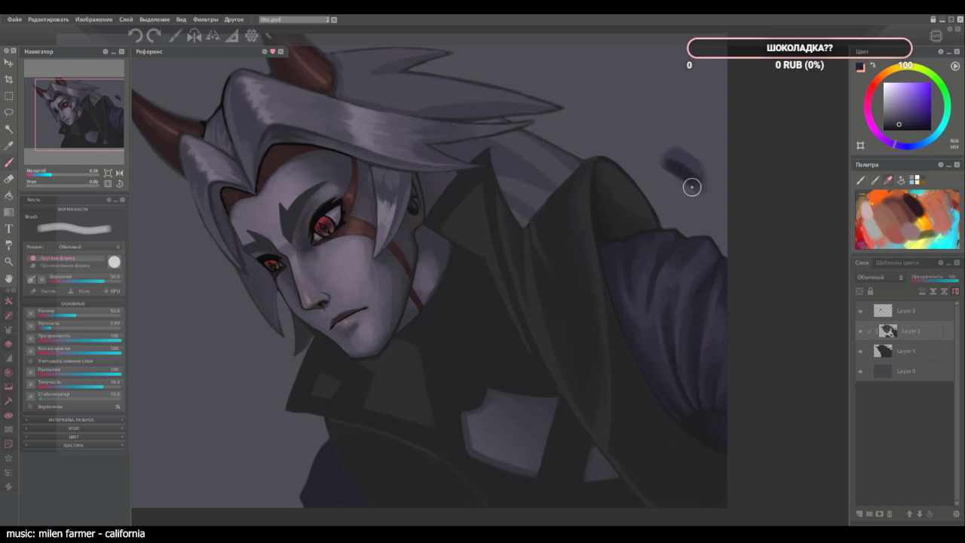
# Define the creases between the upper diagonal folds with alternating light and dark sampled purples.
pyautogui.keyDown('alt'); pyautogui.click(698, 264); pyautogui.keyUp('alt')
pyautogui.keyDown('alt'); pyautogui.click(680, 253); pyautogui.keyUp('alt')
pyautogui.keyDown('alt'); pyautogui.click(672, 260); pyautogui.keyUp('alt')
pyautogui.keyDown('alt'); pyautogui.click(681, 270); pyautogui.keyUp('alt')
pyautogui.keyDown('alt'); pyautogui.click(679, 273); pyautogui.keyUp('alt')
pyautogui.keyDown('alt'); pyautogui.click(683, 260); pyautogui.keyUp('alt')
pyautogui.moveTo(676, 310); pyautogui.dragTo(701, 290)
pyautogui.keyDown('alt'); pyautogui.click(685, 252); pyautogui.keyUp('alt')
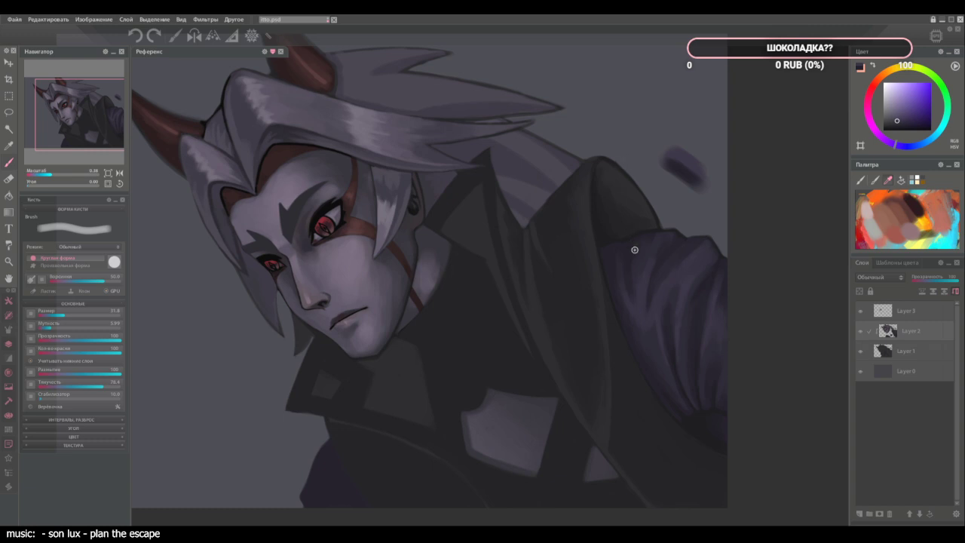
# Shape the mid-sleeve fold and darken the sleeve's inner upper area beside the coat with sampled purples.
pyautogui.keyDown('alt'); pyautogui.click(653, 316); pyautogui.keyUp('alt')
pyautogui.keyDown('alt'); pyautogui.click(655, 362); pyautogui.keyUp('alt')
pyautogui.keyDown('alt'); pyautogui.click(693, 301); pyautogui.keyUp('alt')
pyautogui.moveTo(690, 303); pyautogui.dragTo(679, 315)
pyautogui.press(']')
pyautogui.press(']')
pyautogui.press(']')
pyautogui.keyDown('alt'); pyautogui.click(637, 266); pyautogui.keyUp('alt')
pyautogui.moveTo(634, 287); pyautogui.dragTo(634, 289)
pyautogui.keyDown('alt'); pyautogui.click(651, 288); pyautogui.keyUp('alt')
# Smooth the coat's folded edge and the dark shadow beside the sleeve with sampled coat greys and a larger brush.
pyautogui.keyDown('alt'); pyautogui.click(601, 235); pyautogui.keyUp('alt')
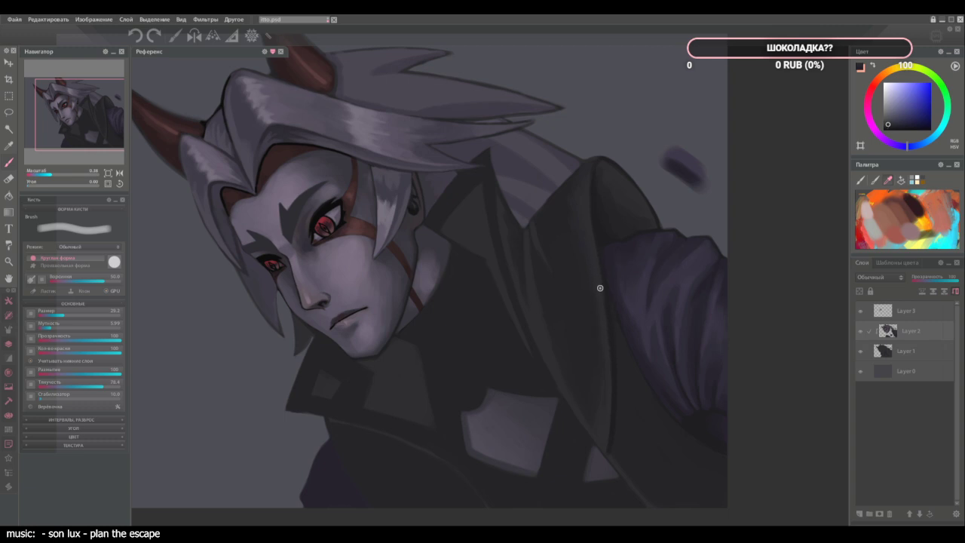
pyautogui.keyDown('alt'); pyautogui.click(614, 337); pyautogui.keyUp('alt')
pyautogui.keyDown('alt'); pyautogui.click(604, 301); pyautogui.keyUp('alt')
pyautogui.keyDown('alt'); pyautogui.click(603, 237); pyautogui.keyUp('alt')
pyautogui.press(']')
pyautogui.press(']')
pyautogui.keyDown('alt'); pyautogui.click(622, 381); pyautogui.keyUp('alt')
pyautogui.keyDown('alt'); pyautogui.click(630, 369); pyautogui.keyUp('alt')
pyautogui.keyDown('alt'); pyautogui.click(622, 374); pyautogui.keyUp('alt')
pyautogui.keyDown('alt'); pyautogui.click(619, 354); pyautogui.keyUp('alt')
pyautogui.keyDown('alt'); pyautogui.click(619, 409); pyautogui.keyUp('alt')
# Touch up the sleeve's lower inner folds with sampled purple and the darker sleeve shade.
pyautogui.keyDown('alt'); pyautogui.click(662, 325); pyautogui.keyUp('alt')
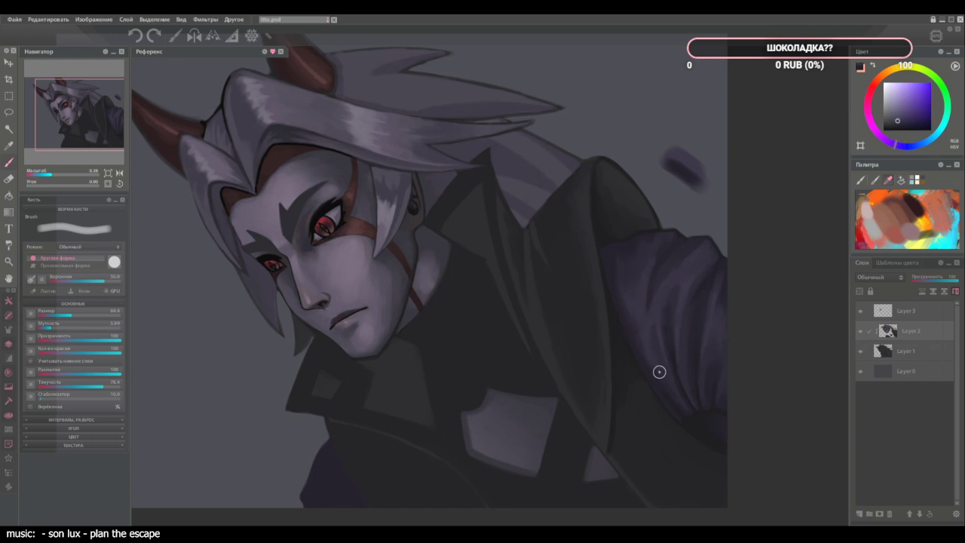
pyautogui.keyDown('alt'); pyautogui.click(665, 373); pyautogui.keyUp('alt')
pyautogui.keyDown('ctrl'); pyautogui.click(635, 335); pyautogui.keyUp('ctrl')
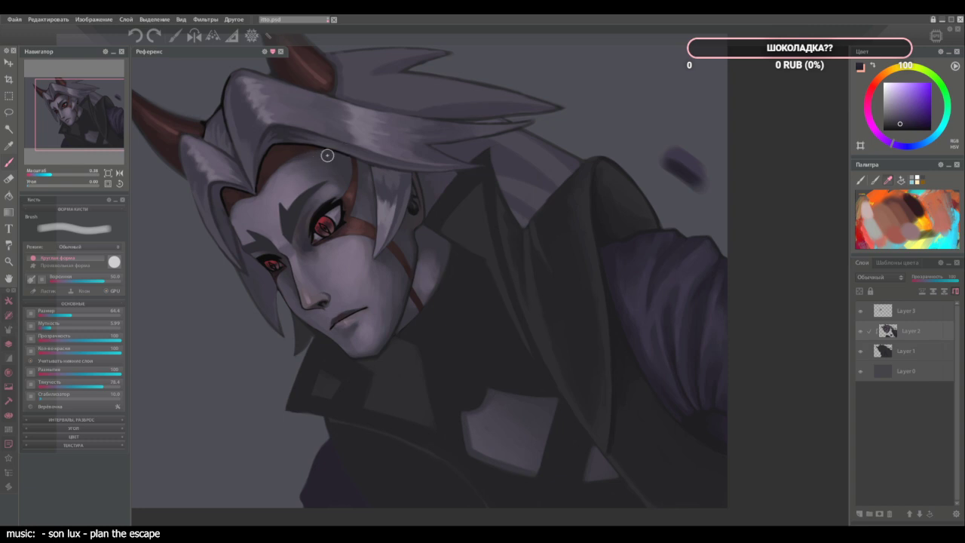
# Rotate the canvas until the face is upright and paint dark outlines along the coat's collar, lapels and front edges with a smaller brush.
pyautogui.press('space')
pyautogui.moveTo(299, 188); pyautogui.dragTo(393, 249)
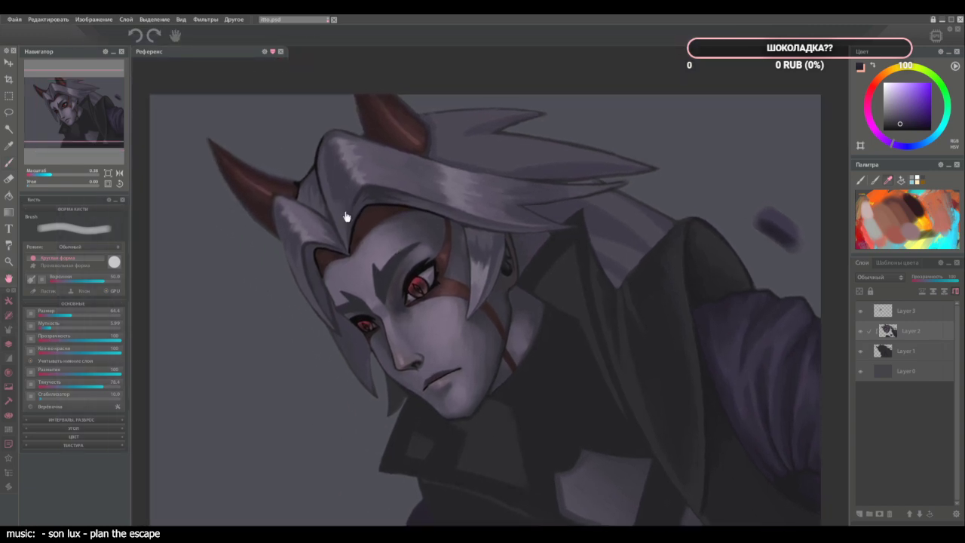
pyautogui.keyDown('alt'); pyautogui.click(297, 186); pyautogui.keyUp('alt')
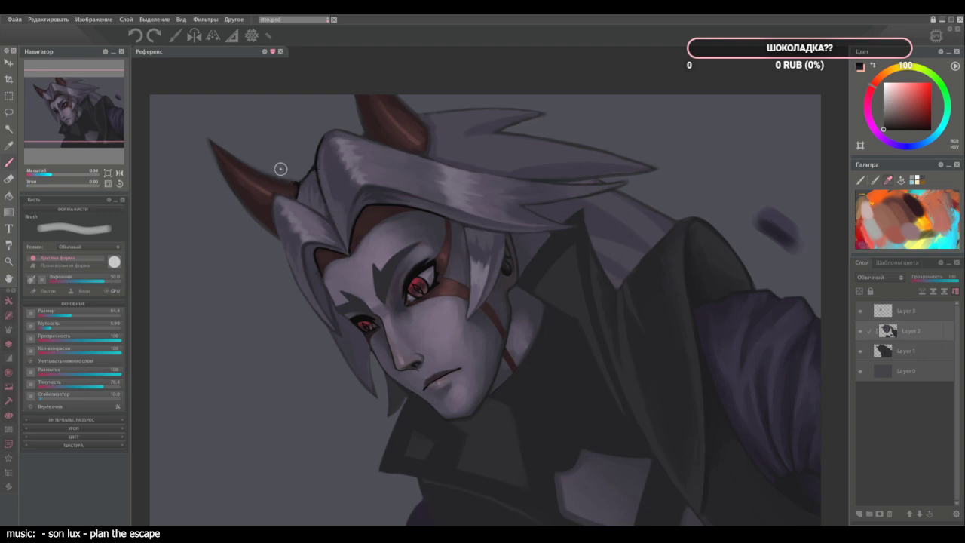
pyautogui.keyDown('alt'); pyautogui.click(692, 290); pyautogui.keyUp('alt')
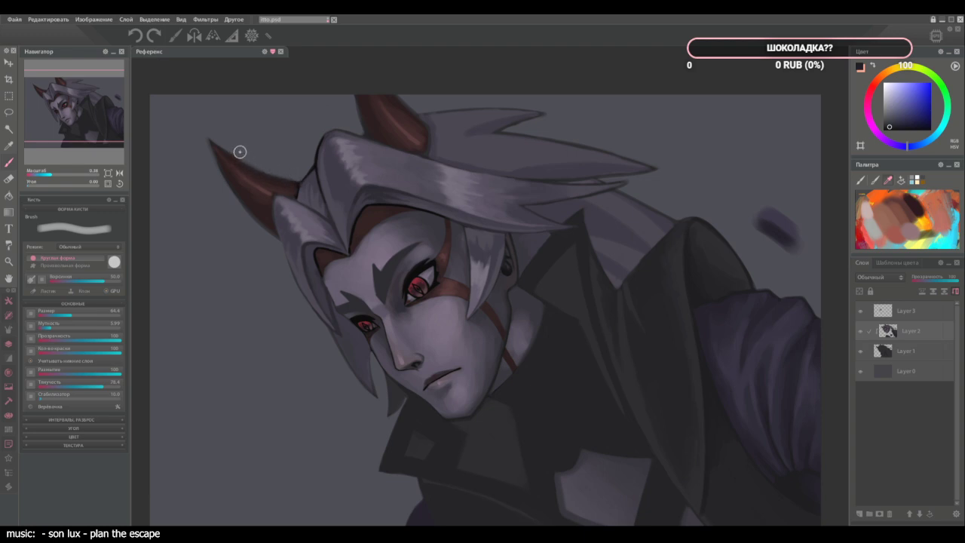
pyautogui.keyDown('alt'); pyautogui.click(303, 178); pyautogui.keyUp('alt')
pyautogui.keyDown('alt'); pyautogui.click(783, 483); pyautogui.keyUp('alt')
pyautogui.press('[')
pyautogui.moveTo(291, 334); pyautogui.dragTo(342, 246)
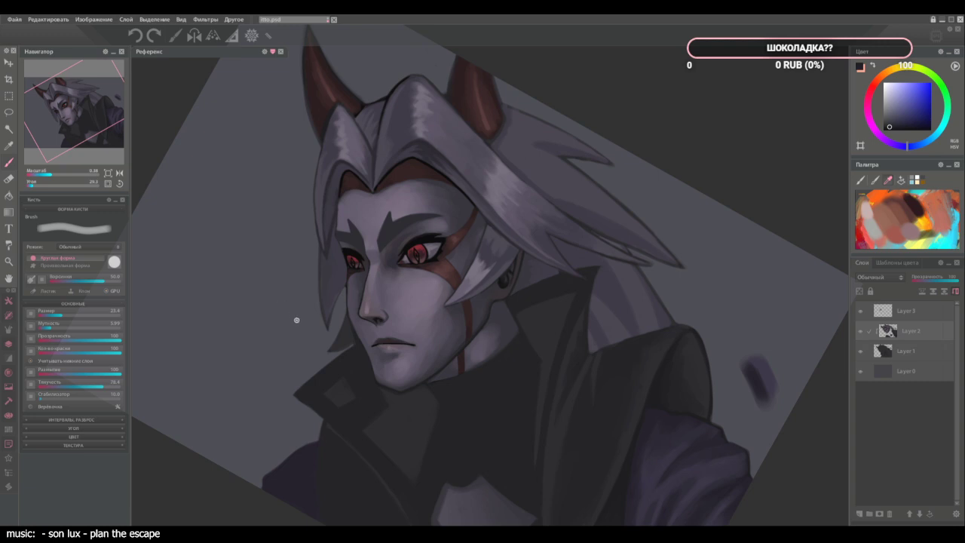
pyautogui.moveTo(297, 320); pyautogui.dragTo(304, 239)
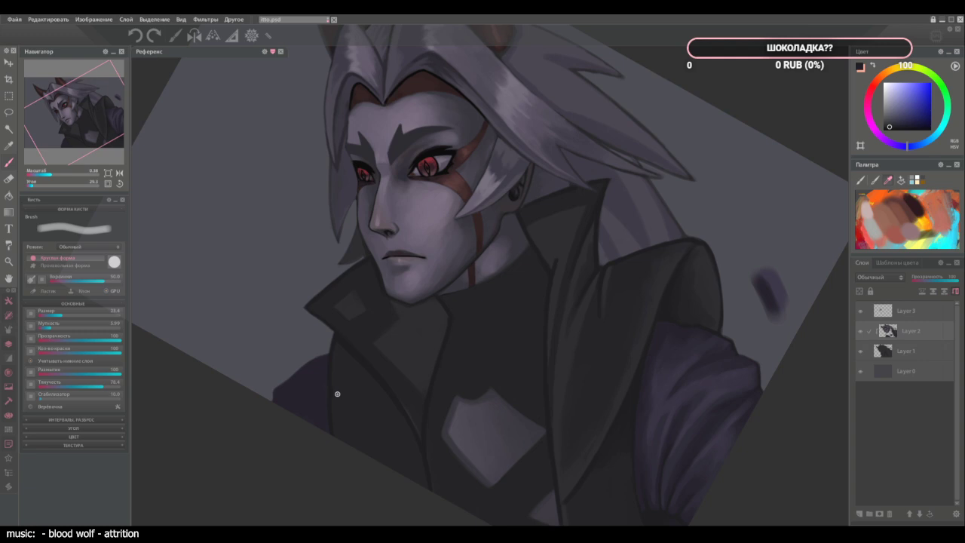
# Smooth the folds on the coat's large lapel with sampled dark grey and a larger brush.
pyautogui.keyDown('alt'); pyautogui.click(617, 273); pyautogui.keyUp('alt')
pyautogui.press(']')
pyautogui.press(']')
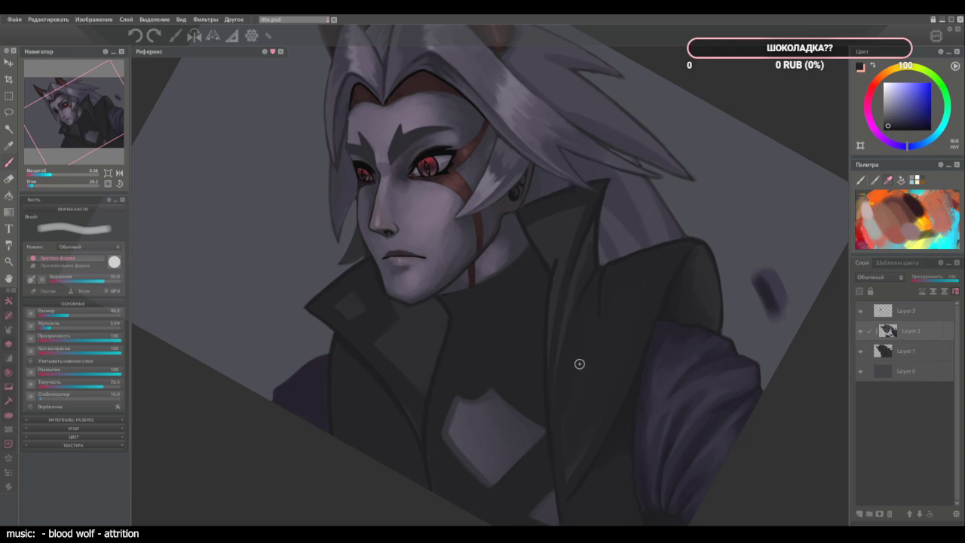
pyautogui.press(']')
pyautogui.press(']')
pyautogui.press(']')
# Touch up the edge where the coat's lapel meets the top of the sleeve with sampled purple and dark shades.
pyautogui.press('[')
pyautogui.press('[')
pyautogui.press('[')
pyautogui.press('[')
pyautogui.keyDown('alt'); pyautogui.click(686, 329); pyautogui.keyUp('alt')
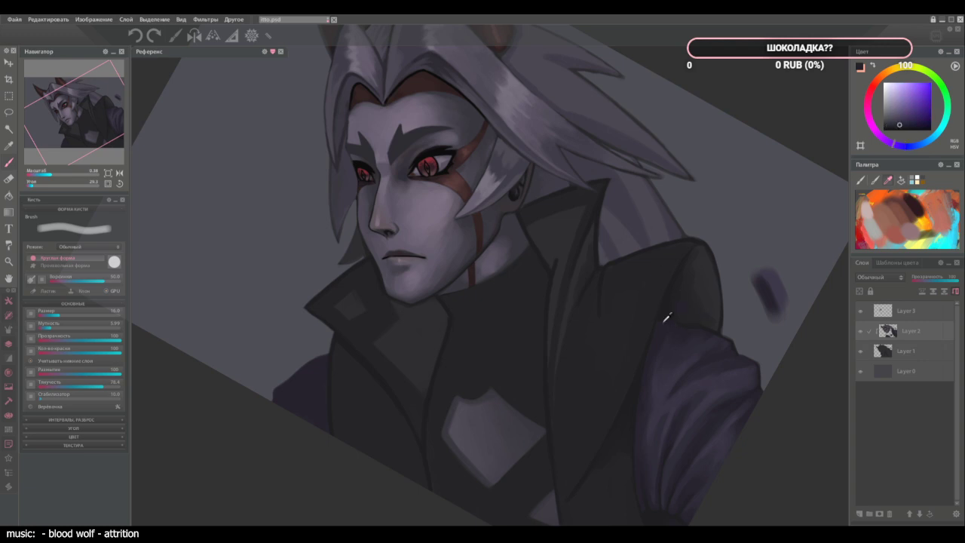
pyautogui.keyDown('alt'); pyautogui.click(729, 352); pyautogui.keyUp('alt')
pyautogui.keyDown('alt'); pyautogui.click(662, 324); pyautogui.keyUp('alt')
# Recolour the shirt under the coat dark purple with the sleeve's sampled colour and a larger brush.
pyautogui.press(']')
pyautogui.press(']')
pyautogui.press(']')
pyautogui.press(']')
pyautogui.press(']')
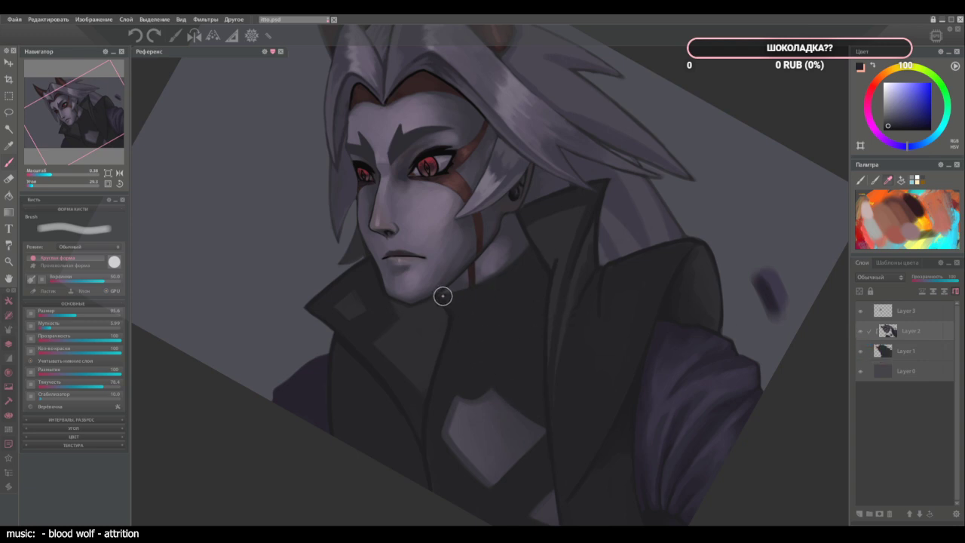
pyautogui.keyDown('alt'); pyautogui.click(686, 327); pyautogui.keyUp('alt')
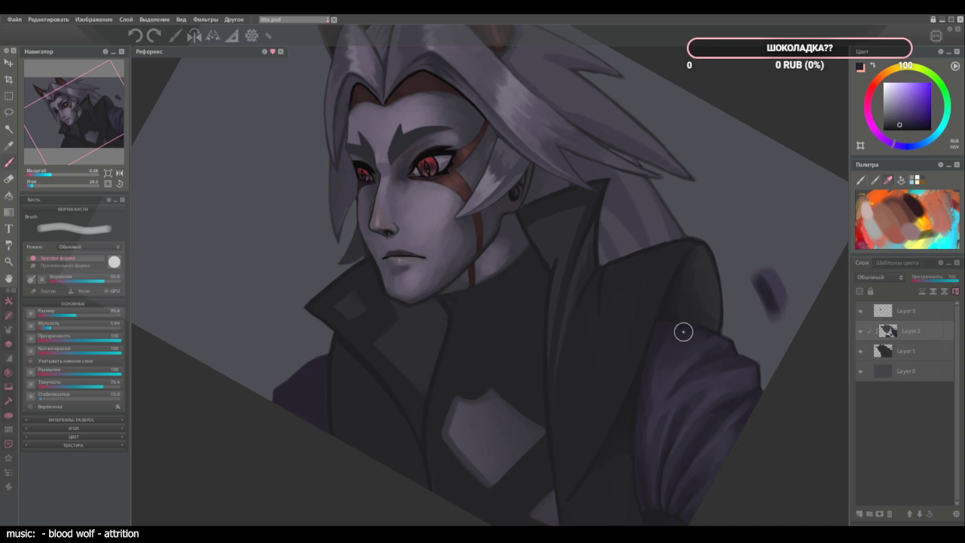
pyautogui.moveTo(505, 374)
pyautogui.mouseDown()
pyautogui.moveTo(481, 362)
pyautogui.moveTo(519, 399)
pyautogui.moveTo(495, 376)
pyautogui.moveTo(519, 399)
pyautogui.mouseUp()
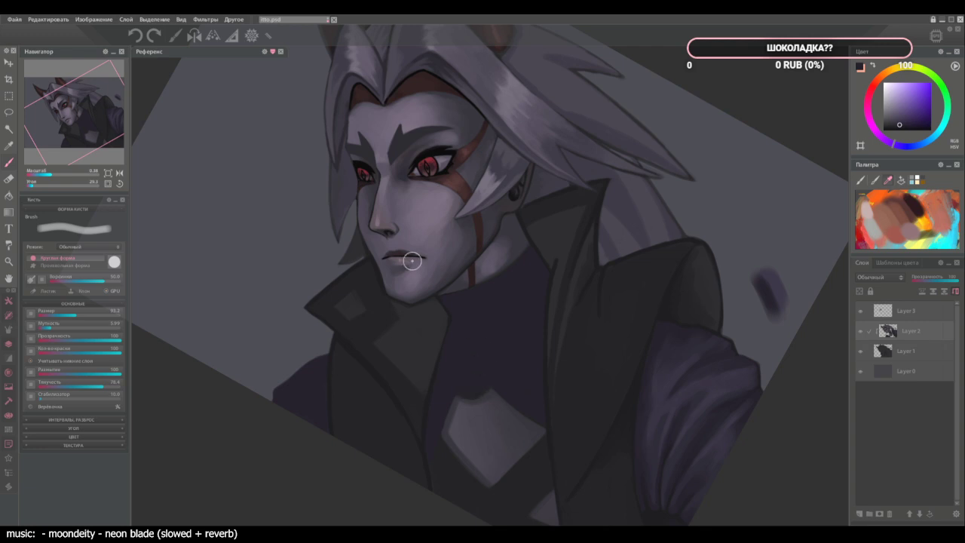
# Paint dark outlines around the shirt's chest cutout and along its edges with sampled shades and a smaller brush.
pyautogui.keyDown('alt'); pyautogui.click(658, 308); pyautogui.keyUp('alt')
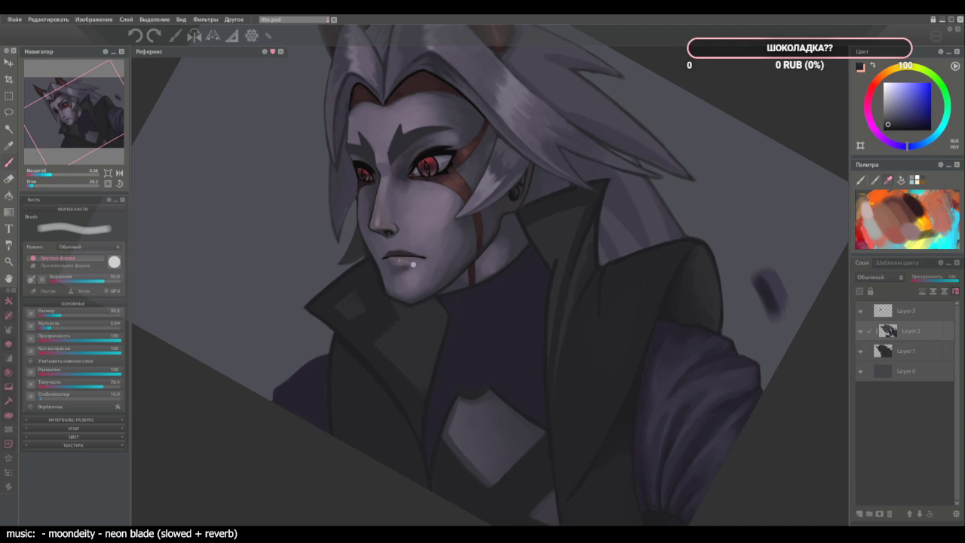
pyautogui.keyDown('alt'); pyautogui.click(386, 384); pyautogui.keyUp('alt')
pyautogui.keyDown('alt'); pyautogui.click(451, 433); pyautogui.keyUp('alt')
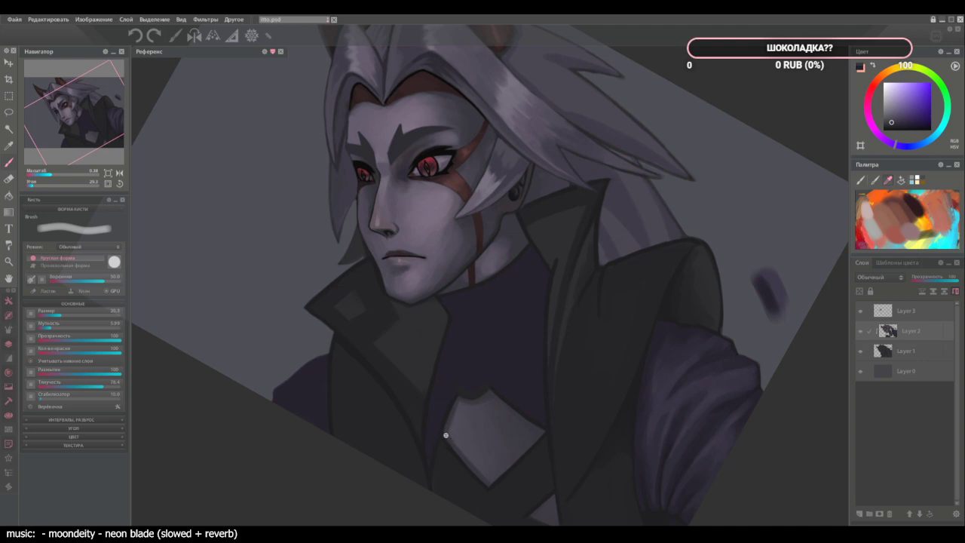
pyautogui.keyDown('alt'); pyautogui.click(452, 441); pyautogui.keyUp('alt')
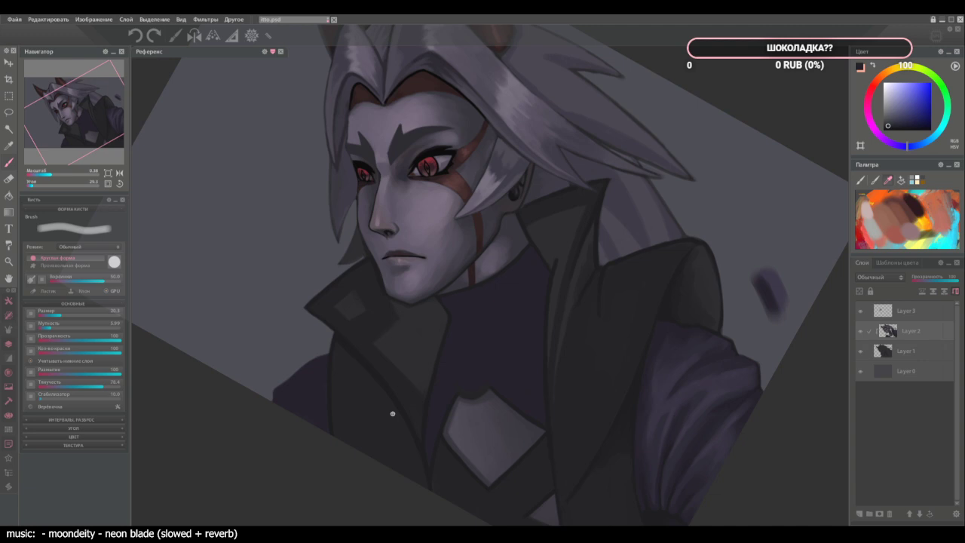
pyautogui.keyDown('alt'); pyautogui.click(456, 455); pyautogui.keyUp('alt')
# Paint the coat's band below the chest cutout with sampled dark grey and darker shadow shades.
pyautogui.moveTo(535, 460); pyautogui.dragTo(556, 405)
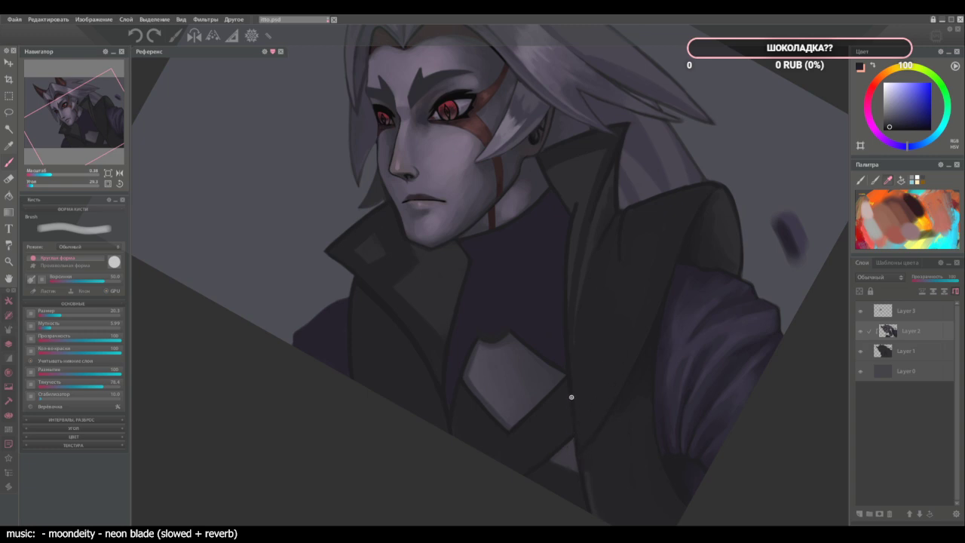
pyautogui.keyDown('alt'); pyautogui.click(602, 463); pyautogui.keyUp('alt')
pyautogui.keyDown('alt'); pyautogui.click(689, 252); pyautogui.keyUp('alt')
pyautogui.keyDown('alt'); pyautogui.click(685, 249); pyautogui.keyUp('alt')
pyautogui.keyDown('alt'); pyautogui.click(543, 460); pyautogui.keyUp('alt')
pyautogui.keyDown('alt'); pyautogui.click(686, 257); pyautogui.keyUp('alt')
pyautogui.keyDown('alt'); pyautogui.click(538, 455); pyautogui.keyUp('alt')
pyautogui.keyDown('alt'); pyautogui.click(688, 239); pyautogui.keyUp('alt')
pyautogui.keyDown('alt'); pyautogui.click(498, 455); pyautogui.keyUp('alt')
# Shade the ends of the band below the cutout with sampled dark tones, undoing one stroke and repainting with a larger brush.
pyautogui.keyDown('alt'); pyautogui.click(455, 404); pyautogui.keyUp('alt')
pyautogui.keyDown('alt'); pyautogui.click(459, 428); pyautogui.keyUp('alt')
pyautogui.keyDown('alt'); pyautogui.click(454, 406); pyautogui.keyUp('alt')
pyautogui.press(']')
pyautogui.keyDown('alt'); pyautogui.click(570, 416); pyautogui.keyUp('alt')
pyautogui.keyDown('alt'); pyautogui.click(555, 473); pyautogui.keyUp('alt')
pyautogui.hotkey('ctrl', 'z')
pyautogui.keyDown('alt'); pyautogui.click(471, 436); pyautogui.keyUp('alt')
pyautogui.keyDown('alt'); pyautogui.click(552, 465); pyautogui.keyUp('alt')
pyautogui.moveTo(573, 455); pyautogui.dragTo(564, 445)
pyautogui.press(']')
# Clean up the shirt and outline beside both side corners of the chest cutout with sampled purple and dark shades.
pyautogui.keyDown('alt'); pyautogui.click(555, 395); pyautogui.keyUp('alt')
pyautogui.keyDown('alt'); pyautogui.click(557, 399); pyautogui.keyUp('alt')
pyautogui.keyDown('alt'); pyautogui.click(563, 381); pyautogui.keyUp('alt')
pyautogui.keyDown('alt'); pyautogui.click(570, 414); pyautogui.keyUp('alt')
pyautogui.keyDown('alt'); pyautogui.click(569, 378); pyautogui.keyUp('alt')
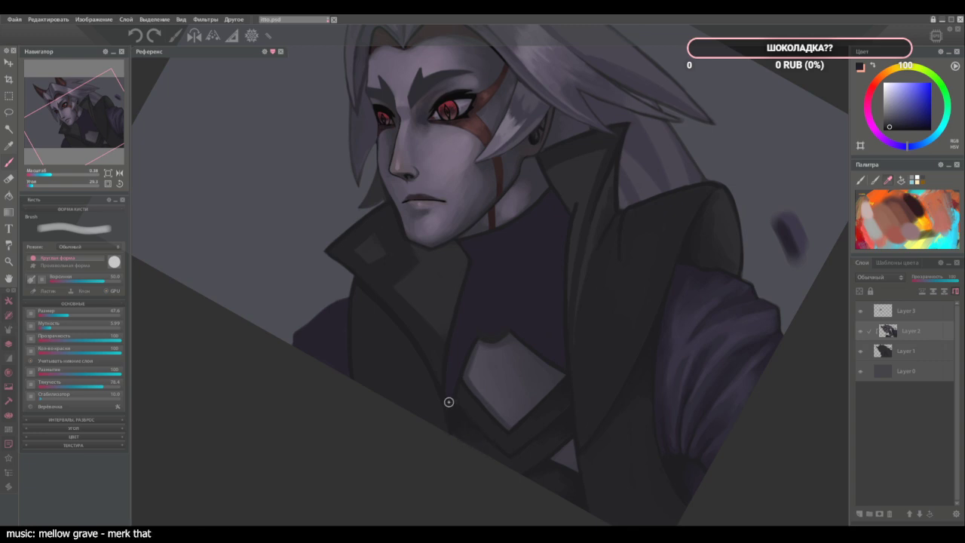
pyautogui.keyDown('alt'); pyautogui.click(464, 431); pyautogui.keyUp('alt')
pyautogui.keyDown('alt'); pyautogui.click(455, 419); pyautogui.keyUp('alt')
pyautogui.keyDown('alt'); pyautogui.click(465, 391); pyautogui.keyUp('alt')
pyautogui.keyDown('alt'); pyautogui.click(700, 302); pyautogui.keyUp('alt')
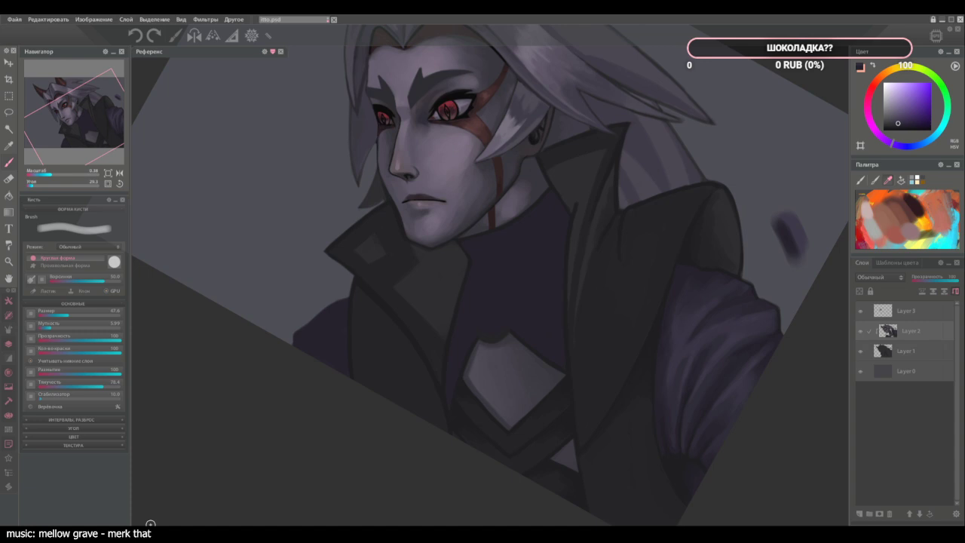
# Draw a round brooch above the chest cutout with a dark outline and fill it with dark grey.
pyautogui.keyDown('alt'); pyautogui.click(561, 387); pyautogui.keyUp('alt')
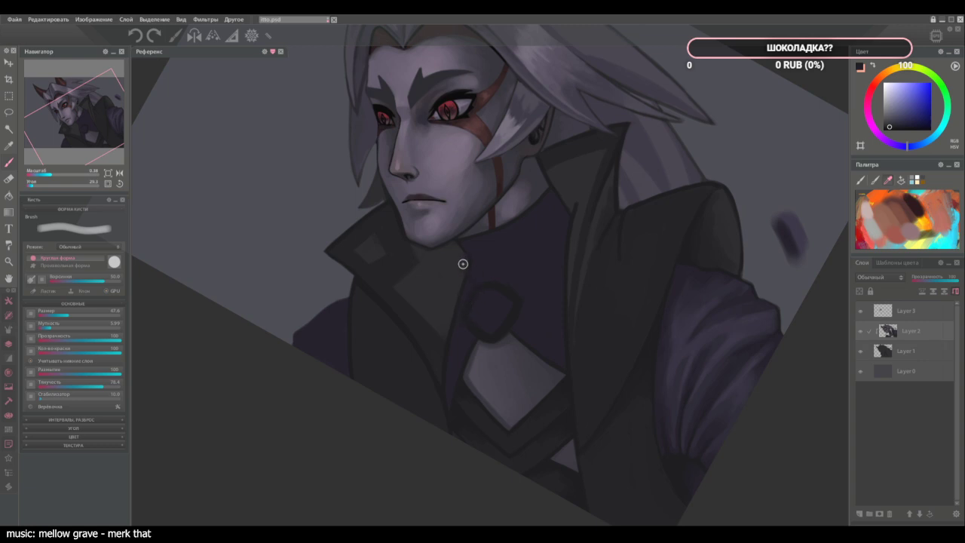
pyautogui.keyDown('alt'); pyautogui.click(528, 305); pyautogui.keyUp('alt')
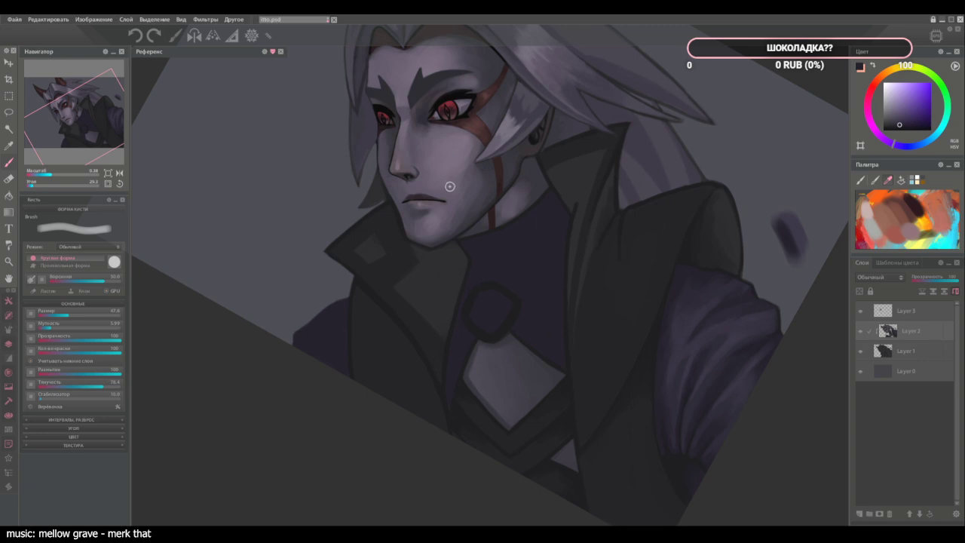
pyautogui.keyDown('alt'); pyautogui.click(512, 317); pyautogui.keyUp('alt')
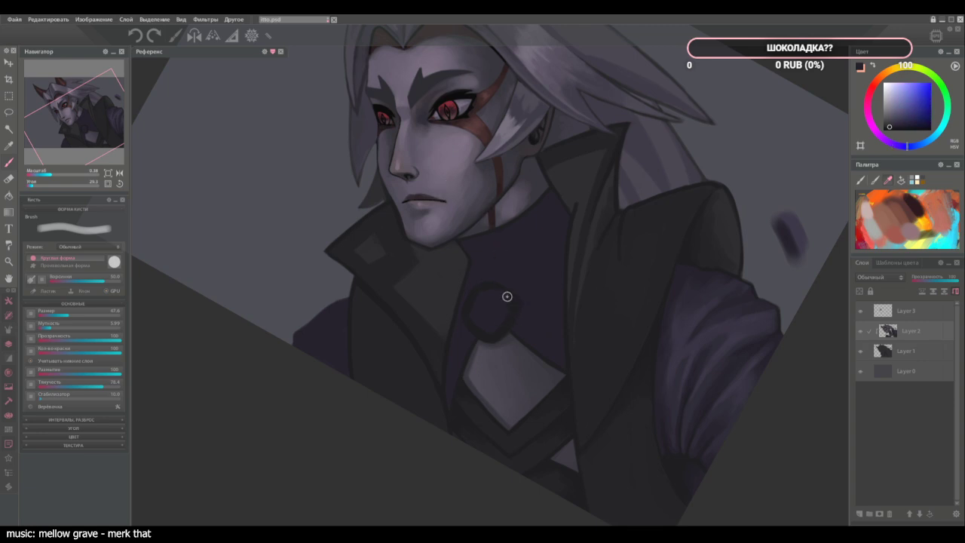
pyautogui.moveTo(507, 297)
pyautogui.mouseDown()
pyautogui.moveTo(495, 290)
pyautogui.moveTo(498, 325)
pyautogui.moveTo(470, 306)
pyautogui.moveTo(485, 286)
pyautogui.moveTo(483, 300)
pyautogui.mouseUp()
pyautogui.keyDown('alt'); pyautogui.click(713, 290); pyautogui.keyUp('alt')
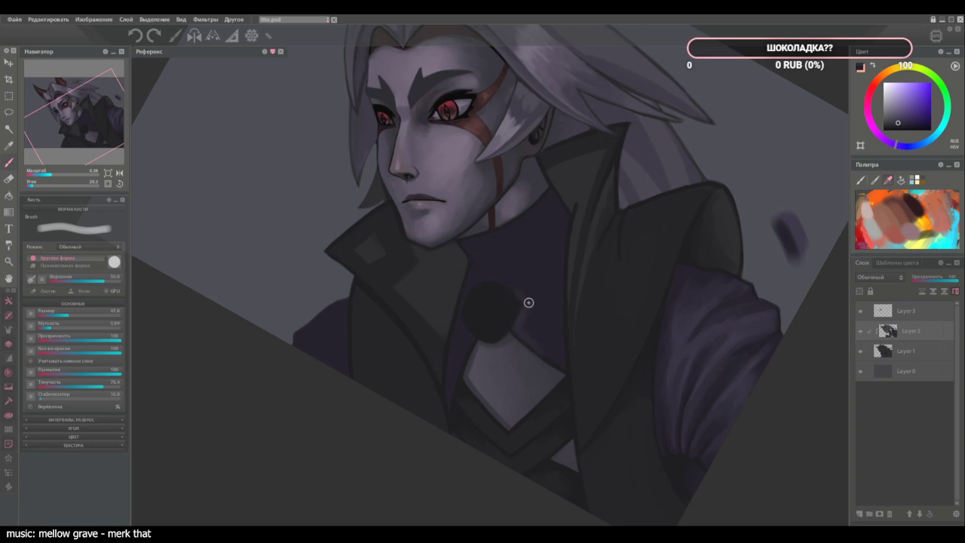
# Undo the last brooch stroke and refine the edges of the brooch and chest cutout with a smaller brush.
pyautogui.hotkey('ctrl', 'z')
pyautogui.press('[')
pyautogui.keyDown('alt'); pyautogui.click(468, 334); pyautogui.keyUp('alt')
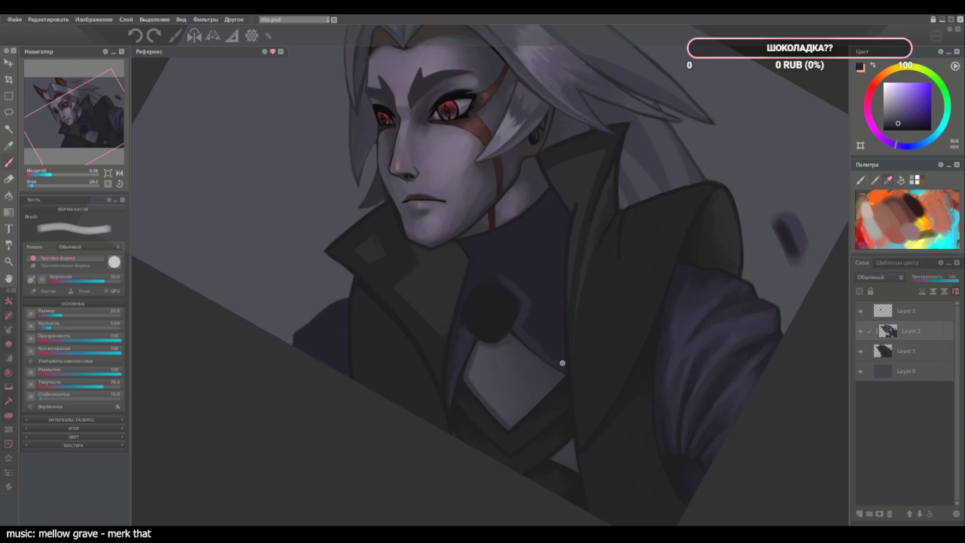
pyautogui.keyDown('alt'); pyautogui.click(500, 309); pyautogui.keyUp('alt')
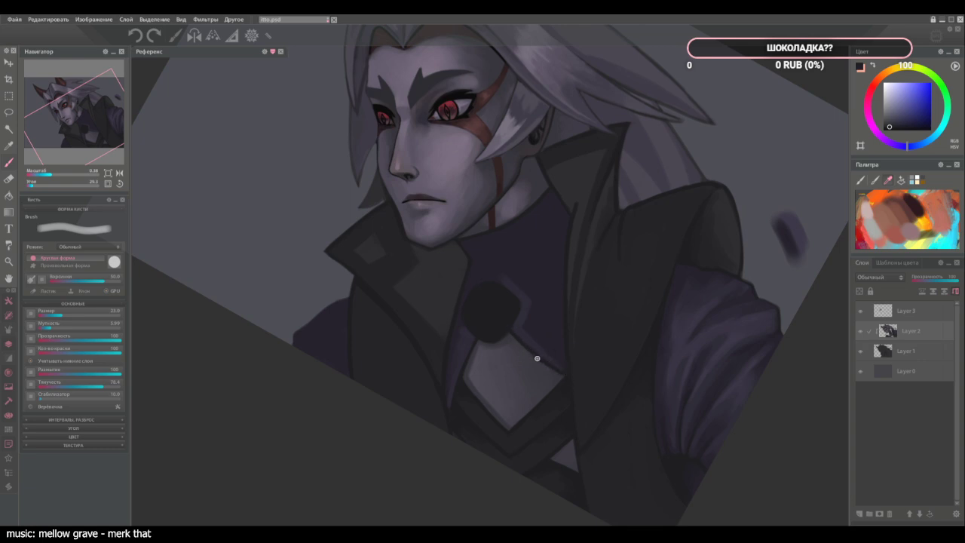
pyautogui.keyDown('alt'); pyautogui.click(534, 358); pyautogui.keyUp('alt')
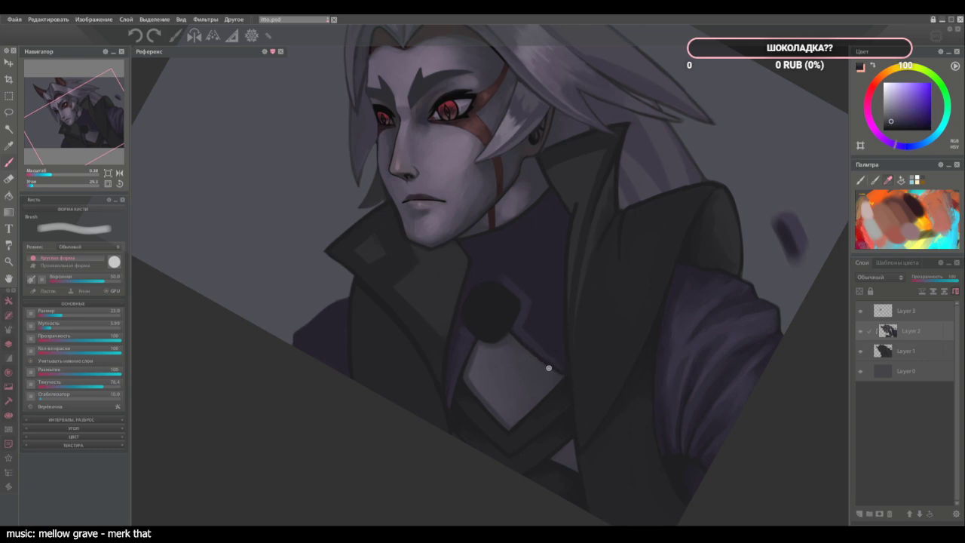
pyautogui.keyDown('alt'); pyautogui.click(471, 303); pyautogui.keyUp('alt')
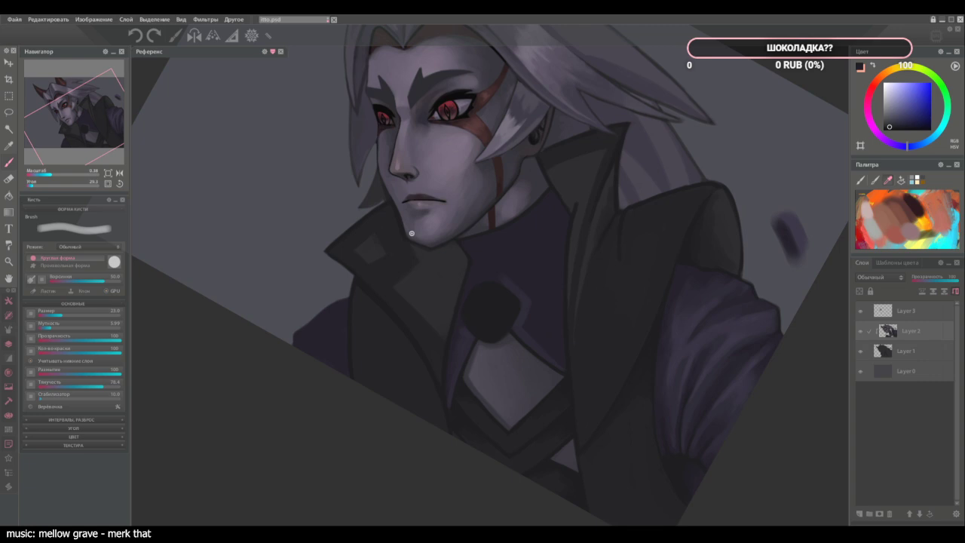
# Brush lighter sampled purple across the shirt's collar and upper chest with a larger brush.
pyautogui.keyDown('alt'); pyautogui.click(545, 284); pyautogui.keyUp('alt')
pyautogui.press(']')
pyautogui.press(']')
pyautogui.press(']')
pyautogui.press(']')
pyautogui.moveTo(533, 227); pyautogui.dragTo(520, 243)
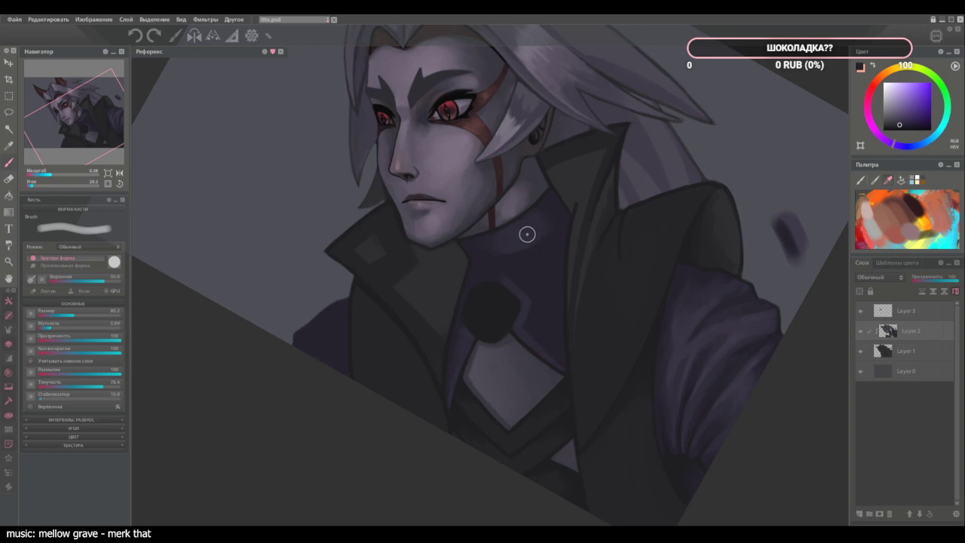
pyautogui.keyDown('alt'); pyautogui.click(527, 232); pyautogui.keyUp('alt')
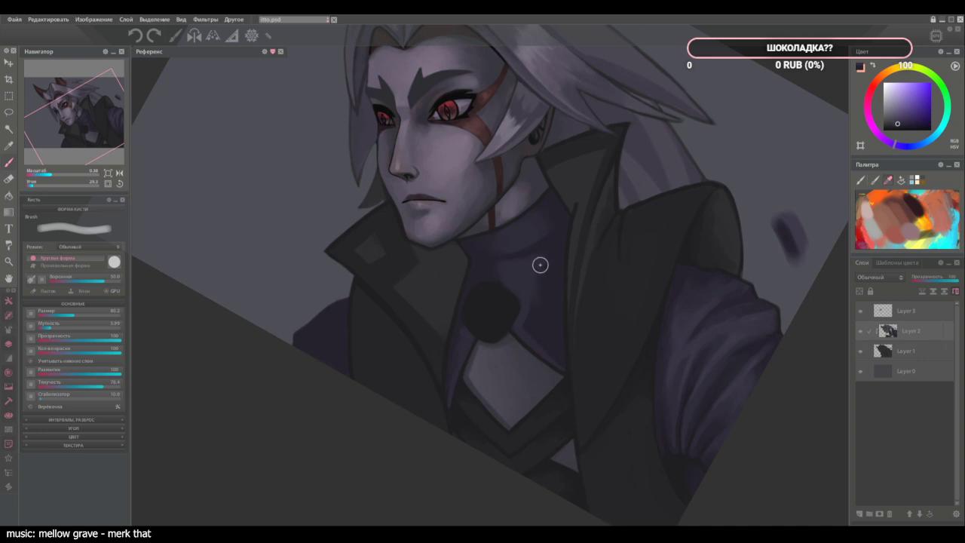
# Blend lighter purple into the shirt between the brooch, the chest cutout and the coat's edge.
pyautogui.keyDown('alt'); pyautogui.click(528, 331); pyautogui.keyUp('alt')
pyautogui.keyDown('alt'); pyautogui.click(529, 325); pyautogui.keyUp('alt')
pyautogui.keyDown('alt'); pyautogui.click(540, 324); pyautogui.keyUp('alt')
pyautogui.keyDown('alt'); pyautogui.click(536, 327); pyautogui.keyUp('alt')
pyautogui.keyDown('alt'); pyautogui.click(547, 350); pyautogui.keyUp('alt')
pyautogui.keyDown('alt'); pyautogui.click(553, 348); pyautogui.keyUp('alt')
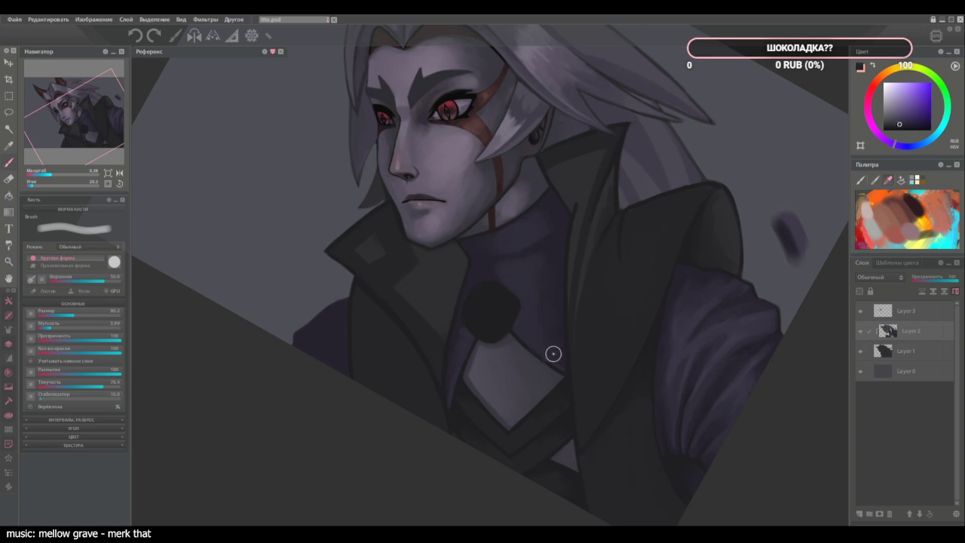
# Paint the shadow and folds beneath the shirt's rolled collar with sampled light and dark purples.
pyautogui.keyDown('alt'); pyautogui.click(511, 276); pyautogui.keyUp('alt')
pyautogui.keyDown('alt'); pyautogui.click(564, 255); pyautogui.keyUp('alt')
pyautogui.keyDown('alt'); pyautogui.click(547, 258); pyautogui.keyUp('alt')
pyautogui.keyDown('alt'); pyautogui.click(492, 264); pyautogui.keyUp('alt')
pyautogui.moveTo(494, 267); pyautogui.dragTo(470, 260)
pyautogui.keyDown('alt'); pyautogui.click(494, 268); pyautogui.keyUp('alt')
pyautogui.press('[')
pyautogui.keyDown('alt'); pyautogui.click(469, 272); pyautogui.keyUp('alt')
pyautogui.keyDown('alt'); pyautogui.click(503, 273); pyautogui.keyUp('alt')
pyautogui.keyDown('alt'); pyautogui.click(479, 276); pyautogui.keyUp('alt')
# Paint sweeping folds across the shirt's high collar up toward the coat with sampled purples.
pyautogui.keyDown('alt'); pyautogui.click(499, 250); pyautogui.keyUp('alt')
pyautogui.keyDown('alt'); pyautogui.click(478, 248); pyautogui.keyUp('alt')
pyautogui.keyDown('alt'); pyautogui.click(516, 241); pyautogui.keyUp('alt')
pyautogui.keyDown('alt'); pyautogui.click(554, 203); pyautogui.keyUp('alt')
pyautogui.keyDown('alt'); pyautogui.click(532, 251); pyautogui.keyUp('alt')
pyautogui.keyDown('alt'); pyautogui.click(560, 234); pyautogui.keyUp('alt')
pyautogui.keyDown('alt'); pyautogui.click(750, 294); pyautogui.keyUp('alt')
pyautogui.keyDown('alt'); pyautogui.click(570, 223); pyautogui.keyUp('alt')
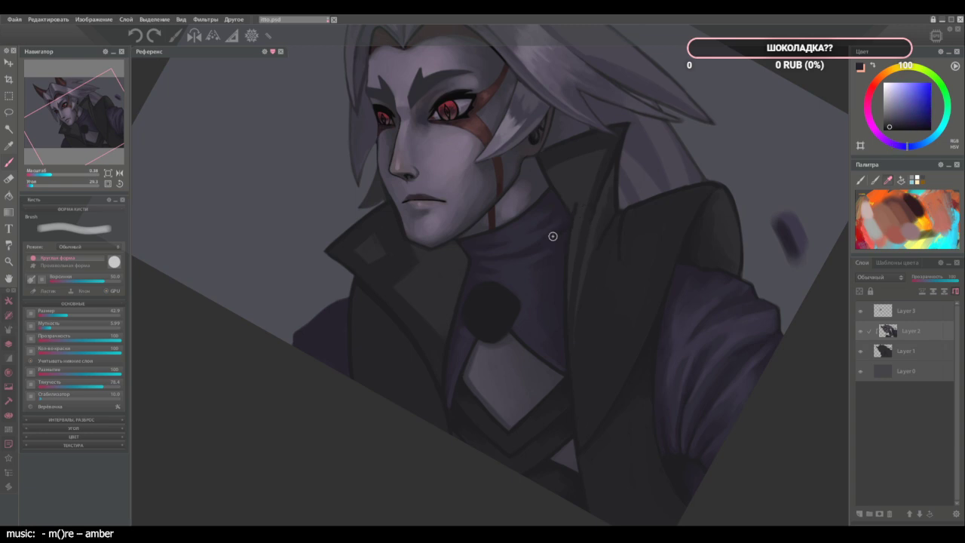
# Refine the shirt collar's outline against the neck and coat with sampled purple and dark shades and a smaller brush.
pyautogui.press('[')
pyautogui.press('[')
pyautogui.press('[')
pyautogui.keyDown('alt'); pyautogui.click(541, 245); pyautogui.keyUp('alt')
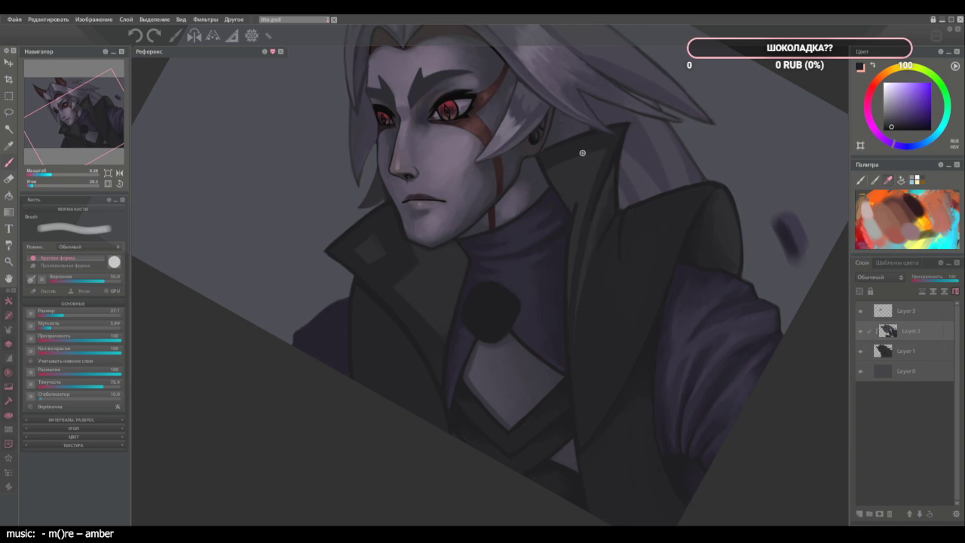
pyautogui.keyDown('alt'); pyautogui.click(556, 181); pyautogui.keyUp('alt')
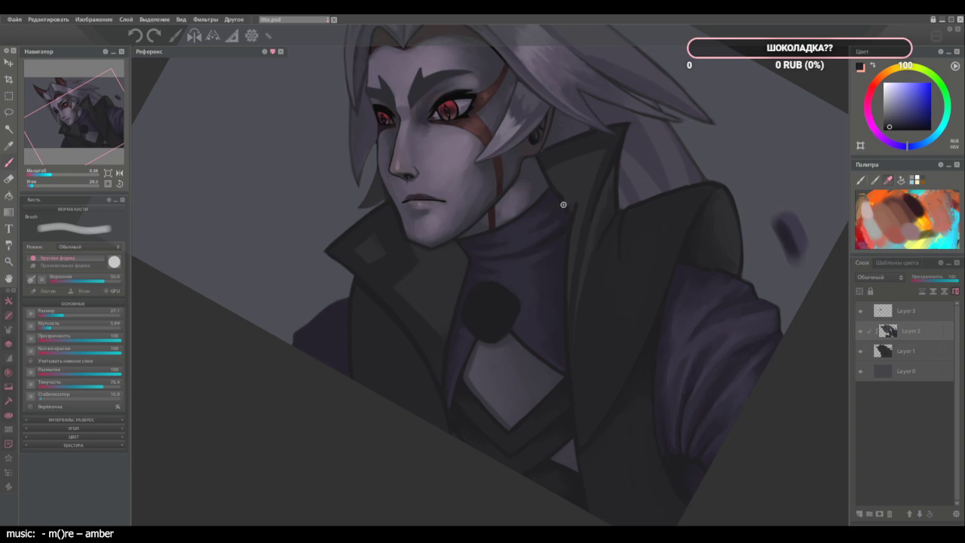
pyautogui.keyDown('alt'); pyautogui.click(563, 212); pyautogui.keyUp('alt')
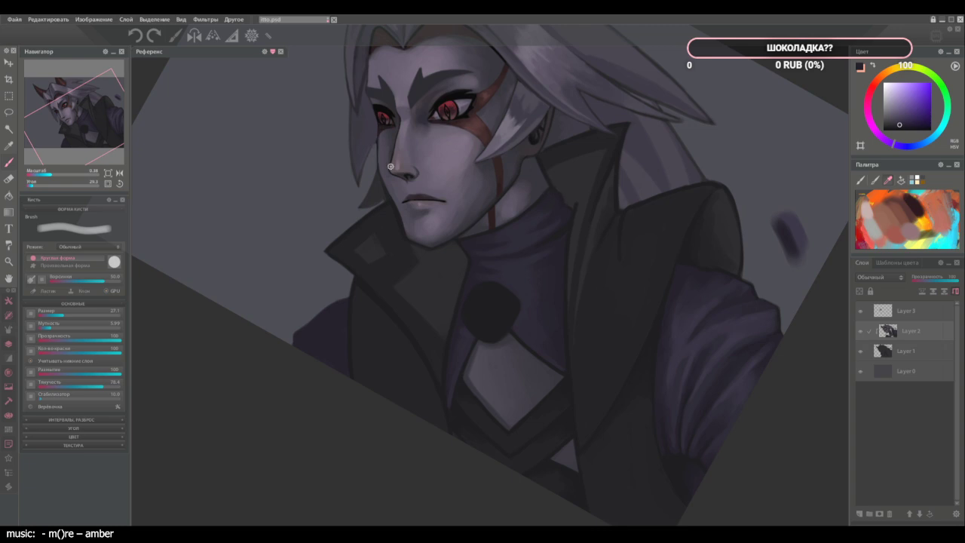
# Reshape the coat's inner edge beside the collar with sampled dark grey and extend the collar's opposite end in purple.
pyautogui.keyDown('alt'); pyautogui.click(570, 216); pyautogui.keyUp('alt')
pyautogui.keyDown('alt'); pyautogui.click(579, 217); pyautogui.keyUp('alt')
pyautogui.keyDown('alt'); pyautogui.click(578, 207); pyautogui.keyUp('alt')
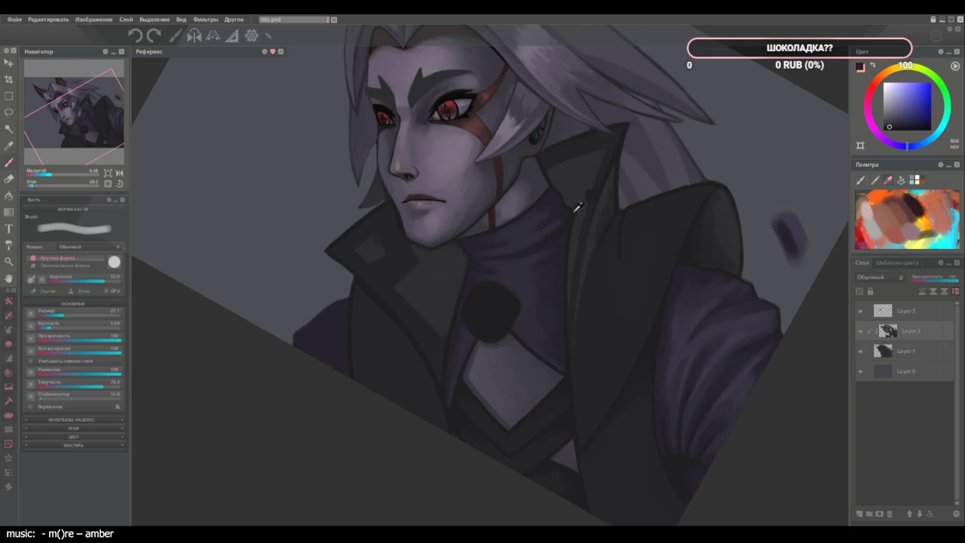
pyautogui.keyDown('alt'); pyautogui.click(471, 247); pyautogui.keyUp('alt')
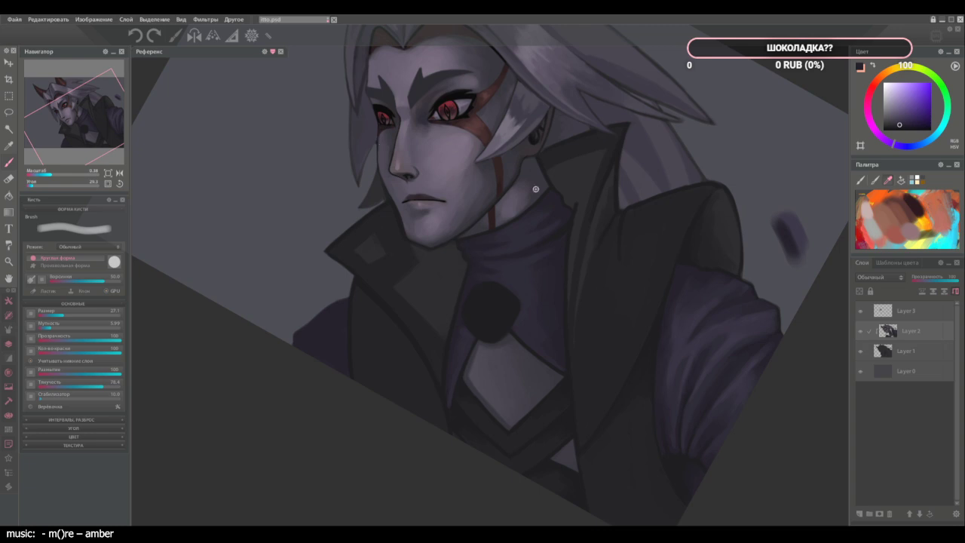
pyautogui.keyDown('alt'); pyautogui.click(576, 216); pyautogui.keyUp('alt')
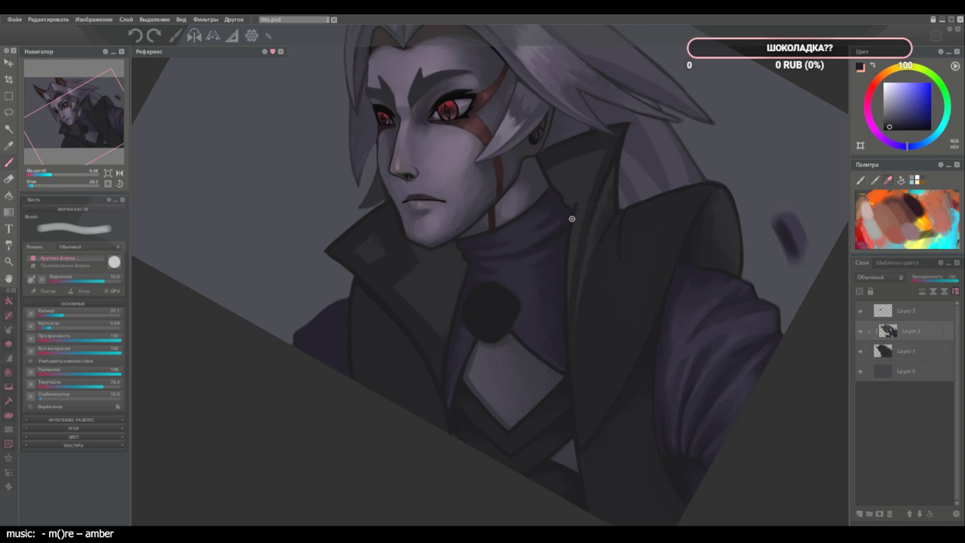
# Sharpen the fold line under the rolled collar and clean its border with the coat using sampled purple and dark grey.
pyautogui.keyDown('alt'); pyautogui.click(491, 264); pyautogui.keyUp('alt')
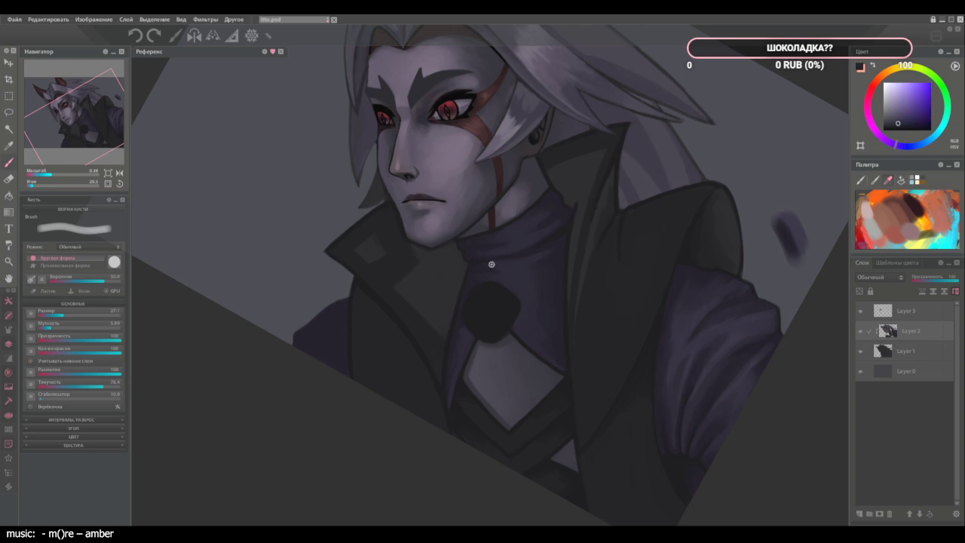
pyautogui.keyDown('alt'); pyautogui.click(573, 221); pyautogui.keyUp('alt')
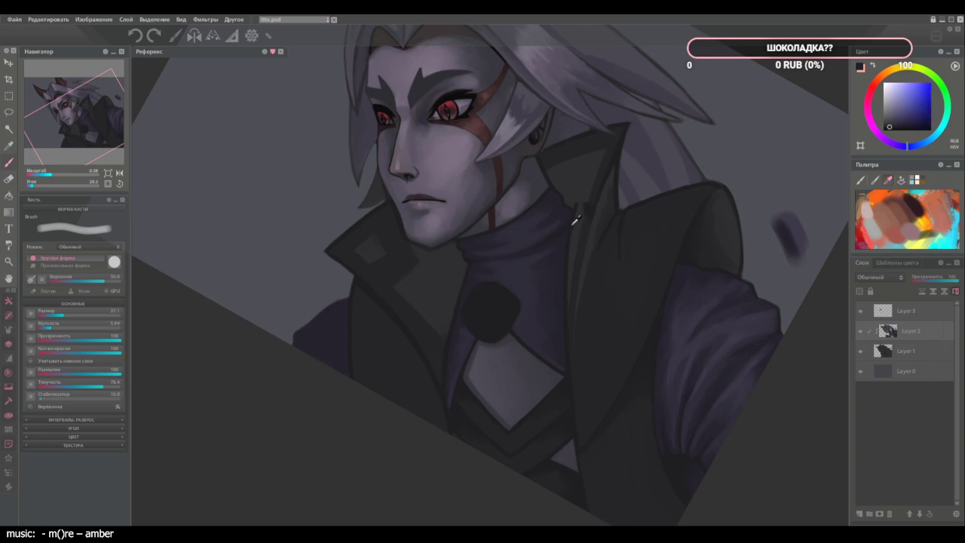
pyautogui.keyDown('alt'); pyautogui.click(461, 245); pyautogui.keyUp('alt')
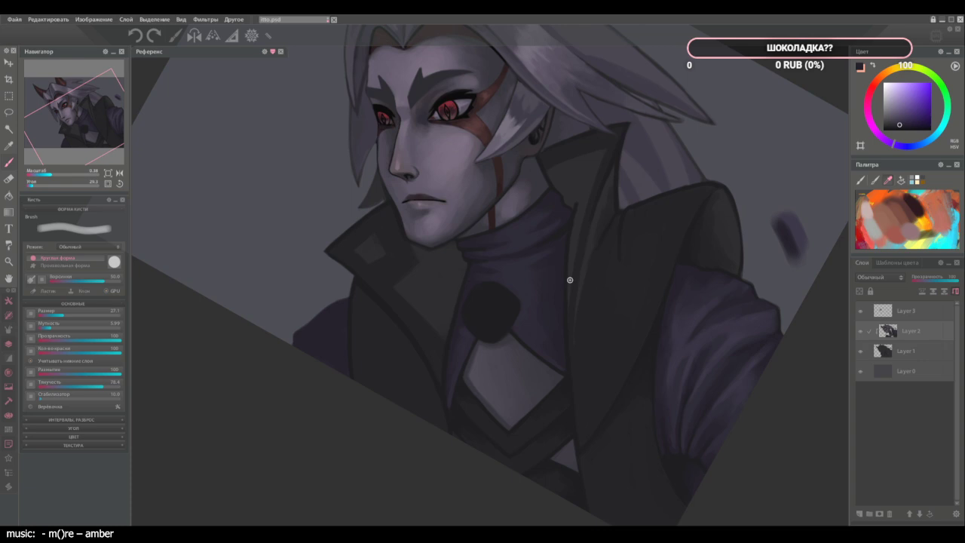
pyautogui.keyDown('alt'); pyautogui.click(573, 220); pyautogui.keyUp('alt')
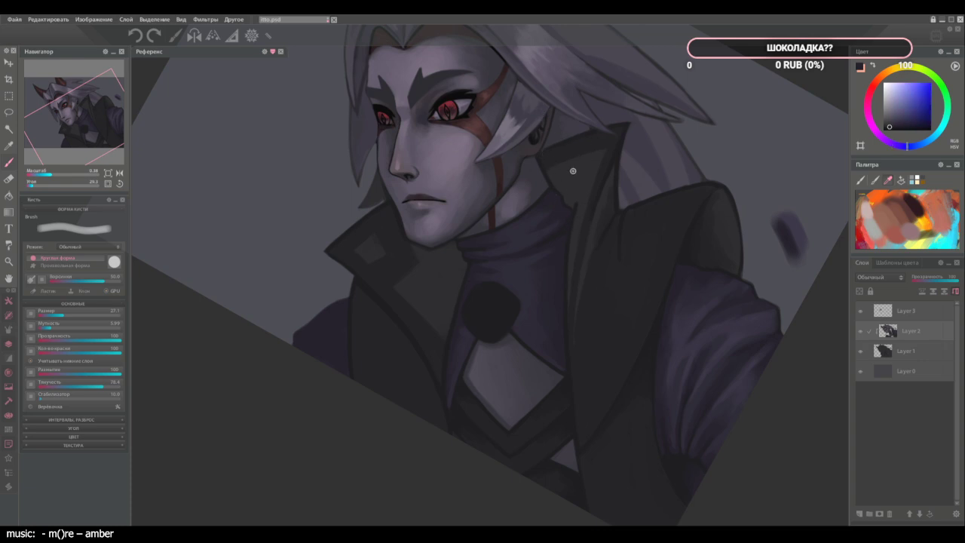
pyautogui.keyDown('alt'); pyautogui.click(551, 215); pyautogui.keyUp('alt')
# Paint over the streaky folds on the coat's large lapel with sampled dark grey and a larger brush.
pyautogui.keyDown('alt'); pyautogui.click(610, 260); pyautogui.keyUp('alt')
pyautogui.press(']')
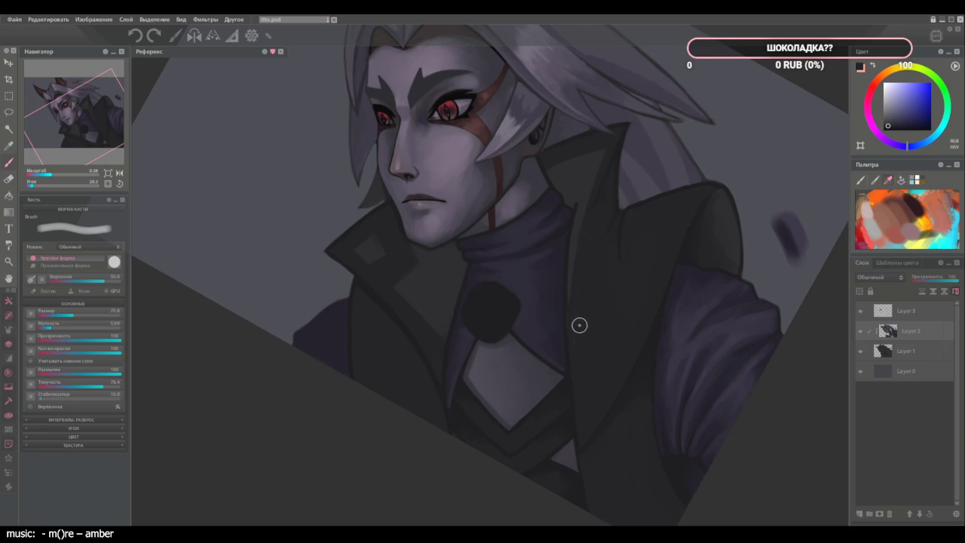
pyautogui.press('[')
pyautogui.press('[')
# Shade the coat's raised collar beside the neck with sampled dark greys and a larger brush.
pyautogui.keyDown('alt'); pyautogui.click(619, 148); pyautogui.keyUp('alt')
pyautogui.press(']')
pyautogui.press(']')
pyautogui.press(']')
pyautogui.moveTo(615, 162); pyautogui.dragTo(610, 190)
pyautogui.keyDown('alt'); pyautogui.click(596, 236); pyautogui.keyUp('alt')
pyautogui.keyDown('alt'); pyautogui.click(614, 163); pyautogui.keyUp('alt')
# Blend the raised collar into the lapel below it with greys sampled from both areas.
pyautogui.keyDown('alt'); pyautogui.click(612, 169); pyautogui.keyUp('alt')
pyautogui.keyDown('alt'); pyautogui.click(616, 261); pyautogui.keyUp('alt')
pyautogui.keyDown('alt'); pyautogui.click(622, 284); pyautogui.keyUp('alt')
pyautogui.keyDown('alt'); pyautogui.click(615, 183); pyautogui.keyUp('alt')
pyautogui.press(']')
pyautogui.keyDown('alt'); pyautogui.click(611, 181); pyautogui.keyUp('alt')
# Touch up the coat's dark outlines and the fold over the shoulder with sampled greys.
pyautogui.keyDown('alt'); pyautogui.click(424, 360); pyautogui.keyUp('alt')
pyautogui.keyDown('alt'); pyautogui.click(692, 190); pyautogui.keyUp('alt')
pyautogui.keyDown('alt'); pyautogui.click(706, 237); pyautogui.keyUp('alt')
pyautogui.press(']')
pyautogui.press(']')
pyautogui.press(']')
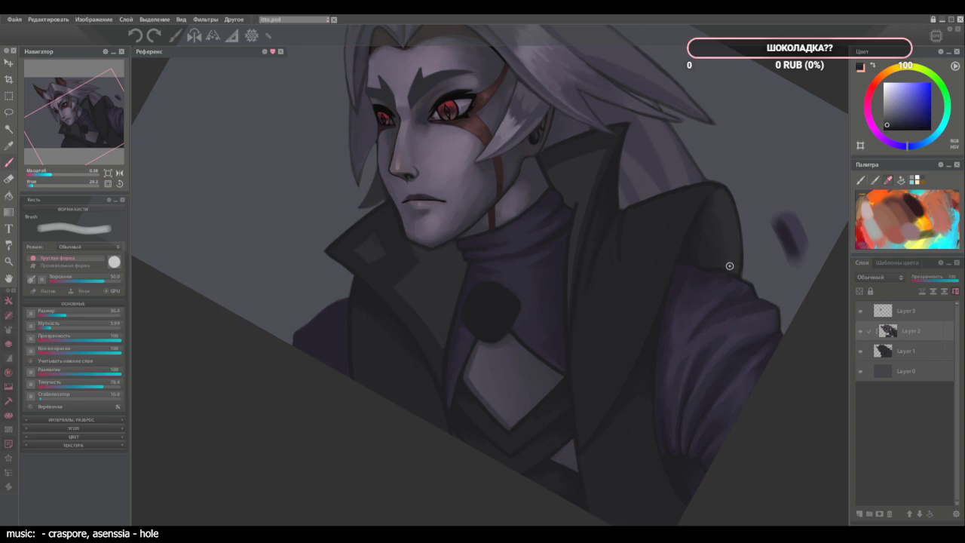
# Define the lapel's folded edge above the sleeve and brush soft grey highlights onto the lapel.
pyautogui.keyDown('alt'); pyautogui.click(684, 258); pyautogui.keyUp('alt')
pyautogui.keyDown('alt'); pyautogui.click(618, 388); pyautogui.keyUp('alt')
pyautogui.keyDown('alt'); pyautogui.click(644, 267); pyautogui.keyUp('alt')
pyautogui.moveTo(644, 267); pyautogui.dragTo(625, 241)
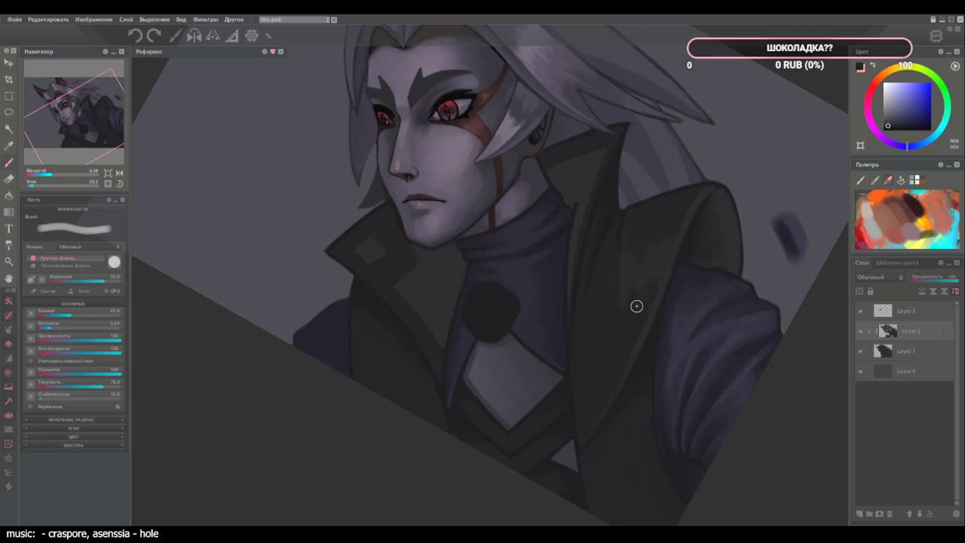
# Blend the coat lapel's upper folds and outer edge with sampled dark greys, varying the brush size.
pyautogui.press('[')
pyautogui.press('[')
pyautogui.press(']')
pyautogui.press(']')
pyautogui.keyDown('alt'); pyautogui.click(608, 244); pyautogui.keyUp('alt')
pyautogui.keyDown('alt'); pyautogui.click(600, 285); pyautogui.keyUp('alt')
pyautogui.keyDown('alt'); pyautogui.click(603, 298); pyautogui.keyUp('alt')
pyautogui.keyDown('alt'); pyautogui.click(609, 275); pyautogui.keyUp('alt')
pyautogui.keyDown('alt'); pyautogui.click(615, 239); pyautogui.keyUp('alt')
pyautogui.press('[')
pyautogui.keyDown('alt'); pyautogui.click(650, 198); pyautogui.keyUp('alt')
# Brush soft dark grey folds onto the coat front below the lapel, beside the purple sleeve.
pyautogui.keyDown('alt'); pyautogui.click(655, 461); pyautogui.keyUp('alt')
pyautogui.moveTo(657, 463); pyautogui.dragTo(672, 500)
pyautogui.keyDown('alt'); pyautogui.click(642, 403); pyautogui.keyUp('alt')
pyautogui.moveTo(643, 404); pyautogui.dragTo(647, 412)
pyautogui.keyDown('alt'); pyautogui.click(622, 459); pyautogui.keyUp('alt')
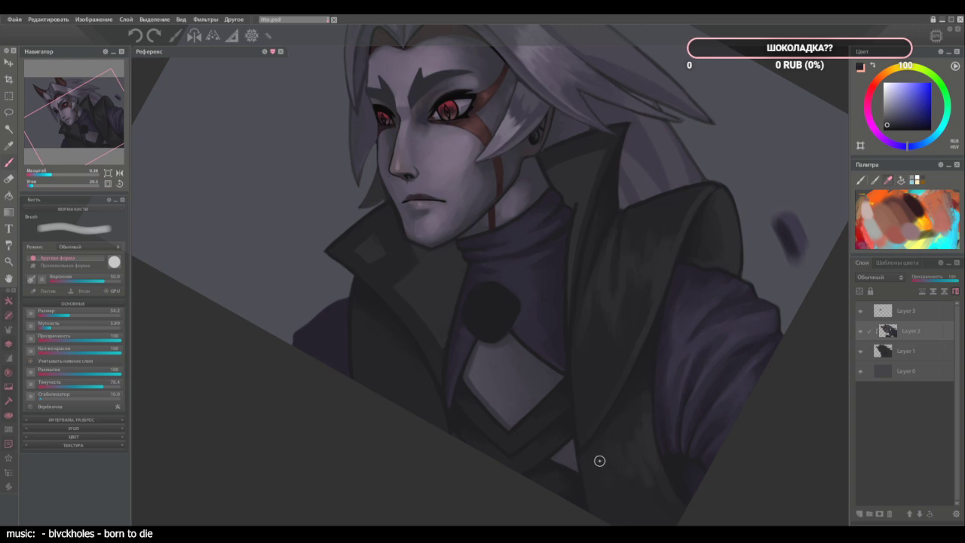
pyautogui.keyDown('alt'); pyautogui.click(652, 488); pyautogui.keyUp('alt')
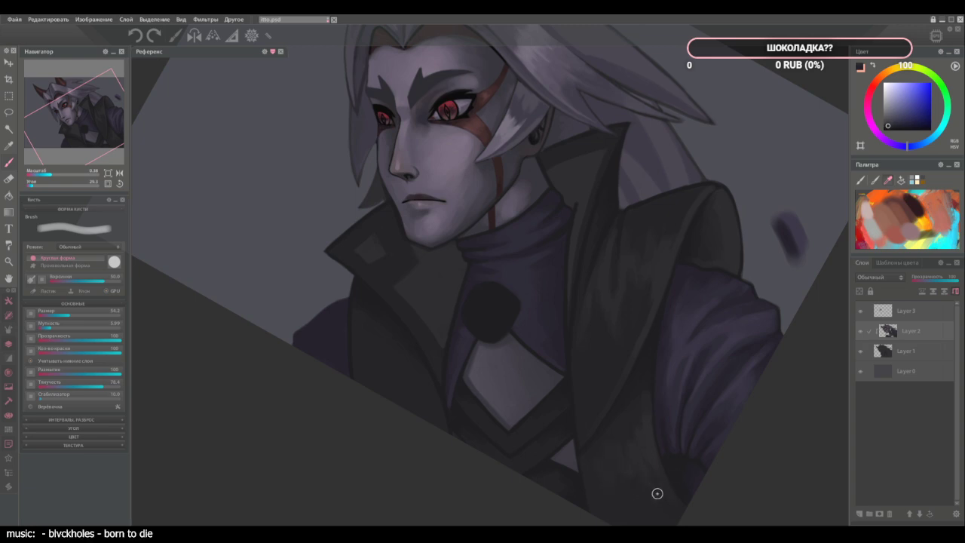
# Shade and smooth the coat's lower front between the chest opening and the cuff with greys sampled from it.
pyautogui.keyDown('alt'); pyautogui.click(647, 454); pyautogui.keyUp('alt')
pyautogui.keyDown('alt'); pyautogui.click(603, 475); pyautogui.keyUp('alt')
pyautogui.keyDown('alt'); pyautogui.click(595, 457); pyautogui.keyUp('alt')
pyautogui.keyDown('alt'); pyautogui.click(653, 435); pyautogui.keyUp('alt')
pyautogui.keyDown('alt'); pyautogui.click(596, 504); pyautogui.keyUp('alt')
pyautogui.keyDown('alt'); pyautogui.click(640, 376); pyautogui.keyUp('alt')
pyautogui.keyDown('alt'); pyautogui.click(588, 454); pyautogui.keyUp('alt')
pyautogui.keyDown('alt'); pyautogui.click(677, 478); pyautogui.keyUp('alt')
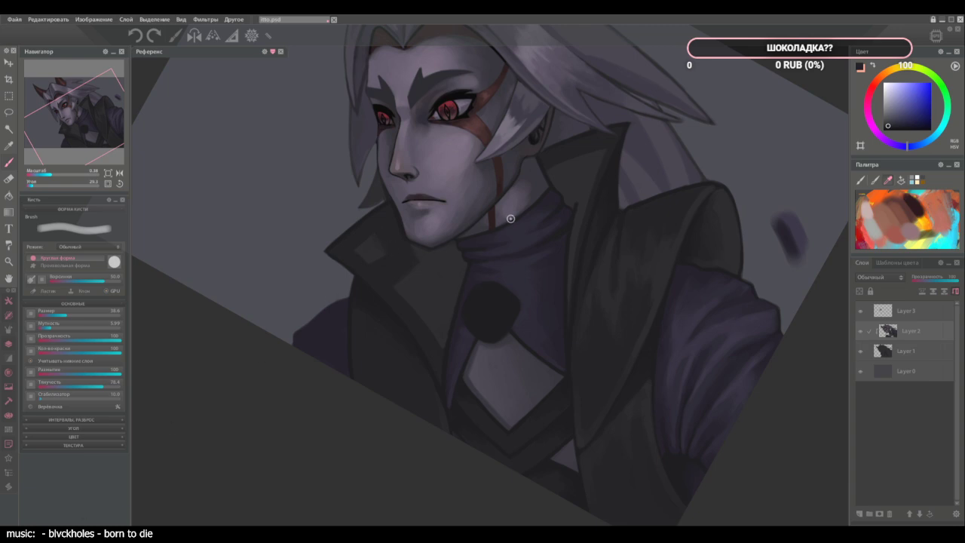
# Outline angular strap-like panels on the coat's far collar with the dark tone sampled from the brooch and clean up their edges.
pyautogui.keyDown('alt'); pyautogui.click(502, 313); pyautogui.keyUp('alt')
pyautogui.press('[')
pyautogui.hotkey('ctrl', '0')
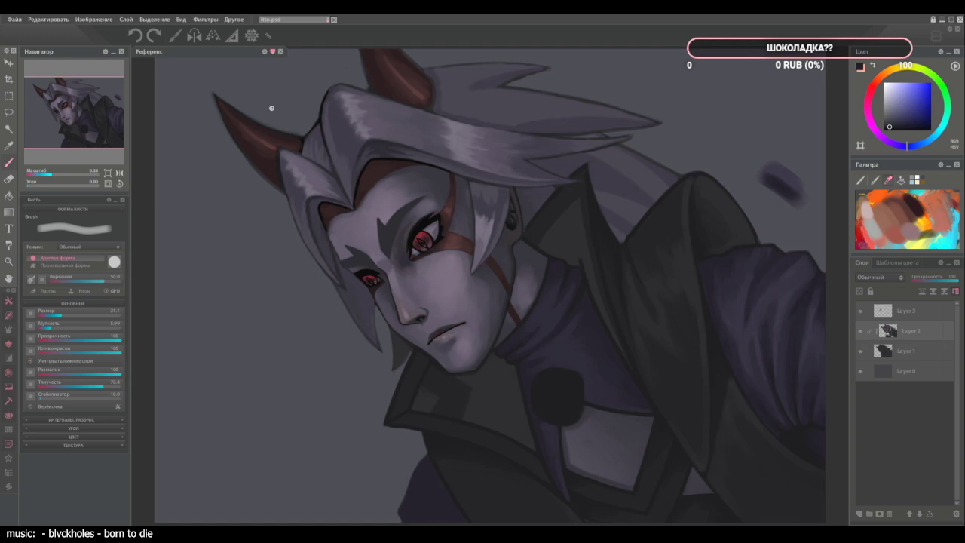
pyautogui.moveTo(319, 297); pyautogui.dragTo(351, 215)
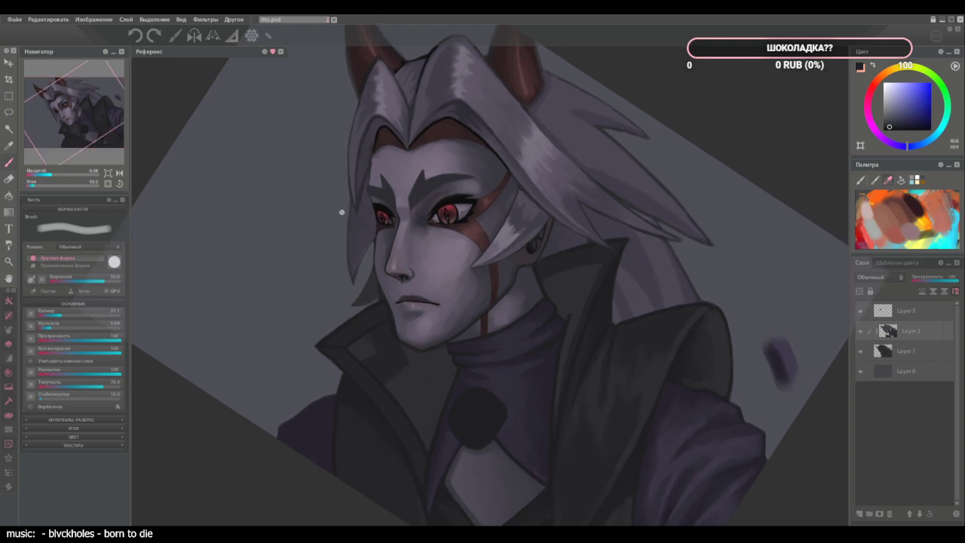
pyautogui.press('e')
pyautogui.scroll(-2, 350, 215)
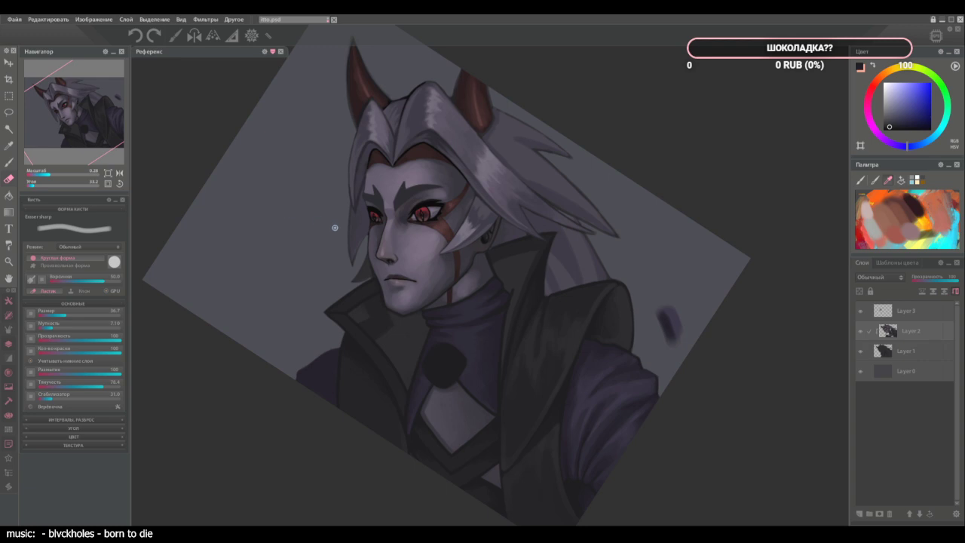
pyautogui.scroll(2, 317, 334)
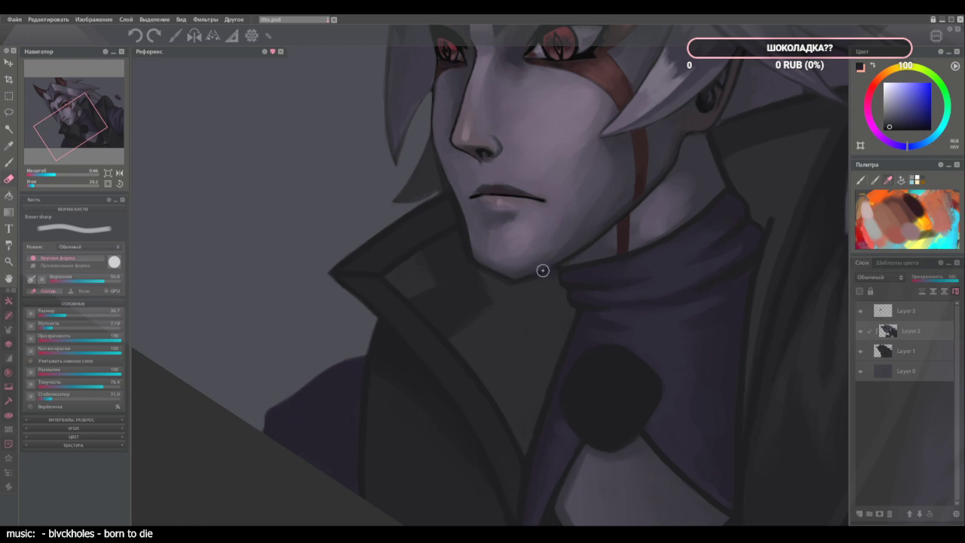
pyautogui.press('b')
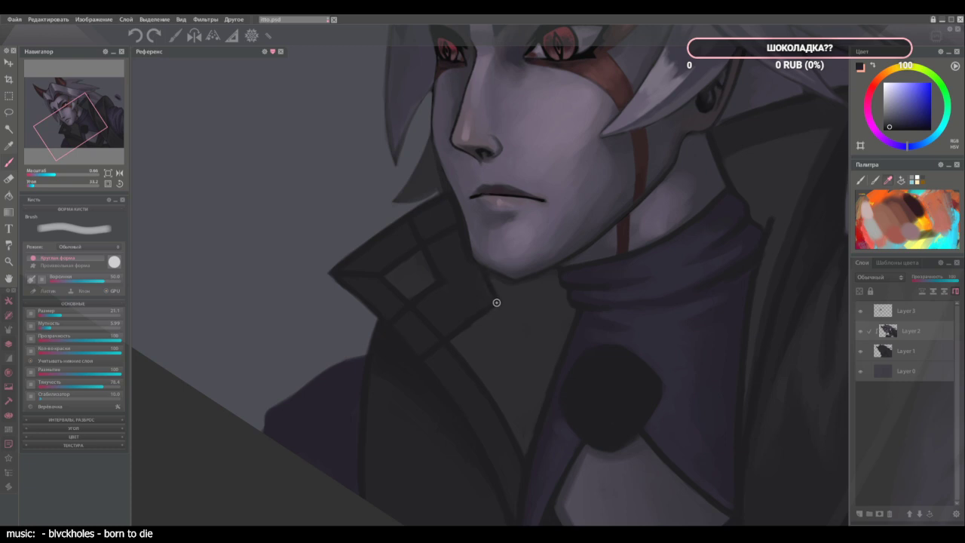
pyautogui.keyDown('alt'); pyautogui.click(475, 282); pyautogui.keyUp('alt')
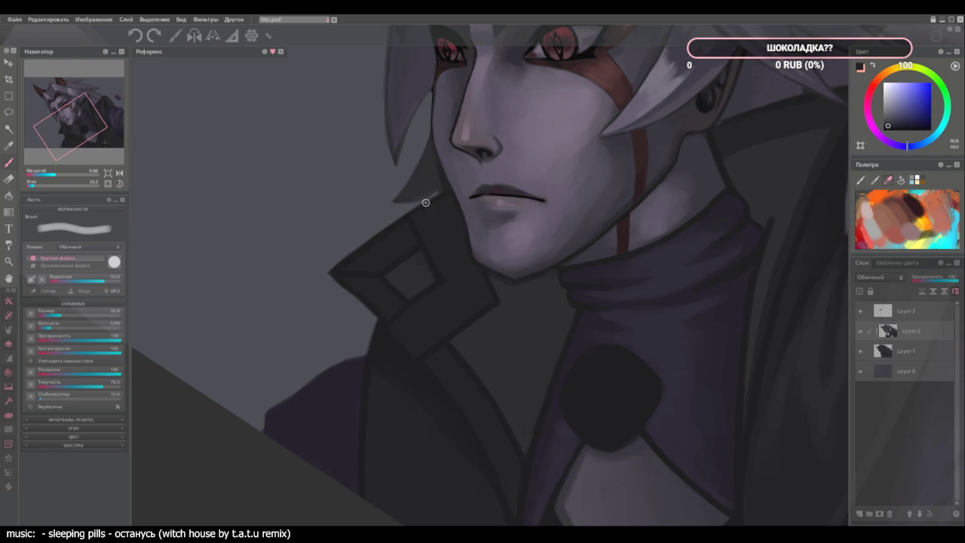
pyautogui.keyDown('alt'); pyautogui.click(441, 279); pyautogui.keyUp('alt')
# Fill the area under the chin between the far collar and the shirt with a sampled dark purple skin shadow.
pyautogui.keyDown('alt'); pyautogui.click(727, 153); pyautogui.keyUp('alt')
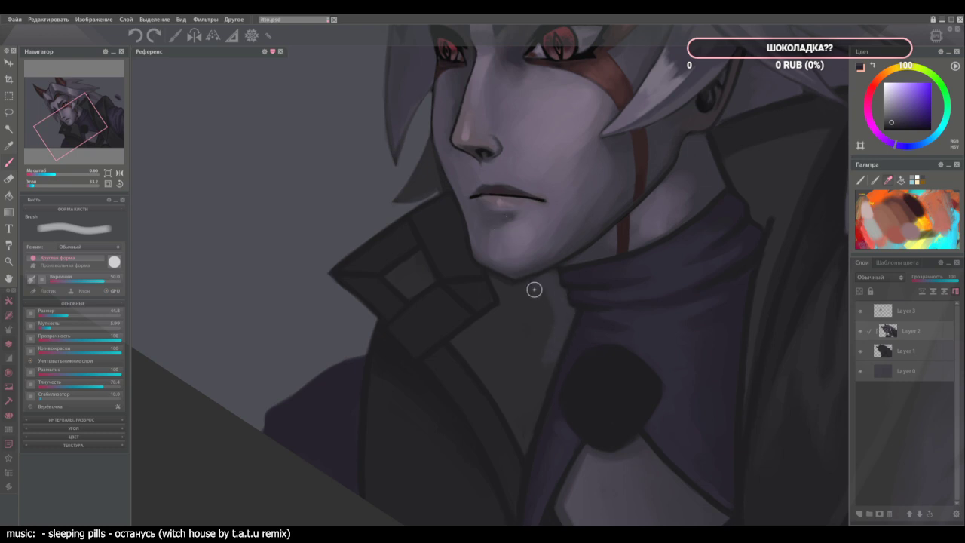
pyautogui.press('[')
pyautogui.press('[')
pyautogui.press('[')
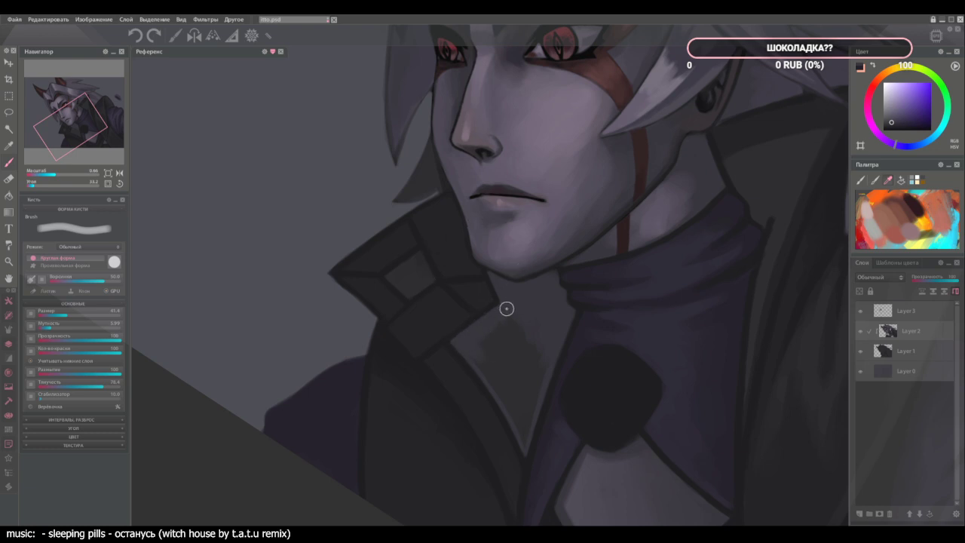
pyautogui.moveTo(480, 342); pyautogui.dragTo(517, 407)
pyautogui.press('[')
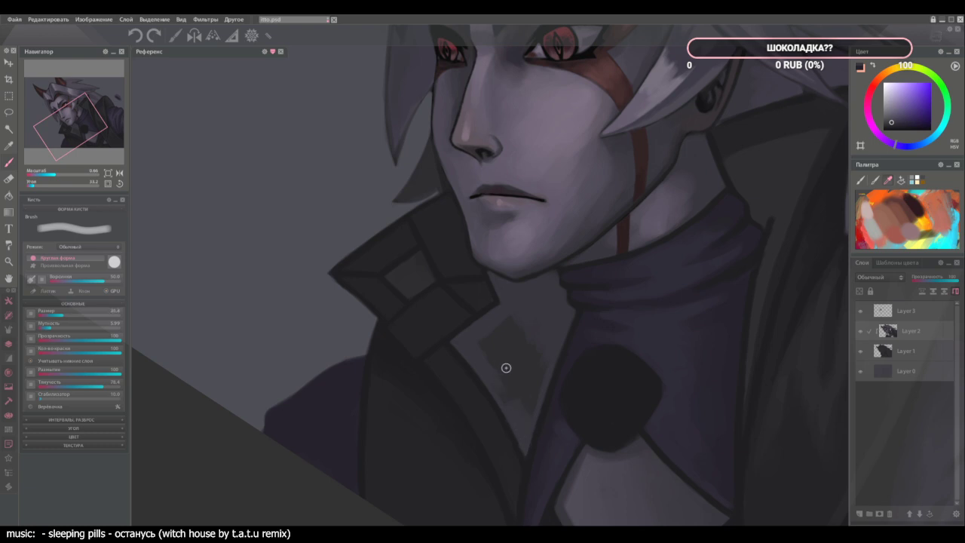
pyautogui.press(']')
pyautogui.press(']')
pyautogui.press(']')
pyautogui.press(']')
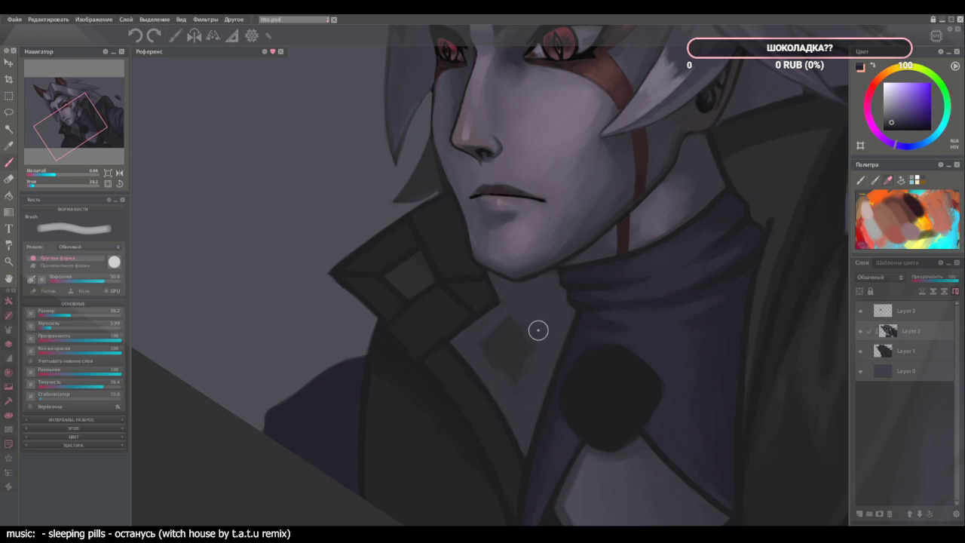
pyautogui.moveTo(491, 369)
pyautogui.mouseDown()
pyautogui.moveTo(489, 343)
pyautogui.moveTo(497, 340)
pyautogui.moveTo(509, 369)
pyautogui.moveTo(535, 351)
pyautogui.mouseUp()
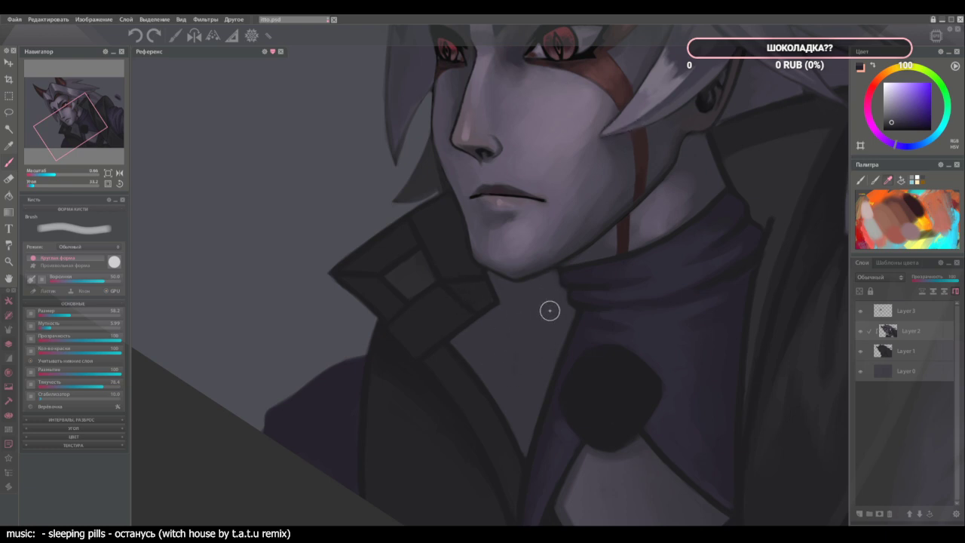
# Paint a lighter skin tone sampled from the face along the neck's edge beside the far collar.
pyautogui.keyDown('alt'); pyautogui.click(602, 162); pyautogui.keyUp('alt')
pyautogui.moveTo(485, 323)
pyautogui.mouseDown()
pyautogui.moveTo(514, 275)
pyautogui.moveTo(505, 273)
pyautogui.moveTo(486, 318)
pyautogui.moveTo(504, 296)
pyautogui.moveTo(478, 325)
pyautogui.moveTo(491, 318)
pyautogui.moveTo(456, 340)
pyautogui.moveTo(480, 324)
pyautogui.moveTo(457, 339)
pyautogui.moveTo(506, 226)
pyautogui.moveTo(461, 291)
pyautogui.moveTo(463, 348)
pyautogui.moveTo(455, 342)
pyautogui.moveTo(522, 440)
pyautogui.mouseUp()
pyautogui.press('[')
pyautogui.press('[')
pyautogui.press('[')
pyautogui.keyDown('alt'); pyautogui.click(505, 409); pyautogui.keyUp('alt')
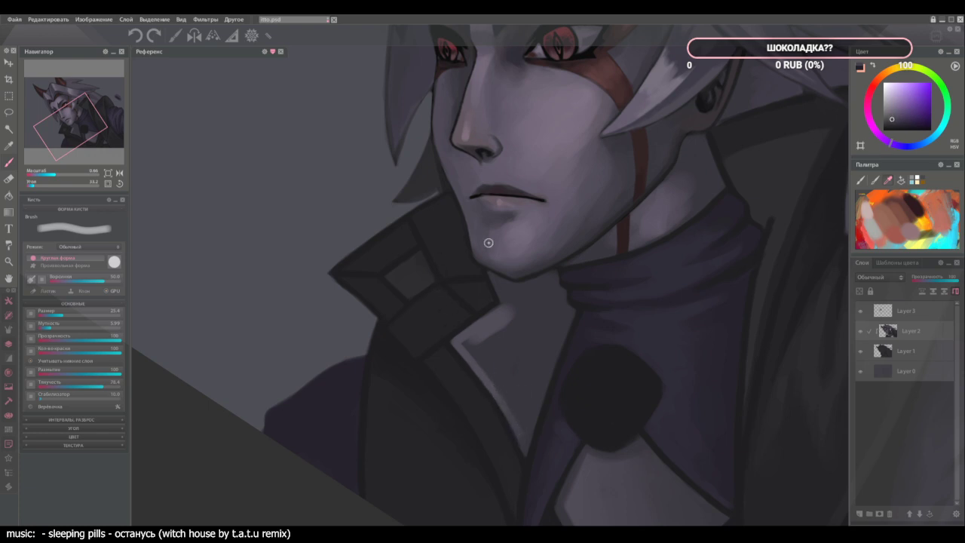
# Extend the light skin tone up towards the chin and across the neck with a larger brush.
pyautogui.keyDown('alt'); pyautogui.click(500, 314); pyautogui.keyUp('alt')
pyautogui.moveTo(522, 294); pyautogui.dragTo(500, 311)
pyautogui.press(']')
pyautogui.press(']')
pyautogui.keyDown('alt'); pyautogui.click(491, 323); pyautogui.keyUp('alt')
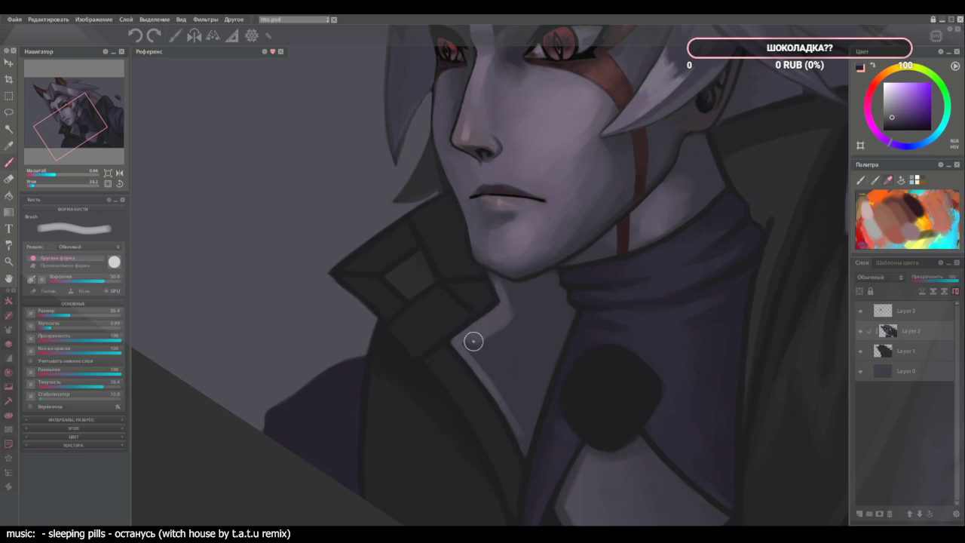
pyautogui.moveTo(474, 341)
pyautogui.mouseDown()
pyautogui.moveTo(475, 351)
pyautogui.moveTo(466, 344)
pyautogui.moveTo(498, 381)
pyautogui.moveTo(486, 340)
pyautogui.moveTo(497, 327)
pyautogui.mouseUp()
pyautogui.press(']')
pyautogui.press(']')
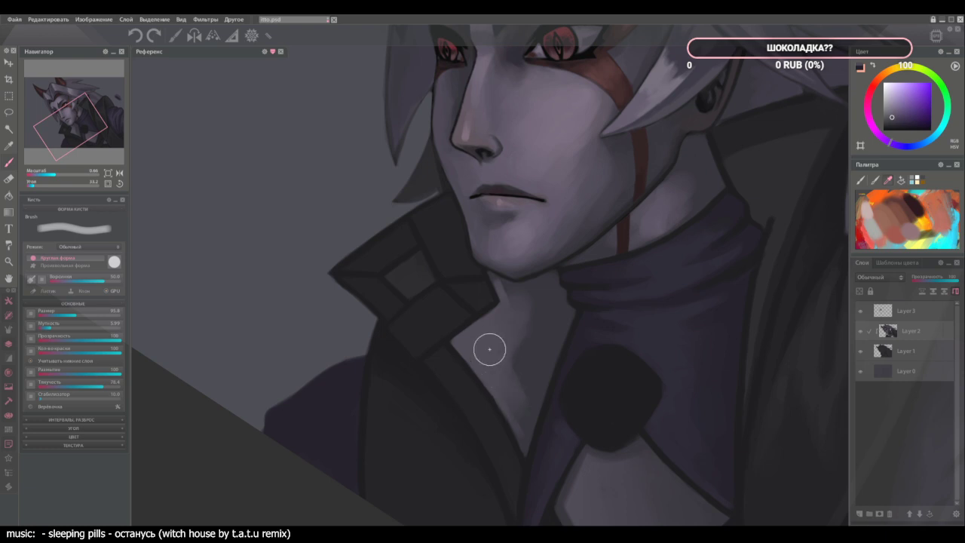
# Blend the neck's lit side into its shadow with purples sampled from both areas.
pyautogui.keyDown('alt'); pyautogui.click(512, 334); pyautogui.keyUp('alt')
pyautogui.moveTo(513, 334); pyautogui.dragTo(512, 368)
pyautogui.keyDown('alt'); pyautogui.click(526, 333); pyautogui.keyUp('alt')
pyautogui.moveTo(531, 316); pyautogui.dragTo(522, 383)
pyautogui.keyDown('alt'); pyautogui.click(534, 308); pyautogui.keyUp('alt')
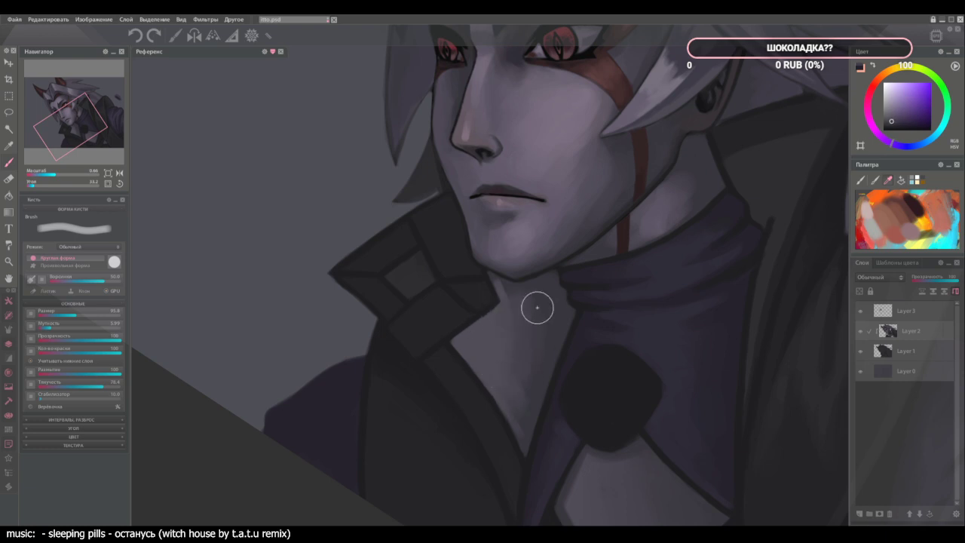
pyautogui.keyDown('alt'); pyautogui.click(527, 300); pyautogui.keyUp('alt')
pyautogui.moveTo(527, 349)
pyautogui.mouseDown()
pyautogui.moveTo(527, 414)
pyautogui.moveTo(522, 396)
pyautogui.moveTo(537, 374)
pyautogui.moveTo(514, 342)
pyautogui.moveTo(522, 432)
pyautogui.moveTo(536, 407)
pyautogui.mouseUp()
# Smooth the exposed skin's shading down to its lower tip and beside the shirt with sampled purples.
pyautogui.press('[')
pyautogui.keyDown('alt'); pyautogui.click(548, 352); pyautogui.keyUp('alt')
pyautogui.keyDown('alt'); pyautogui.click(522, 396); pyautogui.keyUp('alt')
pyautogui.keyDown('alt'); pyautogui.click(520, 423); pyautogui.keyUp('alt')
pyautogui.keyDown('alt'); pyautogui.click(524, 442); pyautogui.keyUp('alt')
pyautogui.keyDown('alt'); pyautogui.click(555, 339); pyautogui.keyUp('alt')
pyautogui.keyDown('alt'); pyautogui.click(544, 353); pyautogui.keyUp('alt')
pyautogui.keyDown('alt'); pyautogui.click(511, 307); pyautogui.keyUp('alt')
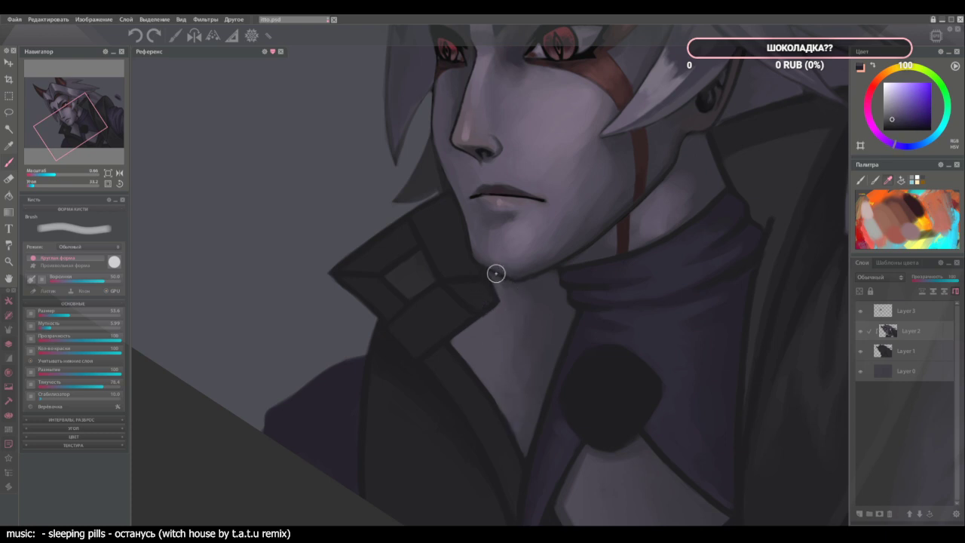
# Touch up the chin outline and the skin beside the far collar's corner with a smaller brush.
pyautogui.press('[')
pyautogui.keyDown('alt'); pyautogui.click(540, 281); pyautogui.keyUp('alt')
pyautogui.moveTo(496, 277); pyautogui.dragTo(504, 292)
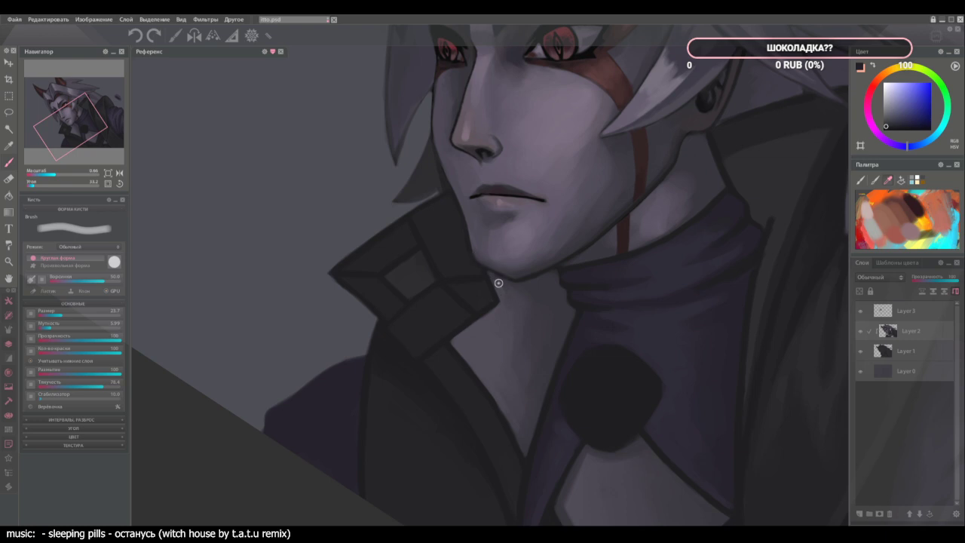
pyautogui.keyDown('alt'); pyautogui.click(503, 264); pyautogui.keyUp('alt')
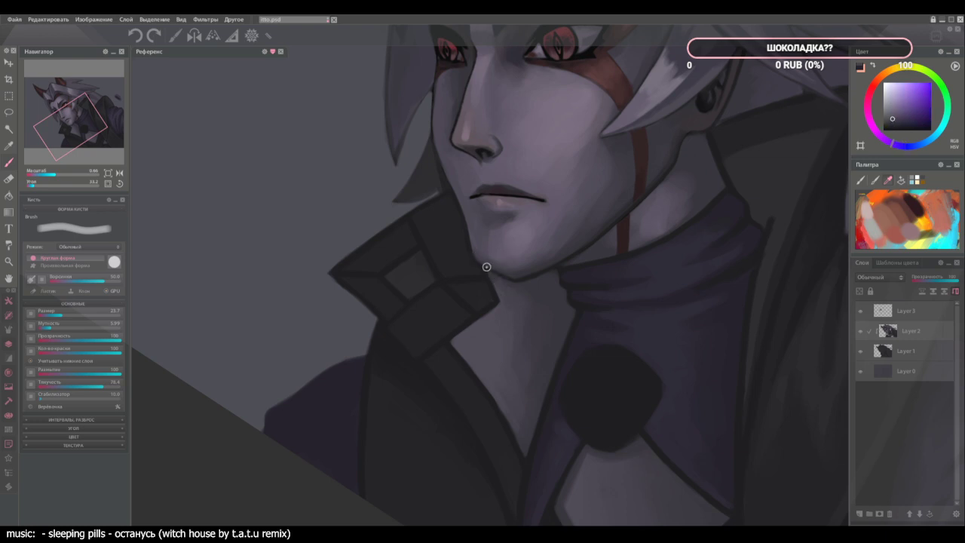
pyautogui.keyDown('alt'); pyautogui.click(502, 285); pyautogui.keyUp('alt')
pyautogui.keyDown('alt'); pyautogui.click(514, 277); pyautogui.keyUp('alt')
# Fill the inner panel of the raised near collar with a sampled purple-grey, leaving a dark border strip.
pyautogui.hotkey('ctrl', '0')
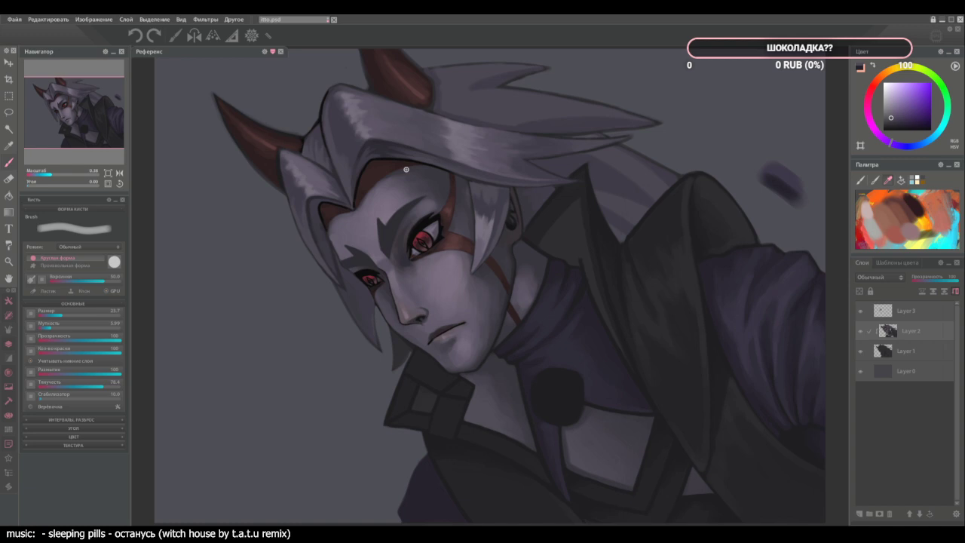
pyautogui.keyDown('alt'); pyautogui.click(470, 414); pyautogui.keyUp('alt')
pyautogui.scroll(5, 549, 234)
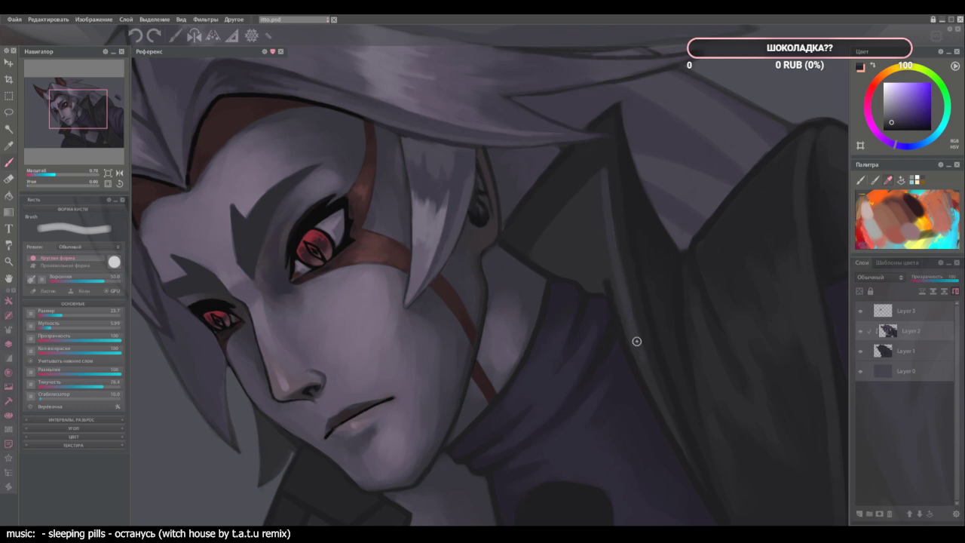
pyautogui.moveTo(593, 306); pyautogui.dragTo(541, 214)
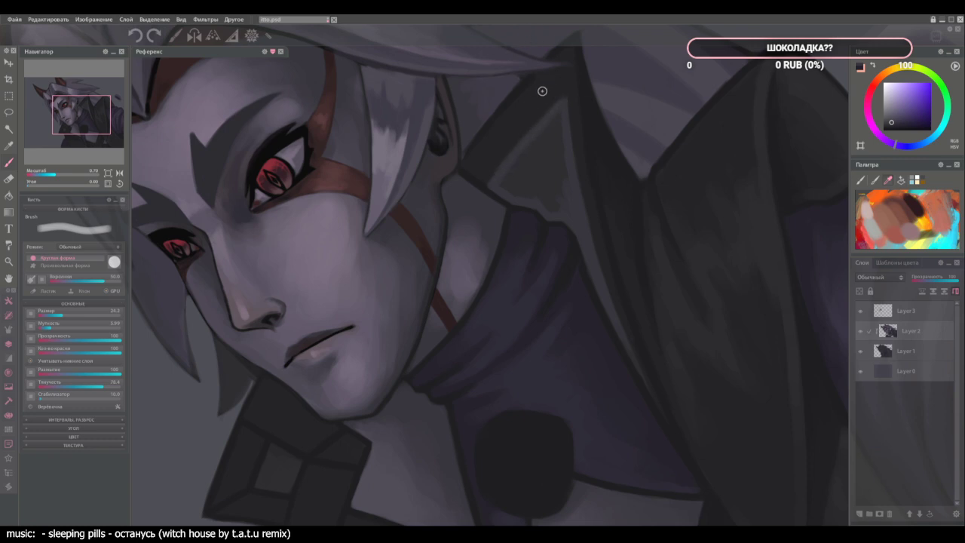
pyautogui.moveTo(554, 126)
pyautogui.mouseDown()
pyautogui.moveTo(568, 184)
pyautogui.moveTo(554, 126)
pyautogui.moveTo(518, 166)
pyautogui.moveTo(558, 162)
pyautogui.moveTo(557, 177)
pyautogui.moveTo(524, 173)
pyautogui.mouseUp()
pyautogui.press(']')
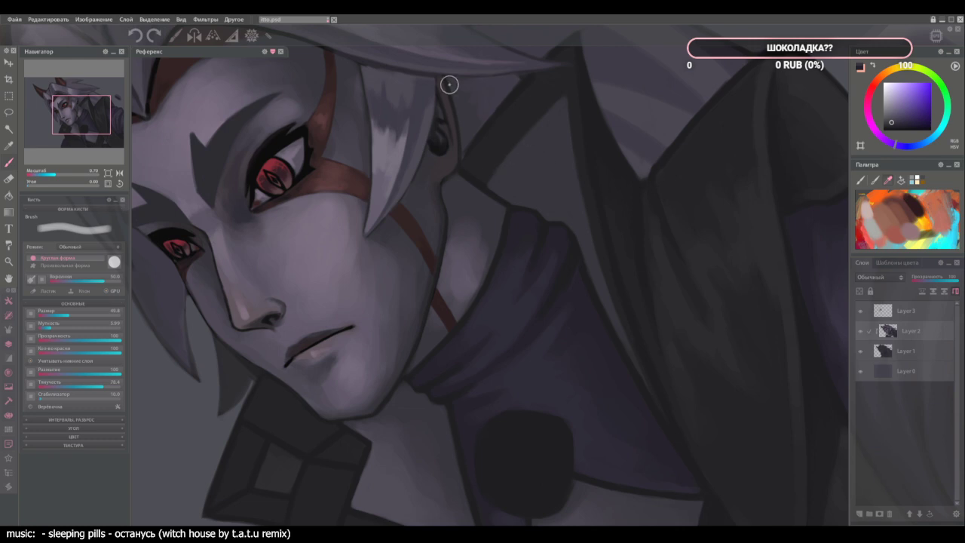
pyautogui.hotkey('ctrl', '0')
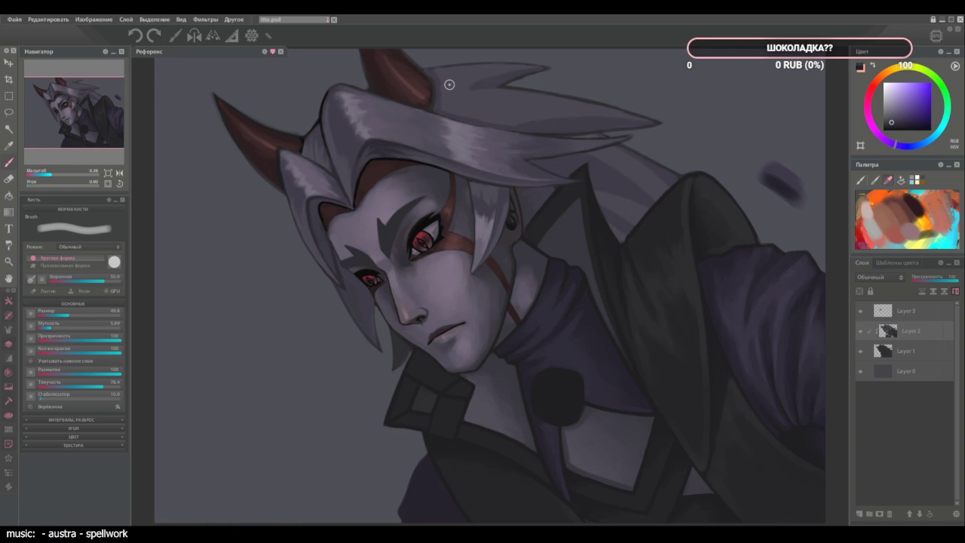
# Fill the four-sided opening in the far collar with light purple-grey, painting its edges before its centre.
pyautogui.scroll(2, 443, 431)
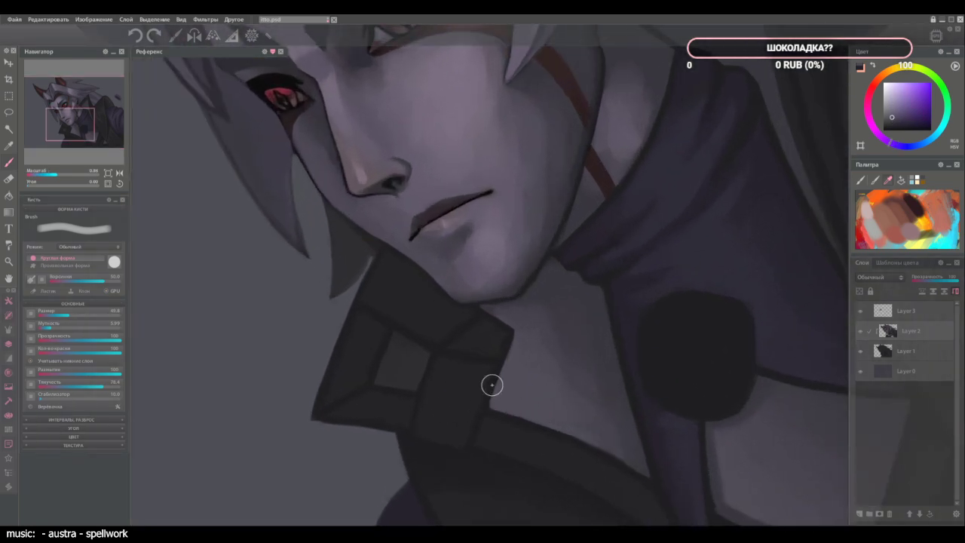
pyautogui.press('[')
pyautogui.press('[')
pyautogui.press('[')
pyautogui.moveTo(384, 378)
pyautogui.mouseDown()
pyautogui.moveTo(413, 384)
pyautogui.moveTo(375, 381)
pyautogui.moveTo(402, 387)
pyautogui.moveTo(378, 380)
pyautogui.moveTo(396, 332)
pyautogui.moveTo(379, 379)
pyautogui.mouseUp()
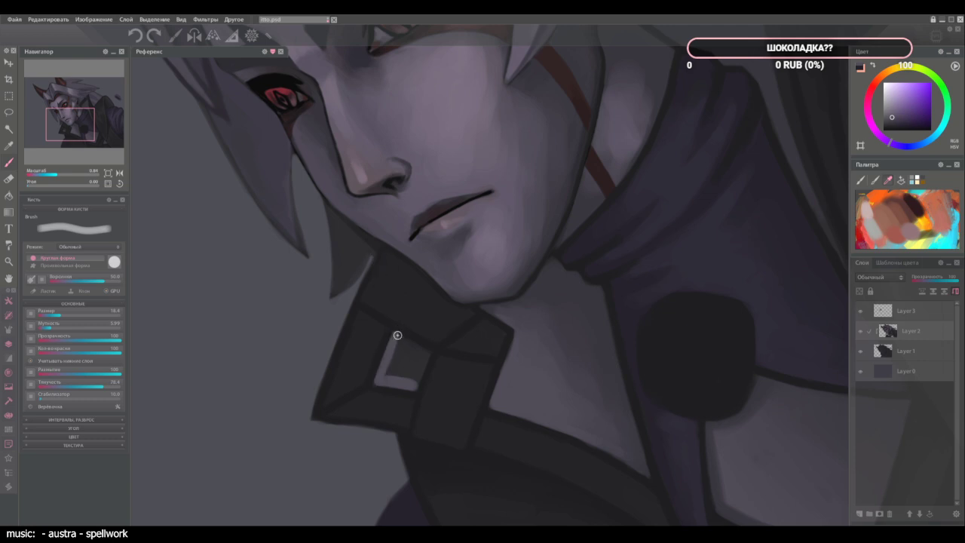
pyautogui.moveTo(397, 335); pyautogui.dragTo(423, 351)
pyautogui.moveTo(426, 353); pyautogui.dragTo(415, 385)
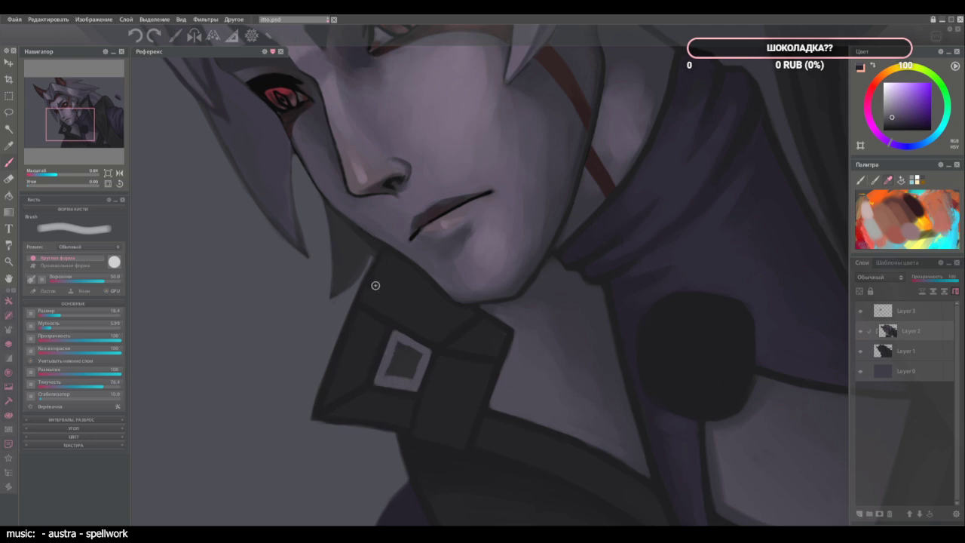
pyautogui.press(']')
pyautogui.moveTo(416, 355)
pyautogui.mouseDown()
pyautogui.moveTo(396, 348)
pyautogui.moveTo(407, 366)
pyautogui.moveTo(395, 364)
pyautogui.moveTo(395, 352)
pyautogui.mouseUp()
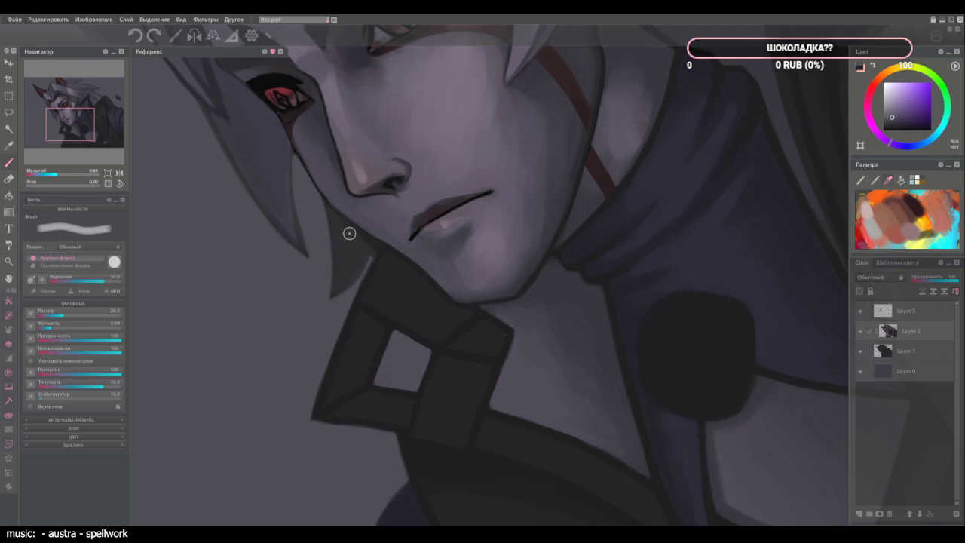
pyautogui.hotkey('ctrl', '0')
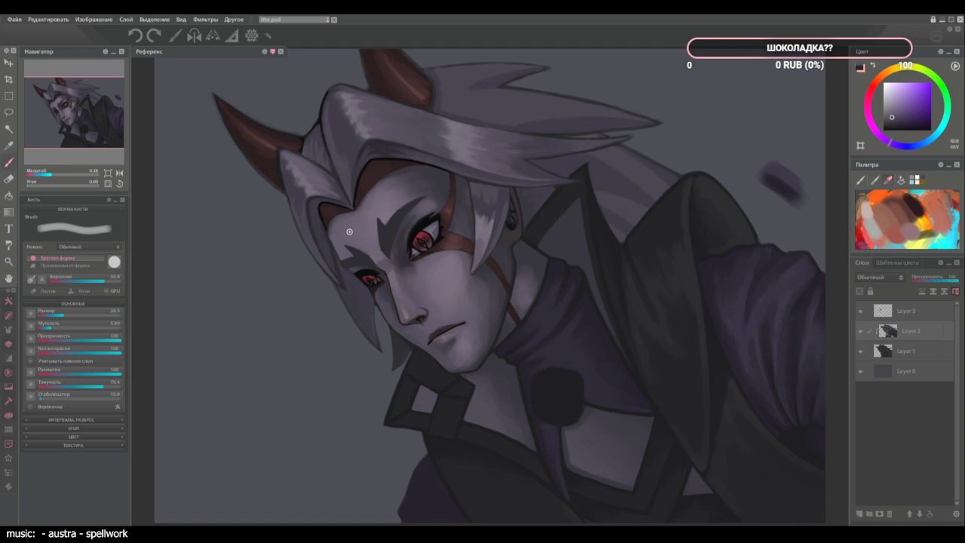
# Touch up the skin between the eyebrows and the bridge of the nose with sampled skin tones.
pyautogui.scroll(6, 355, 235)
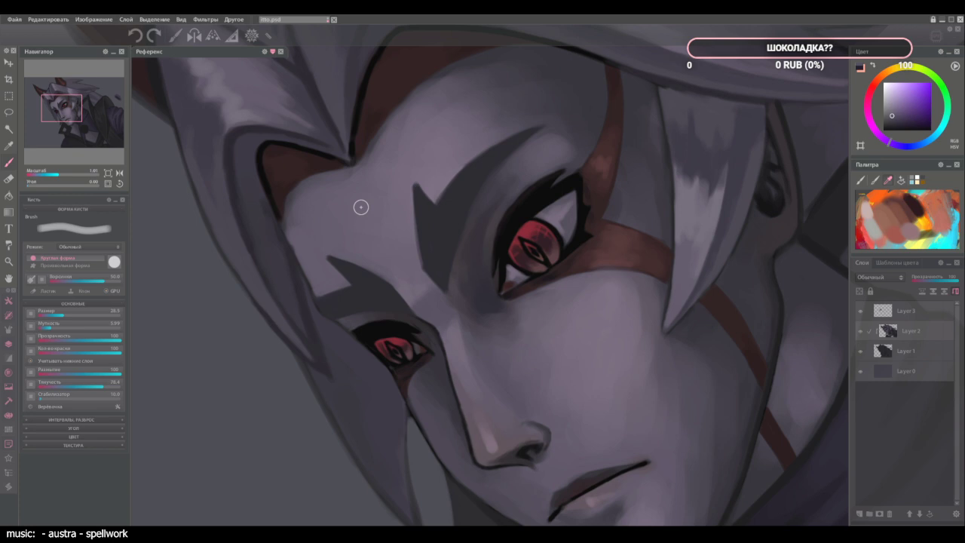
pyautogui.keyDown('alt'); pyautogui.click(412, 297); pyautogui.keyUp('alt')
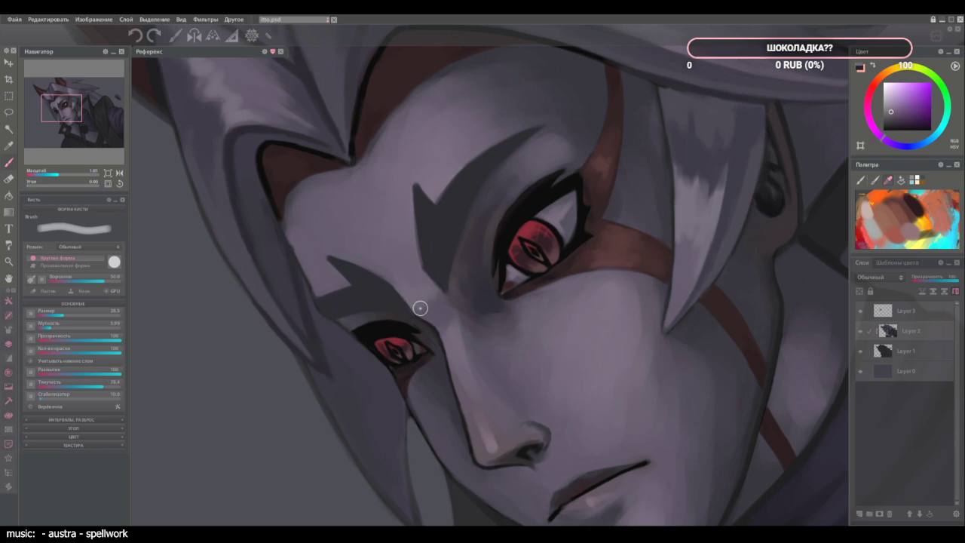
pyautogui.keyDown('alt'); pyautogui.click(445, 316); pyautogui.keyUp('alt')
pyautogui.hotkey('ctrl', '0')
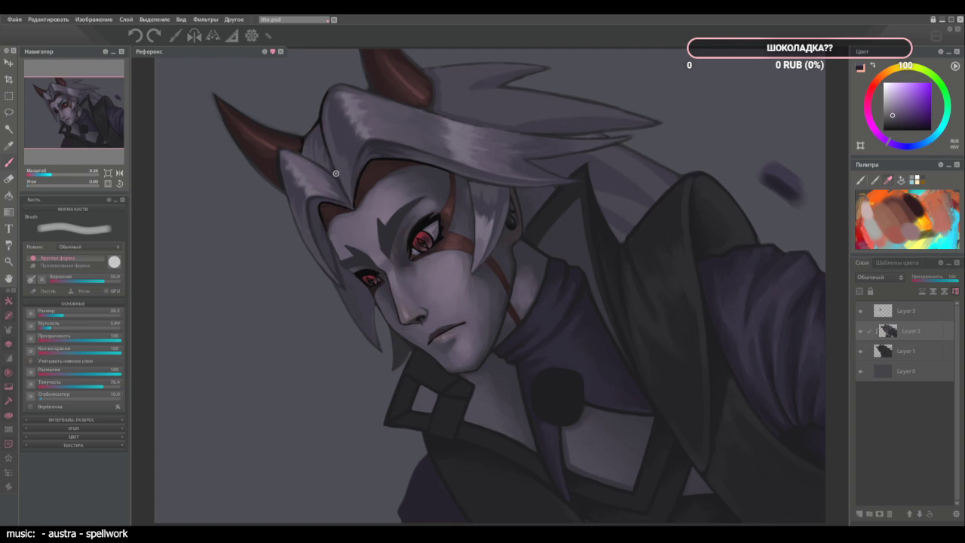
# Touch up the raised near collar's inner panel and its dark edge beside the turtleneck with sampled purple-grey and dark tones.
pyautogui.scroll(3, 556, 237)
pyautogui.keyDown('alt'); pyautogui.click(626, 313); pyautogui.keyUp('alt')
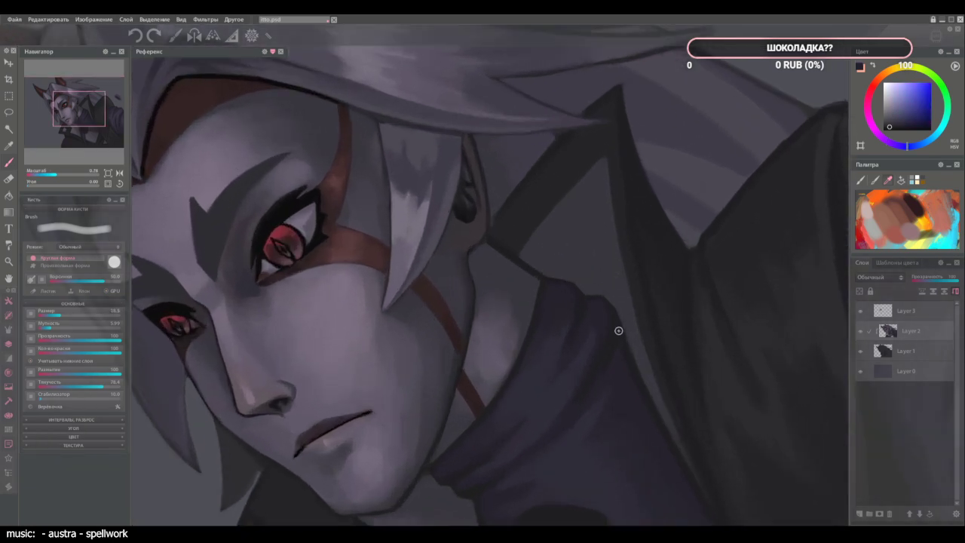
pyautogui.keyDown('alt'); pyautogui.click(607, 271); pyautogui.keyUp('alt')
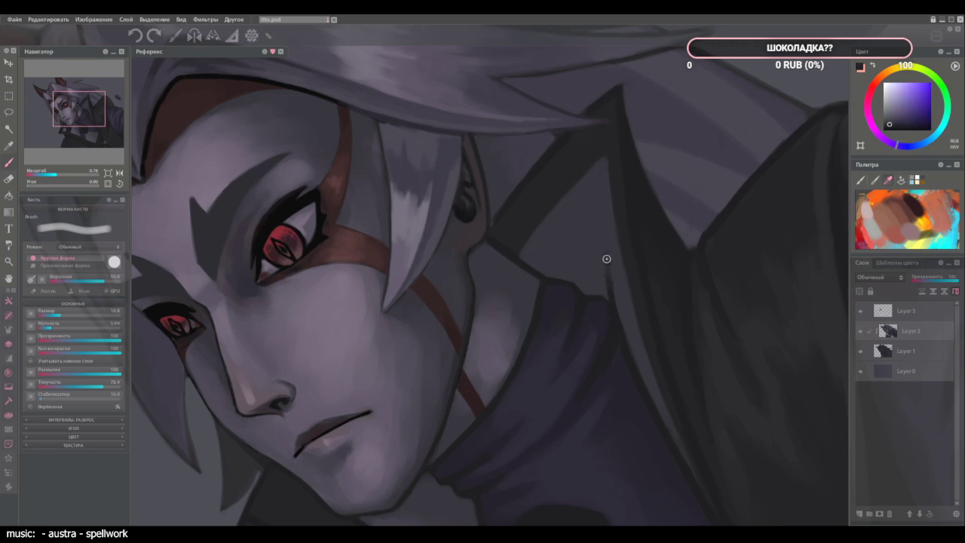
pyautogui.keyDown('alt'); pyautogui.click(622, 325); pyautogui.keyUp('alt')
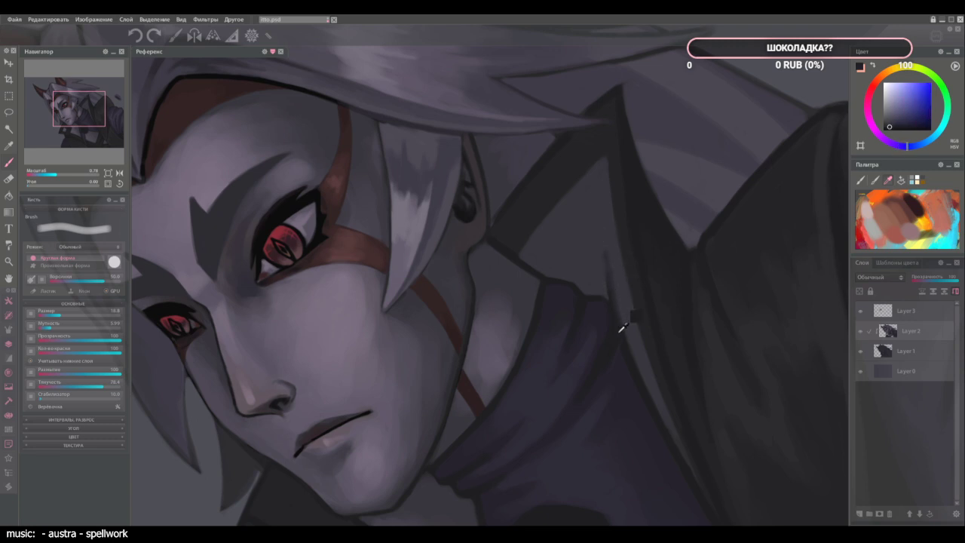
pyautogui.keyDown('alt'); pyautogui.click(611, 278); pyautogui.keyUp('alt')
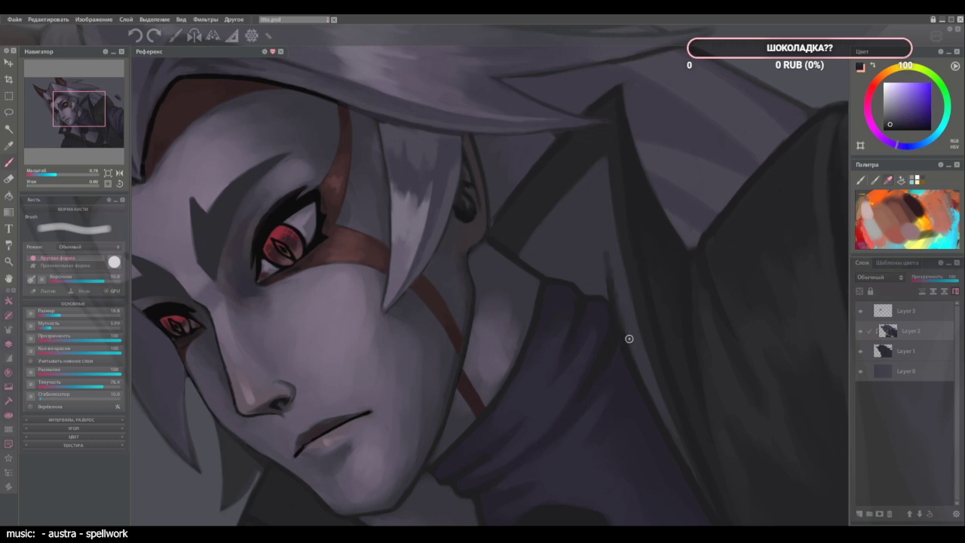
pyautogui.keyDown('alt'); pyautogui.click(617, 323); pyautogui.keyUp('alt')
pyautogui.keyDown('alt'); pyautogui.click(626, 342); pyautogui.keyUp('alt')
pyautogui.keyDown('alt'); pyautogui.click(616, 331); pyautogui.keyUp('alt')
pyautogui.keyDown('alt'); pyautogui.click(637, 356); pyautogui.keyUp('alt')
pyautogui.keyDown('alt'); pyautogui.click(611, 289); pyautogui.keyUp('alt')
pyautogui.keyDown('alt'); pyautogui.click(601, 249); pyautogui.keyUp('alt')
pyautogui.keyDown('alt'); pyautogui.click(613, 318); pyautogui.keyUp('alt')
pyautogui.keyDown('alt'); pyautogui.click(565, 262); pyautogui.keyUp('alt')
pyautogui.hotkey('ctrl', '0')
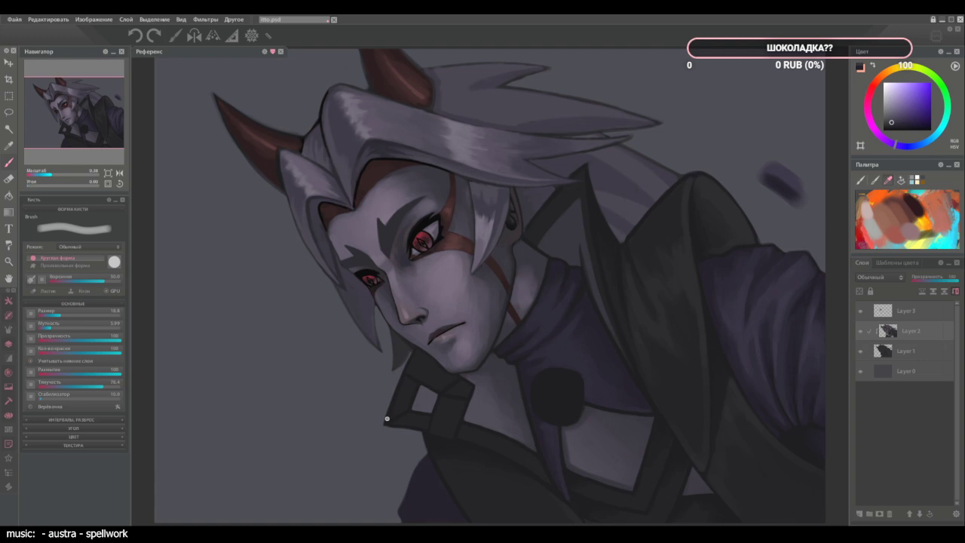
# Paint broad charcoal-grey strokes on the coat strip bordering the outer side of the chest opening with a larger brush.
pyautogui.keyDown('alt'); pyautogui.click(737, 399); pyautogui.keyUp('alt')
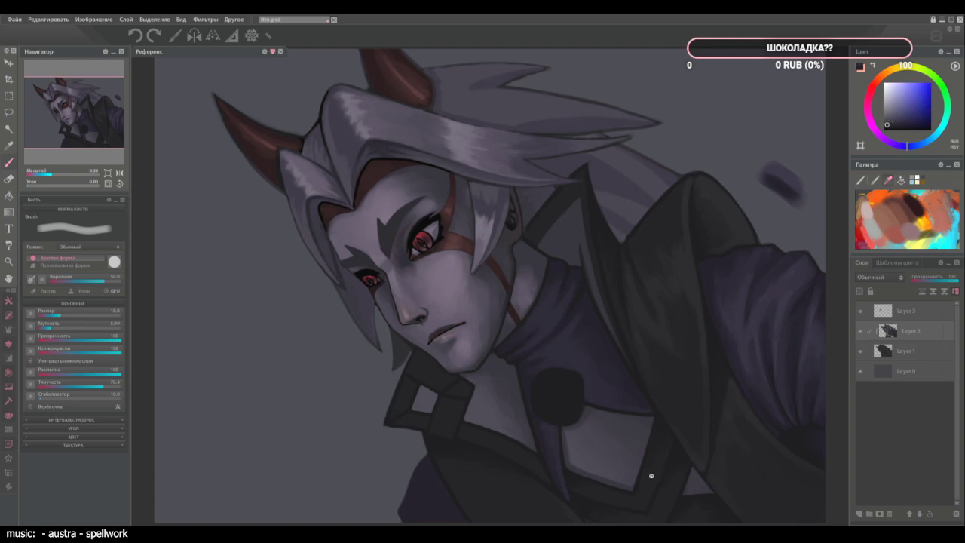
pyautogui.press(']')
pyautogui.press(']')
pyautogui.scroll(2, 640, 488)
pyautogui.press('space')
pyautogui.moveTo(644, 480); pyautogui.dragTo(657, 343)
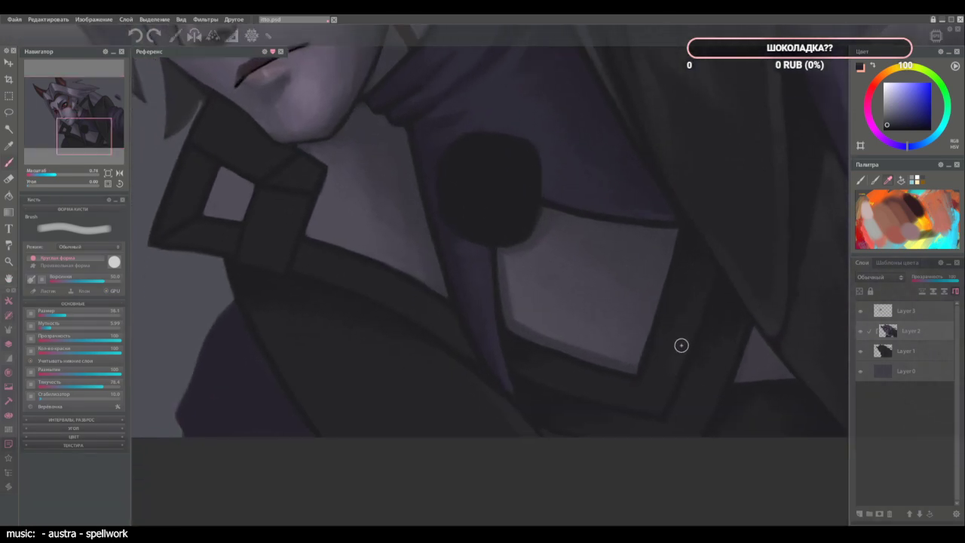
pyautogui.moveTo(681, 345); pyautogui.dragTo(663, 390)
pyautogui.moveTo(704, 293); pyautogui.dragTo(682, 348)
pyautogui.moveTo(702, 287)
pyautogui.mouseDown()
pyautogui.moveTo(668, 362)
pyautogui.moveTo(653, 366)
pyautogui.mouseUp()
pyautogui.moveTo(670, 298); pyautogui.dragTo(664, 340)
# Refine the lighter grey shading around the lower corner of the chest-opening strip with a smaller brush.
pyautogui.press('[')
pyautogui.press('[')
pyautogui.moveTo(693, 298)
pyautogui.mouseDown()
pyautogui.moveTo(688, 337)
pyautogui.moveTo(705, 286)
pyautogui.moveTo(687, 314)
pyautogui.mouseUp()
pyautogui.keyDown('alt'); pyautogui.click(672, 367); pyautogui.keyUp('alt')
pyautogui.keyDown('alt'); pyautogui.click(653, 397); pyautogui.keyUp('alt')
pyautogui.moveTo(655, 398); pyautogui.dragTo(668, 369)
pyautogui.keyDown('alt'); pyautogui.click(609, 397); pyautogui.keyUp('alt')
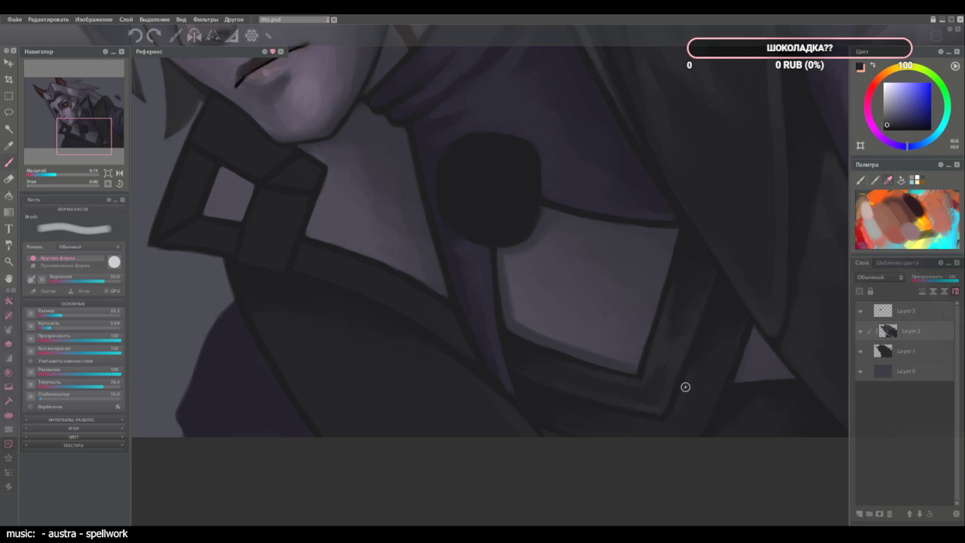
# Clean up the outer edge of the chest-opening strip and the coat beside it with sampled dark greys.
pyautogui.keyDown('alt'); pyautogui.click(695, 370); pyautogui.keyUp('alt')
pyautogui.keyDown('alt'); pyautogui.click(675, 420); pyautogui.keyUp('alt')
pyautogui.moveTo(688, 404); pyautogui.dragTo(673, 427)
pyautogui.keyDown('alt'); pyautogui.click(685, 398); pyautogui.keyUp('alt')
pyautogui.keyDown('alt'); pyautogui.click(636, 419); pyautogui.keyUp('alt')
pyautogui.keyDown('alt'); pyautogui.click(694, 365); pyautogui.keyUp('alt')
pyautogui.keyDown('alt'); pyautogui.click(701, 347); pyautogui.keyUp('alt')
pyautogui.keyDown('alt'); pyautogui.click(710, 317); pyautogui.keyUp('alt')
pyautogui.keyDown('alt'); pyautogui.click(691, 376); pyautogui.keyUp('alt')
pyautogui.keyDown('alt'); pyautogui.click(692, 378); pyautogui.keyUp('alt')
# Lighten the edges of the far collar's rectangular and triangular panels and blend the rectangular one with sampled greys.
pyautogui.moveTo(305, 203); pyautogui.dragTo(287, 250)
pyautogui.moveTo(309, 179)
pyautogui.mouseDown()
pyautogui.moveTo(276, 163)
pyautogui.moveTo(309, 171)
pyautogui.mouseUp()
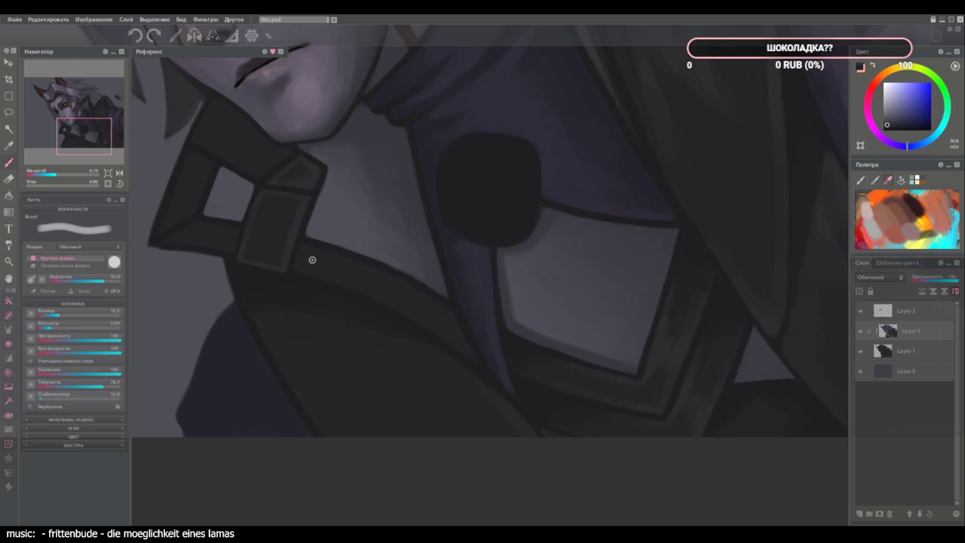
pyautogui.press(']')
pyautogui.keyDown('alt'); pyautogui.click(257, 230); pyautogui.keyUp('alt')
pyautogui.moveTo(267, 224)
pyautogui.mouseDown()
pyautogui.moveTo(267, 249)
pyautogui.moveTo(280, 254)
pyautogui.moveTo(267, 243)
pyautogui.moveTo(283, 244)
pyautogui.moveTo(285, 253)
pyautogui.moveTo(289, 227)
pyautogui.moveTo(276, 241)
pyautogui.moveTo(283, 262)
pyautogui.moveTo(265, 240)
pyautogui.mouseUp()
pyautogui.keyDown('alt'); pyautogui.click(279, 254); pyautogui.keyUp('alt')
pyautogui.keyDown('alt'); pyautogui.click(284, 253); pyautogui.keyUp('alt')
pyautogui.keyDown('alt'); pyautogui.click(283, 260); pyautogui.keyUp('alt')
pyautogui.keyDown('alt'); pyautogui.click(270, 245); pyautogui.keyUp('alt')
pyautogui.keyDown('alt'); pyautogui.click(271, 238); pyautogui.keyUp('alt')
# Shade the far collar's remaining panels with sampled dark greys, undoing the last stroke near its corner.
pyautogui.press(']')
pyautogui.press(']')
pyautogui.press(']')
pyautogui.press(']')
pyautogui.moveTo(251, 165)
pyautogui.mouseDown()
pyautogui.moveTo(237, 157)
pyautogui.moveTo(247, 157)
pyautogui.mouseUp()
pyautogui.keyDown('alt'); pyautogui.click(259, 173); pyautogui.keyUp('alt')
pyautogui.keyDown('alt'); pyautogui.click(315, 176); pyautogui.keyUp('alt')
pyautogui.moveTo(325, 182); pyautogui.dragTo(309, 194)
pyautogui.hotkey('ctrl', 'z')
pyautogui.press(']')
pyautogui.hotkey('ctrl', '0')
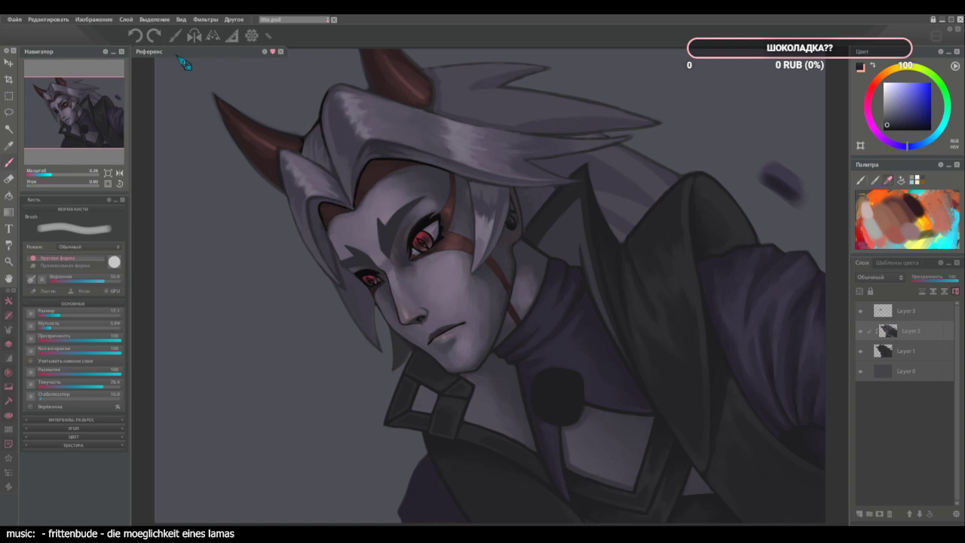
# Shade the coat front and the raised near collar's outer folds with a larger brush and sampled dark greys.
pyautogui.scroll(5, 420, 435)
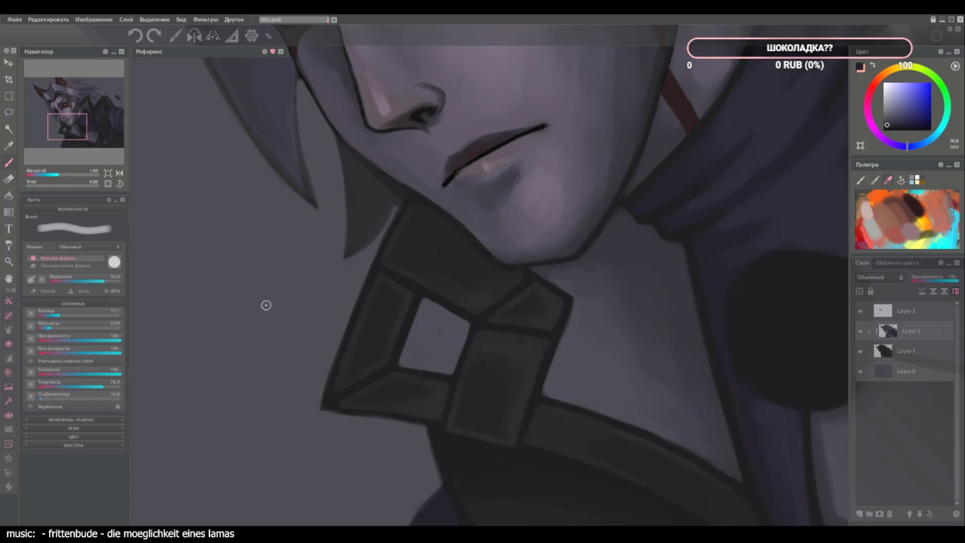
pyautogui.hotkey('ctrl', '0')
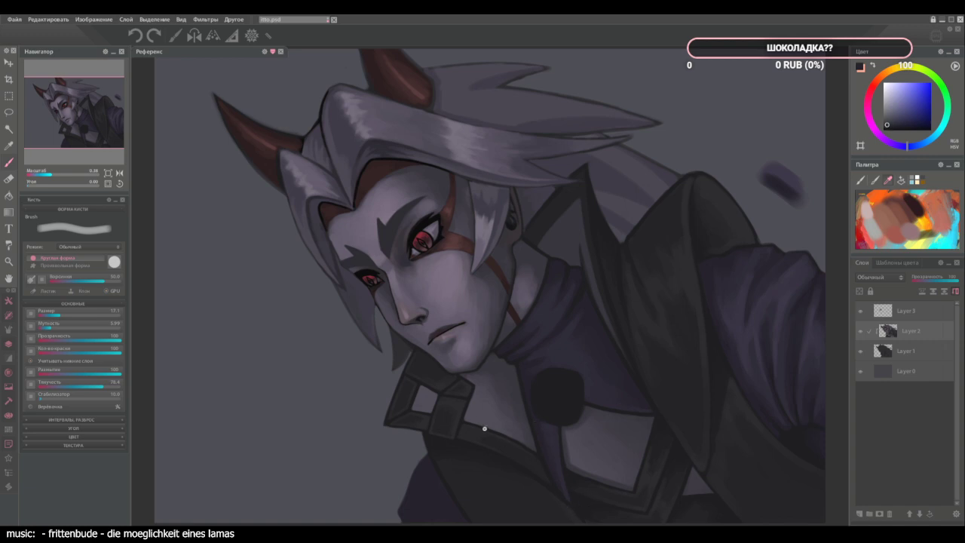
pyautogui.press(']')
pyautogui.press(']')
pyautogui.press(']')
pyautogui.press(']')
pyautogui.press(']')
pyautogui.press('[')
pyautogui.press('[')
pyautogui.press('space')
pyautogui.moveTo(427, 471); pyautogui.dragTo(405, 434)
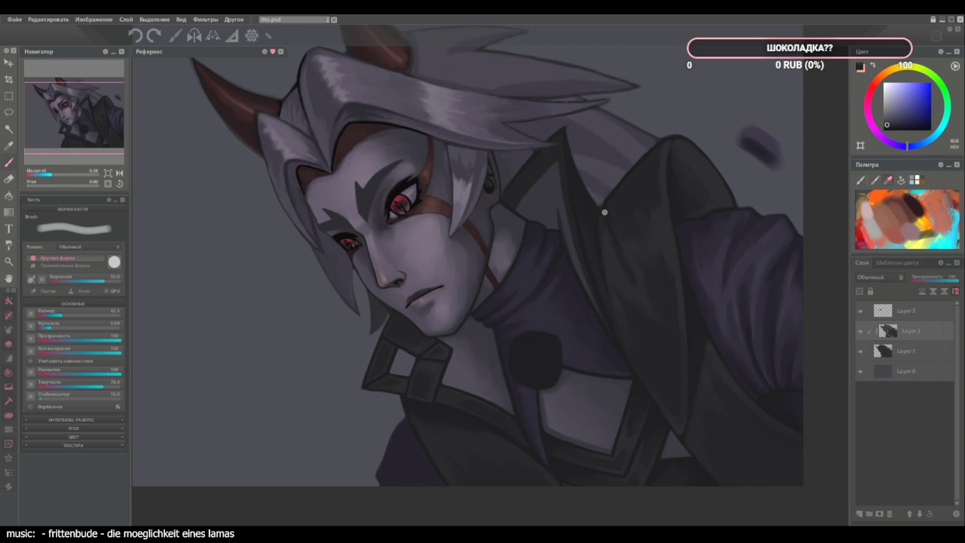
pyautogui.keyDown('alt'); pyautogui.click(626, 200); pyautogui.keyUp('alt')
pyautogui.keyDown('alt'); pyautogui.click(602, 223); pyautogui.keyUp('alt')
pyautogui.keyDown('alt'); pyautogui.click(603, 218); pyautogui.keyUp('alt')
# Paint a lighter sampled purple-grey over the triangular inner panel of the raised near collar with a larger brush.
pyautogui.keyDown('alt'); pyautogui.click(468, 359); pyautogui.keyUp('alt')
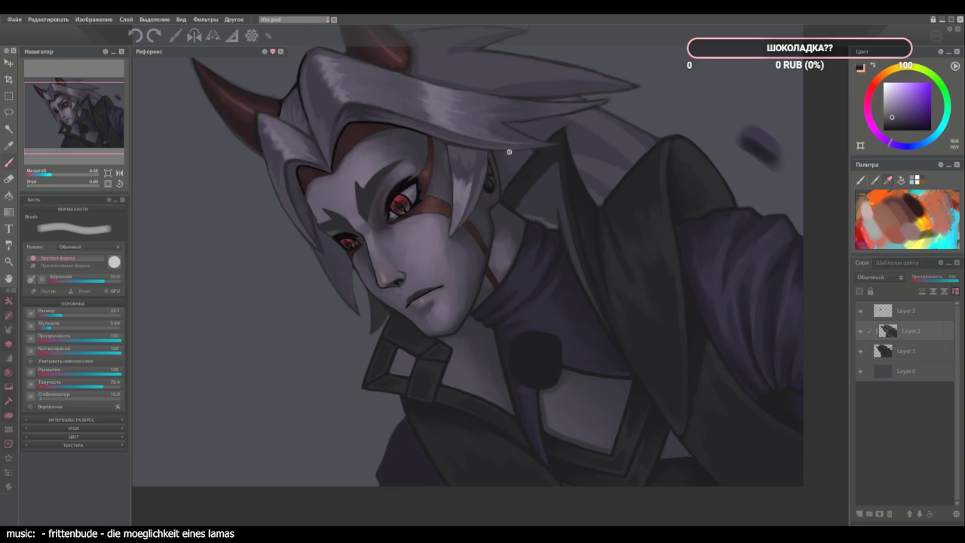
pyautogui.press(']')
pyautogui.press(']')
pyautogui.moveTo(551, 224)
pyautogui.mouseDown()
pyautogui.moveTo(550, 213)
pyautogui.moveTo(518, 203)
pyautogui.moveTo(530, 208)
pyautogui.moveTo(523, 196)
pyautogui.moveTo(539, 188)
pyautogui.mouseUp()
pyautogui.keyDown('alt'); pyautogui.click(550, 202); pyautogui.keyUp('alt')
pyautogui.keyDown('alt'); pyautogui.click(539, 205); pyautogui.keyUp('alt')
pyautogui.keyDown('alt'); pyautogui.click(542, 206); pyautogui.keyUp('alt')
pyautogui.keyDown('alt'); pyautogui.click(532, 211); pyautogui.keyUp('alt')
pyautogui.keyDown('alt'); pyautogui.click(533, 210); pyautogui.keyUp('alt')
pyautogui.keyDown('alt'); pyautogui.click(550, 211); pyautogui.keyUp('alt')
pyautogui.keyDown('alt'); pyautogui.click(542, 202); pyautogui.keyUp('alt')
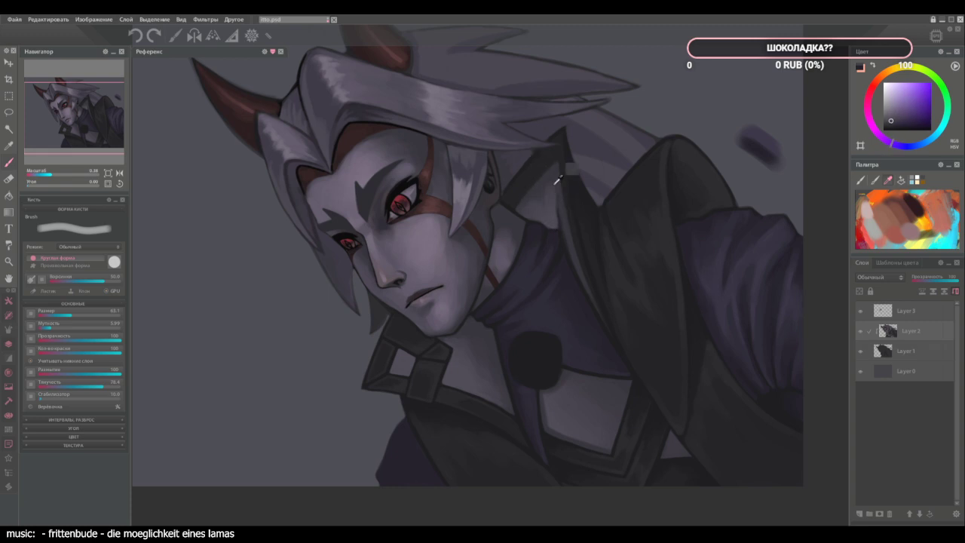
# Blend the tones inside the near collar's triangular inner panel using sampled purple-greys and a smaller brush.
pyautogui.keyDown('alt'); pyautogui.click(542, 189); pyautogui.keyUp('alt')
pyautogui.keyDown('alt'); pyautogui.click(545, 204); pyautogui.keyUp('alt')
pyautogui.keyDown('alt'); pyautogui.click(530, 200); pyautogui.keyUp('alt')
pyautogui.press('[')
pyautogui.keyDown('alt'); pyautogui.click(552, 196); pyautogui.keyUp('alt')
pyautogui.keyDown('alt'); pyautogui.click(531, 208); pyautogui.keyUp('alt')
pyautogui.keyDown('alt'); pyautogui.click(520, 209); pyautogui.keyUp('alt')
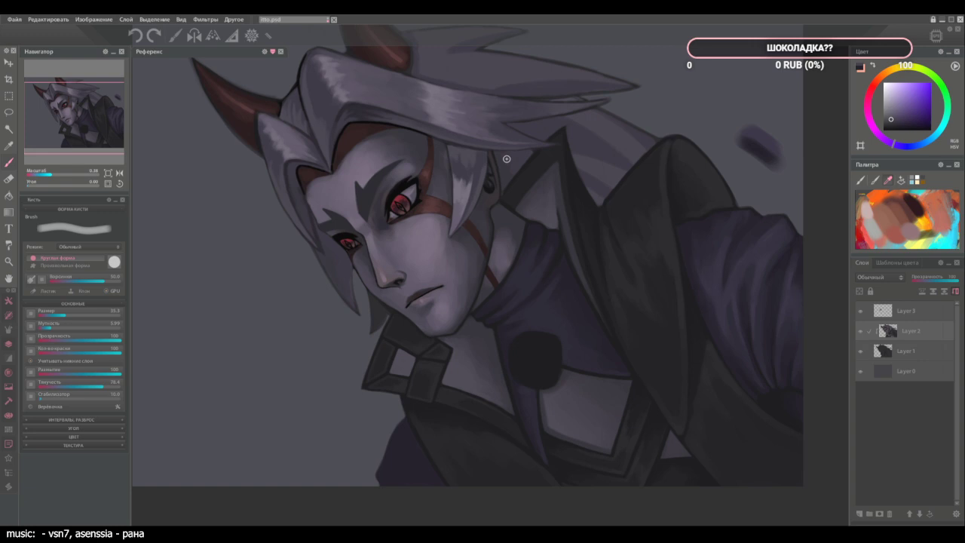
# Paint a thin light purple highlight along the neck skin above the far collar's lower band, using a sampled cheek tone.
pyautogui.keyDown('alt'); pyautogui.click(441, 221); pyautogui.keyUp('alt')
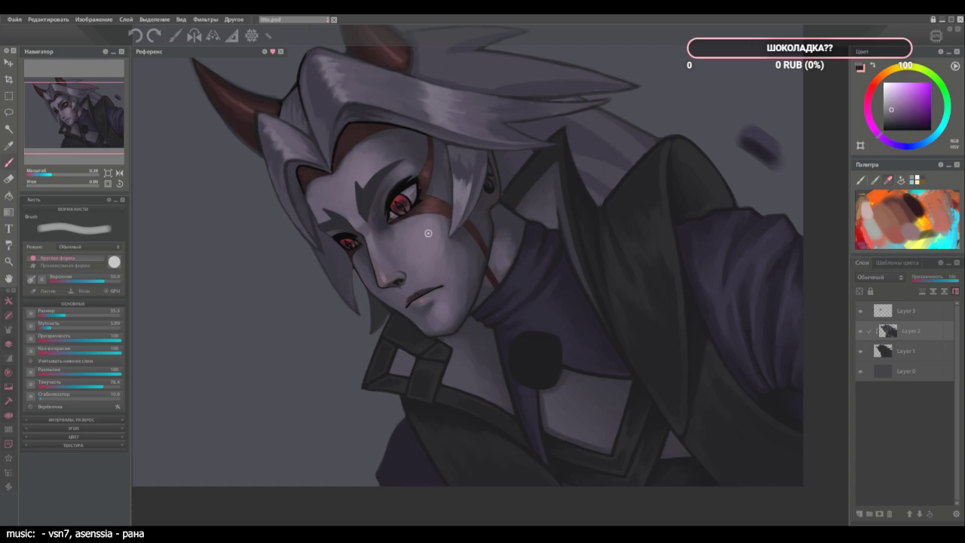
pyautogui.scroll(4, 441, 358)
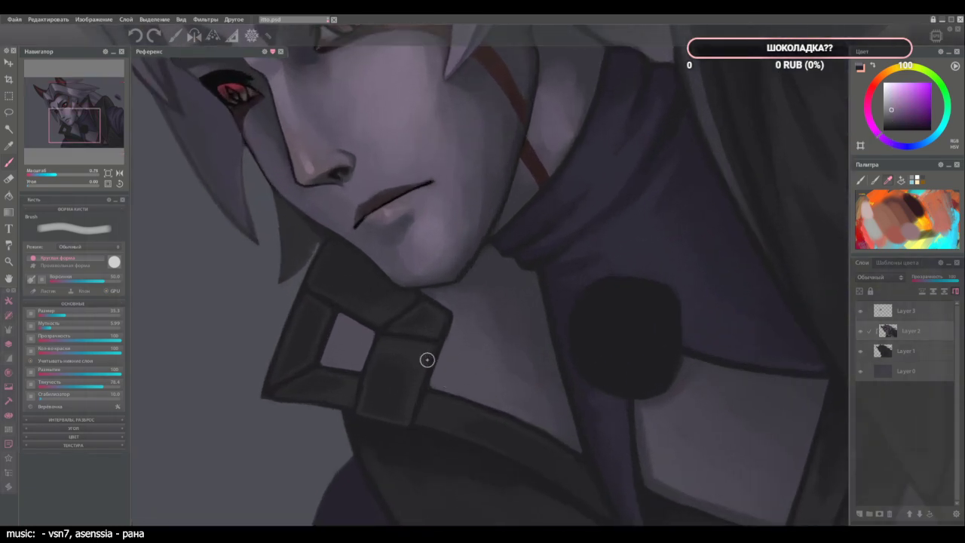
pyautogui.moveTo(433, 386); pyautogui.dragTo(532, 420)
pyautogui.keyDown('alt'); pyautogui.click(464, 393); pyautogui.keyUp('alt')
pyautogui.keyDown('alt'); pyautogui.click(495, 398); pyautogui.keyUp('alt')
pyautogui.keyDown('alt'); pyautogui.click(504, 407); pyautogui.keyUp('alt')
pyautogui.keyDown('alt'); pyautogui.click(439, 384); pyautogui.keyUp('alt')
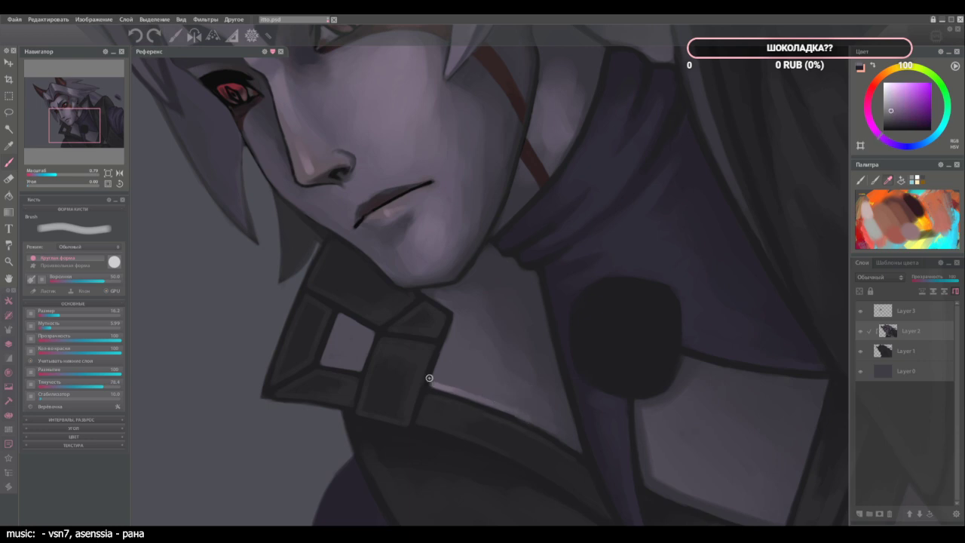
# Extend the light purple edge highlight up the neck skin beside the far collar's rectangular and triangular panels.
pyautogui.moveTo(432, 384); pyautogui.dragTo(457, 309)
pyautogui.keyDown('alt'); pyautogui.click(442, 355); pyautogui.keyUp('alt')
pyautogui.keyDown('alt'); pyautogui.click(451, 336); pyautogui.keyUp('alt')
pyautogui.keyDown('alt'); pyautogui.click(440, 377); pyautogui.keyUp('alt')
# Outline the inside of the far collar's four-sided opening with a light purple rim.
pyautogui.moveTo(370, 336)
pyautogui.mouseDown()
pyautogui.moveTo(361, 367)
pyautogui.moveTo(364, 350)
pyautogui.moveTo(324, 362)
pyautogui.moveTo(359, 368)
pyautogui.moveTo(290, 322)
pyautogui.moveTo(345, 286)
pyautogui.moveTo(322, 362)
pyautogui.moveTo(340, 317)
pyautogui.moveTo(324, 359)
pyautogui.moveTo(337, 302)
pyautogui.moveTo(330, 238)
pyautogui.moveTo(362, 355)
pyautogui.mouseUp()
pyautogui.keyDown('alt'); pyautogui.click(357, 325); pyautogui.keyUp('alt')
pyautogui.keyDown('alt'); pyautogui.click(353, 328); pyautogui.keyUp('alt')
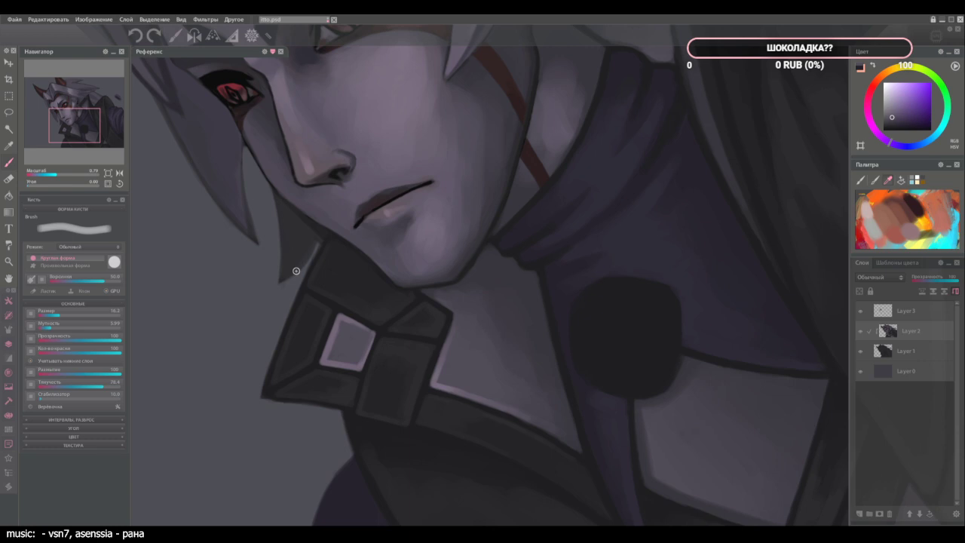
pyautogui.keyDown('alt'); pyautogui.click(331, 358); pyautogui.keyUp('alt')
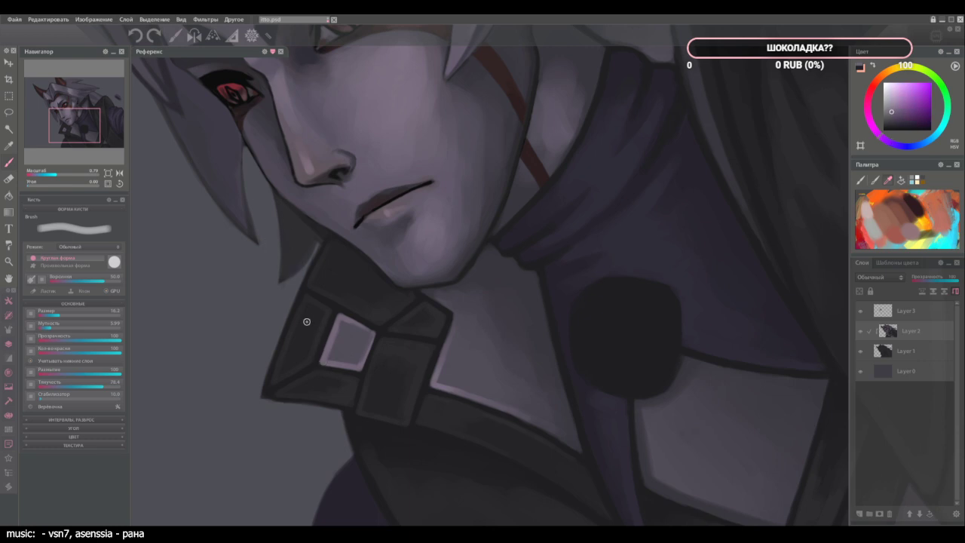
# Blend the light purple rim into the centre of the far collar's opening with a larger brush and sampled tones.
pyautogui.press(']')
pyautogui.press(']')
pyautogui.press(']')
pyautogui.click(347, 346)
pyautogui.keyDown('alt'); pyautogui.click(340, 358); pyautogui.keyUp('alt')
pyautogui.moveTo(325, 349)
pyautogui.mouseDown()
pyautogui.moveTo(325, 339)
pyautogui.moveTo(336, 342)
pyautogui.mouseUp()
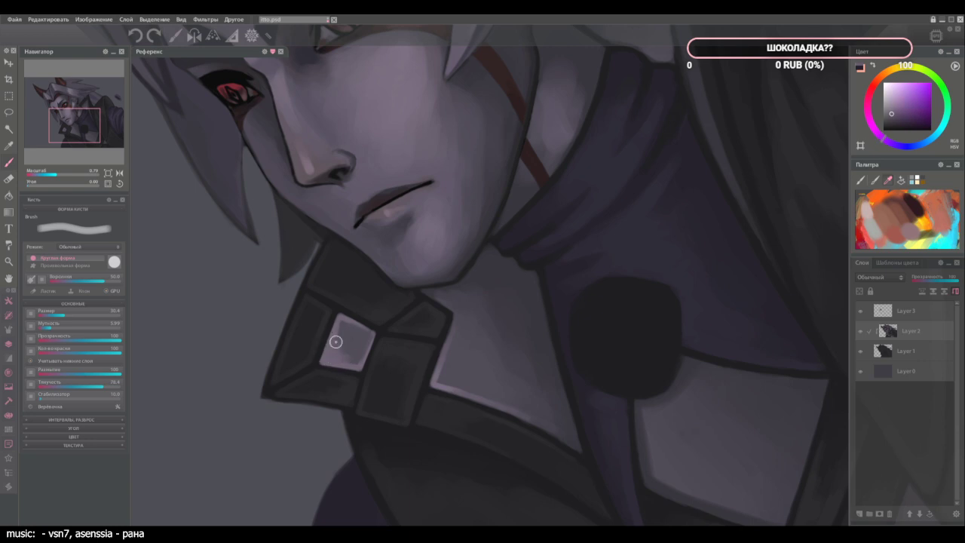
pyautogui.keyDown('alt'); pyautogui.click(345, 347); pyautogui.keyUp('alt')
pyautogui.keyDown('alt'); pyautogui.click(353, 352); pyautogui.keyUp('alt')
# Soften the highlight in the neck's corner beside the far collar with sampled purple-greys.
pyautogui.keyDown('alt'); pyautogui.click(446, 381); pyautogui.keyUp('alt')
pyautogui.keyDown('alt'); pyautogui.click(429, 360); pyautogui.keyUp('alt')
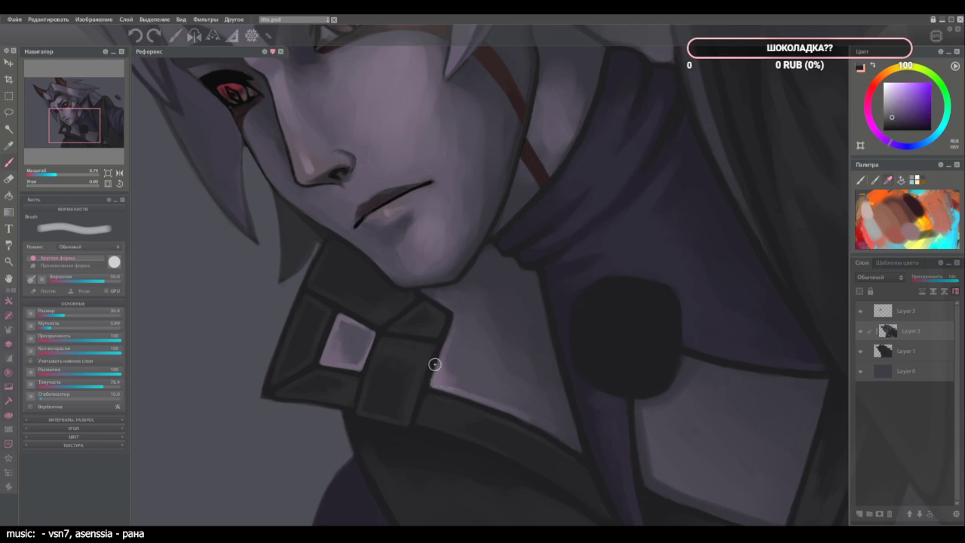
pyautogui.keyDown('alt'); pyautogui.click(442, 366); pyautogui.keyUp('alt')
pyautogui.keyDown('alt'); pyautogui.click(447, 362); pyautogui.keyUp('alt')
pyautogui.hotkey('ctrl', '0')
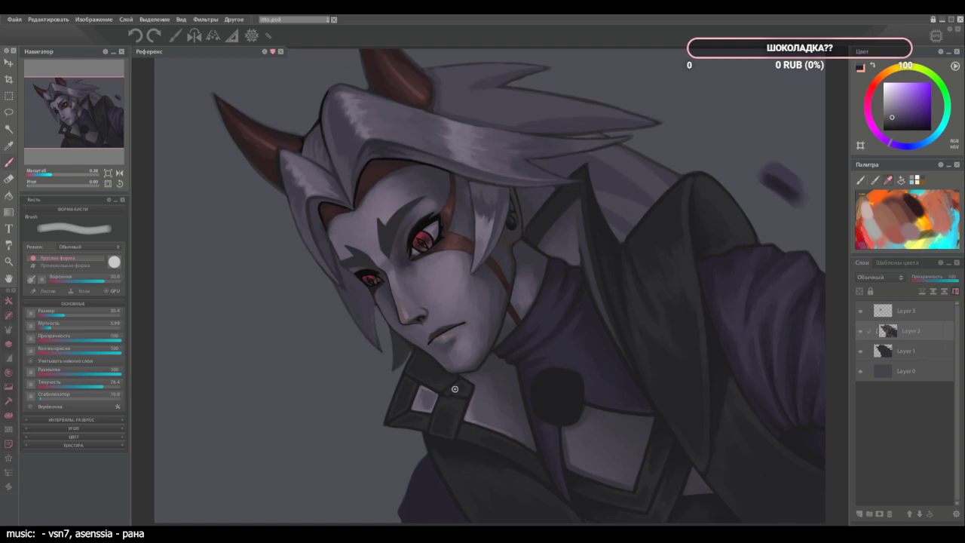
# Sharpen the light neck edge and the dark far collar outline with a smaller brush and sampled skin and dark tones.
pyautogui.scroll(5, 451, 414)
pyautogui.keyDown('alt'); pyautogui.click(495, 407); pyautogui.keyUp('alt')
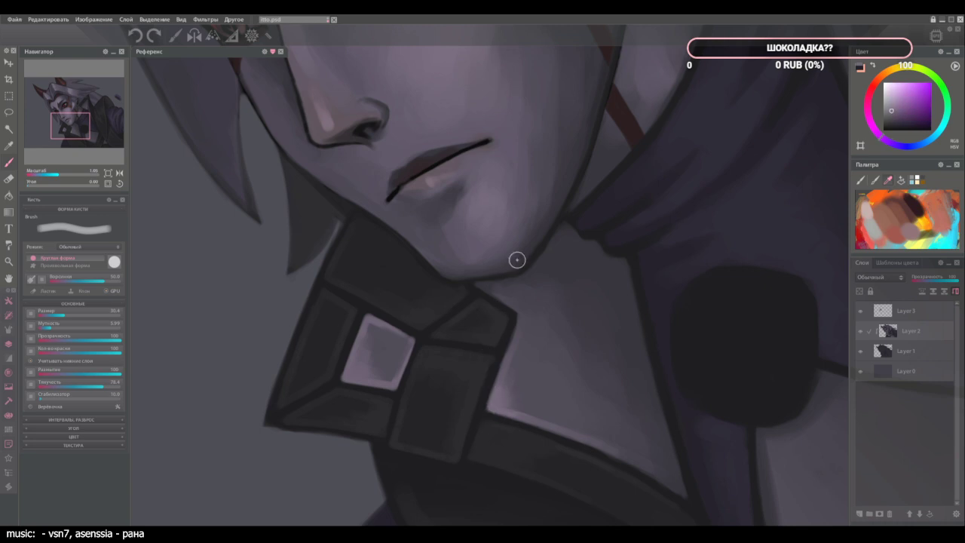
pyautogui.keyDown('alt'); pyautogui.click(535, 378); pyautogui.keyUp('alt')
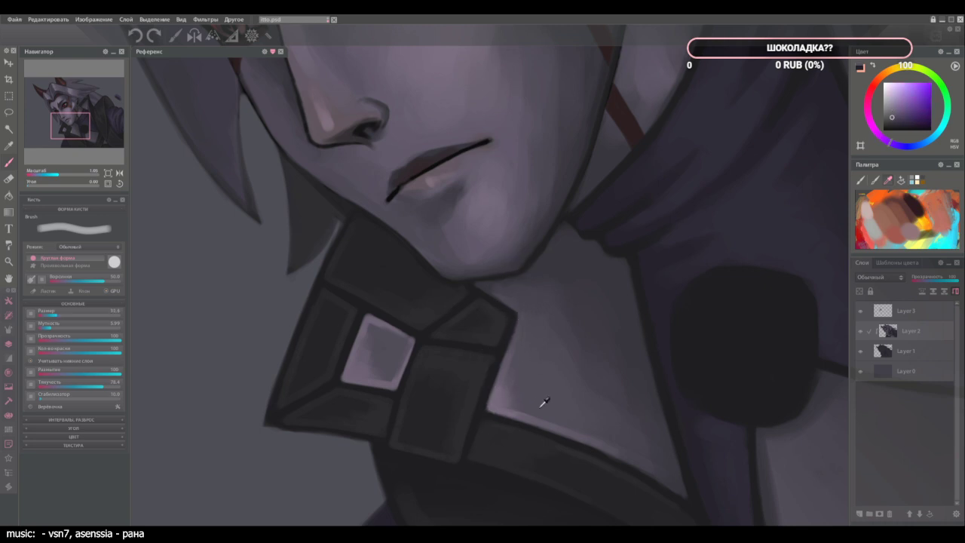
pyautogui.press('[')
pyautogui.press('[')
pyautogui.press('[')
pyautogui.keyDown('ctrl'); pyautogui.click(510, 326); pyautogui.keyUp('ctrl')
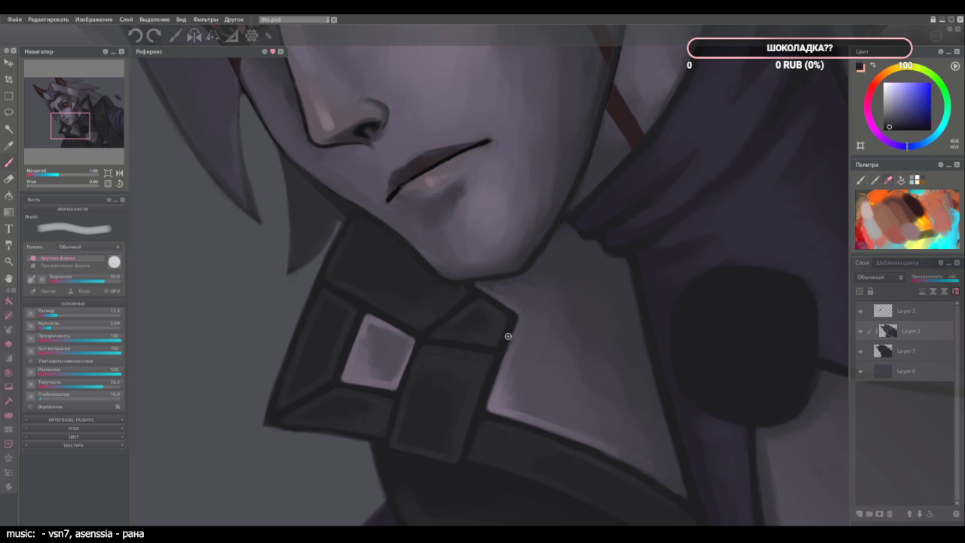
pyautogui.keyDown('ctrl'); pyautogui.click(503, 381); pyautogui.keyUp('ctrl')
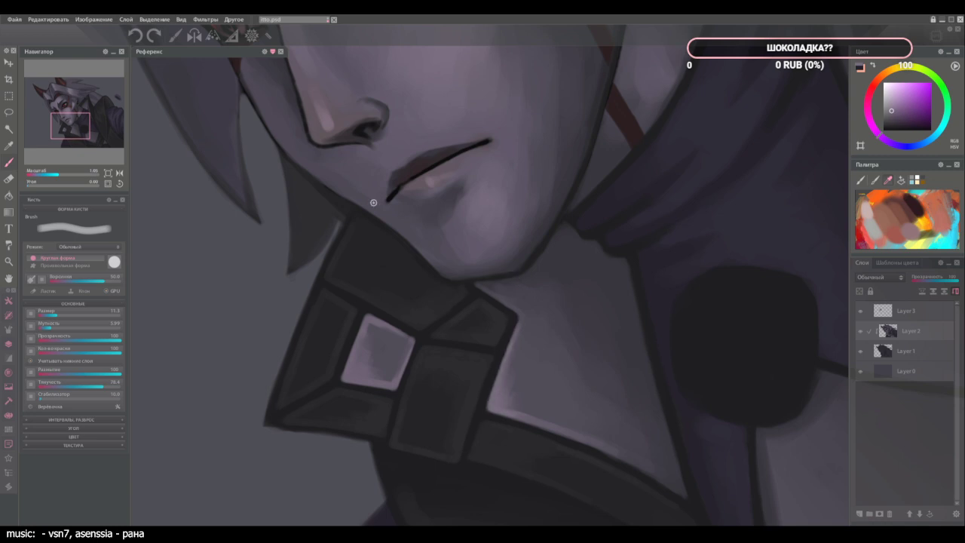
pyautogui.keyDown('alt'); pyautogui.click(409, 333); pyautogui.keyUp('alt')
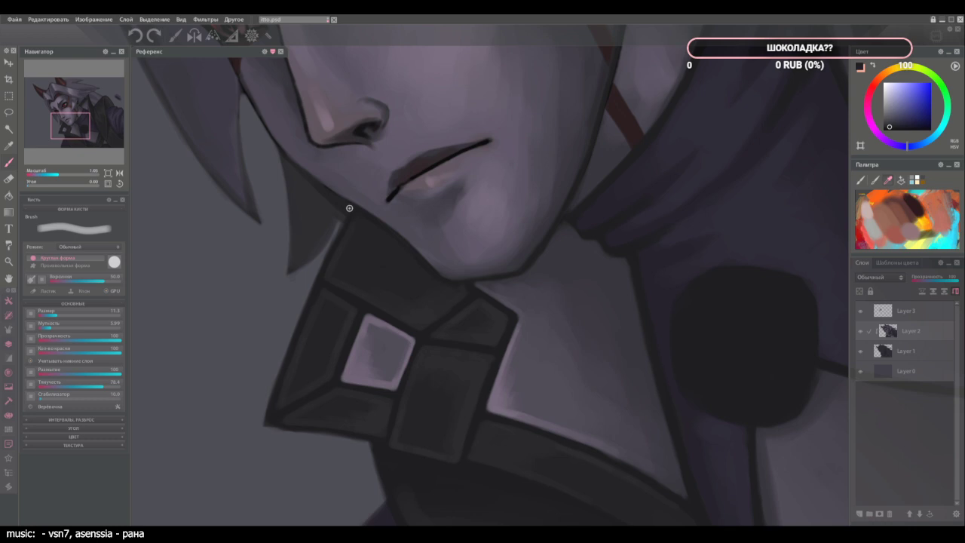
pyautogui.hotkey('ctrl', '0')
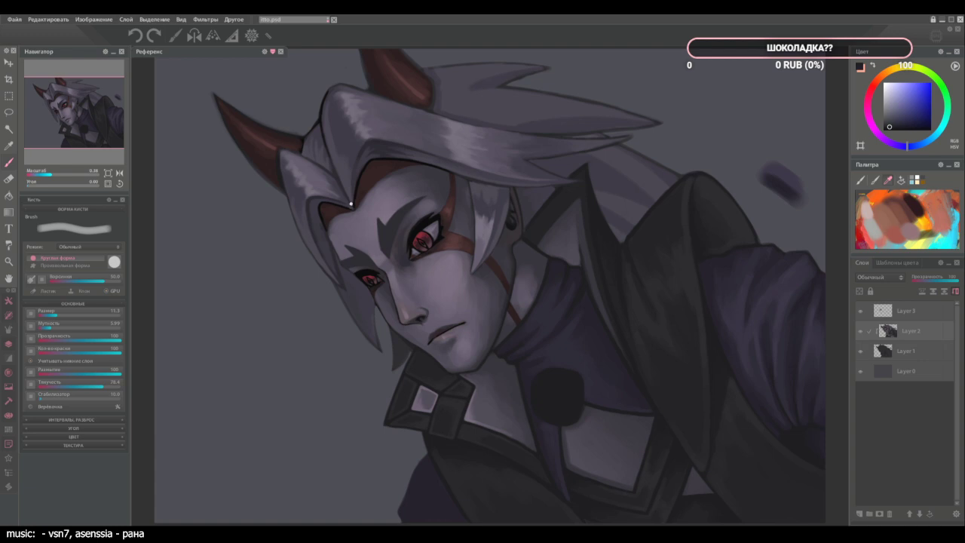
# Add purple-grey edge highlights to the far collar's triangular, rectangular and lower panels using a sampled neck tone.
pyautogui.keyDown('alt'); pyautogui.click(515, 381); pyautogui.keyUp('alt')
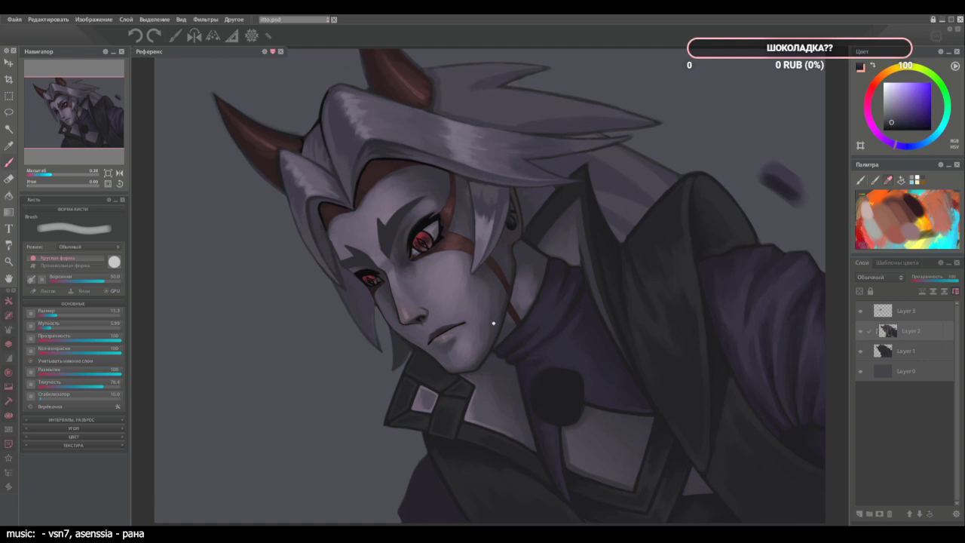
pyautogui.scroll(5, 446, 432)
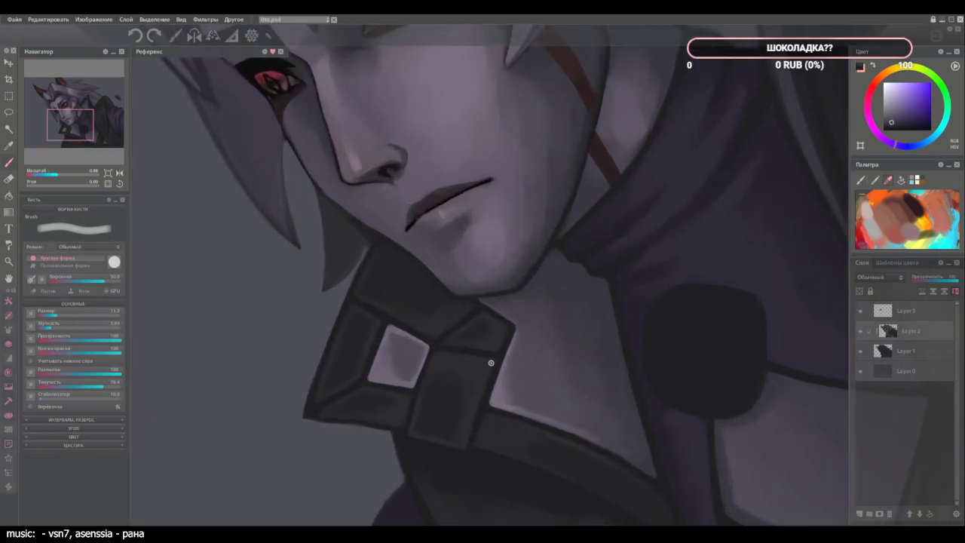
pyautogui.keyDown('alt'); pyautogui.click(556, 360); pyautogui.keyUp('alt')
pyautogui.moveTo(497, 348)
pyautogui.mouseDown()
pyautogui.moveTo(503, 251)
pyautogui.moveTo(456, 215)
pyautogui.moveTo(443, 304)
pyautogui.moveTo(498, 349)
pyautogui.moveTo(466, 344)
pyautogui.mouseUp()
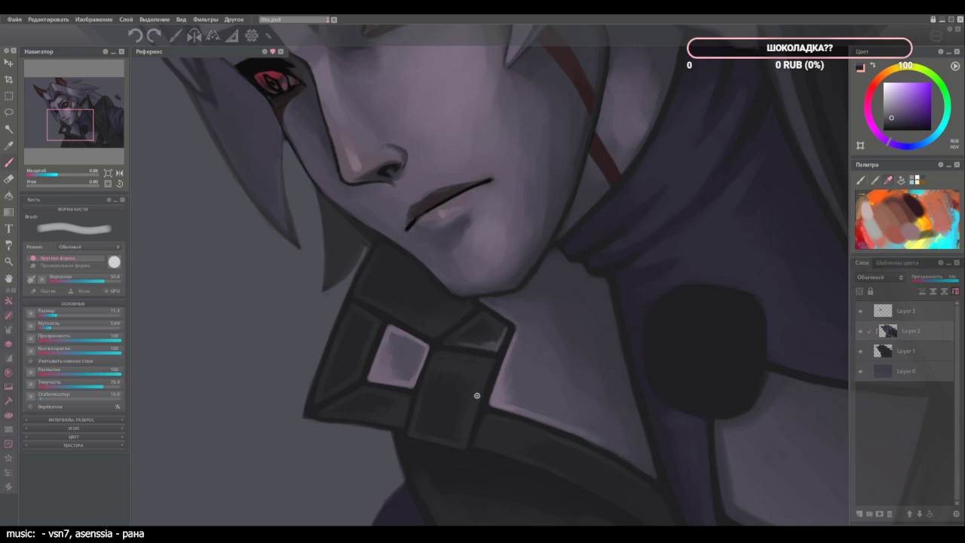
pyautogui.moveTo(487, 414); pyautogui.dragTo(478, 437)
pyautogui.moveTo(482, 446); pyautogui.dragTo(518, 457)
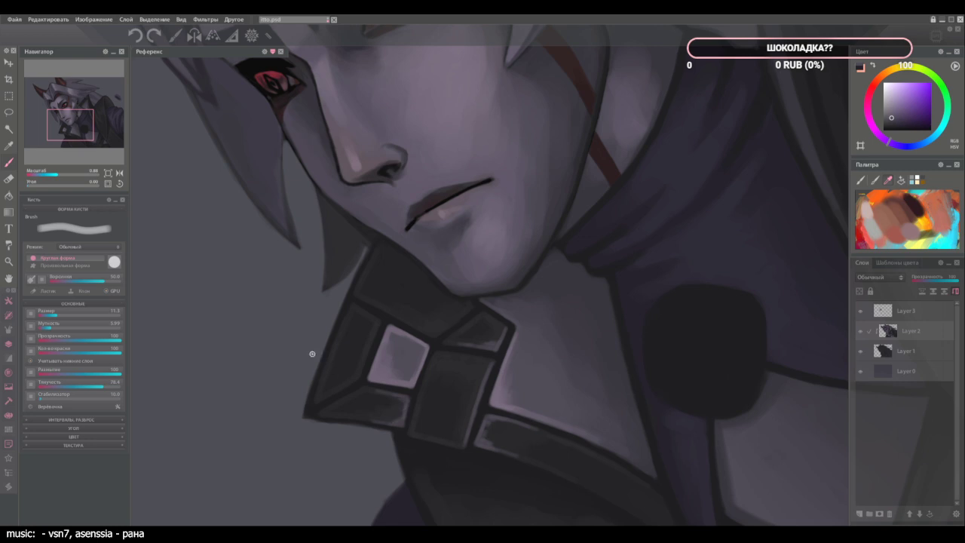
pyautogui.hotkey('ctrl', '0')
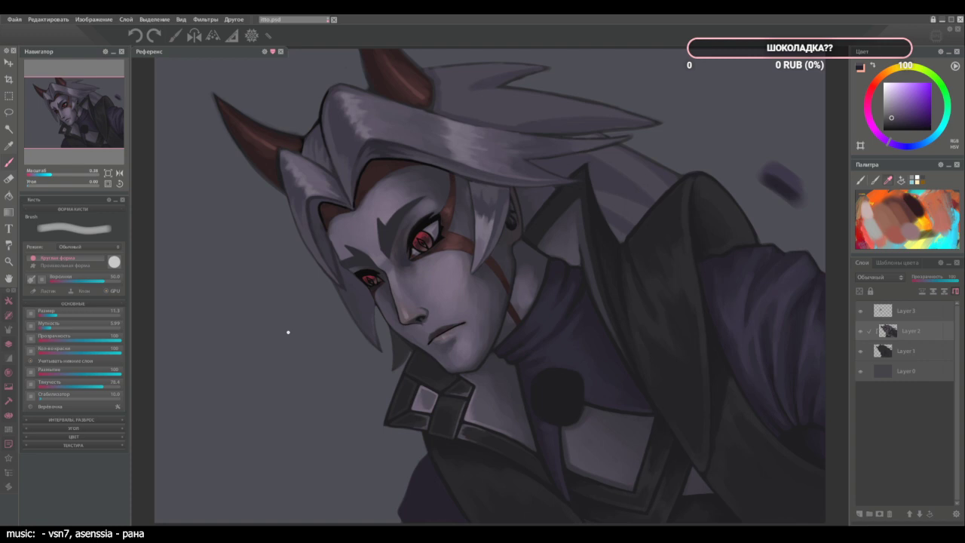
# Add a light edge highlight to the far collar's rectangular panel beside the light opening.
pyautogui.scroll(3, 418, 389)
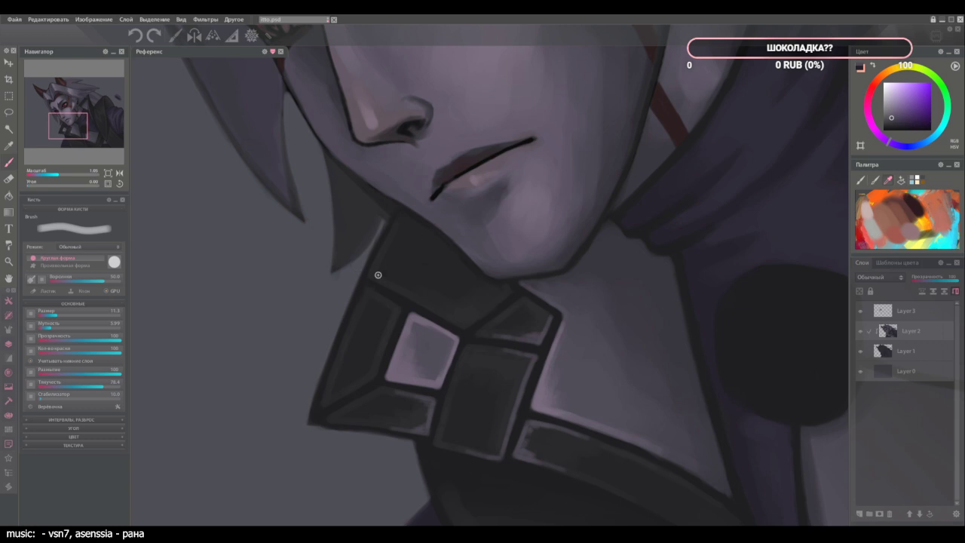
pyautogui.hotkey('ctrl', '0')
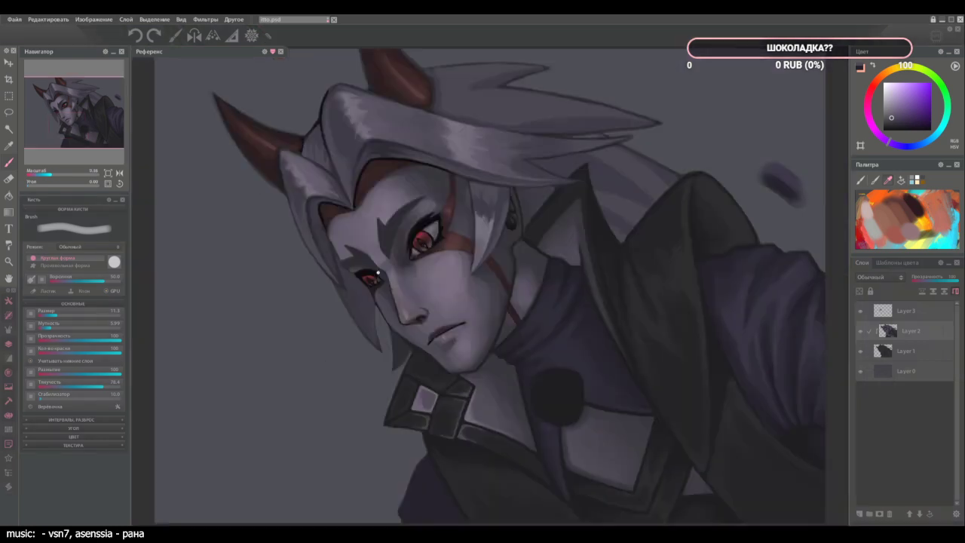
pyautogui.scroll(3, 428, 402)
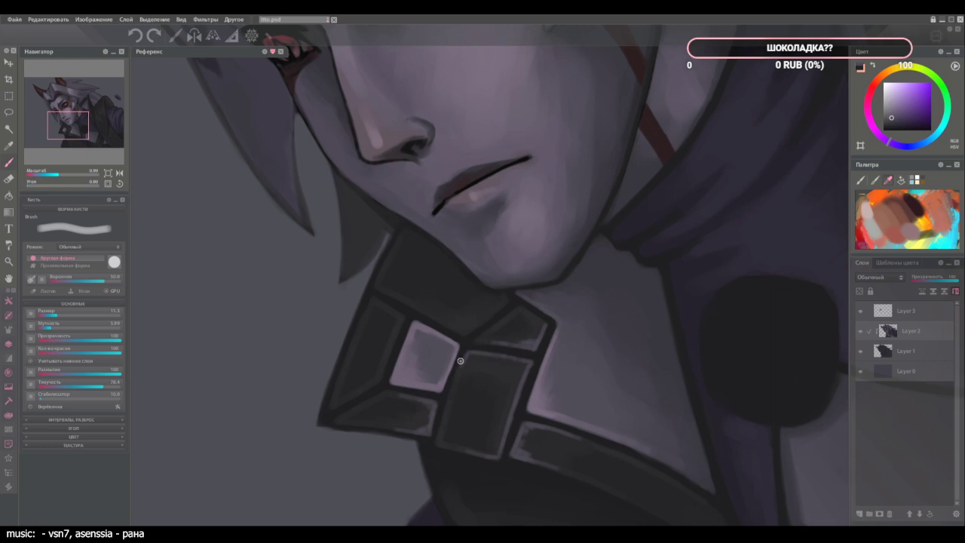
pyautogui.moveTo(464, 360); pyautogui.dragTo(449, 395)
pyautogui.hotkey('ctrl', '0')
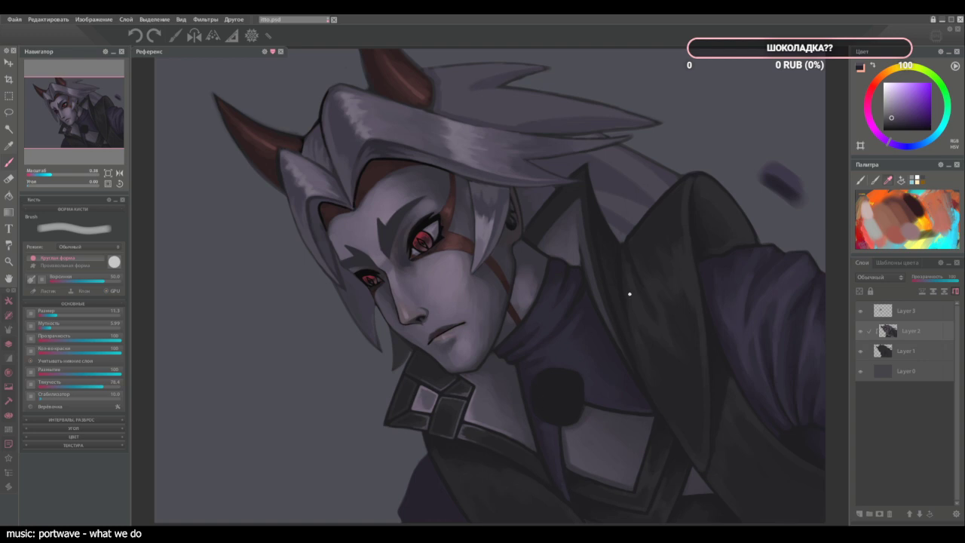
# Paint a light purple-grey highlight down the folded ridge of the near collar using sampled tones.
pyautogui.scroll(3, 630, 294)
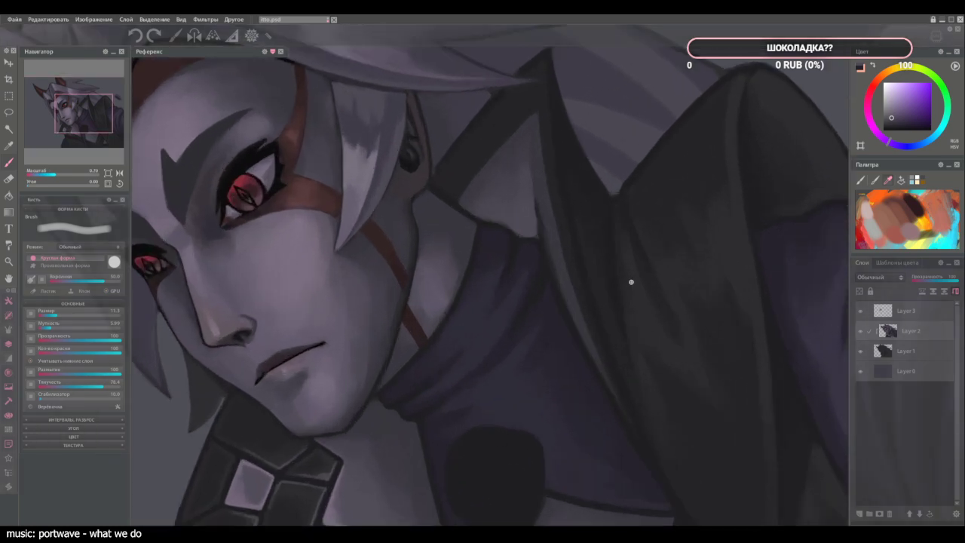
pyautogui.moveTo(728, 143)
pyautogui.mouseDown()
pyautogui.moveTo(734, 179)
pyautogui.moveTo(738, 86)
pyautogui.moveTo(732, 151)
pyautogui.moveTo(730, 138)
pyautogui.moveTo(743, 247)
pyautogui.mouseUp()
pyautogui.keyDown('alt'); pyautogui.click(744, 119); pyautogui.keyUp('alt')
pyautogui.keyDown('alt'); pyautogui.click(745, 103); pyautogui.keyUp('alt')
pyautogui.keyDown('alt'); pyautogui.click(730, 135); pyautogui.keyUp('alt')
pyautogui.moveTo(736, 193); pyautogui.dragTo(745, 253)
pyautogui.moveTo(740, 217); pyautogui.dragTo(750, 276)
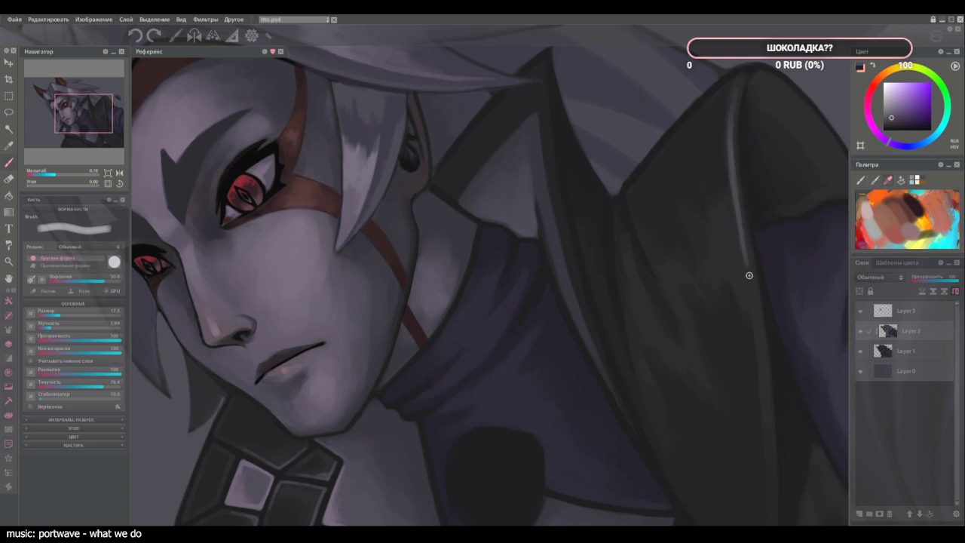
pyautogui.moveTo(742, 235); pyautogui.dragTo(753, 291)
pyautogui.moveTo(747, 254); pyautogui.dragTo(761, 336)
pyautogui.moveTo(755, 299); pyautogui.dragTo(766, 411)
# Extend the near collar's ridge highlight down the lapel and even out its tone with sampled greys.
pyautogui.keyDown('alt'); pyautogui.click(763, 368); pyautogui.keyUp('alt')
pyautogui.keyDown('alt'); pyautogui.click(764, 372); pyautogui.keyUp('alt')
pyautogui.moveTo(761, 363); pyautogui.dragTo(768, 462)
pyautogui.keyDown('alt'); pyautogui.click(766, 419); pyautogui.keyUp('alt')
pyautogui.keyDown('alt'); pyautogui.click(767, 423); pyautogui.keyUp('alt')
pyautogui.keyDown('alt'); pyautogui.click(747, 268); pyautogui.keyUp('alt')
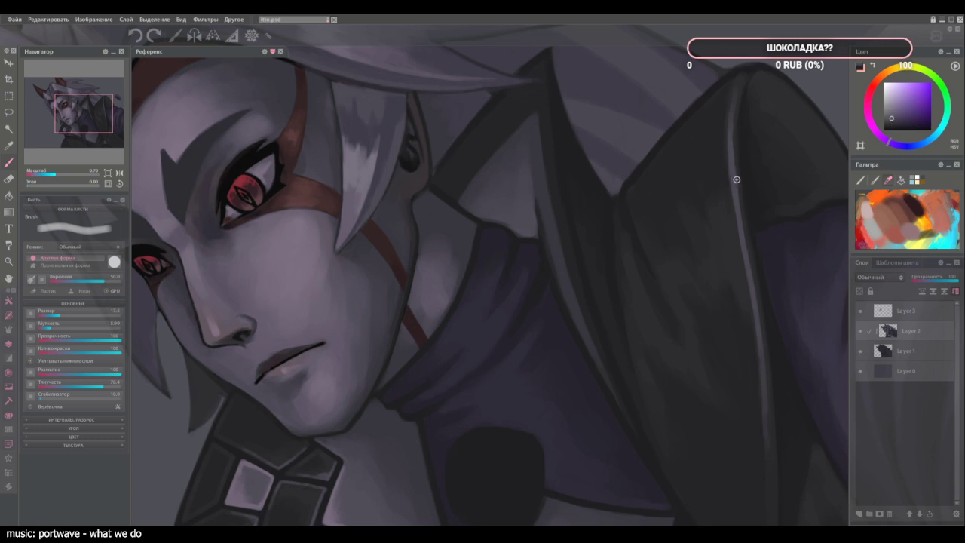
pyautogui.moveTo(737, 181); pyautogui.dragTo(745, 246)
pyautogui.keyDown('alt'); pyautogui.click(753, 288); pyautogui.keyUp('alt')
# Paint a zigzag purple-grey sheen across the near lapel's upper face and sample tones to taper it downward.
pyautogui.moveTo(662, 276); pyautogui.dragTo(679, 313)
pyautogui.keyDown('alt'); pyautogui.click(670, 291); pyautogui.keyUp('alt')
pyautogui.moveTo(664, 271)
pyautogui.mouseDown()
pyautogui.moveTo(682, 288)
pyautogui.moveTo(673, 274)
pyautogui.moveTo(682, 263)
pyautogui.moveTo(716, 292)
pyautogui.moveTo(689, 269)
pyautogui.moveTo(702, 283)
pyautogui.moveTo(693, 227)
pyautogui.moveTo(716, 258)
pyautogui.moveTo(721, 222)
pyautogui.moveTo(733, 240)
pyautogui.moveTo(732, 213)
pyautogui.mouseUp()
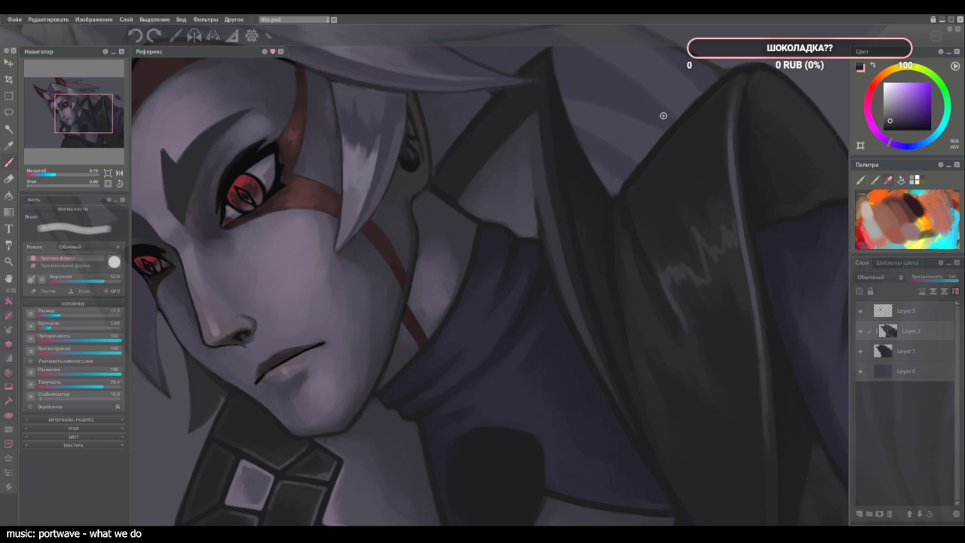
pyautogui.keyDown('alt'); pyautogui.click(677, 306); pyautogui.keyUp('alt')
pyautogui.keyDown('alt'); pyautogui.click(684, 325); pyautogui.keyUp('alt')
pyautogui.keyDown('alt'); pyautogui.click(665, 292); pyautogui.keyUp('alt')
# Add long purple-grey highlight streaks along the near lapel's inner folds using sampled tones.
pyautogui.moveTo(640, 288); pyautogui.dragTo(665, 339)
pyautogui.keyDown('alt'); pyautogui.click(665, 320); pyautogui.keyUp('alt')
pyautogui.keyDown('alt'); pyautogui.click(636, 284); pyautogui.keyUp('alt')
pyautogui.keyDown('alt'); pyautogui.click(645, 305); pyautogui.keyUp('alt')
pyautogui.moveTo(648, 306)
pyautogui.mouseDown()
pyautogui.moveTo(636, 313)
pyautogui.moveTo(637, 348)
pyautogui.moveTo(656, 394)
pyautogui.mouseUp()
pyautogui.keyDown('alt'); pyautogui.click(646, 365); pyautogui.keyUp('alt')
pyautogui.moveTo(639, 354); pyautogui.dragTo(656, 394)
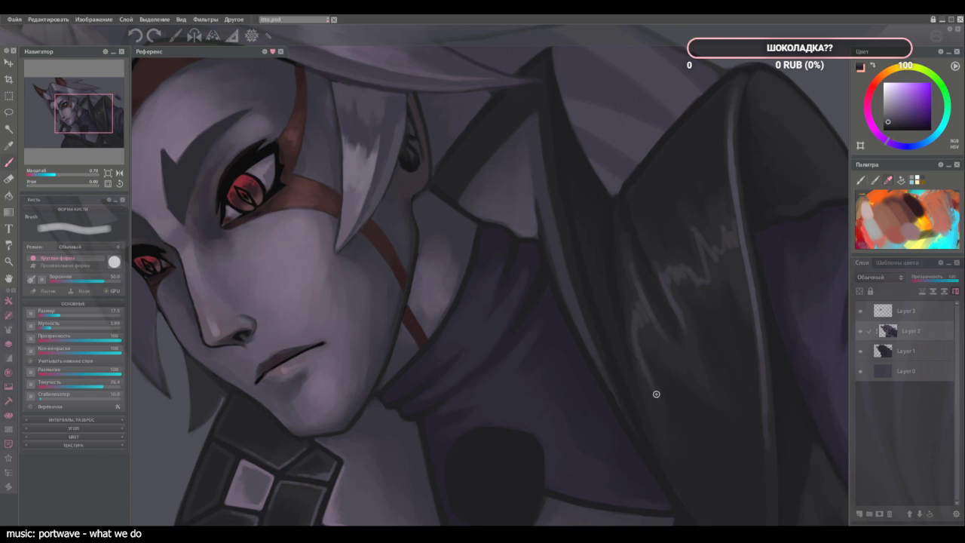
# Soften the lower ends of the lapel's highlight streaks with sampled dark greys.
pyautogui.keyDown('alt'); pyautogui.click(654, 392); pyautogui.keyUp('alt')
pyautogui.keyDown('alt'); pyautogui.click(635, 341); pyautogui.keyUp('alt')
pyautogui.keyDown('alt'); pyautogui.click(642, 381); pyautogui.keyUp('alt')
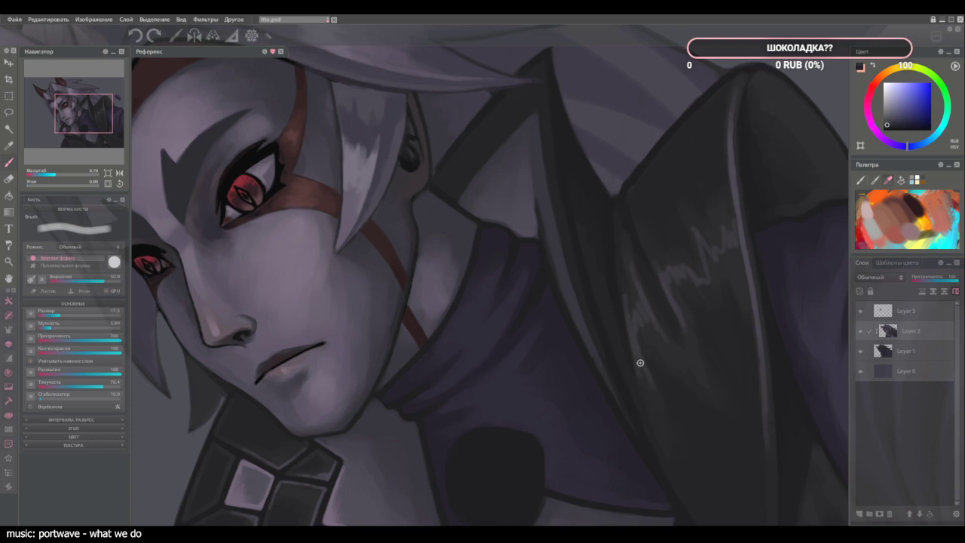
pyautogui.keyDown('alt'); pyautogui.click(638, 368); pyautogui.keyUp('alt')
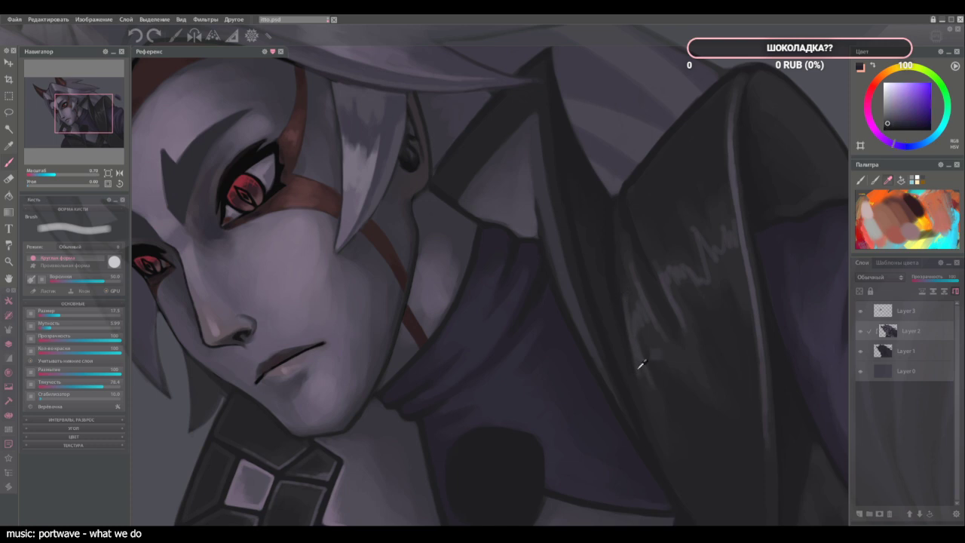
pyautogui.keyDown('alt'); pyautogui.click(648, 405); pyautogui.keyUp('alt')
pyautogui.keyDown('alt'); pyautogui.click(636, 348); pyautogui.keyUp('alt')
pyautogui.keyDown('alt'); pyautogui.click(648, 311); pyautogui.keyUp('alt')
pyautogui.keyDown('alt'); pyautogui.click(660, 328); pyautogui.keyUp('alt')
pyautogui.hotkey('ctrl', '0')
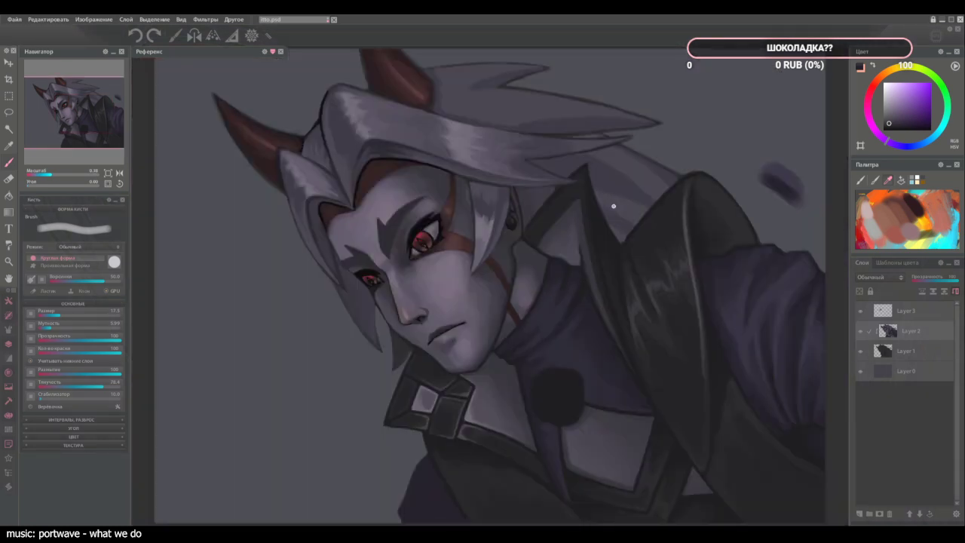
# Blend the lowest inner-fold streak on the near lapel into the dark cloth with sampled tones.
pyautogui.scroll(4, 614, 317)
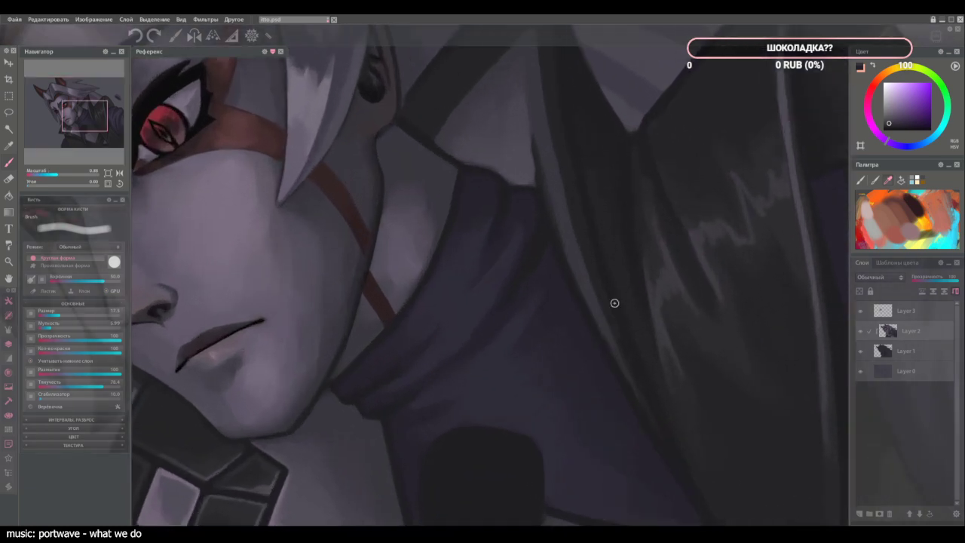
pyautogui.keyDown('alt'); pyautogui.click(682, 376); pyautogui.keyUp('alt')
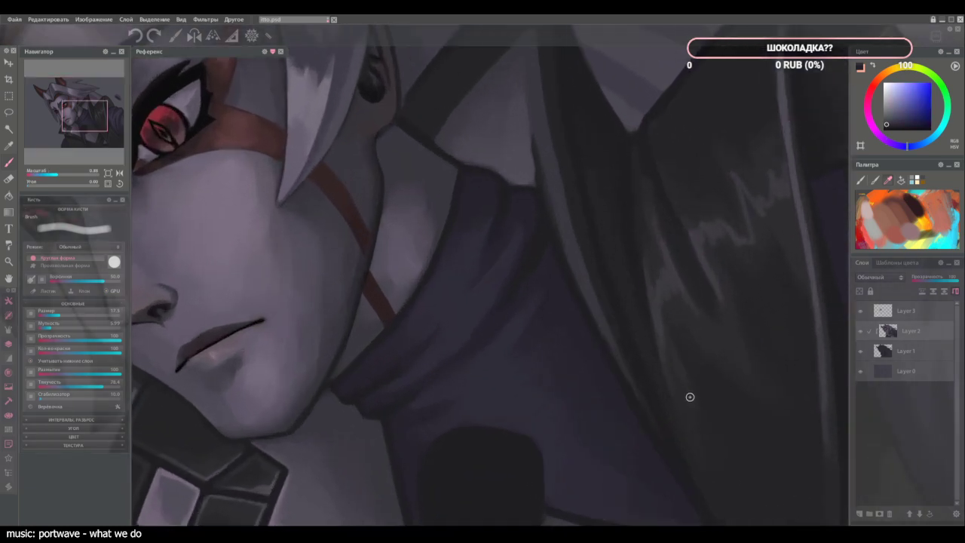
pyautogui.keyDown('alt'); pyautogui.click(659, 323); pyautogui.keyUp('alt')
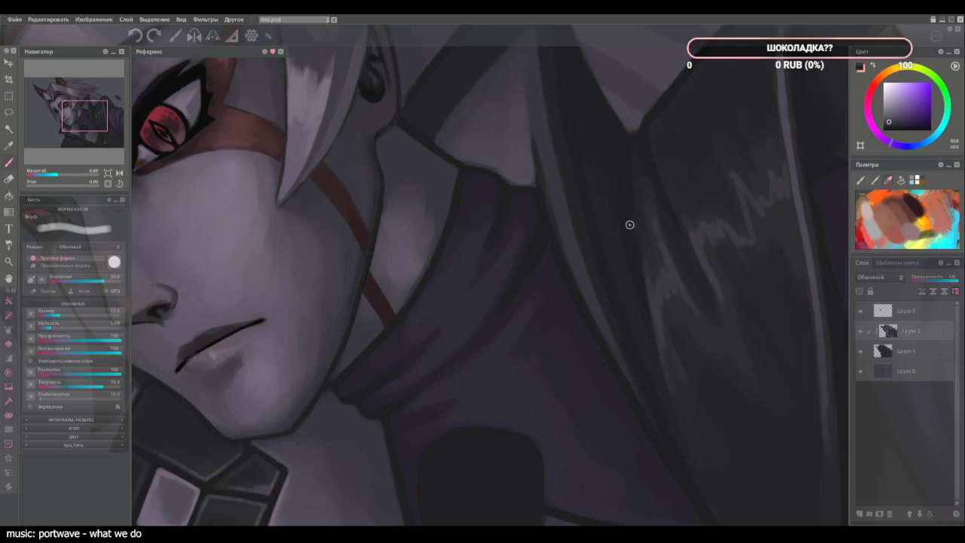
pyautogui.scroll(-3, 615, 219)
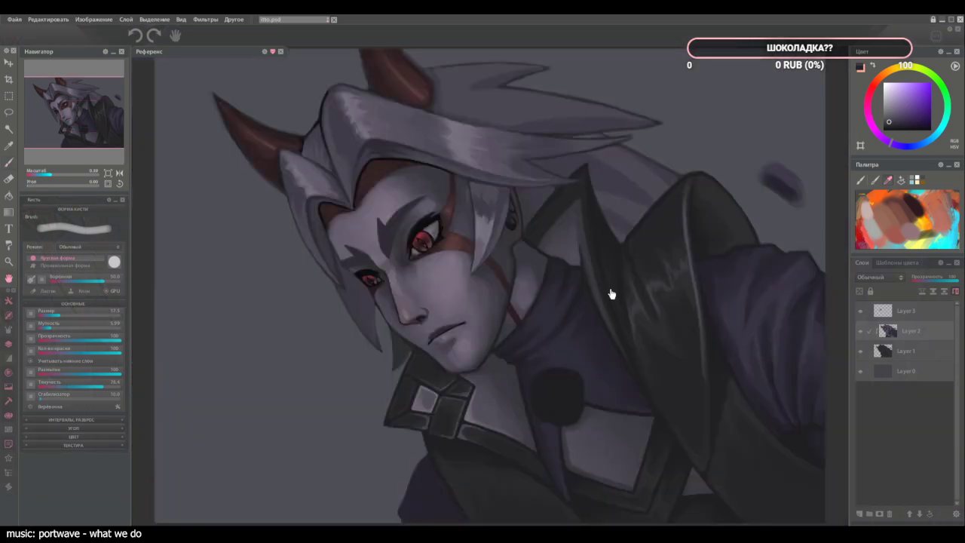
# Carry the light edge highlight down and around the near lapel's pointed tip using sampled tones.
pyautogui.scroll(2, 528, 257)
pyautogui.scroll(2, 580, 362)
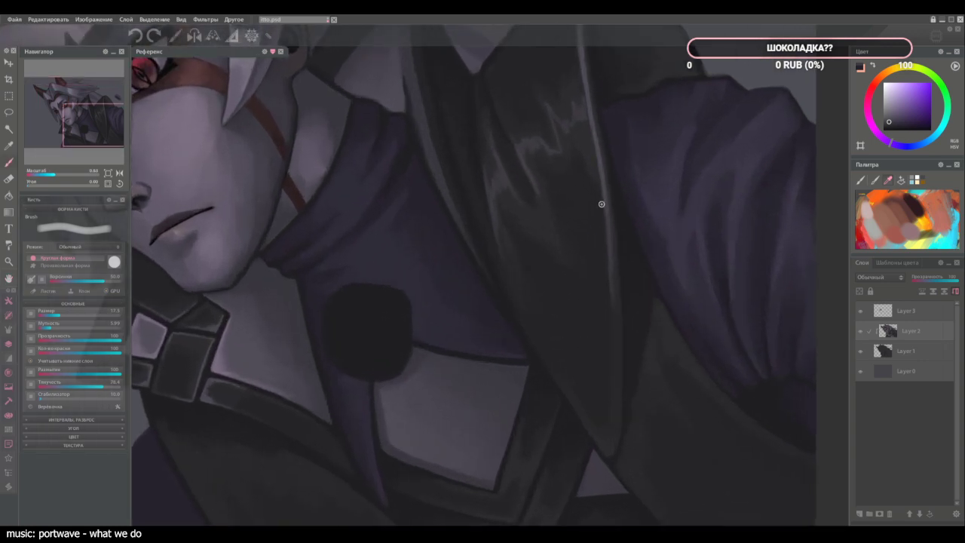
pyautogui.keyDown('alt'); pyautogui.click(610, 189); pyautogui.keyUp('alt')
pyautogui.keyDown('alt'); pyautogui.click(573, 404); pyautogui.keyUp('alt')
pyautogui.keyDown('alt'); pyautogui.click(609, 450); pyautogui.keyUp('alt')
pyautogui.moveTo(607, 452); pyautogui.dragTo(621, 366)
pyautogui.keyDown('alt'); pyautogui.click(616, 441); pyautogui.keyUp('alt')
pyautogui.keyDown('alt'); pyautogui.click(621, 408); pyautogui.keyUp('alt')
pyautogui.keyDown('alt'); pyautogui.click(621, 406); pyautogui.keyUp('alt')
pyautogui.moveTo(621, 412); pyautogui.dragTo(617, 353)
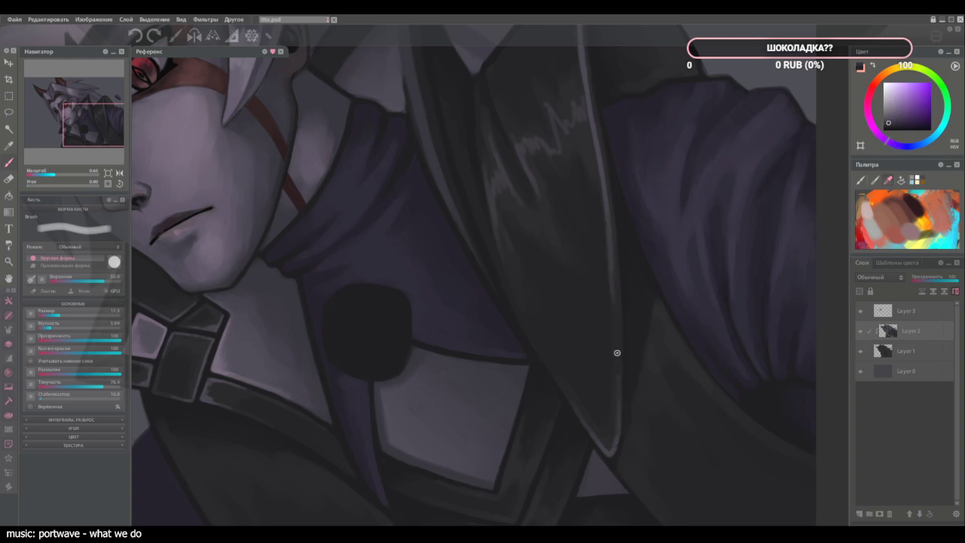
# Thin and clean the middle of the lapel's edge highlight with sampled dark and light tones, undoing one stroke.
pyautogui.keyDown('alt'); pyautogui.click(623, 348); pyautogui.keyUp('alt')
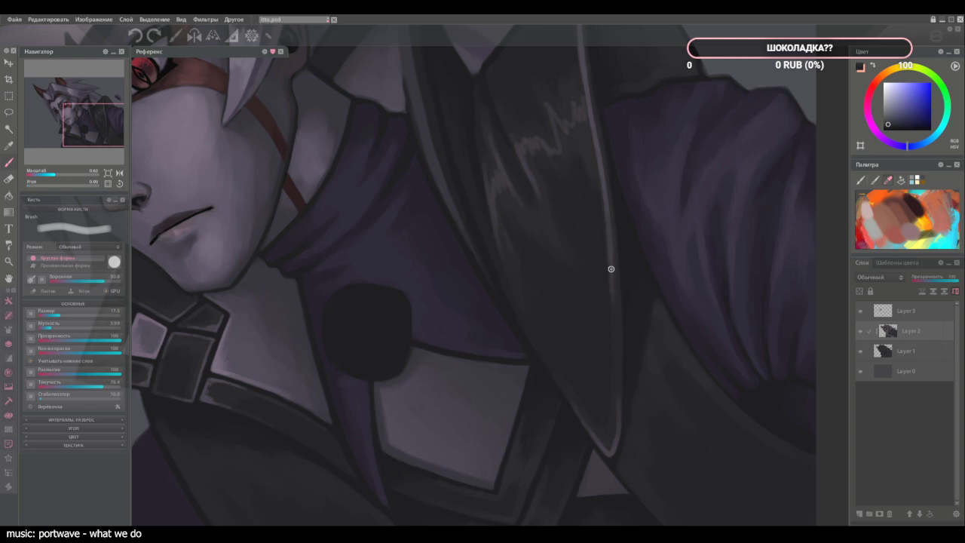
pyautogui.keyDown('alt'); pyautogui.click(617, 401); pyautogui.keyUp('alt')
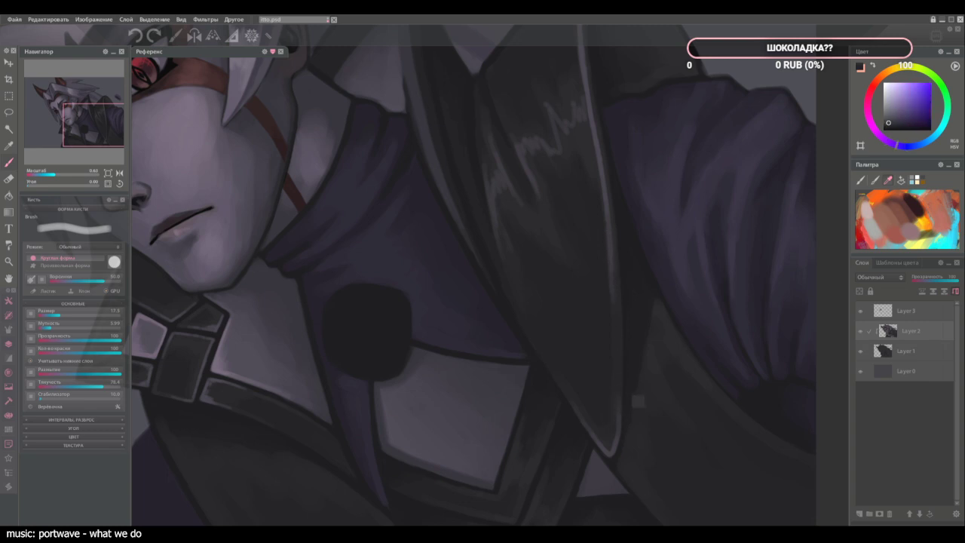
pyautogui.keyDown('alt'); pyautogui.click(619, 363); pyautogui.keyUp('alt')
pyautogui.moveTo(616, 372)
pyautogui.mouseDown()
pyautogui.moveTo(614, 312)
pyautogui.moveTo(614, 333)
pyautogui.mouseUp()
pyautogui.keyDown('alt'); pyautogui.click(610, 275); pyautogui.keyUp('alt')
pyautogui.hotkey('ctrl', 'z')
pyautogui.keyDown('alt'); pyautogui.click(611, 272); pyautogui.keyUp('alt')
pyautogui.keyDown('alt'); pyautogui.click(616, 289); pyautogui.keyUp('alt')
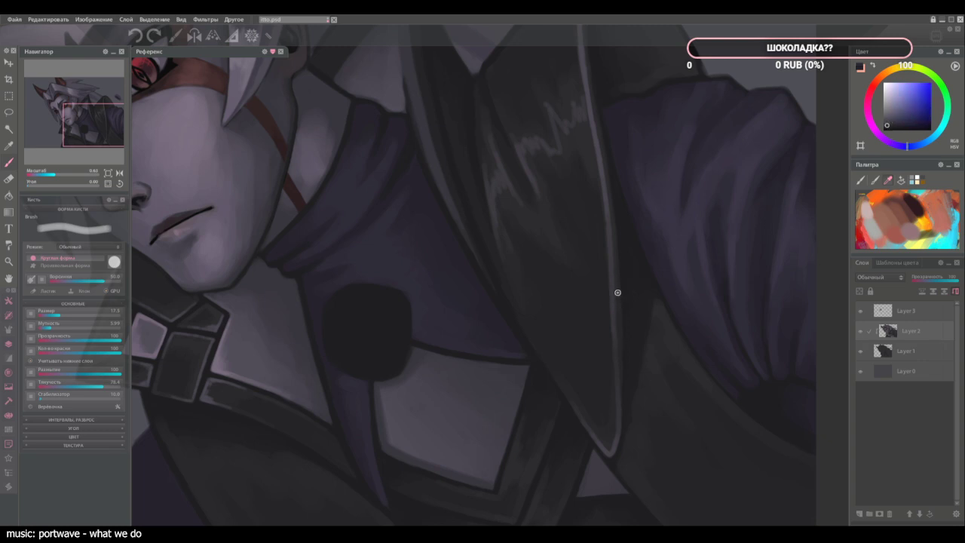
# Smooth the lower stretch of the lapel's edge highlight and refine its pointed tip with sampled tones.
pyautogui.keyDown('alt'); pyautogui.click(606, 311); pyautogui.keyUp('alt')
pyautogui.keyDown('alt'); pyautogui.click(613, 338); pyautogui.keyUp('alt')
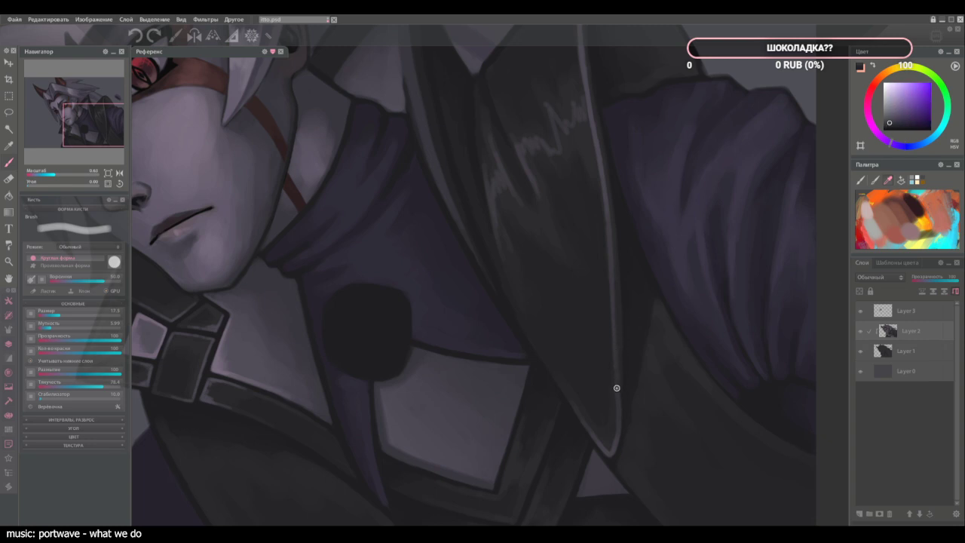
pyautogui.keyDown('alt'); pyautogui.click(617, 365); pyautogui.keyUp('alt')
pyautogui.keyDown('alt'); pyautogui.click(609, 334); pyautogui.keyUp('alt')
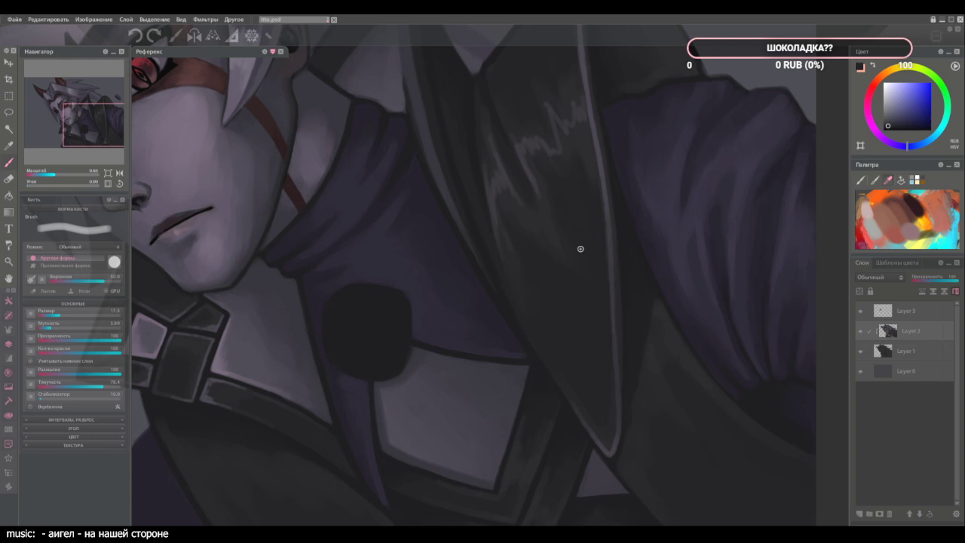
pyautogui.keyDown('alt'); pyautogui.click(613, 453); pyautogui.keyUp('alt')
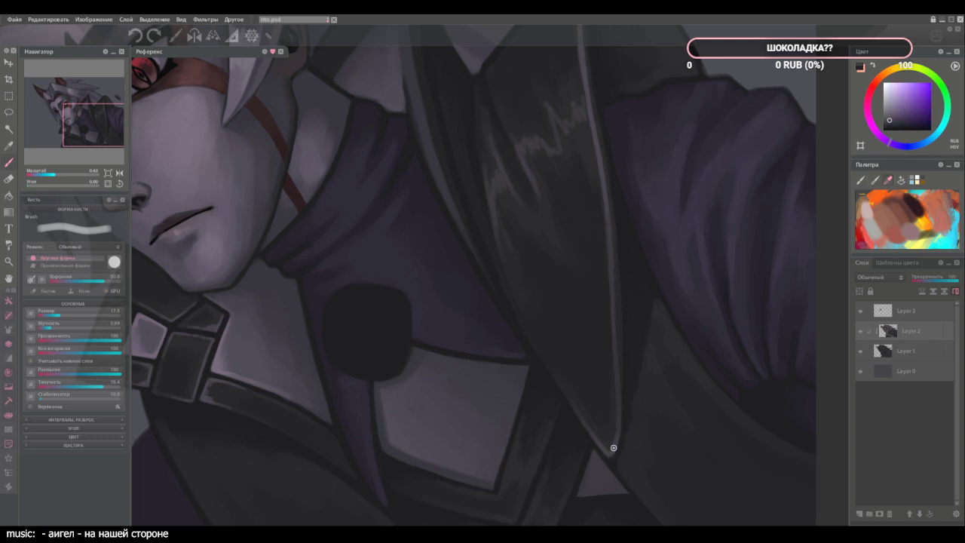
pyautogui.keyDown('alt'); pyautogui.click(606, 449); pyautogui.keyUp('alt')
pyautogui.keyDown('alt'); pyautogui.click(611, 444); pyautogui.keyUp('alt')
pyautogui.keyDown('alt'); pyautogui.click(616, 446); pyautogui.keyUp('alt')
# Paint a thin light highlight along the coat's curved edge beneath the purple sleeve, redoing the lower stroke.
pyautogui.moveTo(595, 419)
pyautogui.mouseDown()
pyautogui.moveTo(540, 392)
pyautogui.moveTo(461, 327)
pyautogui.mouseUp()
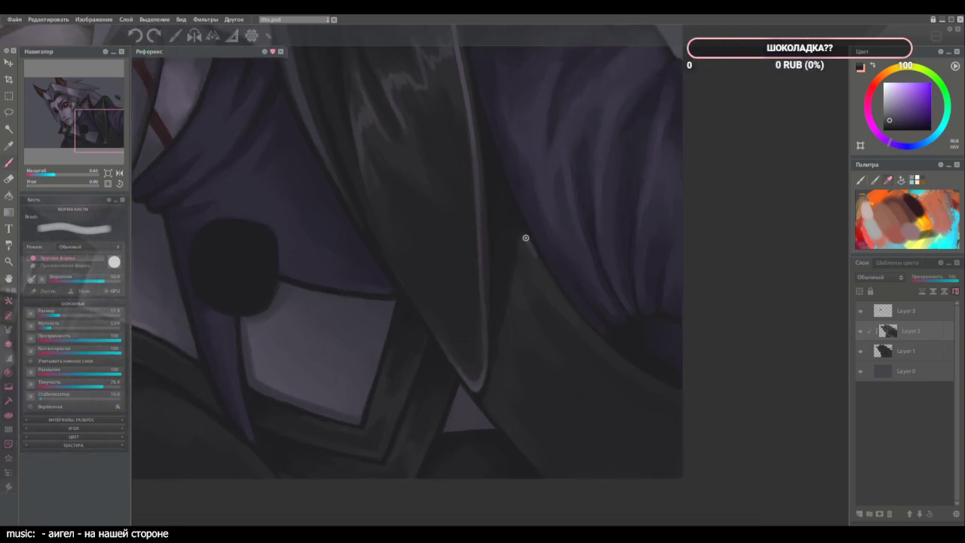
pyautogui.moveTo(543, 267); pyautogui.dragTo(583, 323)
pyautogui.keyDown('alt'); pyautogui.click(597, 338); pyautogui.keyUp('alt')
pyautogui.moveTo(585, 325); pyautogui.dragTo(669, 385)
pyautogui.hotkey('ctrl', 'z')
pyautogui.keyDown('alt'); pyautogui.click(587, 325); pyautogui.keyUp('alt')
pyautogui.keyDown('alt'); pyautogui.click(632, 363); pyautogui.keyUp('alt')
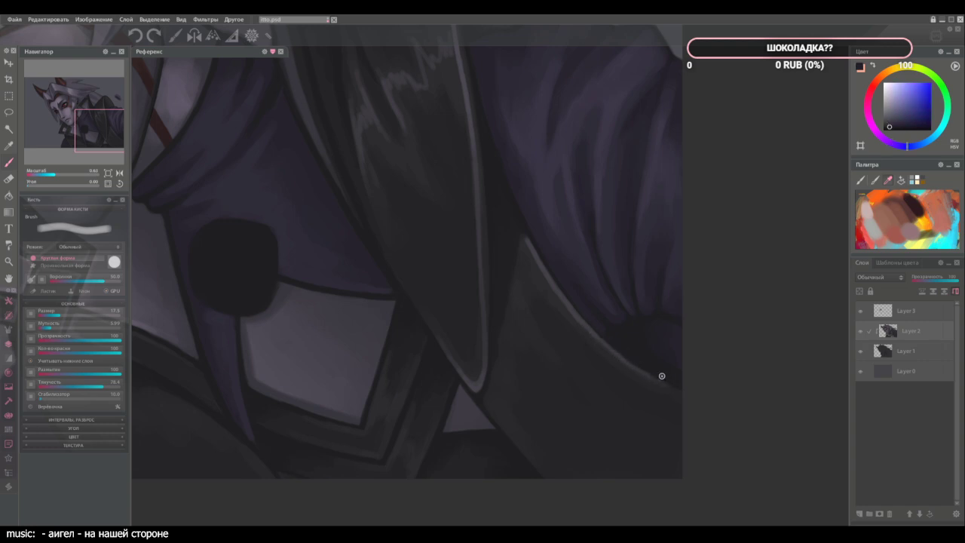
# Finish the coat edge highlight at the canvas border and clean its upper corner with sampled tones.
pyautogui.keyDown('alt'); pyautogui.click(634, 367); pyautogui.keyUp('alt')
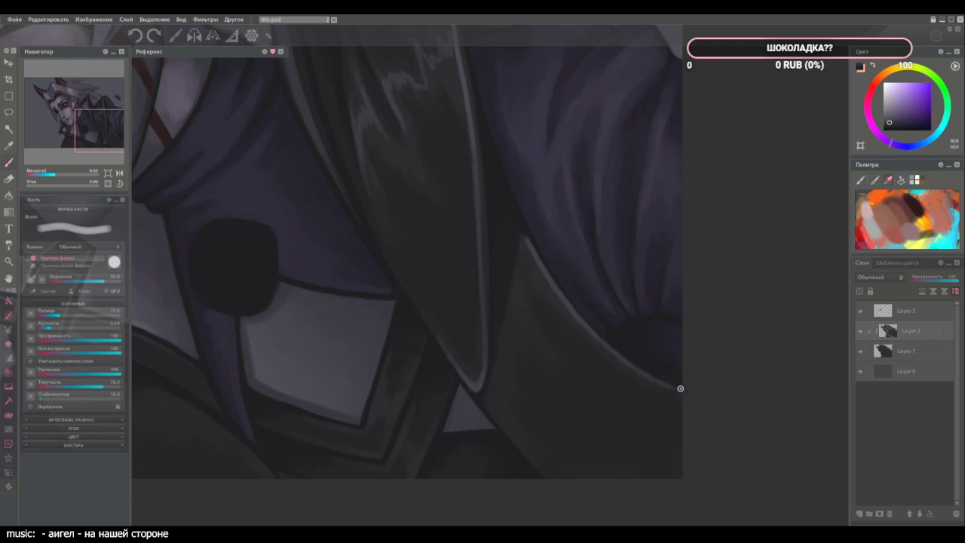
pyautogui.keyDown('alt'); pyautogui.click(664, 380); pyautogui.keyUp('alt')
pyautogui.keyDown('alt'); pyautogui.click(666, 385); pyautogui.keyUp('alt')
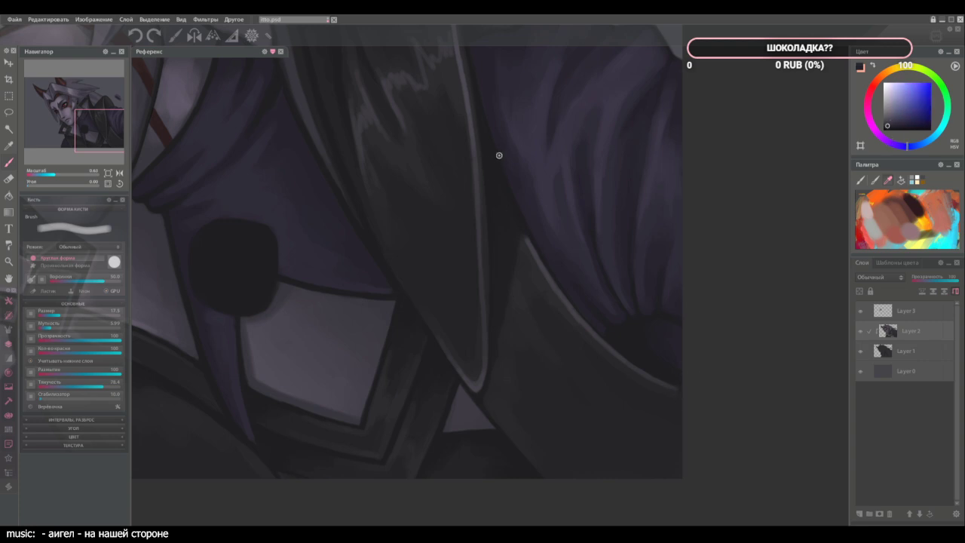
pyautogui.keyDown('alt'); pyautogui.click(525, 240); pyautogui.keyUp('alt')
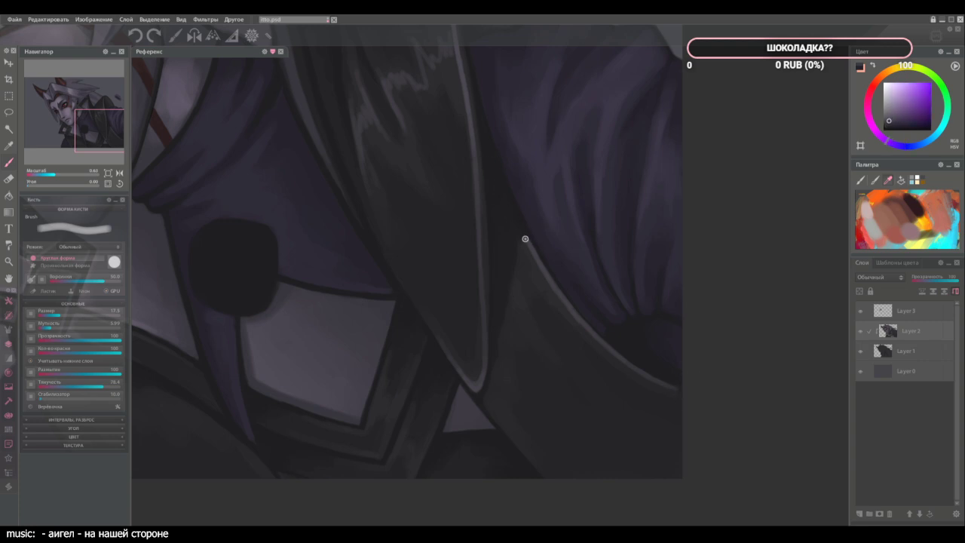
pyautogui.hotkey('ctrl', '0')
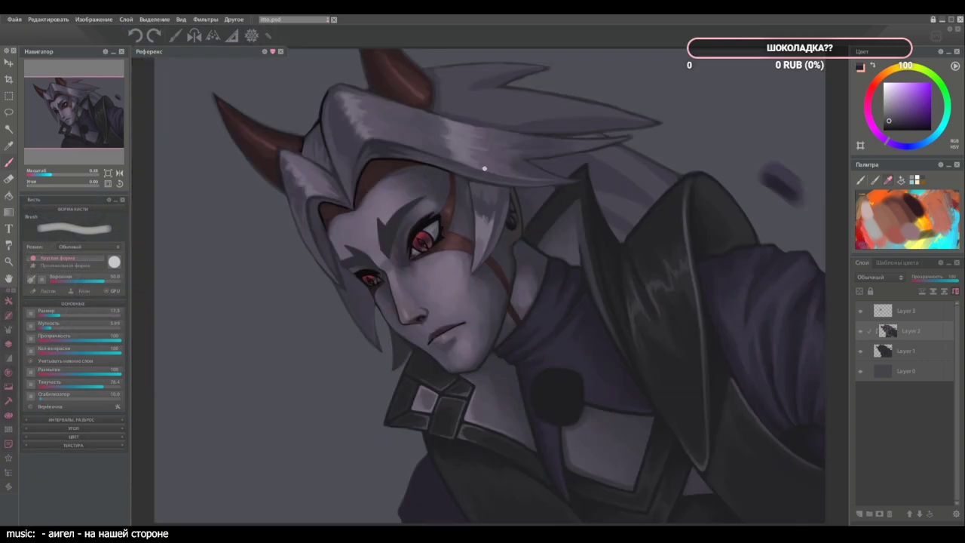
# Paint a light rim highlight over the near collar's top and down its outer back edge using sampled tones.
pyautogui.scroll(4, 681, 144)
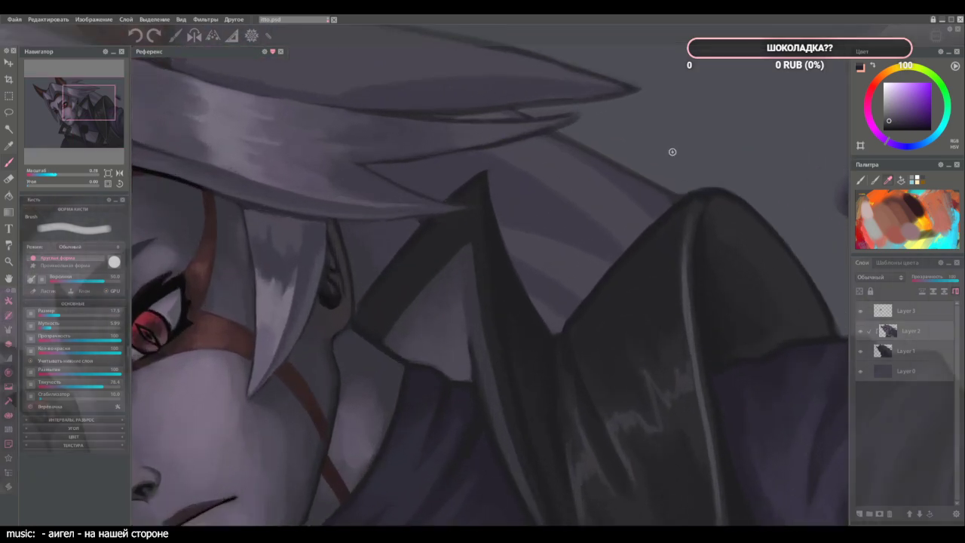
pyautogui.keyDown('alt'); pyautogui.click(686, 249); pyautogui.keyUp('alt')
pyautogui.moveTo(720, 197); pyautogui.dragTo(782, 252)
pyautogui.keyDown('alt'); pyautogui.click(767, 234); pyautogui.keyUp('alt')
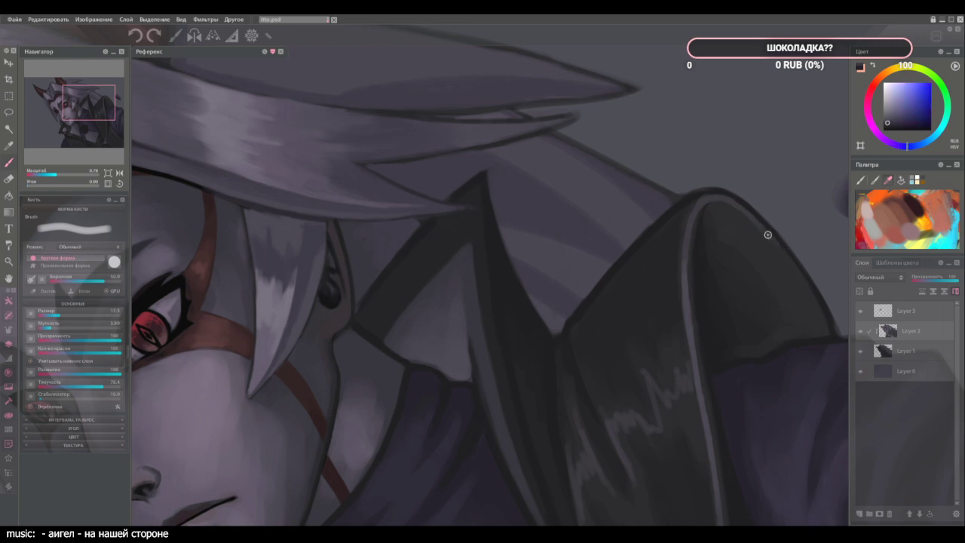
pyautogui.keyDown('alt'); pyautogui.click(768, 234); pyautogui.keyUp('alt')
# Refine the bend where the ridge and rim highlights meet at the near collar's peak with sampled tones.
pyautogui.keyDown('alt'); pyautogui.click(700, 196); pyautogui.keyUp('alt')
pyautogui.keyDown('alt'); pyautogui.click(690, 205); pyautogui.keyUp('alt')
pyautogui.keyDown('alt'); pyautogui.click(726, 184); pyautogui.keyUp('alt')
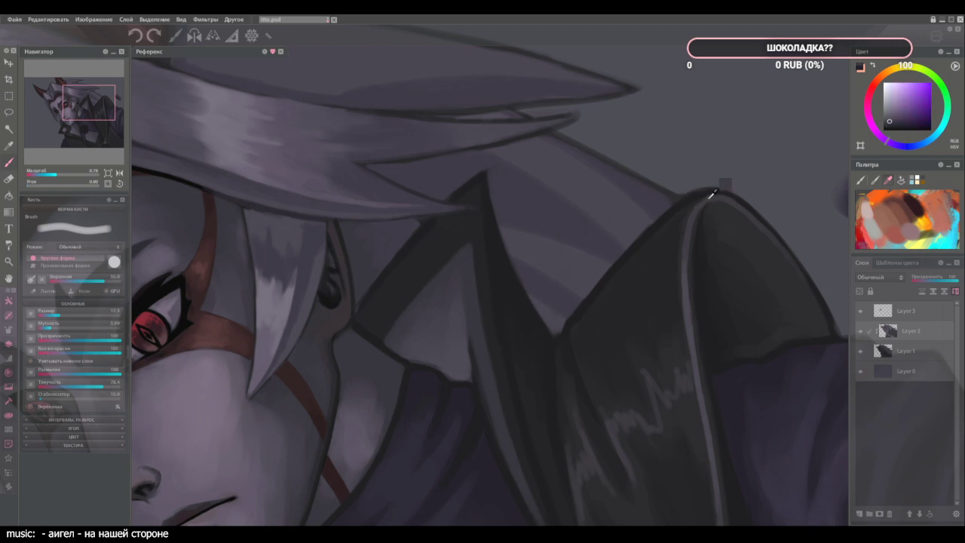
pyautogui.keyDown('alt'); pyautogui.click(692, 201); pyautogui.keyUp('alt')
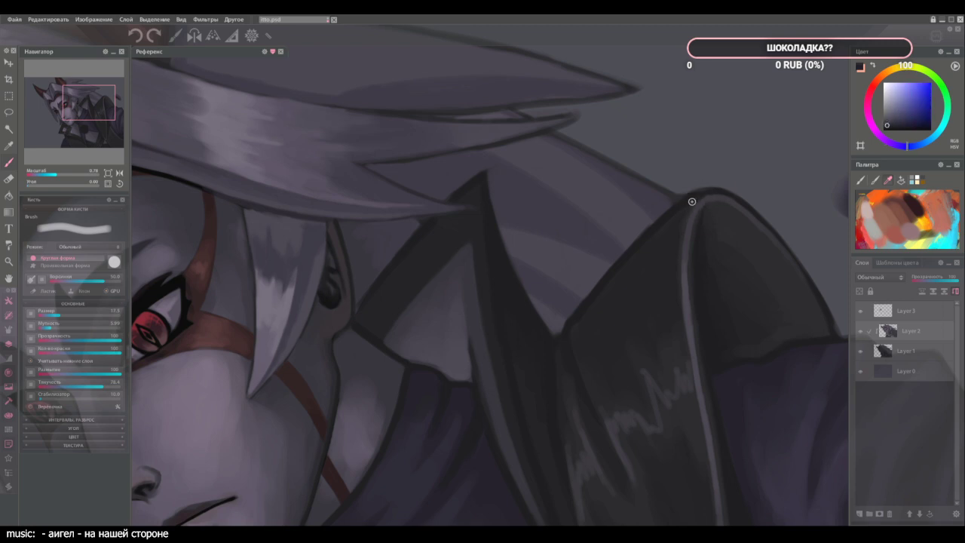
pyautogui.keyDown('alt'); pyautogui.click(689, 208); pyautogui.keyUp('alt')
pyautogui.keyDown('alt'); pyautogui.click(702, 205); pyautogui.keyUp('alt')
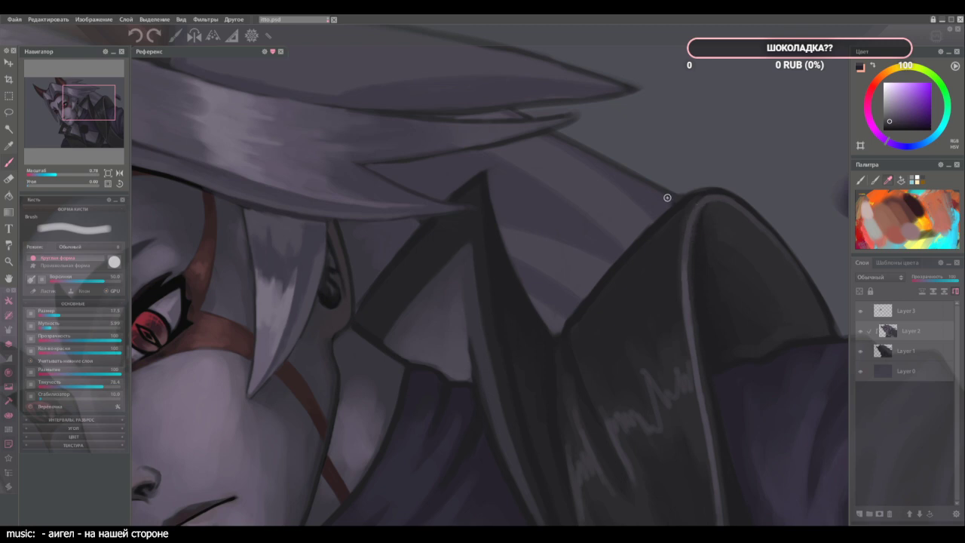
# Retouch the upper end of the coat edge highlight where it meets the purple sleeve, using a sampled tone.
pyautogui.scroll(-3, 667, 198)
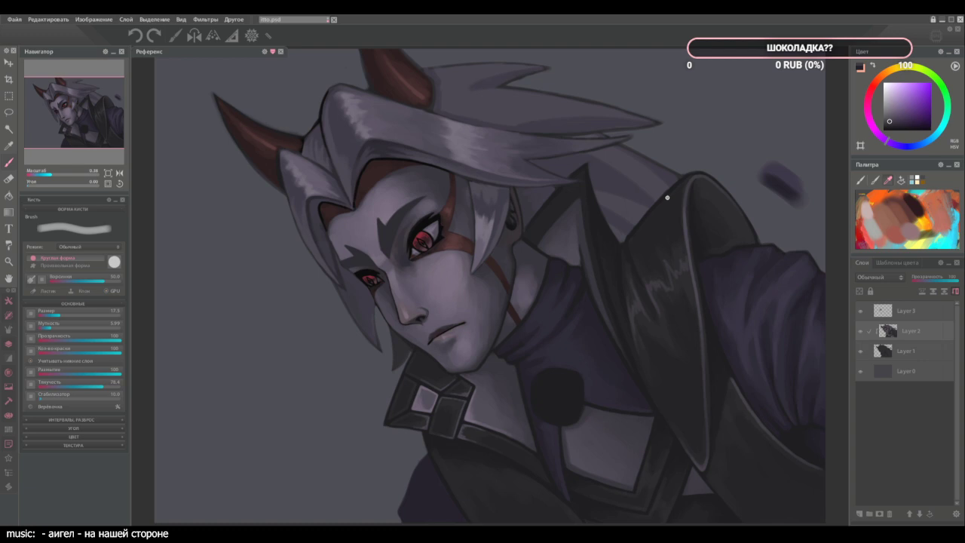
pyautogui.scroll(4, 709, 377)
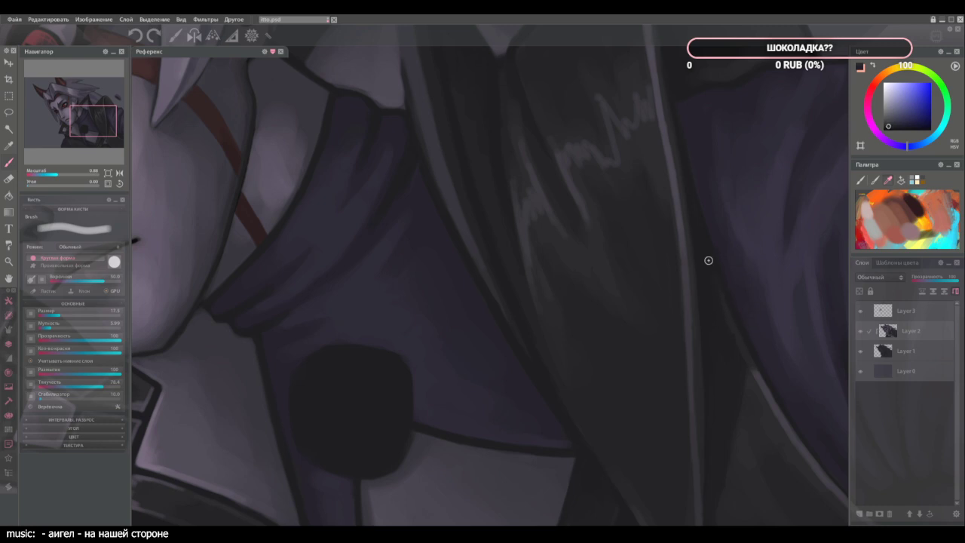
pyautogui.keyDown('alt'); pyautogui.click(754, 375); pyautogui.keyUp('alt')
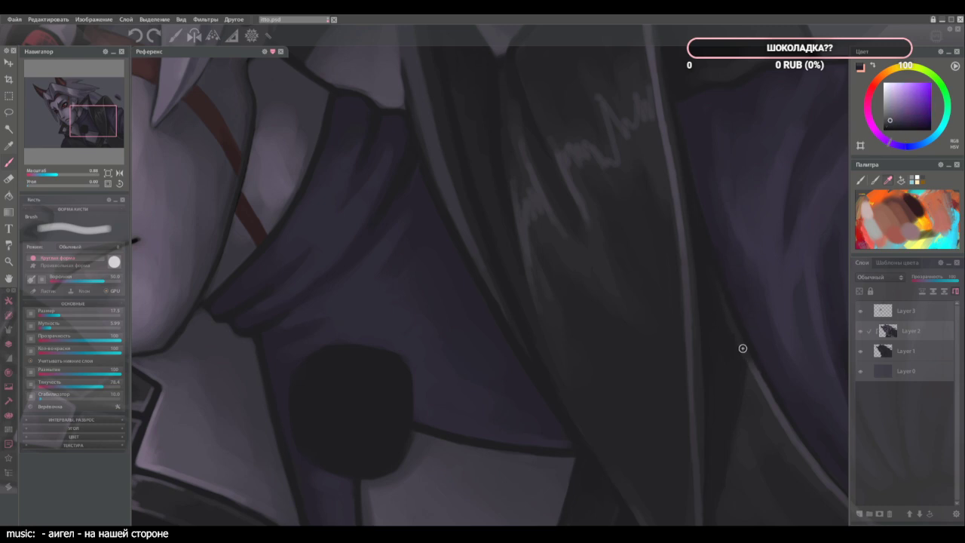
pyautogui.moveTo(744, 349); pyautogui.dragTo(748, 360)
pyautogui.hotkey('ctrl', '0')
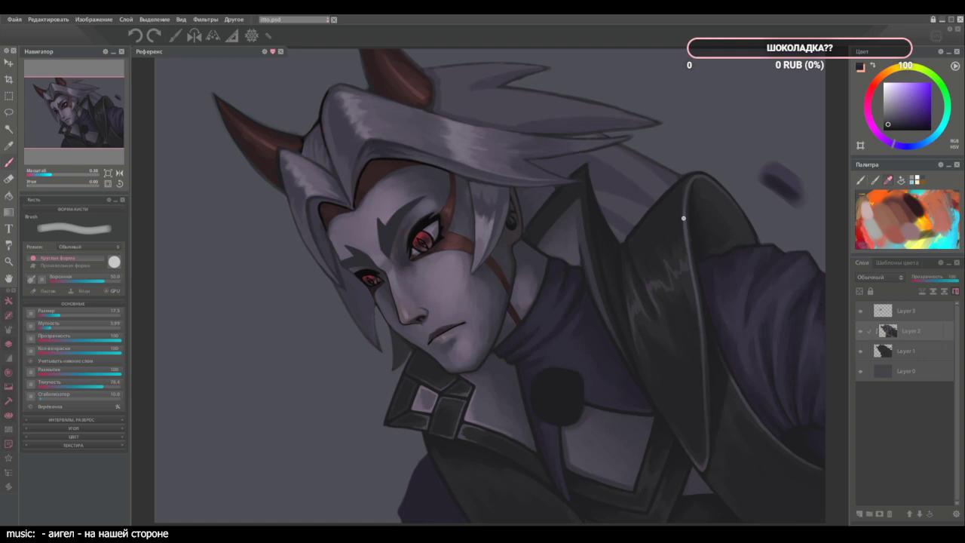
pyautogui.scroll(4, 745, 404)
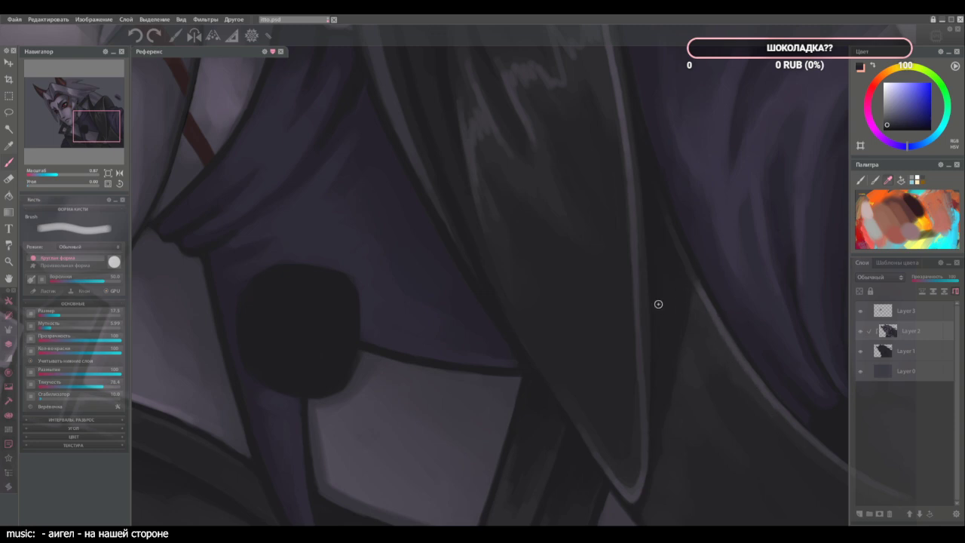
pyautogui.scroll(-3, 543, 303)
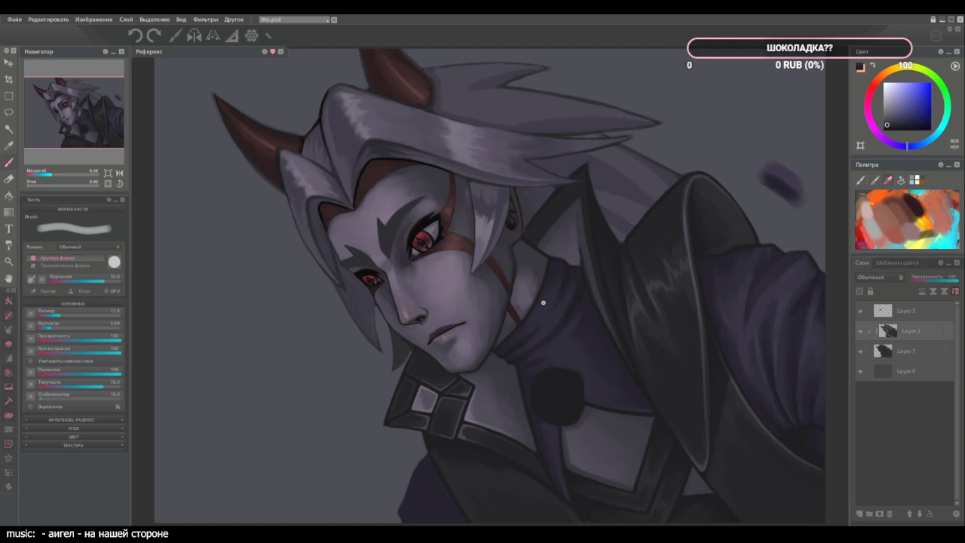
# Paint soft lighter purple streaks along the turtleneck's diagonal folds below the jaw with a sampled sleeve tone.
pyautogui.keyDown('alt'); pyautogui.click(797, 301); pyautogui.keyUp('alt')
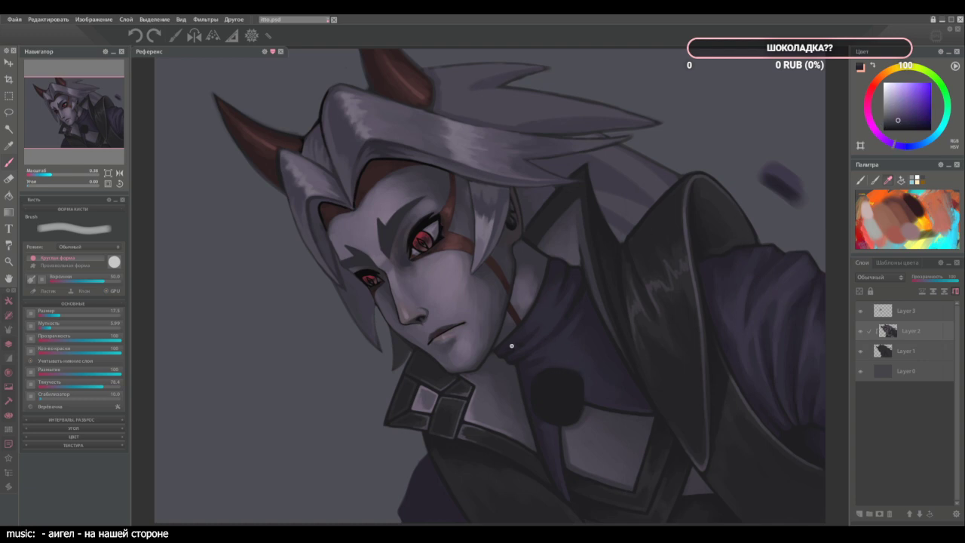
pyautogui.scroll(3, 512, 346)
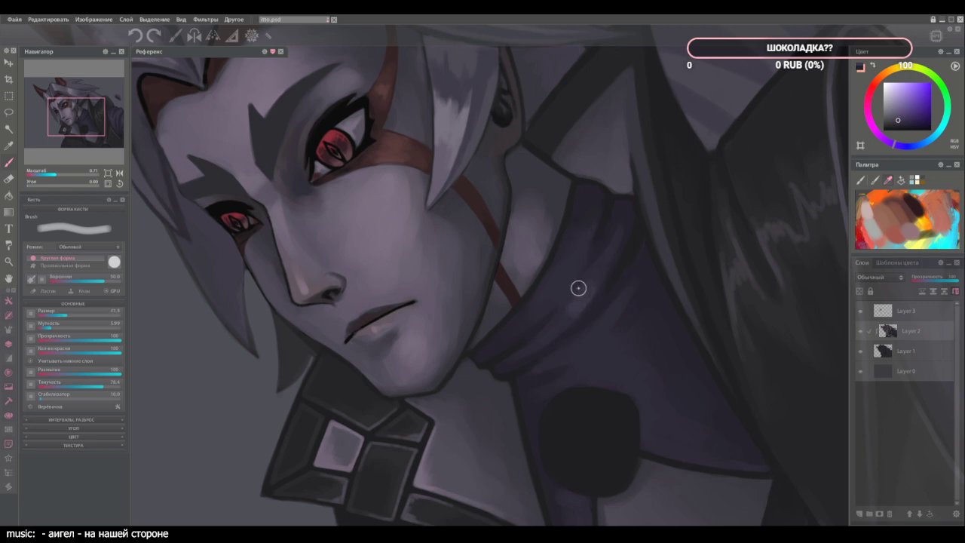
pyautogui.moveTo(575, 249); pyautogui.dragTo(542, 306)
pyautogui.moveTo(589, 211); pyautogui.dragTo(557, 285)
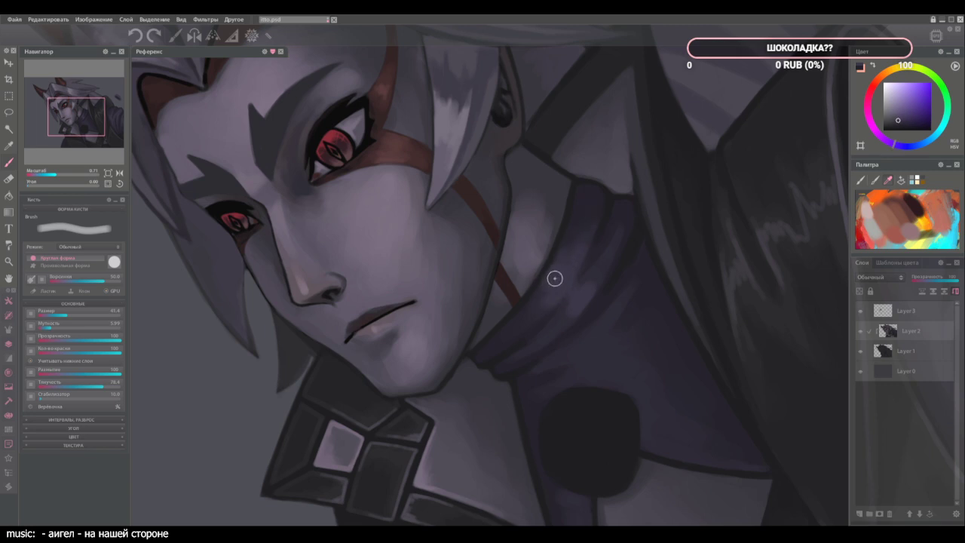
pyautogui.press('[')
pyautogui.keyDown('alt'); pyautogui.click(593, 288); pyautogui.keyUp('alt')
pyautogui.moveTo(622, 257); pyautogui.dragTo(590, 290)
pyautogui.moveTo(611, 231); pyautogui.dragTo(569, 281)
pyautogui.moveTo(589, 238); pyautogui.dragTo(559, 294)
# Blend the lit turtleneck folds into their shadows with short strokes of sampled purple tones.
pyautogui.keyDown('alt'); pyautogui.click(574, 302); pyautogui.keyUp('alt')
pyautogui.keyDown('alt'); pyautogui.click(556, 327); pyautogui.keyUp('alt')
pyautogui.keyDown('alt'); pyautogui.click(572, 248); pyautogui.keyUp('alt')
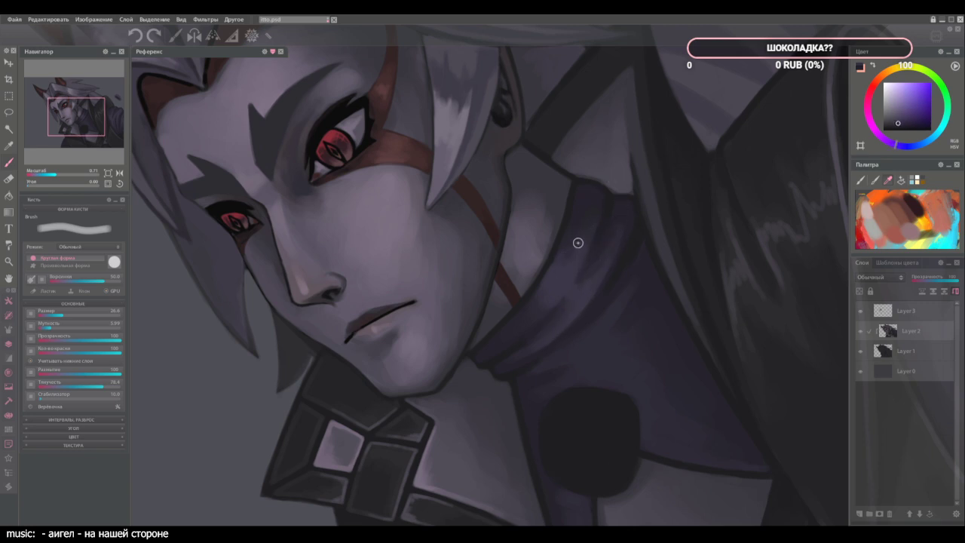
pyautogui.keyDown('alt'); pyautogui.click(595, 276); pyautogui.keyUp('alt')
pyautogui.moveTo(616, 243); pyautogui.dragTo(605, 260)
pyautogui.keyDown('alt'); pyautogui.click(545, 284); pyautogui.keyUp('alt')
pyautogui.moveTo(548, 278)
pyautogui.mouseDown()
pyautogui.moveTo(515, 322)
pyautogui.moveTo(529, 312)
pyautogui.mouseUp()
# Shade the turtleneck's upper rim and outer edge beside the neck with sampled light and dark purples.
pyautogui.keyDown('alt'); pyautogui.click(559, 263); pyautogui.keyUp('alt')
pyautogui.moveTo(561, 252); pyautogui.dragTo(573, 212)
pyautogui.keyDown('alt'); pyautogui.click(575, 212); pyautogui.keyUp('alt')
pyautogui.moveTo(567, 252); pyautogui.dragTo(581, 201)
pyautogui.keyDown('alt'); pyautogui.click(567, 241); pyautogui.keyUp('alt')
pyautogui.keyDown('alt'); pyautogui.click(570, 227); pyautogui.keyUp('alt')
pyautogui.keyDown('alt'); pyautogui.click(595, 175); pyautogui.keyUp('alt')
pyautogui.keyDown('alt'); pyautogui.click(573, 219); pyautogui.keyUp('alt')
pyautogui.keyDown('alt'); pyautogui.click(569, 273); pyautogui.keyUp('alt')
# Add lighter fold strokes on the lower turtleneck above the round black brooch using sampled tones.
pyautogui.keyDown('alt'); pyautogui.click(613, 315); pyautogui.keyUp('alt')
pyautogui.keyDown('alt'); pyautogui.click(629, 294); pyautogui.keyUp('alt')
pyautogui.keyDown('alt'); pyautogui.click(582, 341); pyautogui.keyUp('alt')
pyautogui.moveTo(584, 341); pyautogui.dragTo(552, 360)
pyautogui.keyDown('alt'); pyautogui.click(599, 330); pyautogui.keyUp('alt')
pyautogui.moveTo(598, 329); pyautogui.dragTo(588, 351)
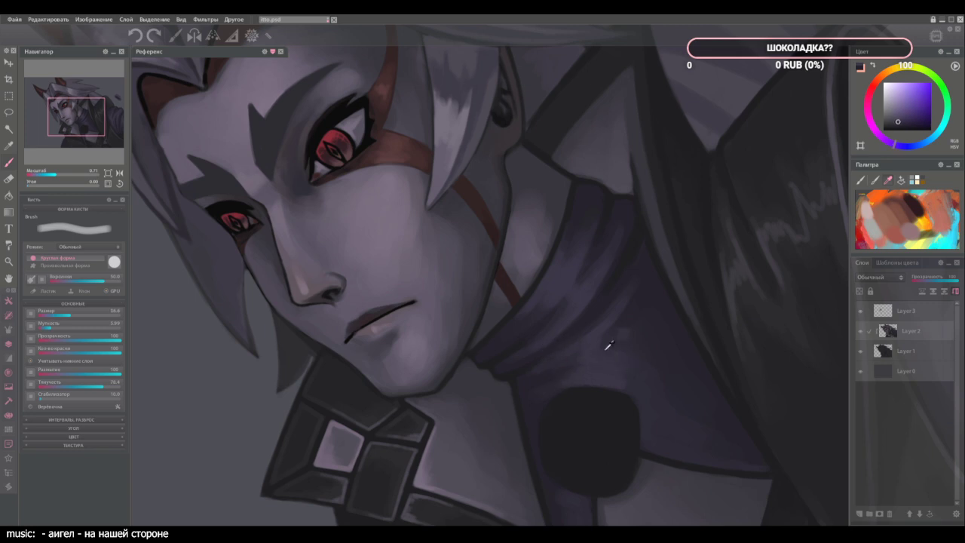
# Build up soft purple light and shadow across the shirt's chest area beside the black brooch with repeatedly sampled tones.
pyautogui.keyDown('alt'); pyautogui.click(620, 375); pyautogui.keyUp('alt')
pyautogui.moveTo(616, 374); pyautogui.dragTo(634, 381)
pyautogui.keyDown('alt'); pyautogui.click(638, 384); pyautogui.keyUp('alt')
pyautogui.keyDown('alt'); pyautogui.click(640, 386); pyautogui.keyUp('alt')
pyautogui.keyDown('alt'); pyautogui.click(645, 374); pyautogui.keyUp('alt')
pyautogui.keyDown('alt'); pyautogui.click(651, 383); pyautogui.keyUp('alt')
pyautogui.keyDown('alt'); pyautogui.click(627, 354); pyautogui.keyUp('alt')
pyautogui.keyDown('alt'); pyautogui.click(641, 354); pyautogui.keyUp('alt')
pyautogui.keyDown('alt'); pyautogui.click(659, 378); pyautogui.keyUp('alt')
pyautogui.keyDown('alt'); pyautogui.click(674, 408); pyautogui.keyUp('alt')
pyautogui.keyDown('alt'); pyautogui.click(672, 391); pyautogui.keyUp('alt')
pyautogui.keyDown('alt'); pyautogui.click(662, 408); pyautogui.keyUp('alt')
pyautogui.keyDown('alt'); pyautogui.click(692, 411); pyautogui.keyUp('alt')
pyautogui.keyDown('alt'); pyautogui.click(696, 408); pyautogui.keyUp('alt')
pyautogui.keyDown('alt'); pyautogui.click(664, 392); pyautogui.keyUp('alt')
pyautogui.keyDown('alt'); pyautogui.click(663, 373); pyautogui.keyUp('alt')
pyautogui.keyDown('alt'); pyautogui.click(663, 354); pyautogui.keyUp('alt')
pyautogui.keyDown('alt'); pyautogui.click(663, 337); pyautogui.keyUp('alt')
pyautogui.keyDown('alt'); pyautogui.click(672, 373); pyautogui.keyUp('alt')
pyautogui.keyDown('alt'); pyautogui.click(653, 397); pyautogui.keyUp('alt')
# Blend the lowest turtleneck fold above the brooch with neighbouring sampled purples.
pyautogui.keyDown('alt'); pyautogui.click(583, 354); pyautogui.keyUp('alt')
pyautogui.keyDown('alt'); pyautogui.click(581, 349); pyautogui.keyUp('alt')
pyautogui.keyDown('alt'); pyautogui.click(575, 361); pyautogui.keyUp('alt')
pyautogui.keyDown('alt'); pyautogui.click(572, 351); pyautogui.keyUp('alt')
pyautogui.scroll(-3, 452, 312)
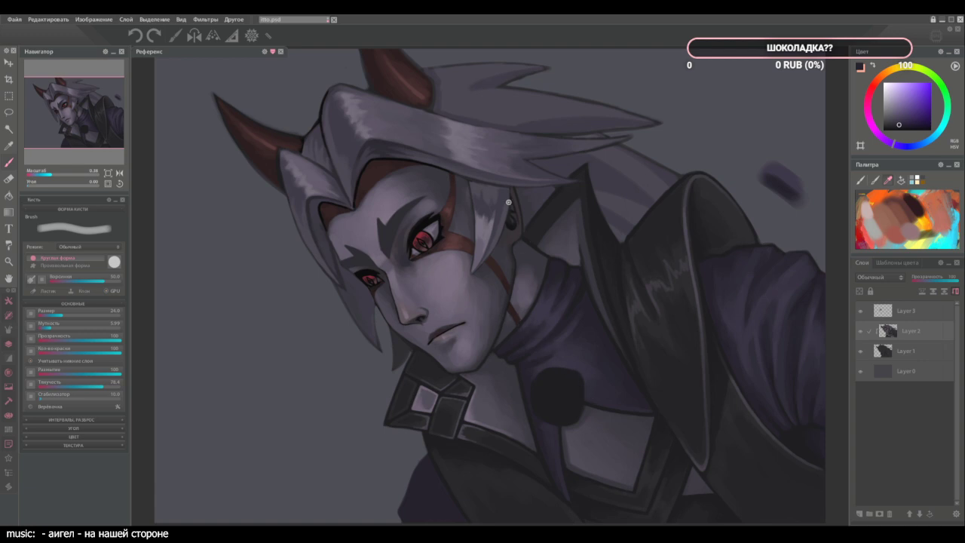
# Repaint the lower corner of the far collar's lining and dark border below the ear with sampled tones.
pyautogui.scroll(3, 516, 228)
pyautogui.scroll(1, 521, 243)
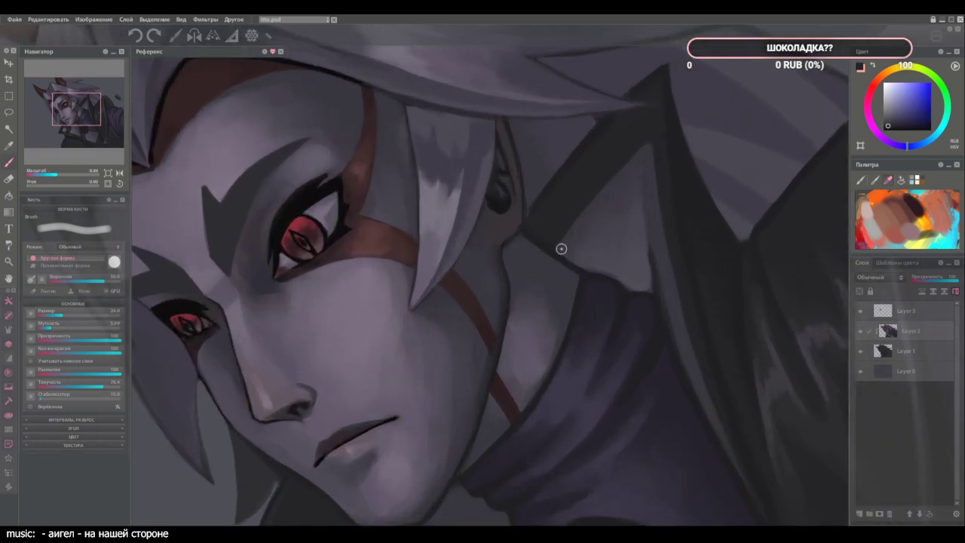
pyautogui.keyDown('alt'); pyautogui.click(576, 252); pyautogui.keyUp('alt')
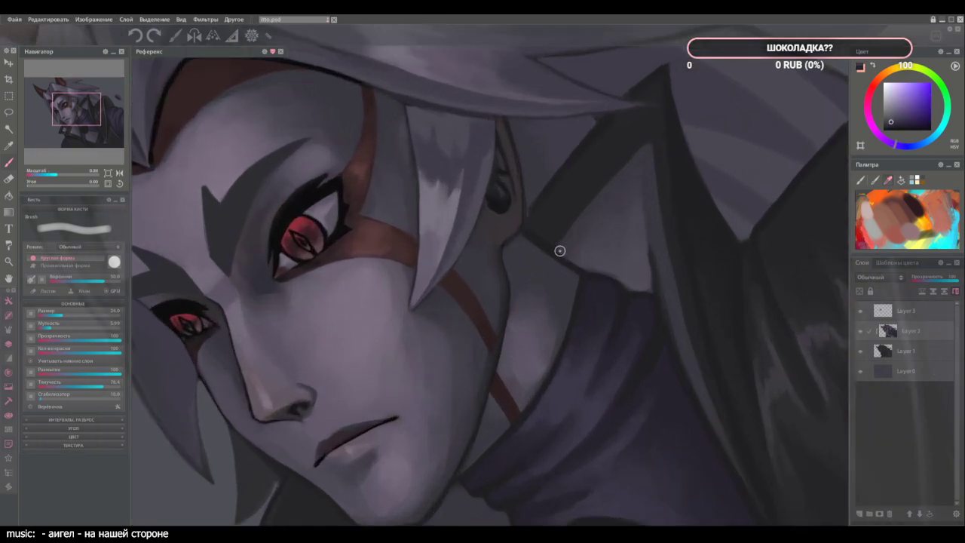
pyautogui.keyDown('alt'); pyautogui.click(586, 263); pyautogui.keyUp('alt')
pyautogui.keyDown('alt'); pyautogui.click(561, 223); pyautogui.keyUp('alt')
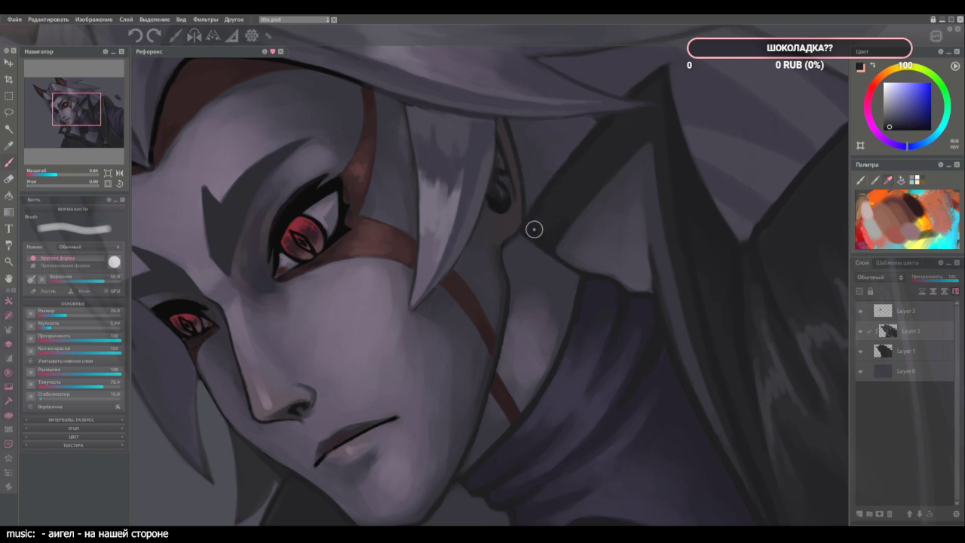
pyautogui.moveTo(531, 206)
pyautogui.mouseDown()
pyautogui.moveTo(549, 236)
pyautogui.moveTo(546, 181)
pyautogui.moveTo(560, 208)
pyautogui.mouseUp()
pyautogui.hotkey('ctrl', '0')
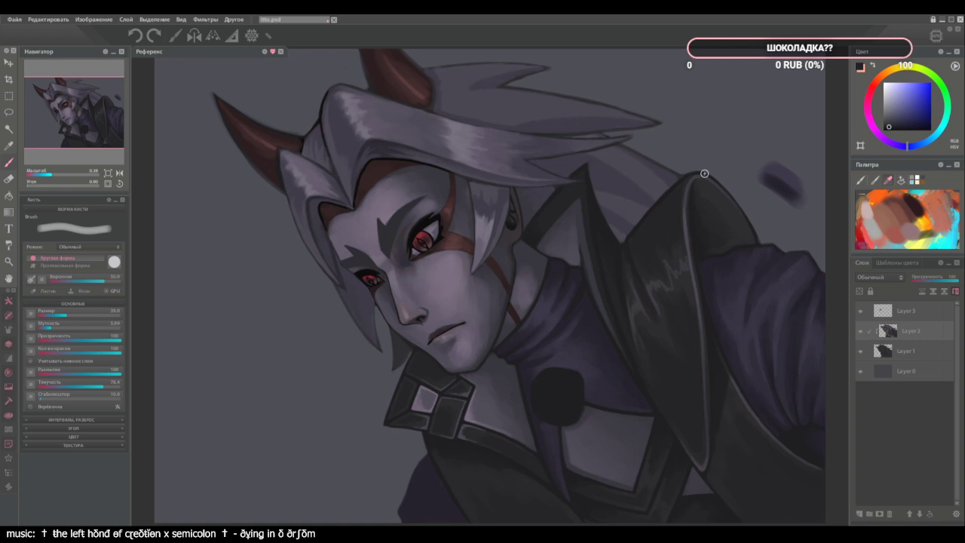
# Lasso the near half of the V-shaped neckline band under the chest cutout, skew it inward, and deselect.
pyautogui.hotkey('ctrl', 'y')
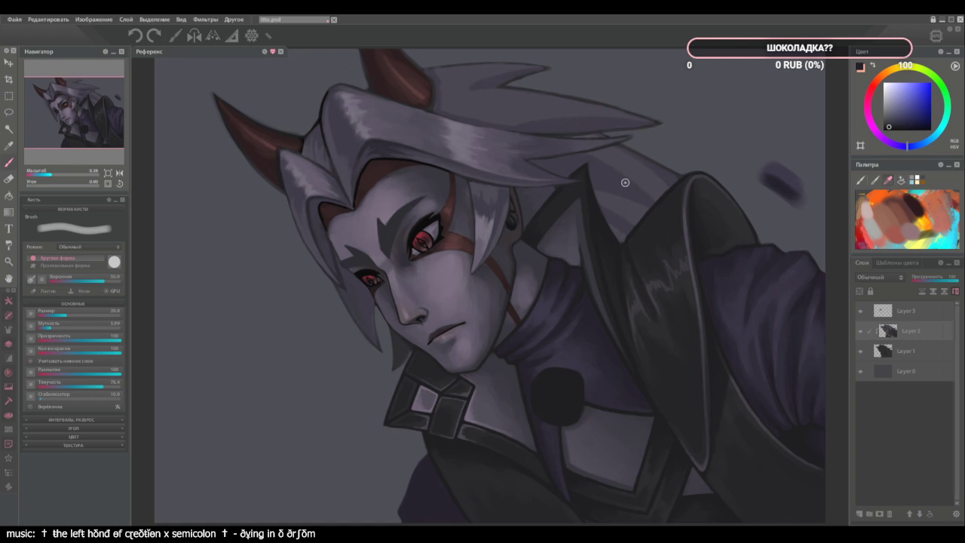
pyautogui.moveTo(543, 396)
pyautogui.mouseDown()
pyautogui.moveTo(543, 388)
pyautogui.moveTo(459, 427)
pyautogui.mouseUp()
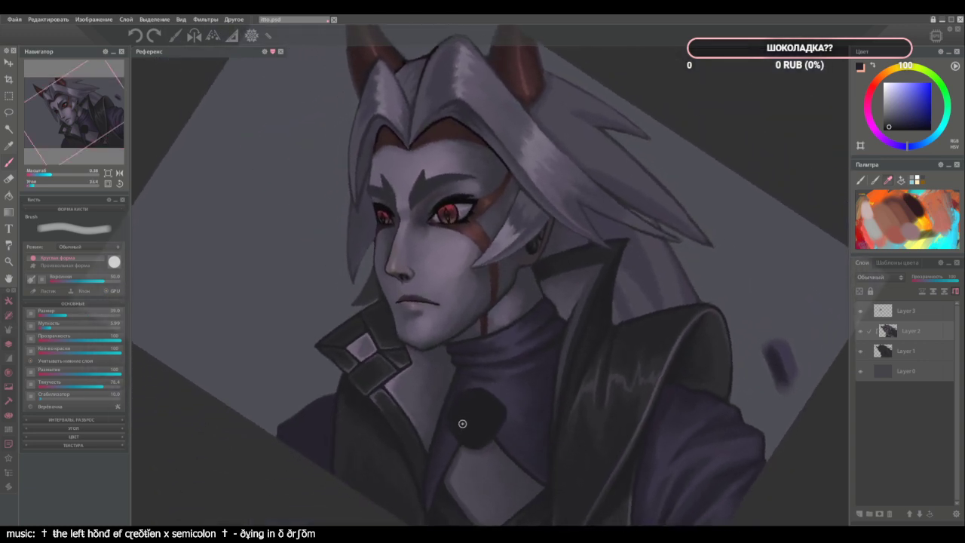
pyautogui.press('e')
pyautogui.scroll(-2, 462, 423)
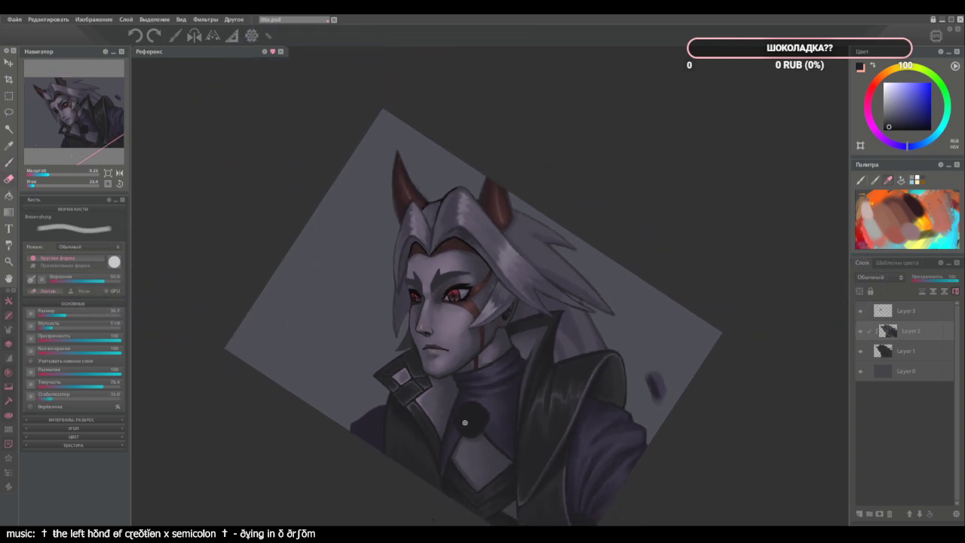
pyautogui.moveTo(468, 424); pyautogui.dragTo(478, 383)
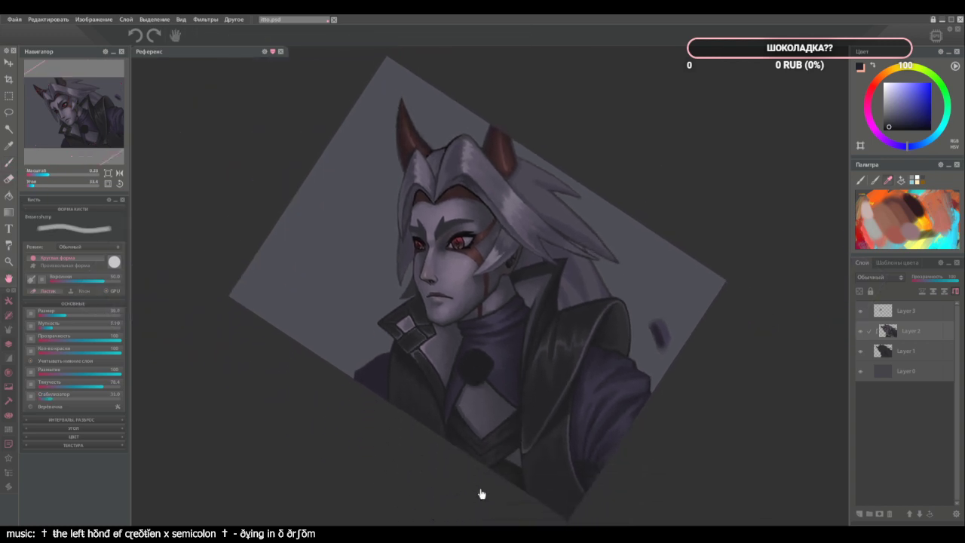
pyautogui.press('b')
pyautogui.scroll(5, 479, 430)
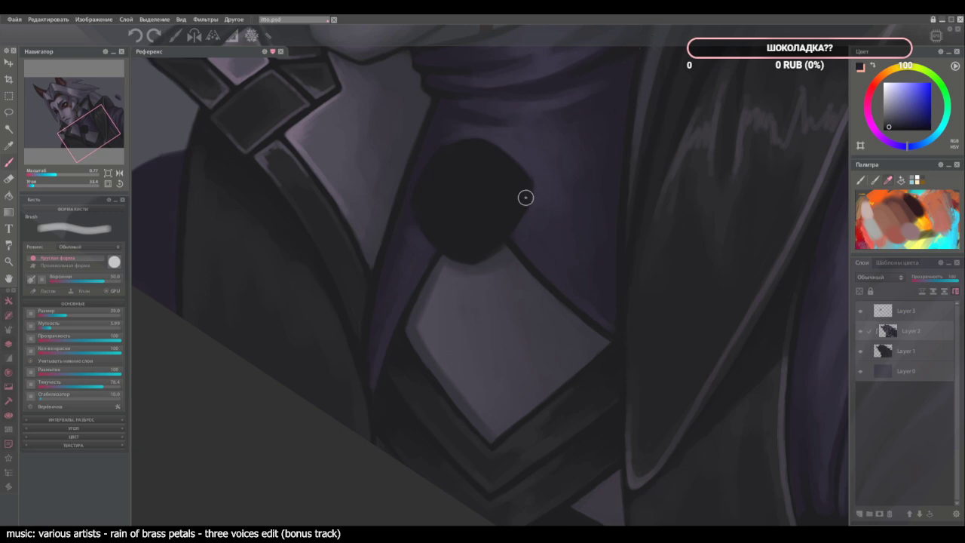
pyautogui.press('l')
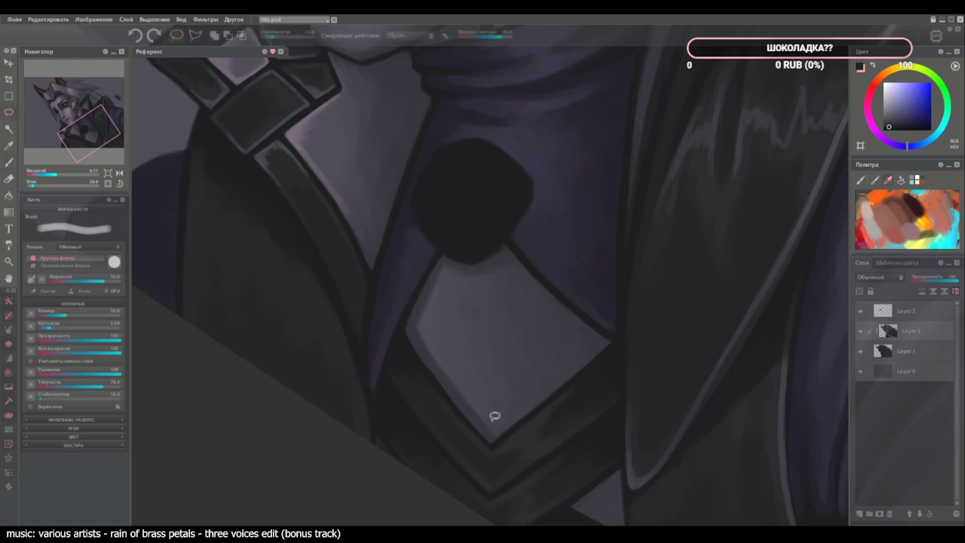
pyautogui.moveTo(494, 443)
pyautogui.mouseDown()
pyautogui.moveTo(496, 519)
pyautogui.moveTo(558, 508)
pyautogui.moveTo(620, 475)
pyautogui.moveTo(627, 342)
pyautogui.moveTo(618, 336)
pyautogui.moveTo(584, 351)
pyautogui.moveTo(494, 437)
pyautogui.mouseUp()
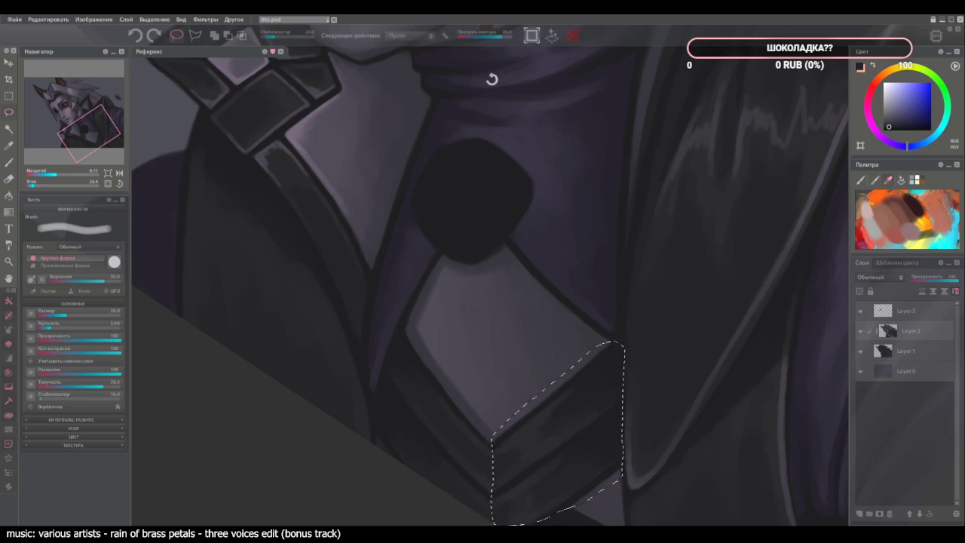
pyautogui.hotkey('ctrl', 't')
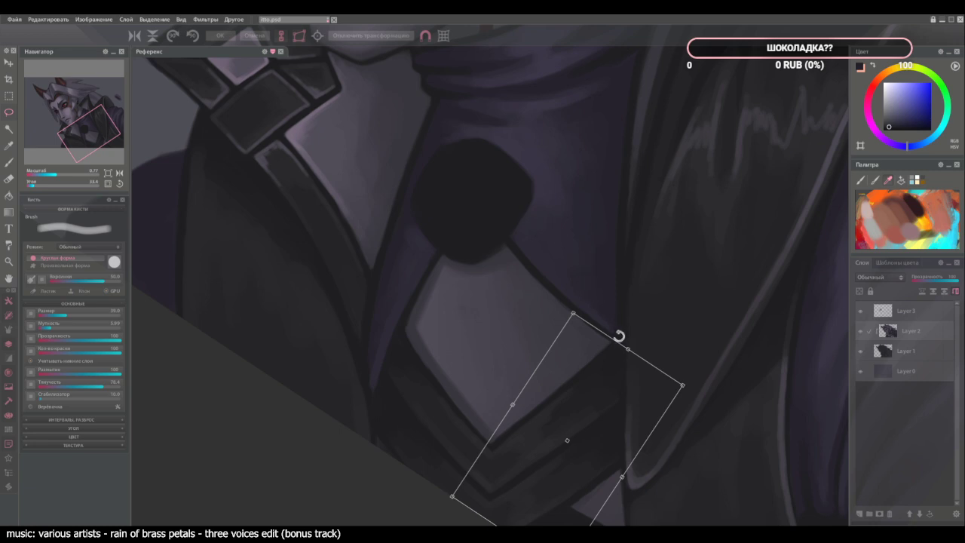
pyautogui.moveTo(627, 347); pyautogui.dragTo(598, 325)
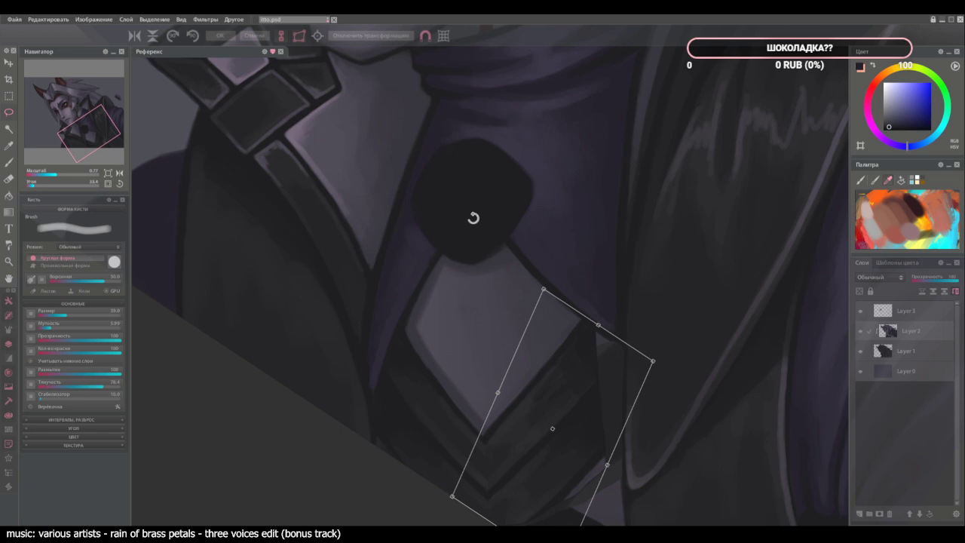
pyautogui.press('Return')
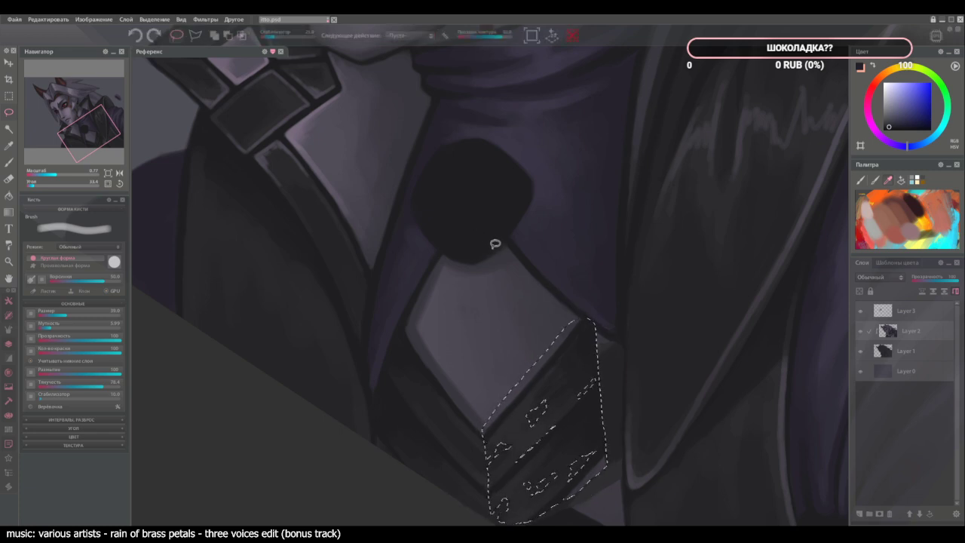
pyautogui.hotkey('ctrl', 'd')
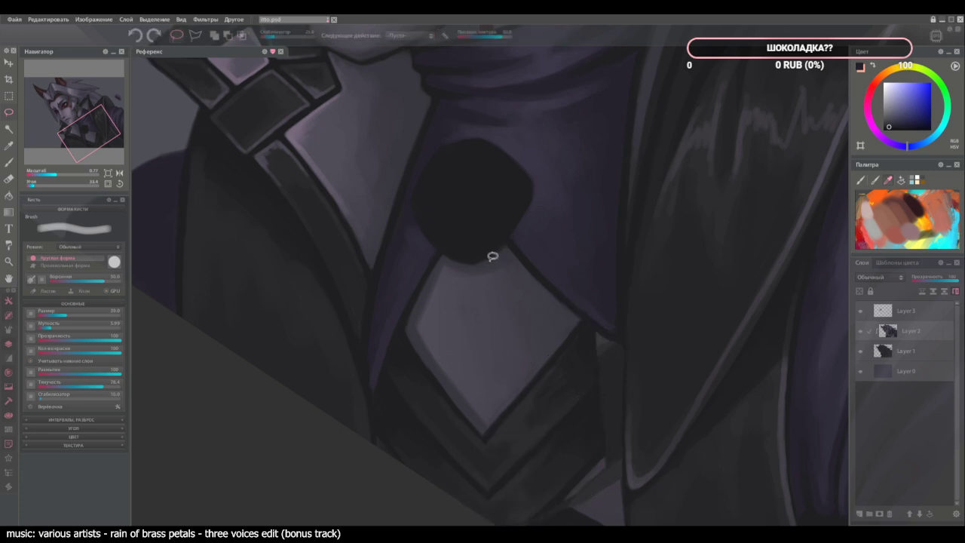
# Clean up the band's upper edge along the chest cutout and its V-shaped point with sampled dark tones.
pyautogui.press('b')
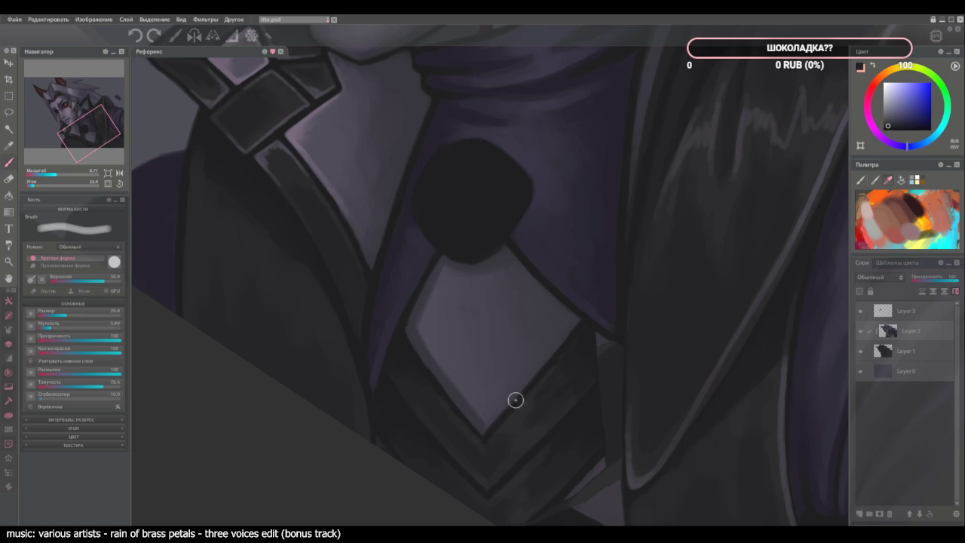
pyautogui.keyDown('alt'); pyautogui.click(504, 435); pyautogui.keyUp('alt')
pyautogui.moveTo(590, 344); pyautogui.dragTo(581, 353)
pyautogui.keyDown('alt'); pyautogui.click(590, 318); pyautogui.keyUp('alt')
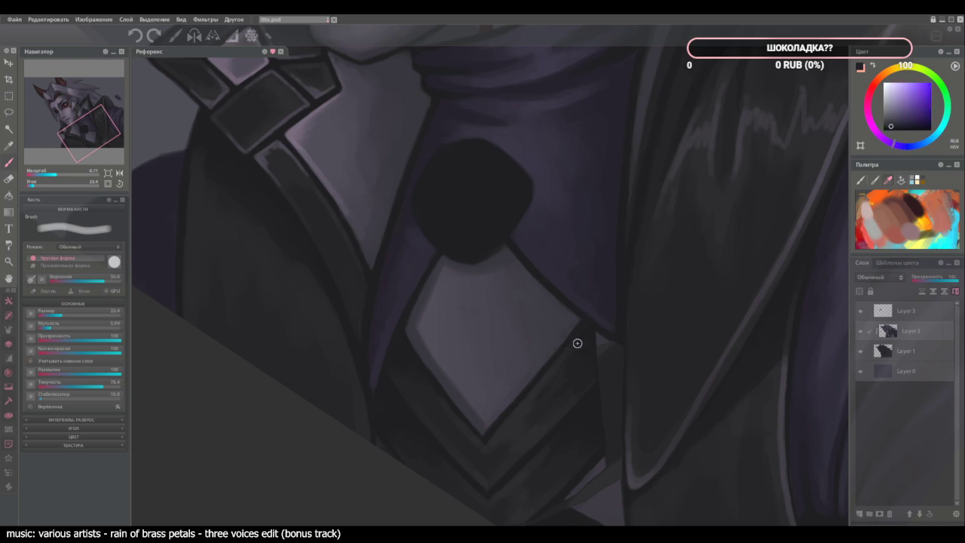
pyautogui.keyDown('alt'); pyautogui.click(470, 438); pyautogui.keyUp('alt')
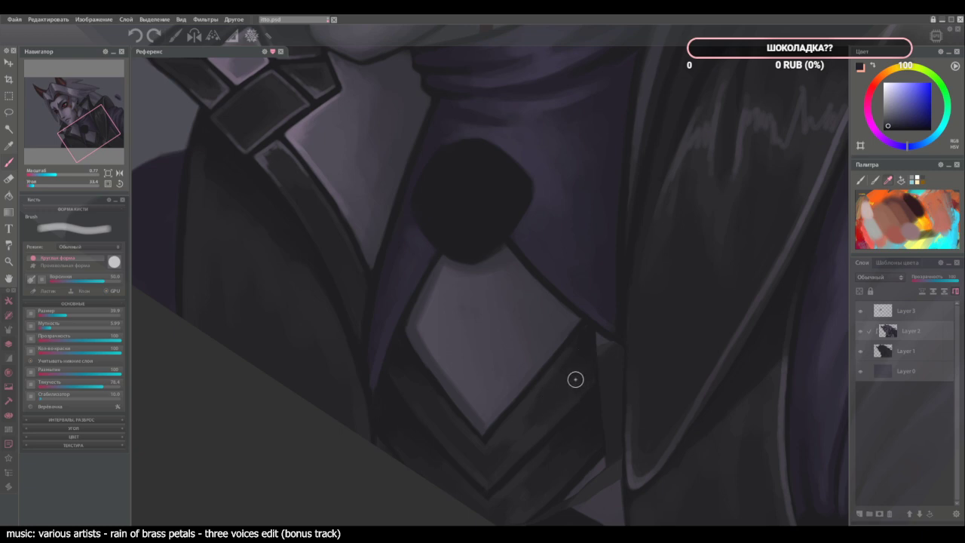
pyautogui.keyDown('alt'); pyautogui.click(574, 358); pyautogui.keyUp('alt')
# Extend the band's lower edge to the lapel and repaint the small purple triangle beneath it with sampled tones.
pyautogui.keyDown('alt'); pyautogui.click(609, 497); pyautogui.keyUp('alt')
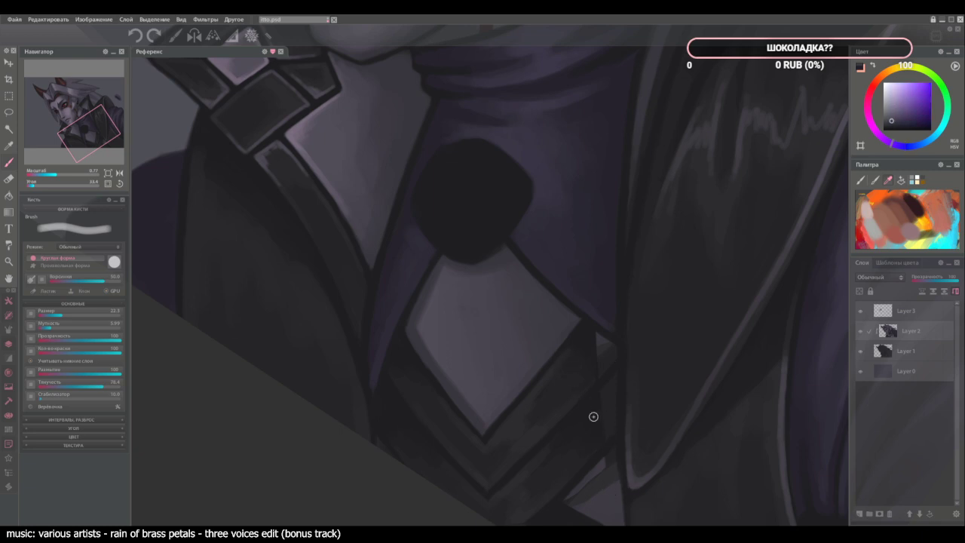
pyautogui.keyDown('alt'); pyautogui.click(601, 455); pyautogui.keyUp('alt')
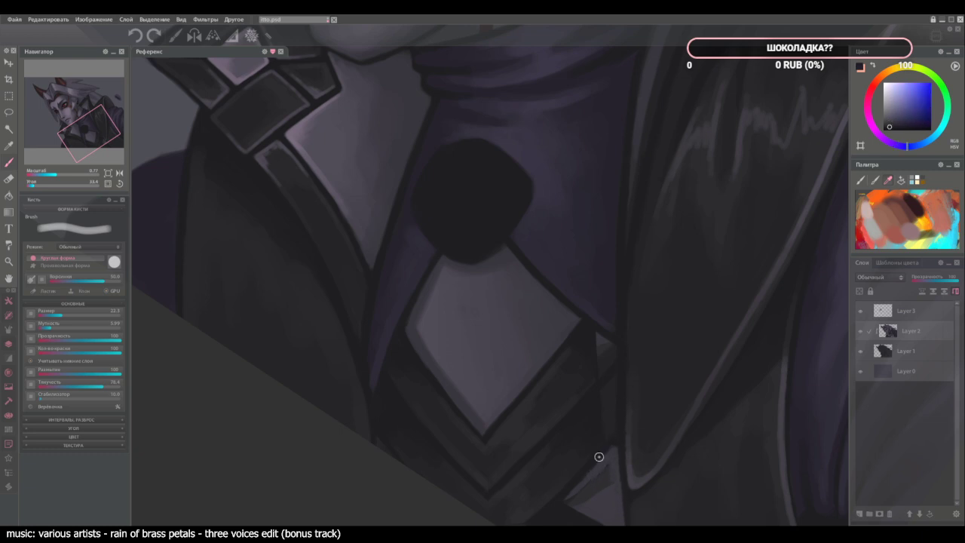
pyautogui.keyDown('alt'); pyautogui.click(578, 493); pyautogui.keyUp('alt')
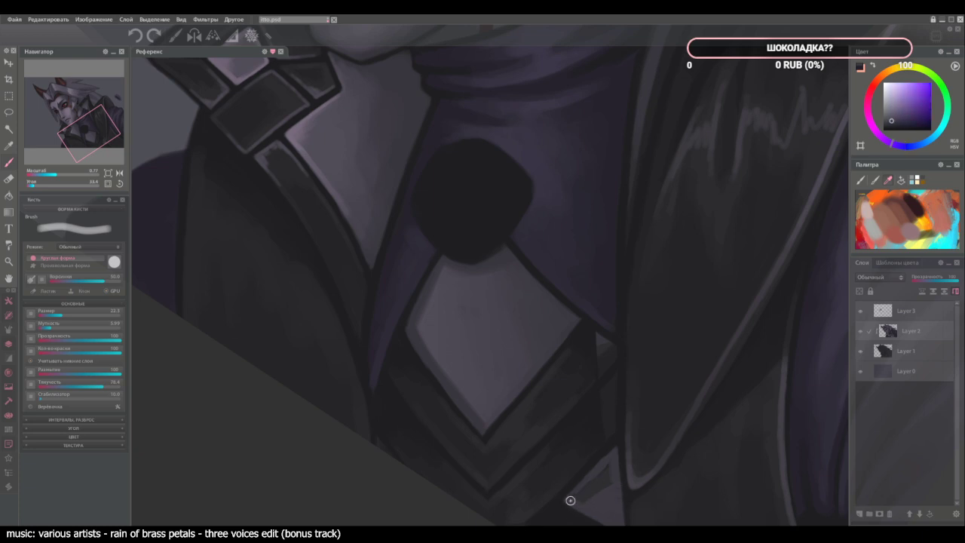
pyautogui.press(']')
pyautogui.moveTo(606, 473)
pyautogui.mouseDown()
pyautogui.moveTo(611, 505)
pyautogui.moveTo(611, 481)
pyautogui.moveTo(614, 496)
pyautogui.moveTo(605, 470)
pyautogui.mouseUp()
pyautogui.keyDown('alt'); pyautogui.click(609, 443); pyautogui.keyUp('alt')
pyautogui.moveTo(596, 462); pyautogui.dragTo(557, 506)
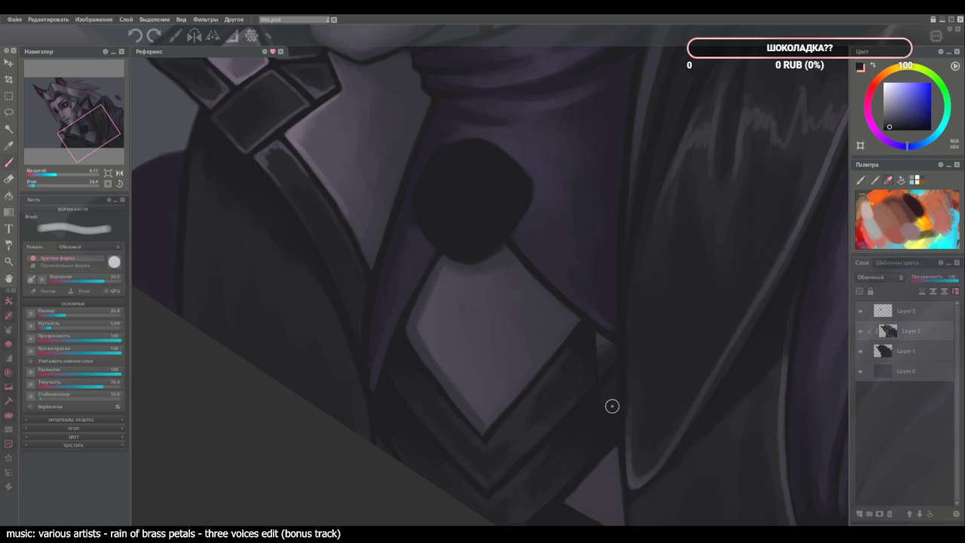
# Fill the gap between the band and the coat lapel with dark tones and repaint the band's upper corner.
pyautogui.moveTo(621, 369); pyautogui.dragTo(593, 399)
pyautogui.keyDown('alt'); pyautogui.click(592, 345); pyautogui.keyUp('alt')
pyautogui.moveTo(591, 336); pyautogui.dragTo(595, 334)
pyautogui.keyDown('alt'); pyautogui.click(575, 372); pyautogui.keyUp('alt')
pyautogui.keyDown('alt'); pyautogui.click(611, 339); pyautogui.keyUp('alt')
pyautogui.moveTo(611, 351); pyautogui.dragTo(619, 334)
pyautogui.press('[')
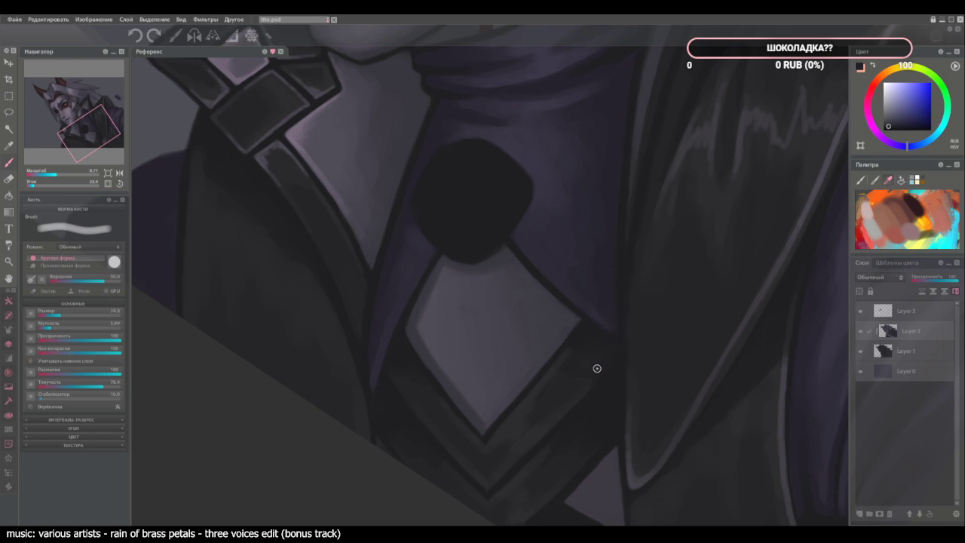
# Repaint the V-shaped neckline band's upper corner, lower edge and point with dark tones sampled from the coat.
pyautogui.keyDown('alt'); pyautogui.click(598, 377); pyautogui.keyUp('alt')
pyautogui.keyDown('alt'); pyautogui.click(609, 359); pyautogui.keyUp('alt')
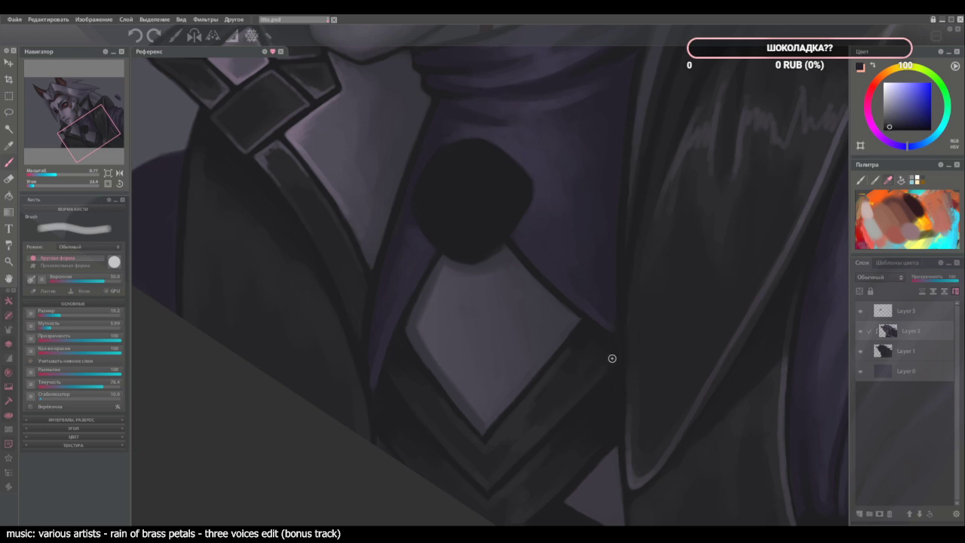
pyautogui.keyDown('alt'); pyautogui.click(579, 459); pyautogui.keyUp('alt')
pyautogui.keyDown('alt'); pyautogui.click(516, 480); pyautogui.keyUp('alt')
pyautogui.moveTo(477, 482); pyautogui.dragTo(485, 493)
pyautogui.keyDown('alt'); pyautogui.click(485, 490); pyautogui.keyUp('alt')
pyautogui.press(']')
pyautogui.press(']')
pyautogui.press(']')
pyautogui.keyDown('alt'); pyautogui.click(577, 358); pyautogui.keyUp('alt')
# Paint the dark strip below the band's V-shaped point down to the canvas edge, blending sampled tones.
pyautogui.scroll(-3, 597, 227)
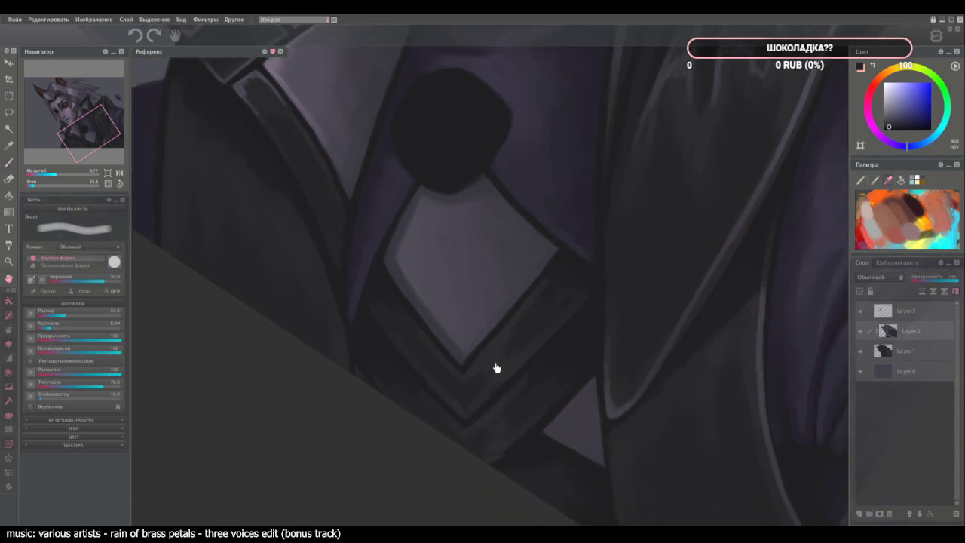
pyautogui.keyDown('alt'); pyautogui.click(493, 438); pyautogui.keyUp('alt')
pyautogui.press('[')
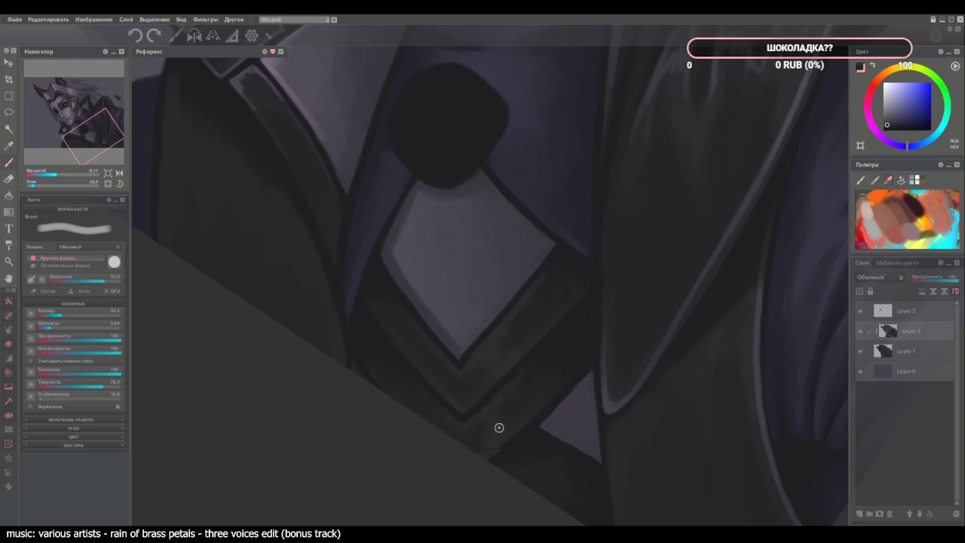
pyautogui.moveTo(509, 433); pyautogui.dragTo(484, 462)
pyautogui.keyDown('alt'); pyautogui.click(519, 435); pyautogui.keyUp('alt')
pyautogui.keyDown('alt'); pyautogui.click(495, 442); pyautogui.keyUp('alt')
pyautogui.keyDown('alt'); pyautogui.click(484, 447); pyautogui.keyUp('alt')
pyautogui.press('[')
pyautogui.press(']')
# Rework the coat area beneath the small purple triangle with sampled dark tones and a progressively finer brush.
pyautogui.keyDown('alt'); pyautogui.click(563, 466); pyautogui.keyUp('alt')
pyautogui.keyDown('alt'); pyautogui.click(558, 461); pyautogui.keyUp('alt')
pyautogui.keyDown('alt'); pyautogui.click(565, 479); pyautogui.keyUp('alt')
pyautogui.keyDown('alt'); pyautogui.click(572, 487); pyautogui.keyUp('alt')
pyautogui.press('[')
pyautogui.keyDown('alt'); pyautogui.click(550, 457); pyautogui.keyUp('alt')
pyautogui.keyDown('alt'); pyautogui.click(532, 461); pyautogui.keyUp('alt')
pyautogui.keyDown('alt'); pyautogui.click(523, 452); pyautogui.keyUp('alt')
pyautogui.press('[')
pyautogui.press('[')
pyautogui.press('[')
pyautogui.hotkey('ctrl', '0')
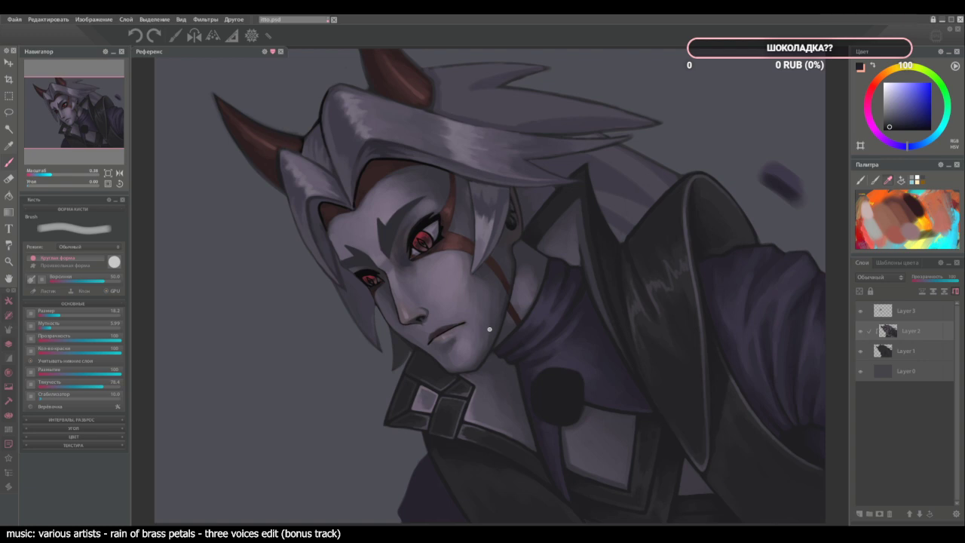
# Try to paint light purple-grey highlights along the edges of the neckline band and the strip below it.
pyautogui.keyDown('alt'); pyautogui.click(465, 430); pyautogui.keyUp('alt')
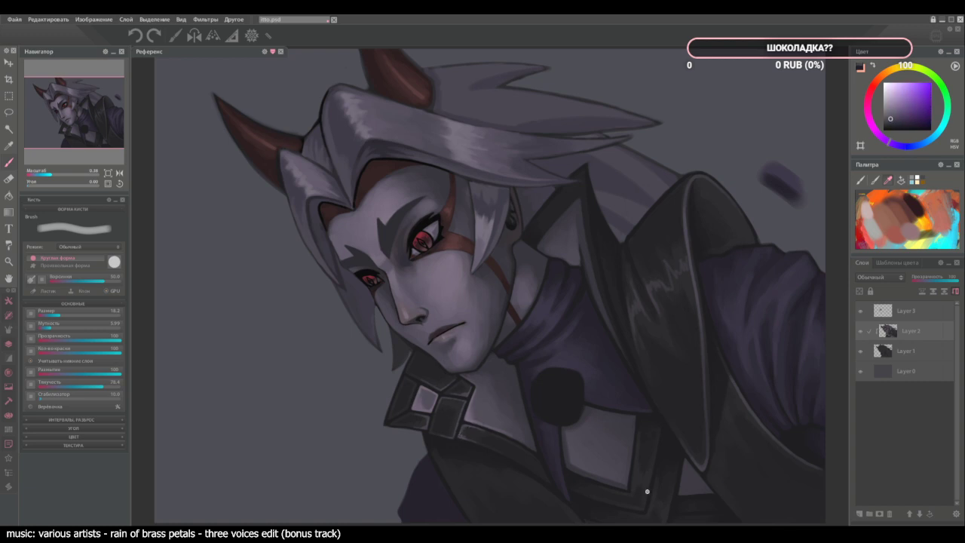
pyautogui.hotkey('ctrl', '+')
pyautogui.moveTo(626, 463); pyautogui.dragTo(521, 163)
pyautogui.moveTo(613, 319); pyautogui.dragTo(564, 276)
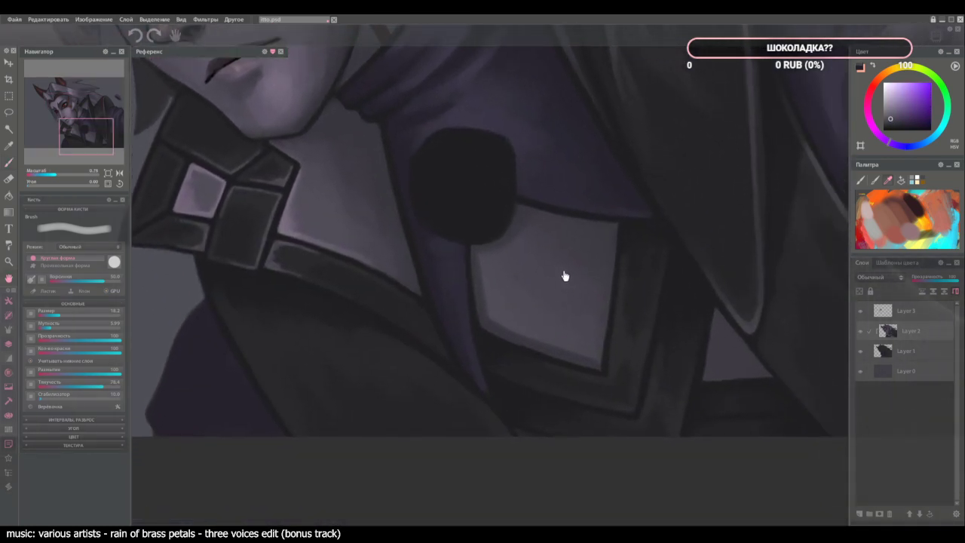
pyautogui.press('b')
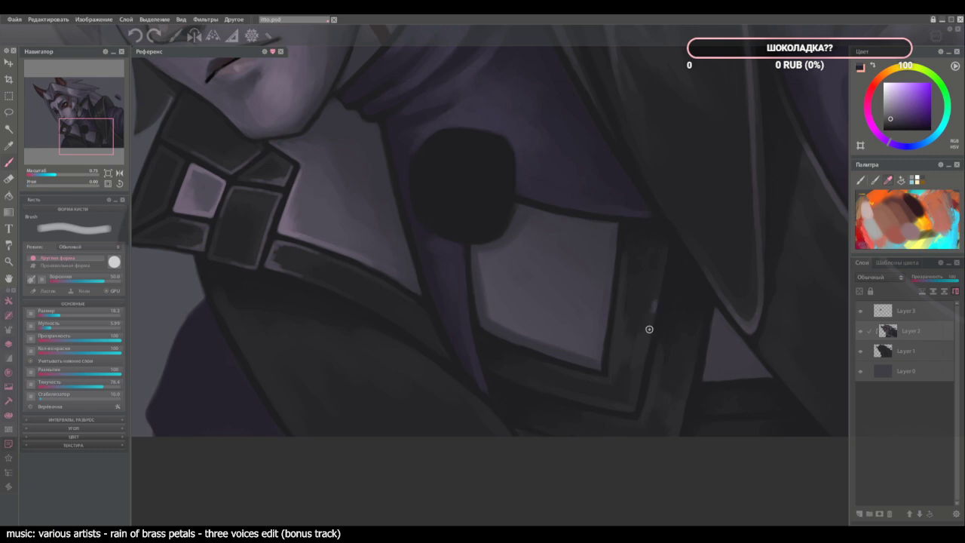
pyautogui.moveTo(655, 311); pyautogui.dragTo(632, 409)
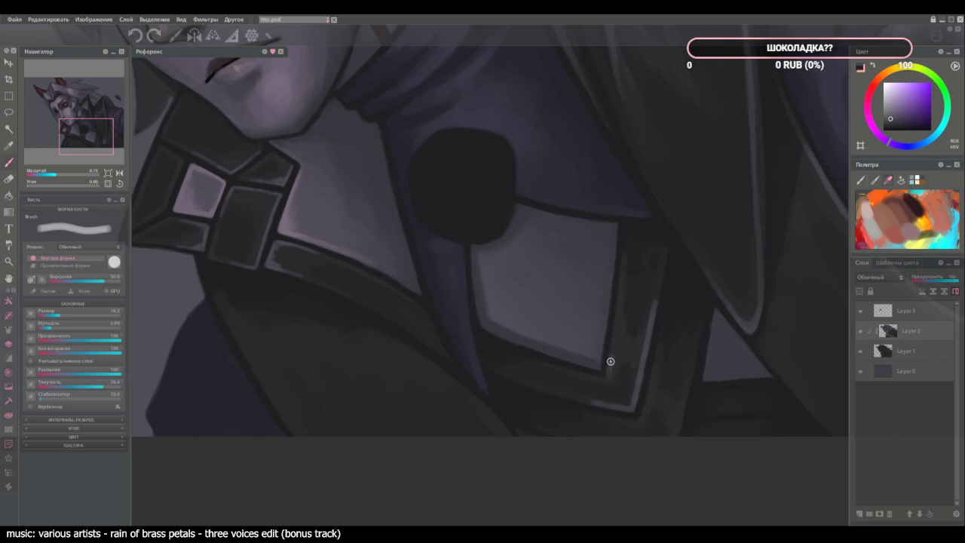
pyautogui.moveTo(609, 364); pyautogui.dragTo(619, 284)
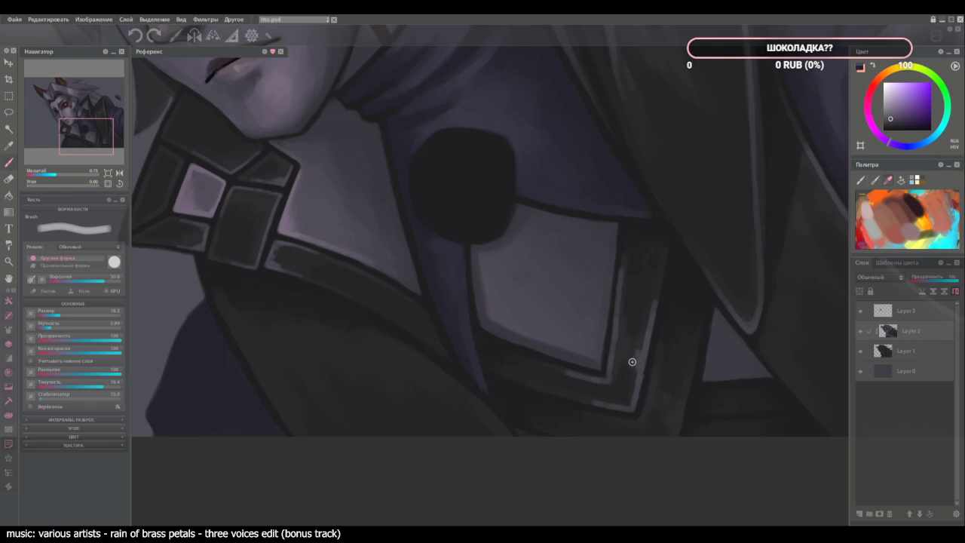
pyautogui.moveTo(632, 361); pyautogui.dragTo(620, 355)
pyautogui.moveTo(641, 423)
pyautogui.mouseDown()
pyautogui.moveTo(660, 354)
pyautogui.moveTo(650, 401)
pyautogui.moveTo(671, 436)
pyautogui.moveTo(686, 395)
pyautogui.moveTo(672, 444)
pyautogui.mouseUp()
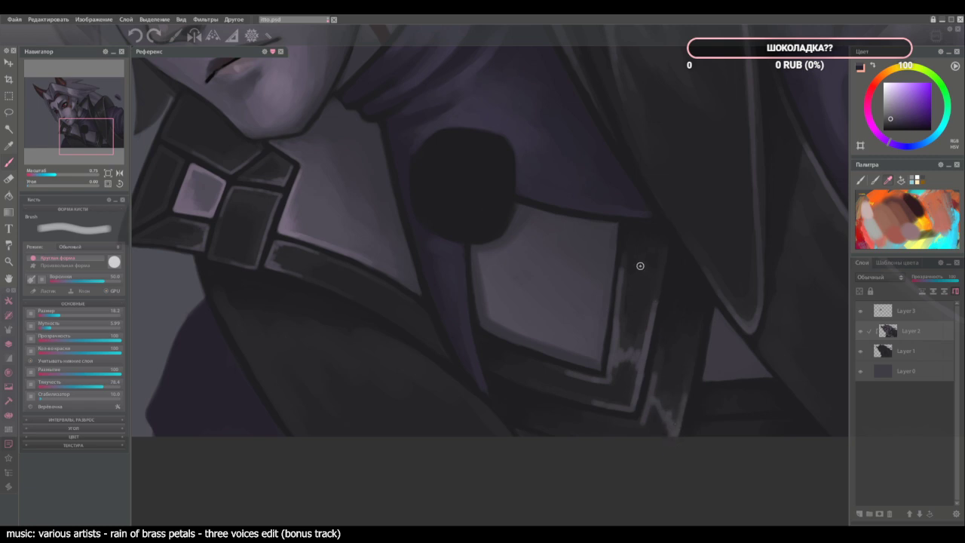
pyautogui.hotkey('ctrl', '0')
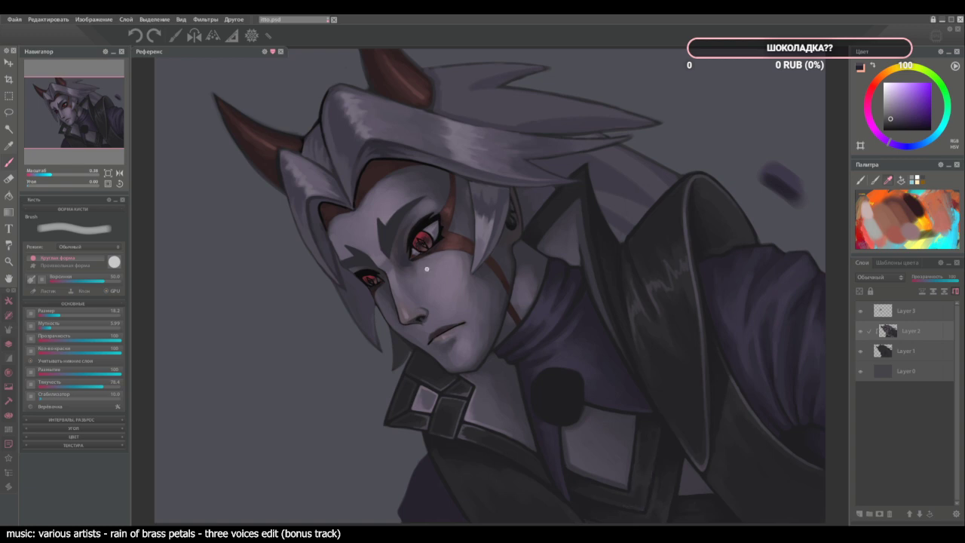
# Paint thin purple-grey highlight lines along the neckline band's outer and inner edges with a finer brush.
pyautogui.scroll(5, 455, 431)
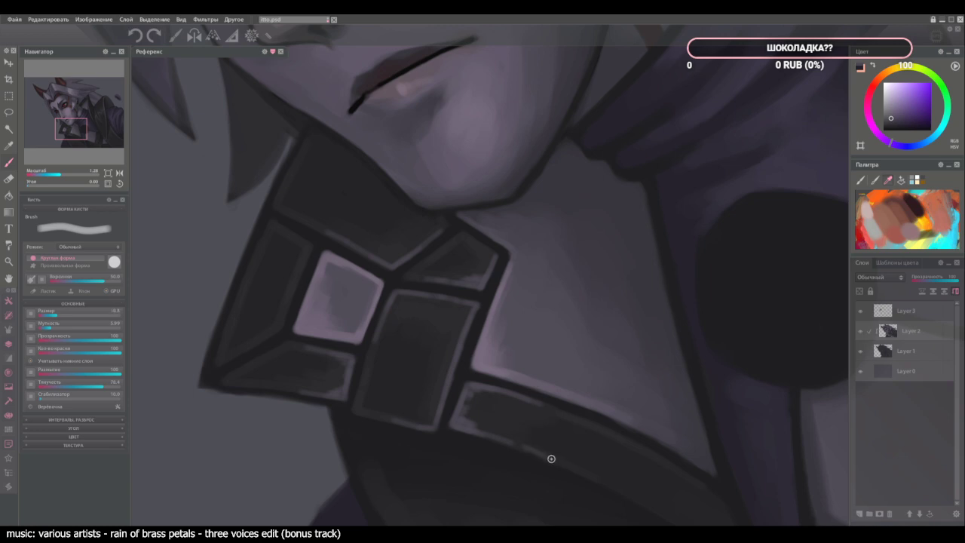
pyautogui.scroll(-5, 480, 417)
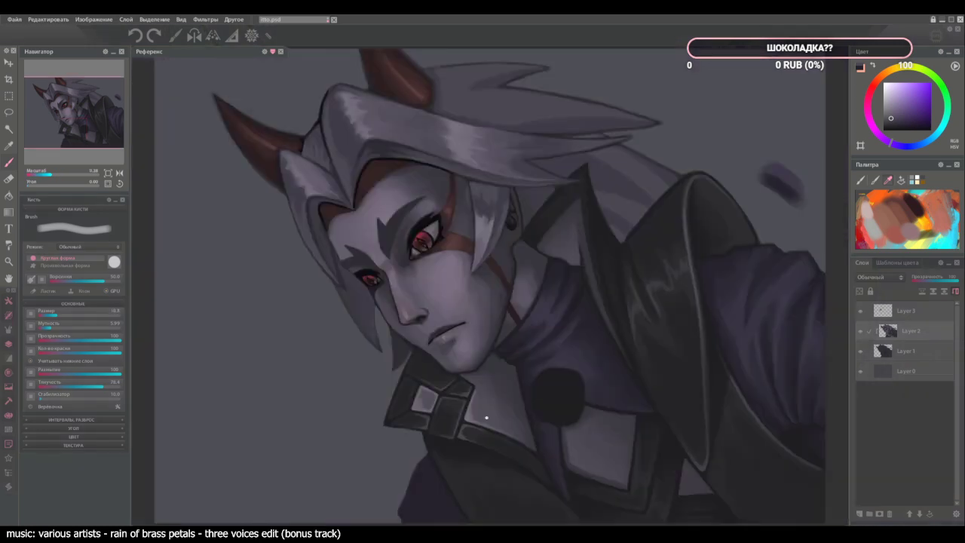
pyautogui.scroll(4, 611, 495)
pyautogui.press('space')
pyautogui.moveTo(614, 493); pyautogui.dragTo(538, 390)
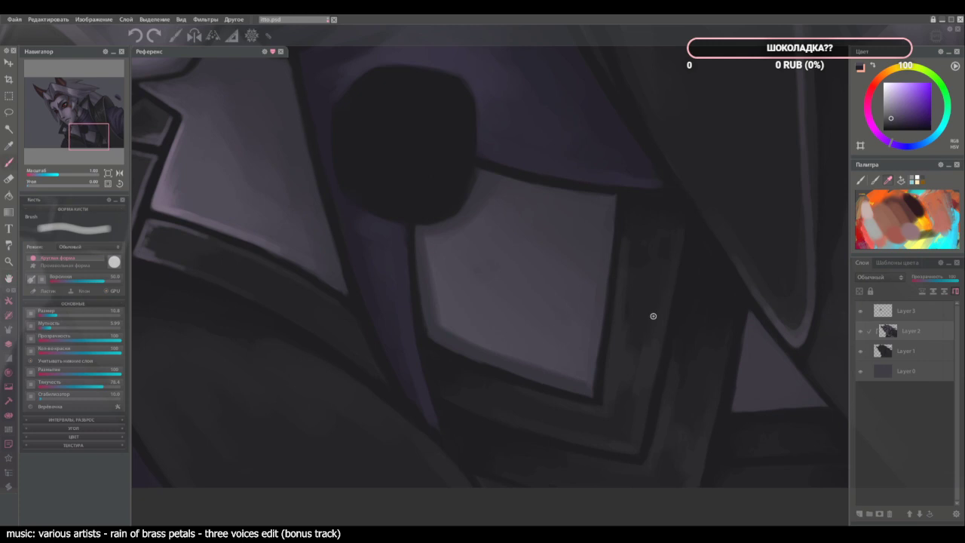
pyautogui.moveTo(666, 313); pyautogui.dragTo(644, 430)
pyautogui.moveTo(631, 454); pyautogui.dragTo(591, 445)
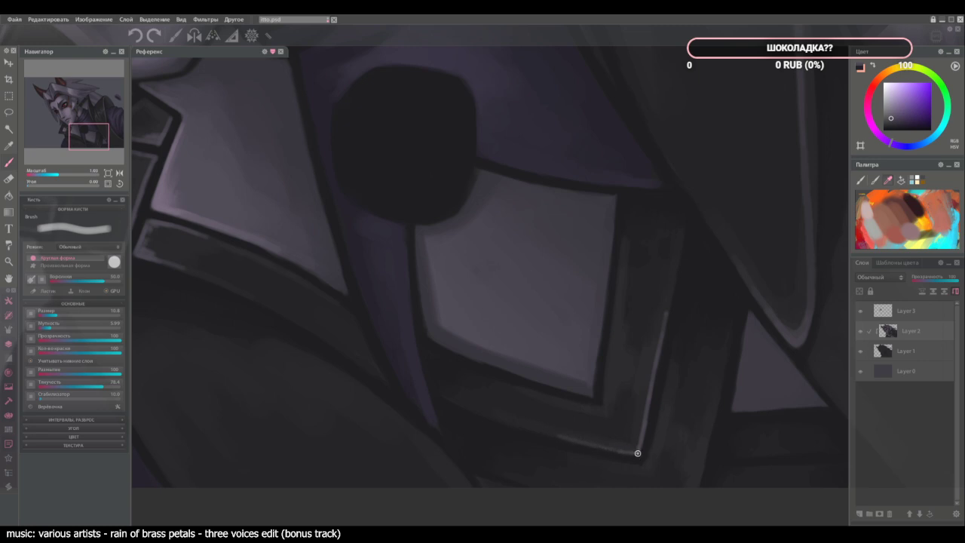
pyautogui.moveTo(603, 405); pyautogui.dragTo(613, 331)
pyautogui.moveTo(613, 333); pyautogui.dragTo(618, 264)
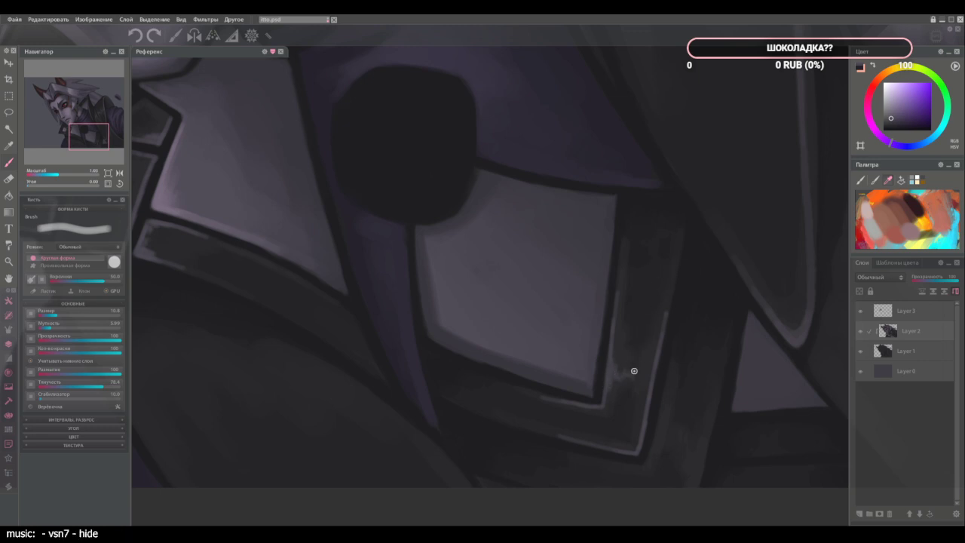
# Add jagged light reflections across the neckline band and the dark strip beside it.
pyautogui.moveTo(637, 373)
pyautogui.mouseDown()
pyautogui.moveTo(643, 417)
pyautogui.moveTo(648, 375)
pyautogui.mouseUp()
pyautogui.moveTo(718, 387); pyautogui.dragTo(697, 486)
pyautogui.hotkey('ctrl', 'z')
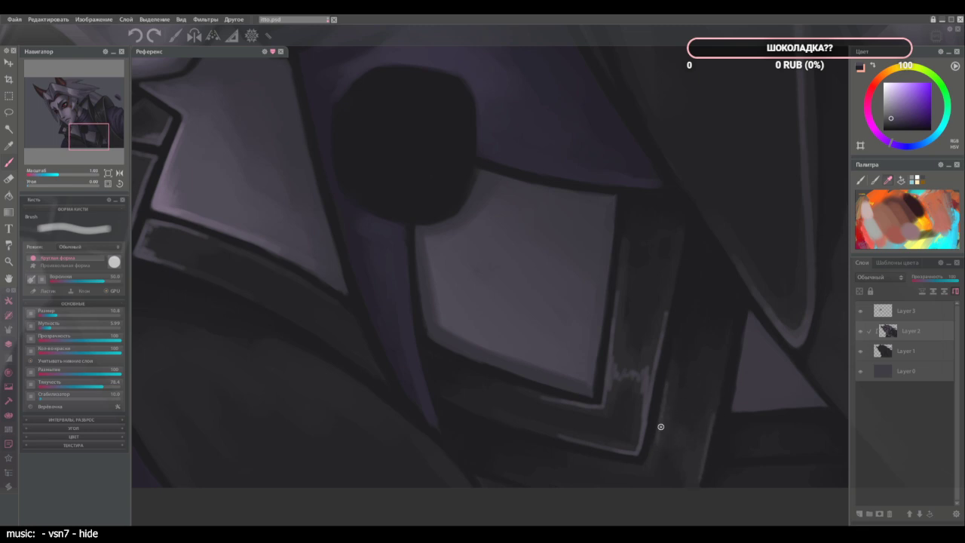
pyautogui.moveTo(661, 427)
pyautogui.mouseDown()
pyautogui.moveTo(659, 392)
pyautogui.moveTo(653, 452)
pyautogui.mouseUp()
pyautogui.moveTo(702, 453); pyautogui.dragTo(690, 458)
pyautogui.scroll(-5, 634, 302)
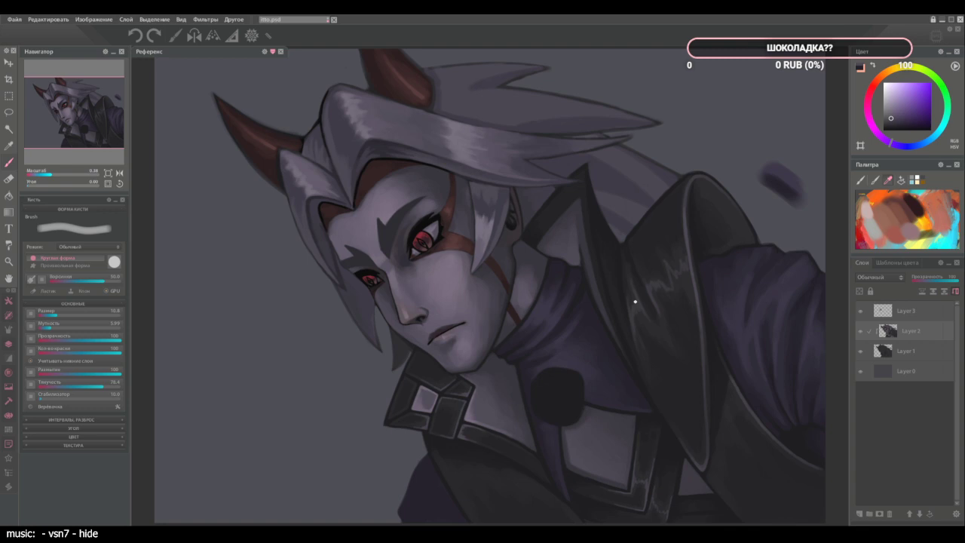
# Extend the highlight on the band's inner edge and clean up the line under the chest cutout with sampled dark tones.
pyautogui.scroll(3, 635, 302)
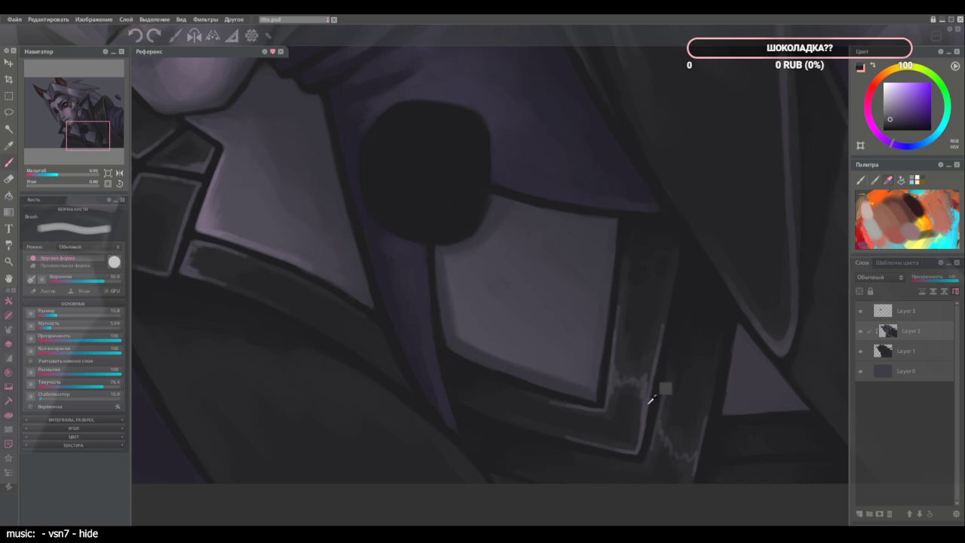
pyautogui.moveTo(601, 409); pyautogui.dragTo(569, 401)
pyautogui.keyDown('alt'); pyautogui.click(601, 414); pyautogui.keyUp('alt')
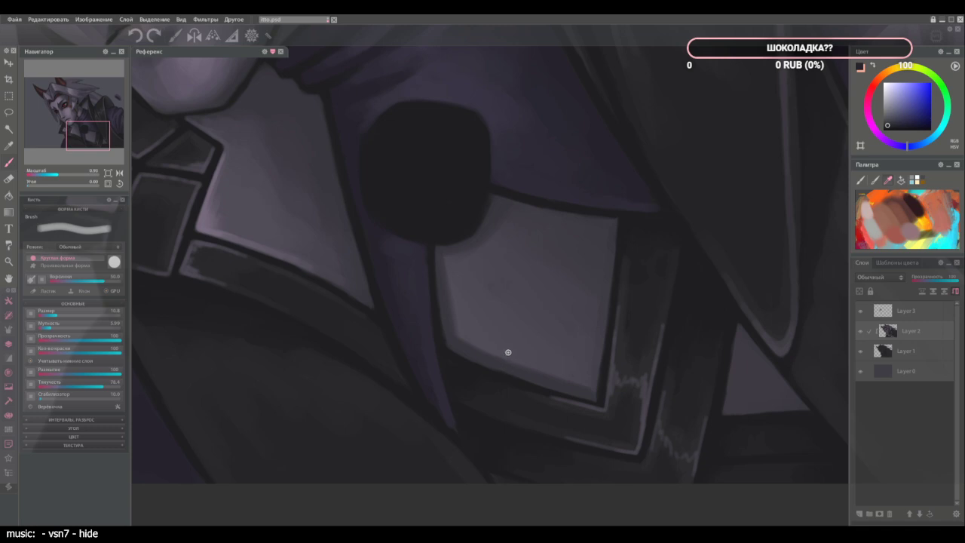
pyautogui.keyDown('alt'); pyautogui.click(538, 388); pyautogui.keyUp('alt')
pyautogui.keyDown('alt'); pyautogui.click(541, 393); pyautogui.keyUp('alt')
pyautogui.keyDown('alt'); pyautogui.click(560, 397); pyautogui.keyUp('alt')
pyautogui.hotkey('ctrl', '0')
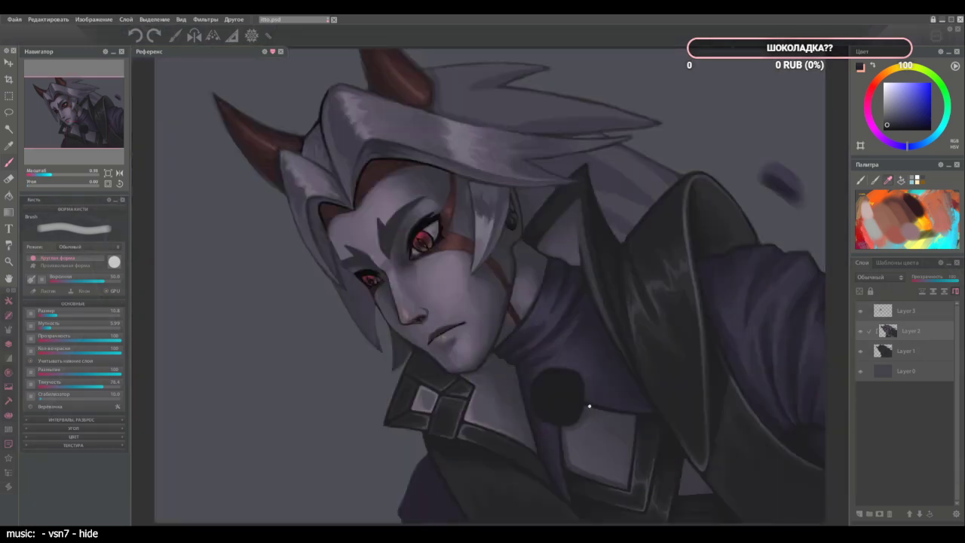
# Refine the dark shading around the neckline band and adjoining coat with a larger brush.
pyautogui.scroll(5, 589, 408)
pyautogui.press('space')
pyautogui.moveTo(607, 498); pyautogui.dragTo(485, 241)
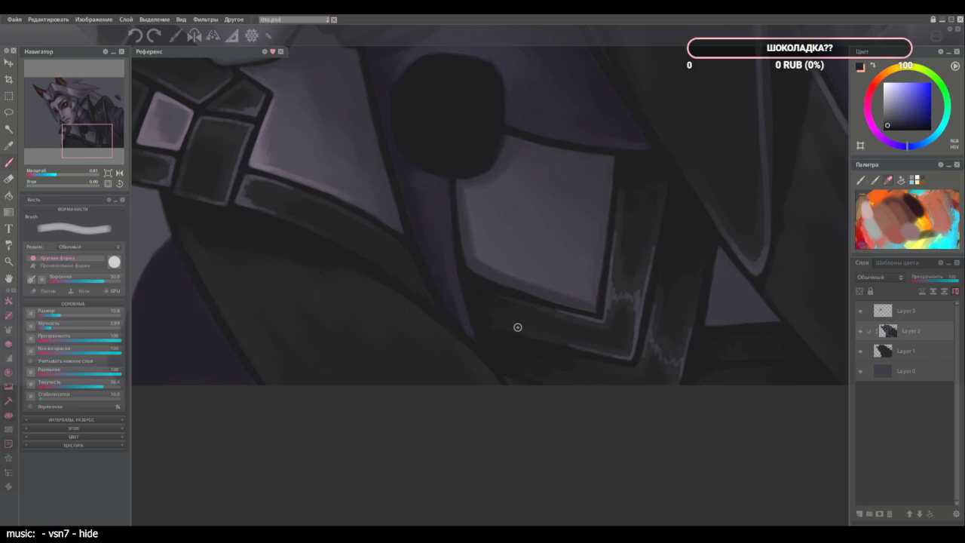
pyautogui.press(']')
pyautogui.hotkey('ctrl', '0')
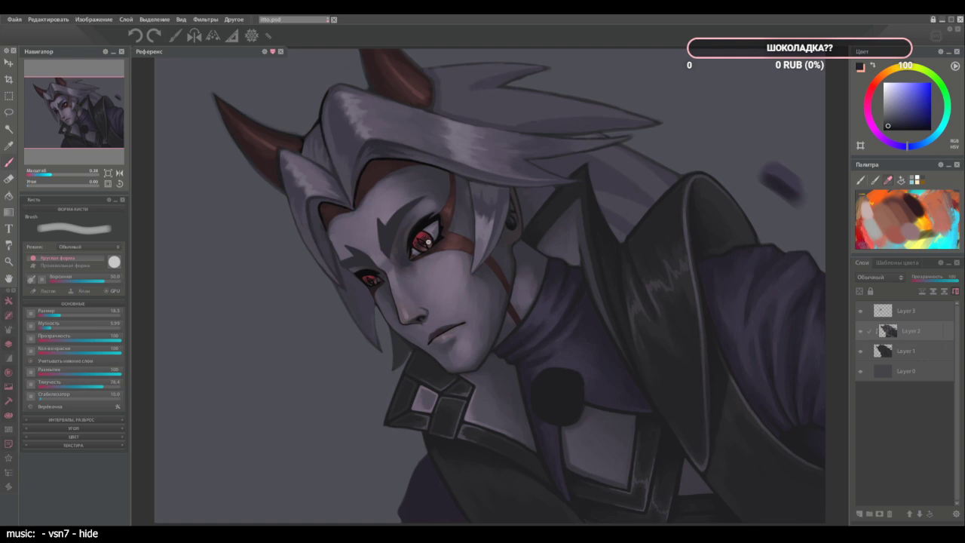
pyautogui.scroll(3, 670, 483)
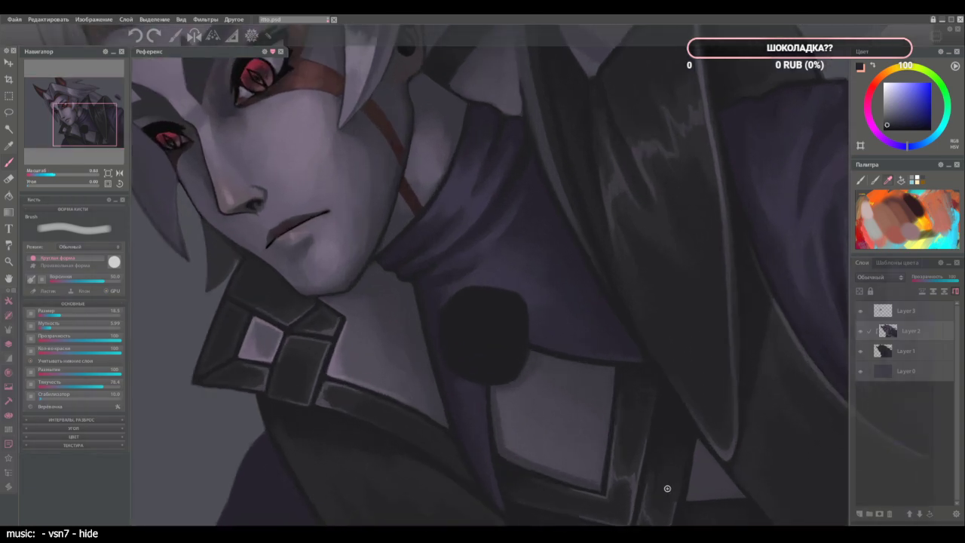
pyautogui.moveTo(661, 487); pyautogui.dragTo(593, 393)
pyautogui.press(']')
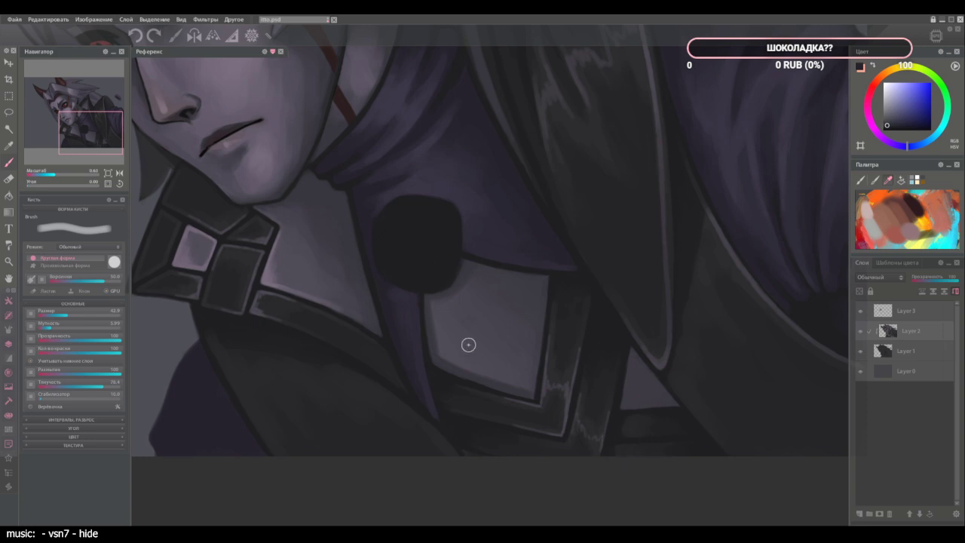
pyautogui.hotkey('ctrl', '0')
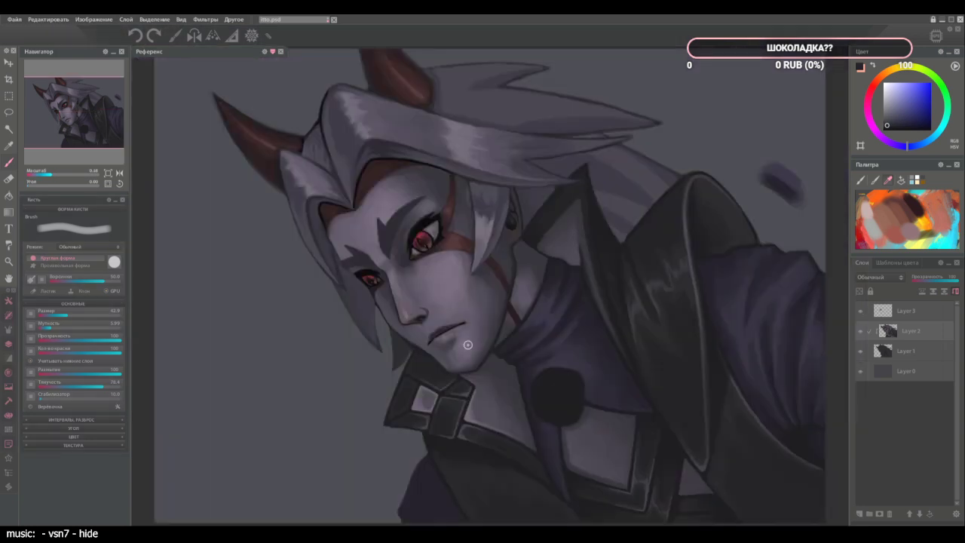